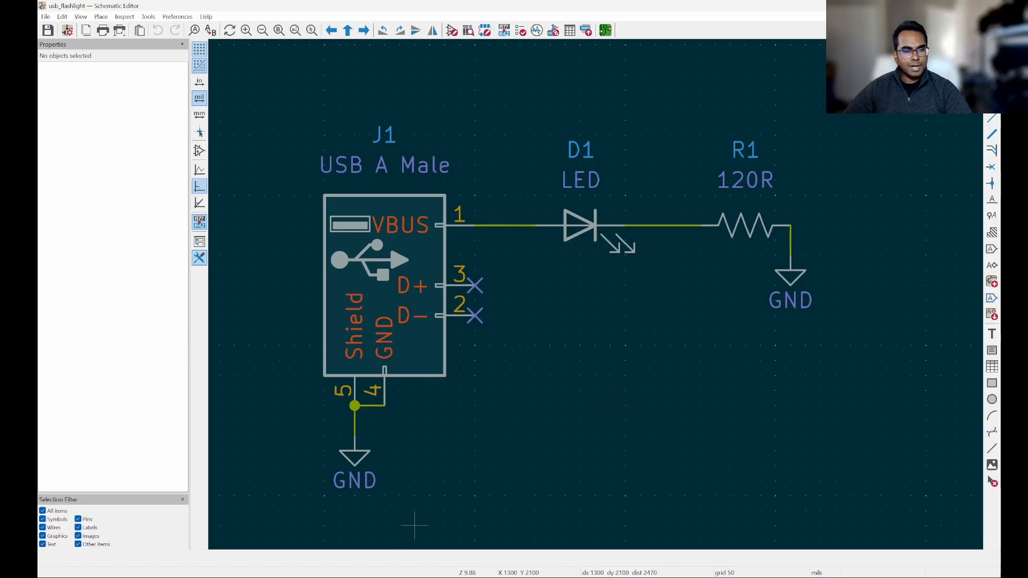
Switch from the DigiKey product page to the KiCad project window and open the usb_flashlight.kicad_sch schematic
{"action": "left_click", "coordinate": [198, 577]}
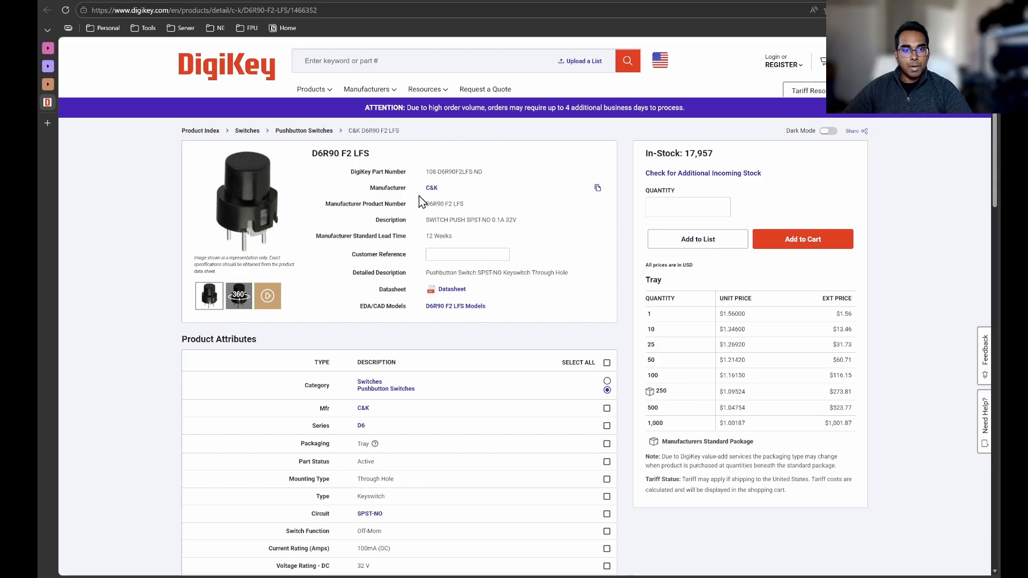
{"action": "mouse_move", "coordinate": [195, 577]}
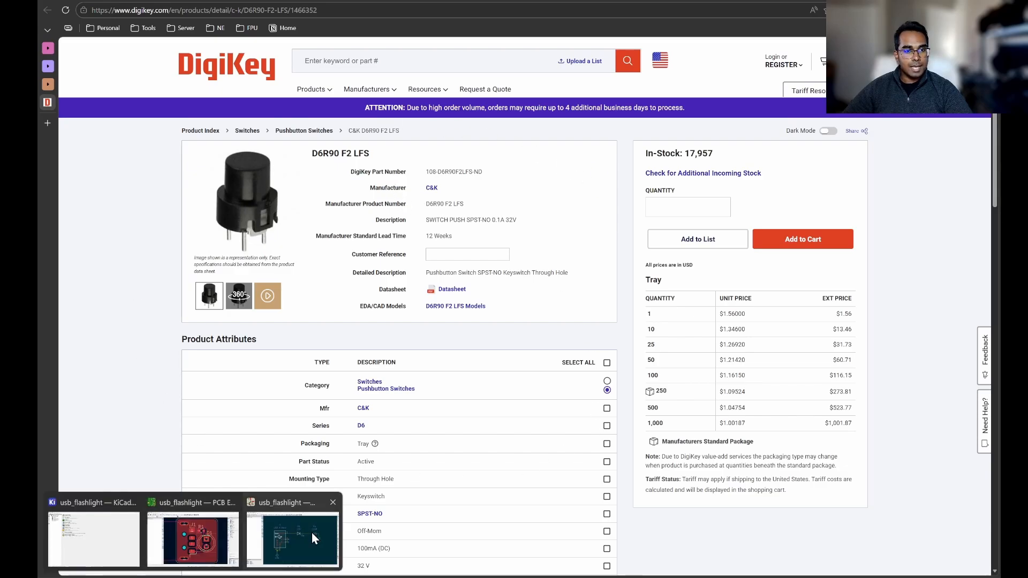
{"action": "left_click", "coordinate": [108, 532]}
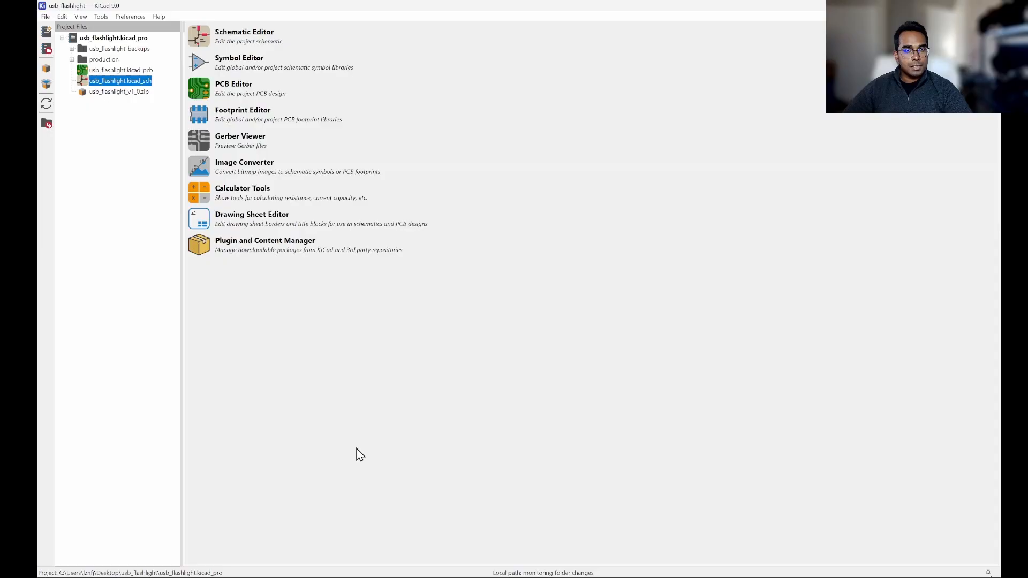
{"action": "double_click", "coordinate": [127, 82]}
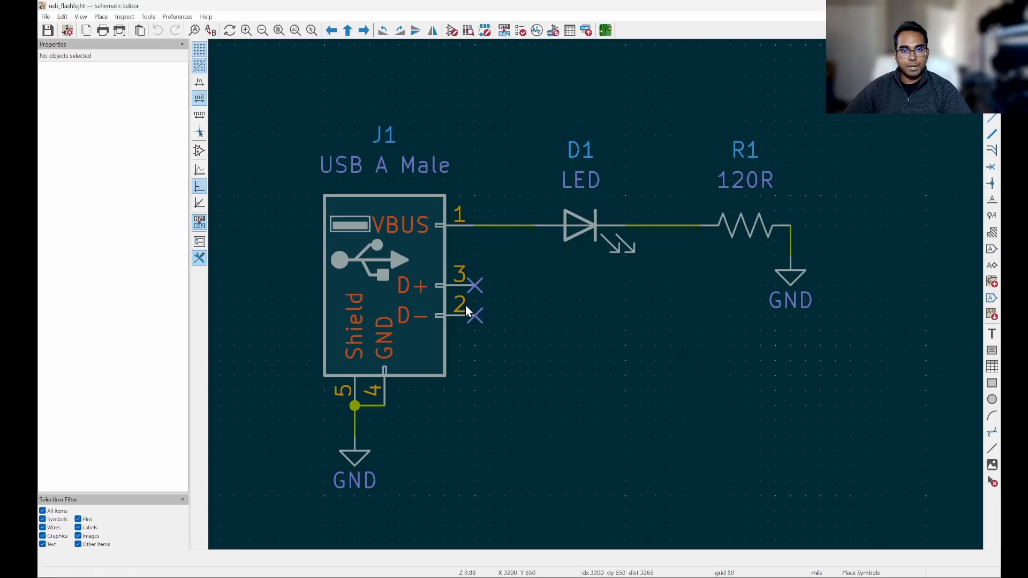
Search the schematic symbol libraries for the DigiKey part number D6R90 F2 LFS, and close the symbol chooser without placing anything
{"action": "left_click", "coordinate": [508, 315]}
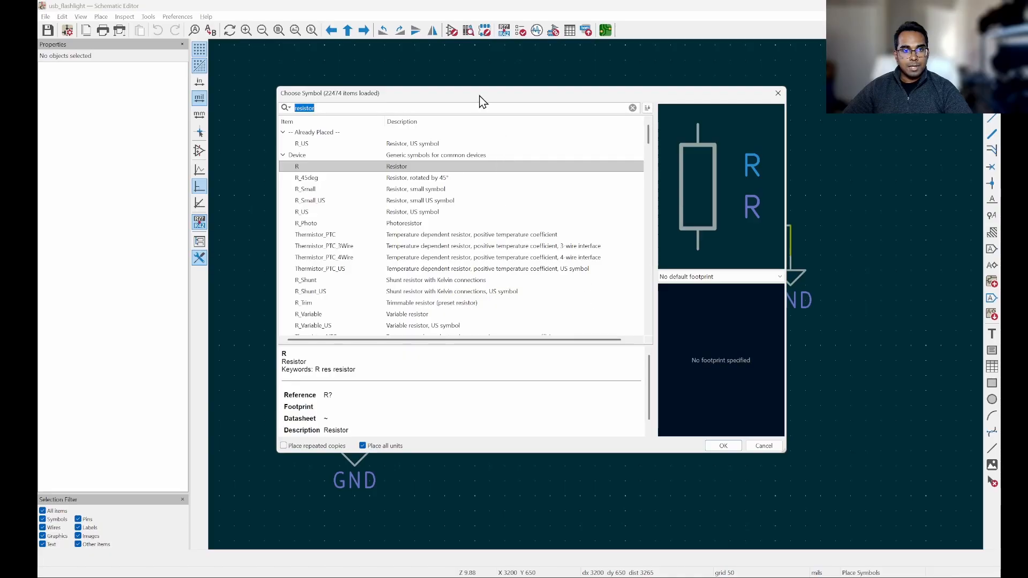
{"action": "key", "text": "alt+Tab"}
{"action": "key", "text": "alt+Tab"}
{"action": "key", "text": "alt+Tab"}
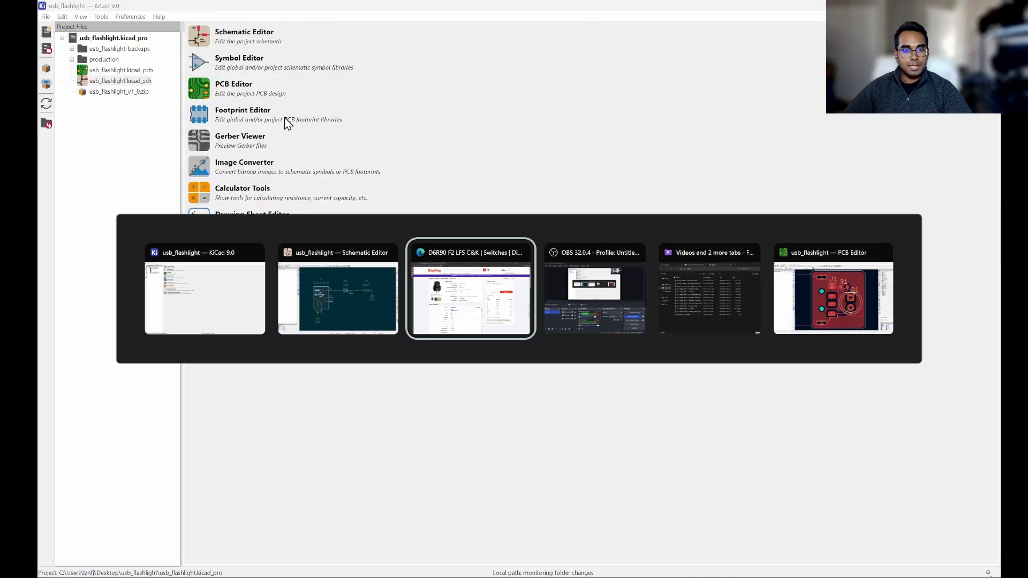
{"action": "key", "text": "alt+Tab"}
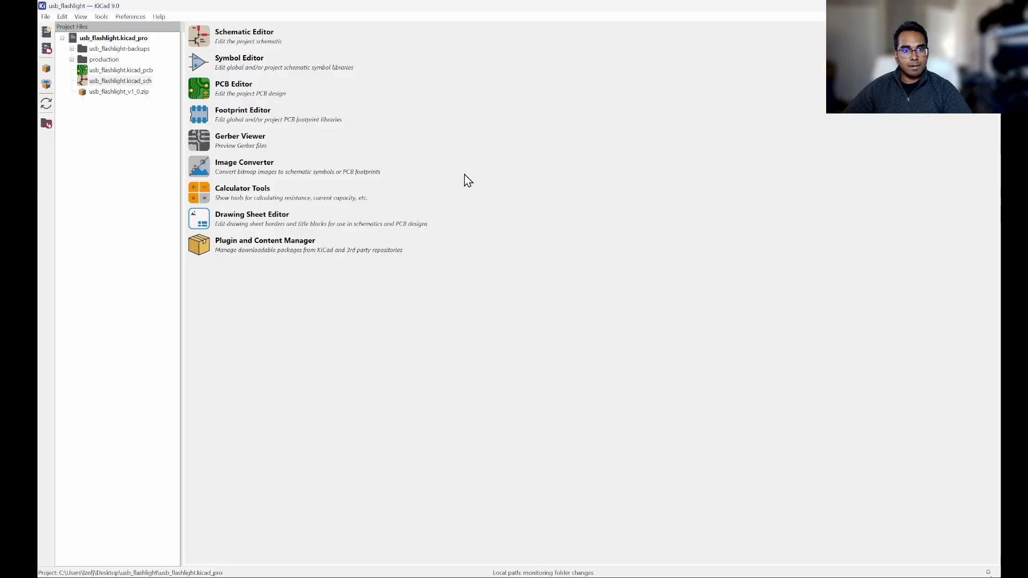
{"action": "key", "text": "alt+Tab"}
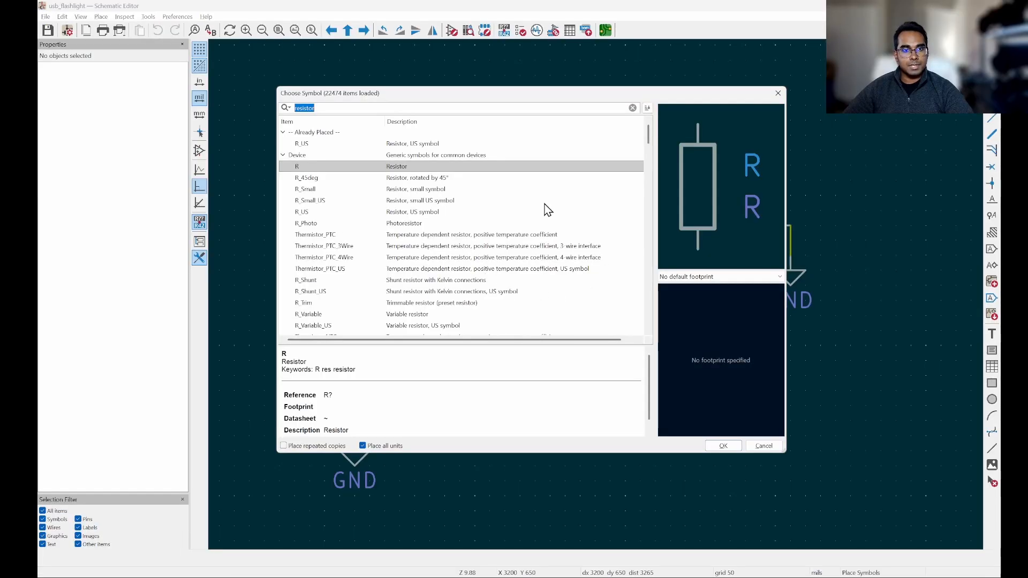
{"action": "type", "text": "D6R90 F2 LFS"}
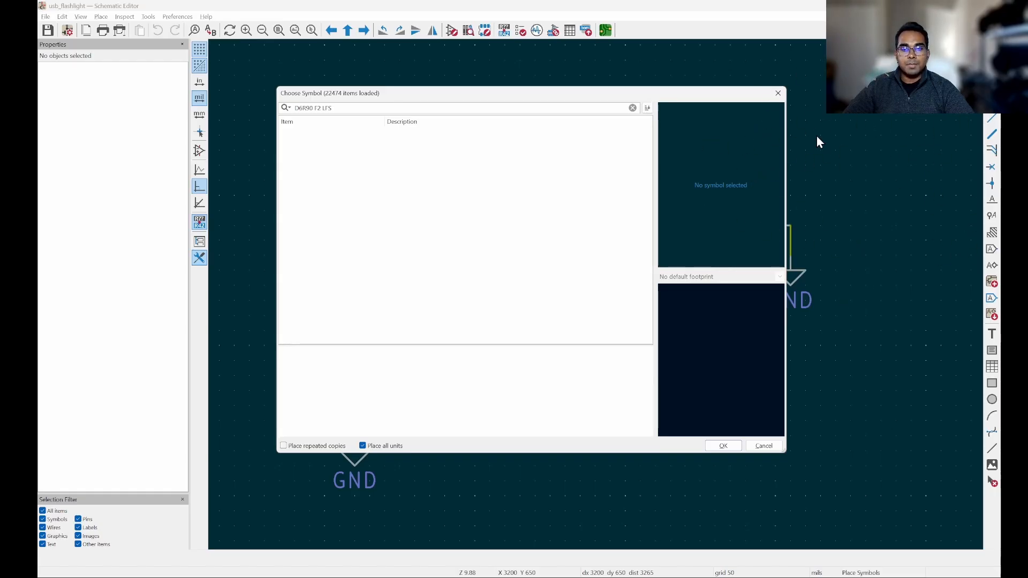
{"action": "left_click", "coordinate": [764, 446]}
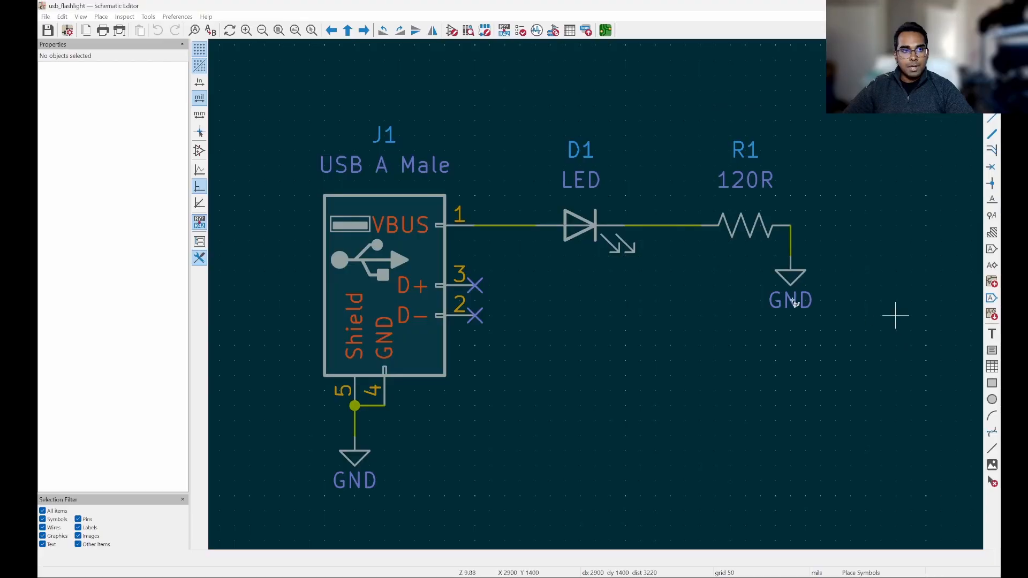
{"action": "left_click", "coordinate": [793, 306]}
{"action": "left_click", "coordinate": [767, 447]}
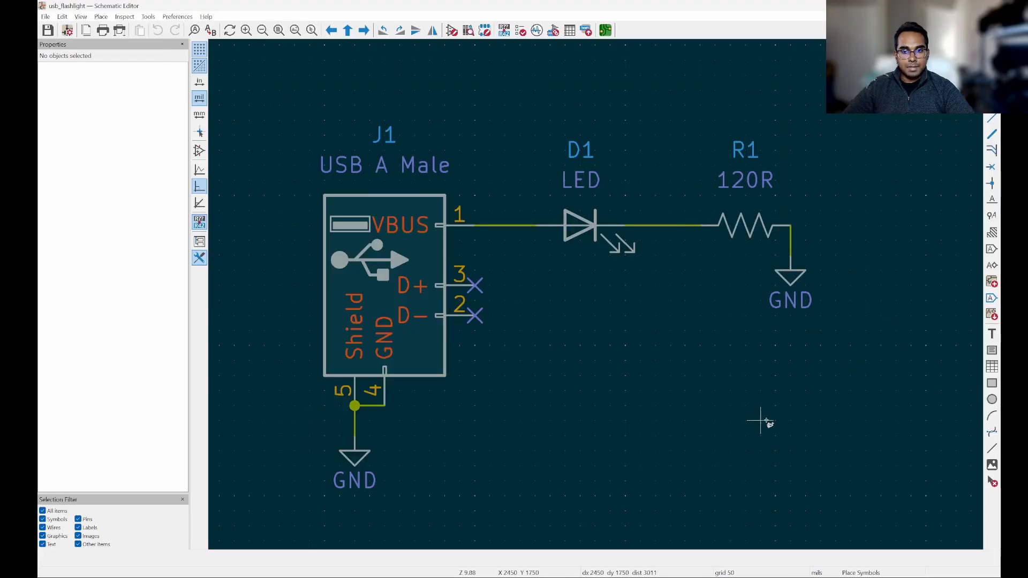
Switch to the DigiKey product page in the browser and open the EDA/CAD models of the D6R90 F2 LFS switch
{"action": "key", "text": "alt+Tab"}
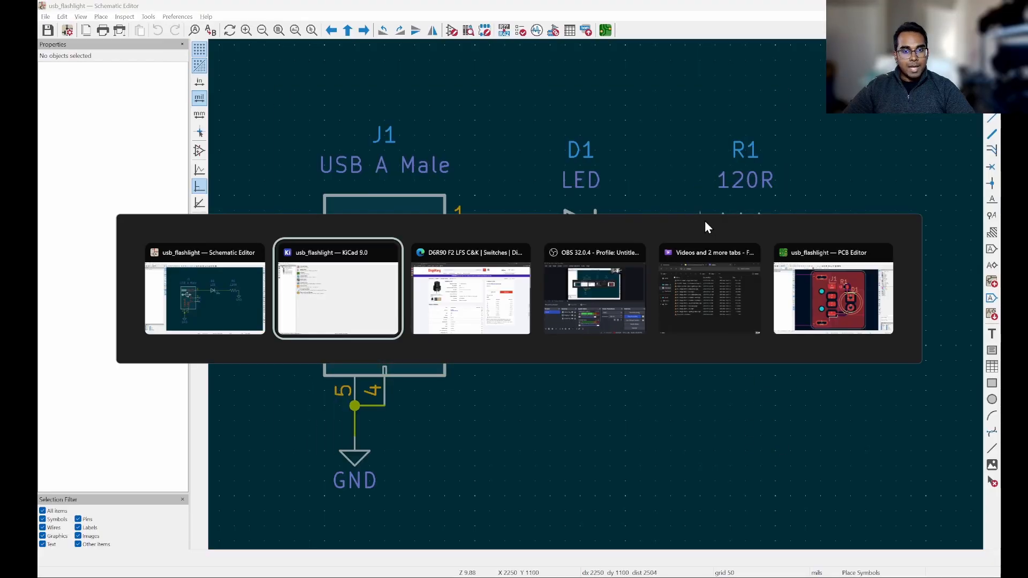
{"action": "key", "text": "alt+Tab"}
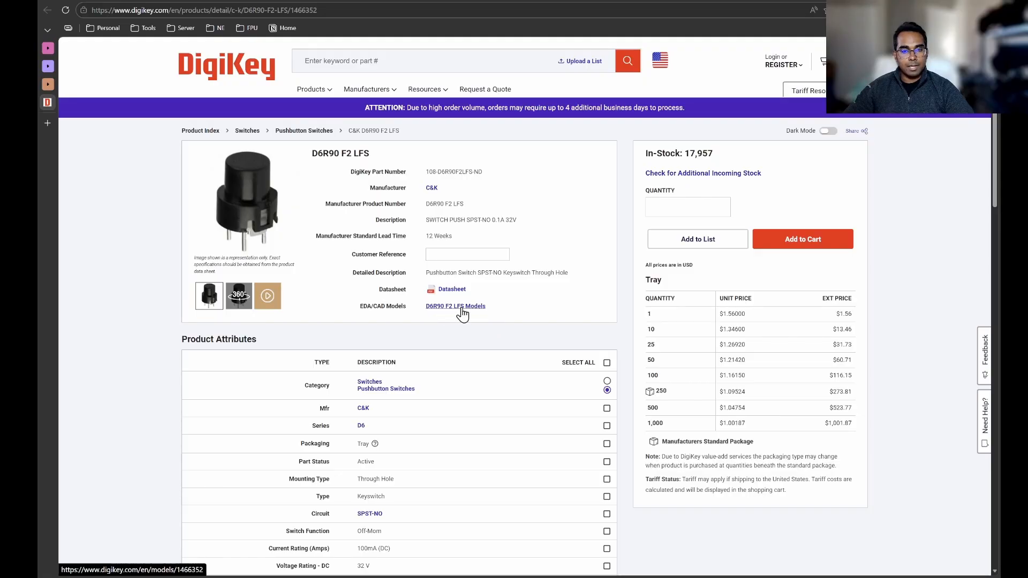
{"action": "left_click", "coordinate": [446, 310]}
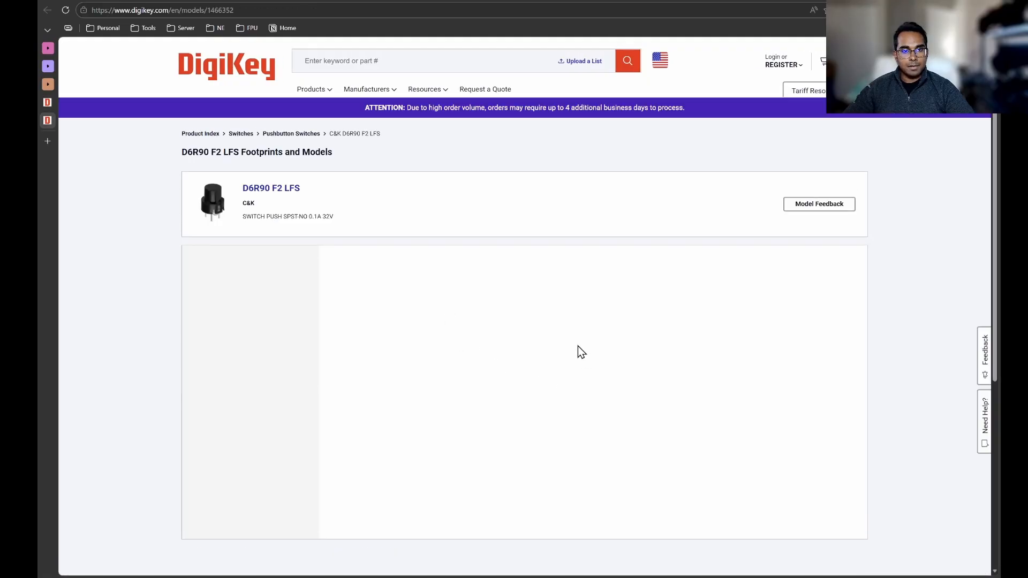
{"action": "scroll", "coordinate": [332, 201], "scroll_direction": "down", "scroll_amount": 1}
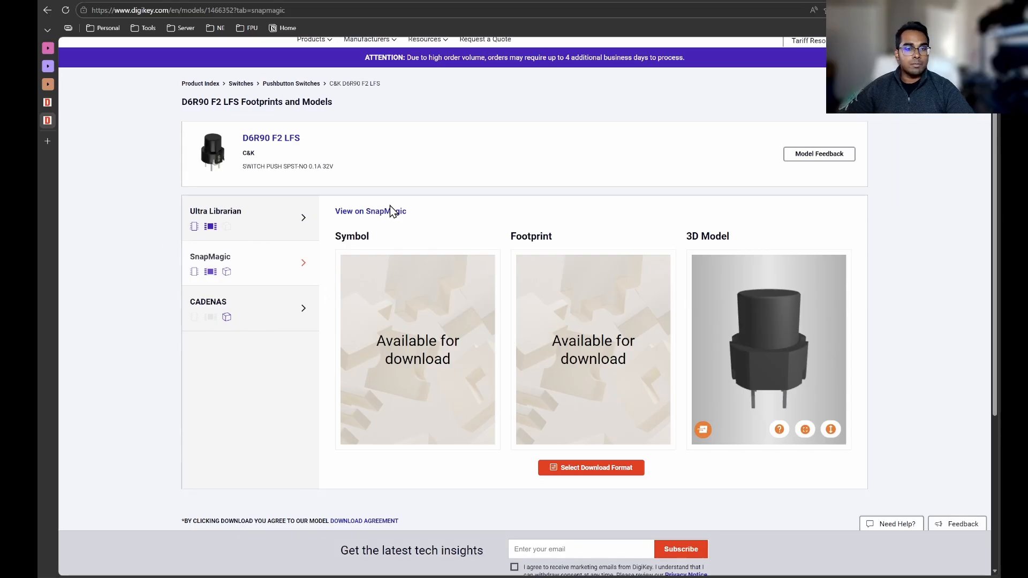
Inspect the SnapMagic 3D model and download the part files as STEP and KiCad (V6 and later)
{"action": "left_click_drag", "start_coordinate": [750, 359], "coordinate": [669, 406]}
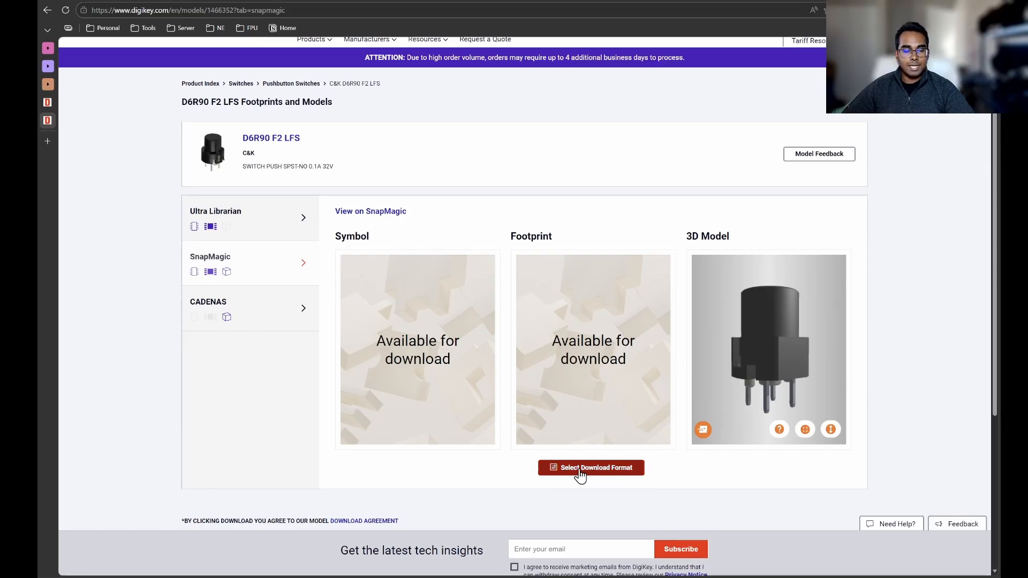
{"action": "left_click", "coordinate": [596, 473]}
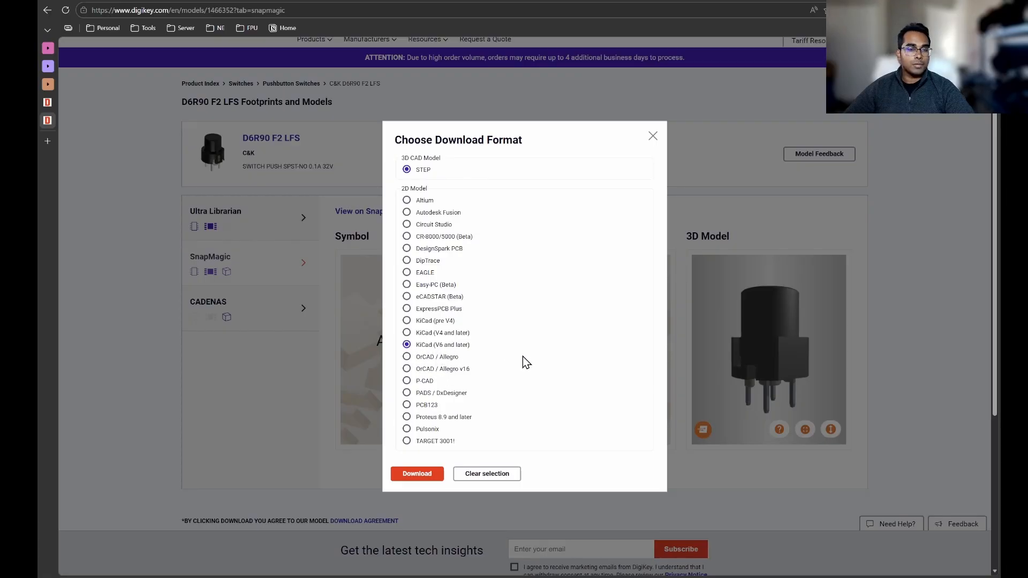
{"action": "left_click", "coordinate": [419, 473]}
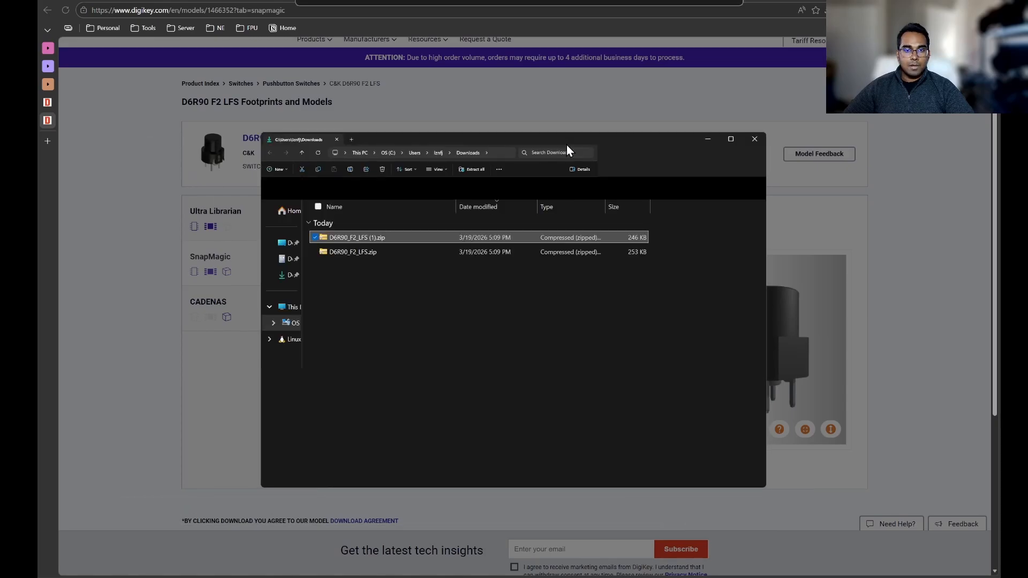
Extract D6R90_F2_LFS.zip and D6R90_F2_LFS (1).zip into their own folders inside Downloads
{"action": "left_click", "coordinate": [408, 317]}
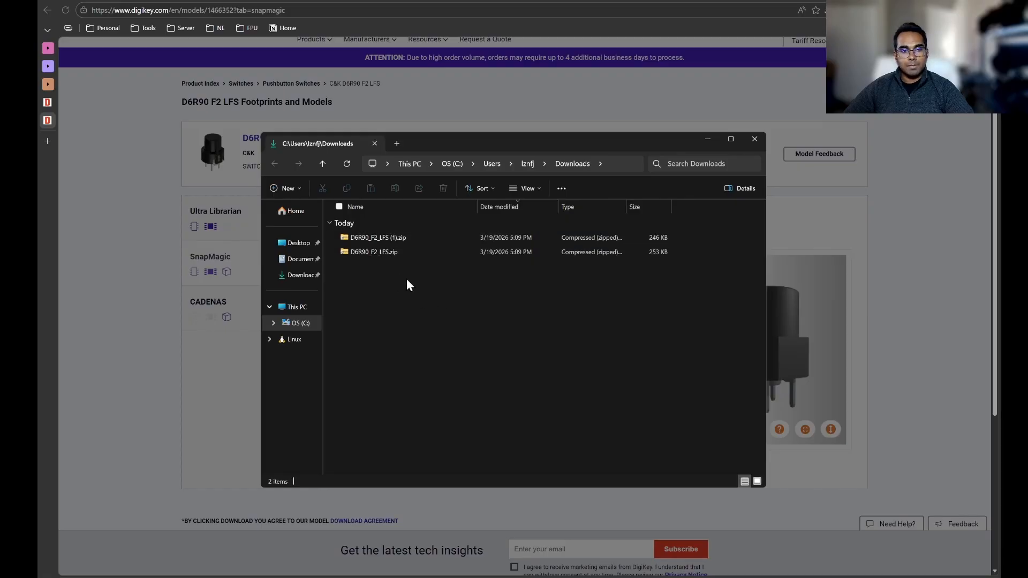
{"action": "right_click", "coordinate": [397, 254]}
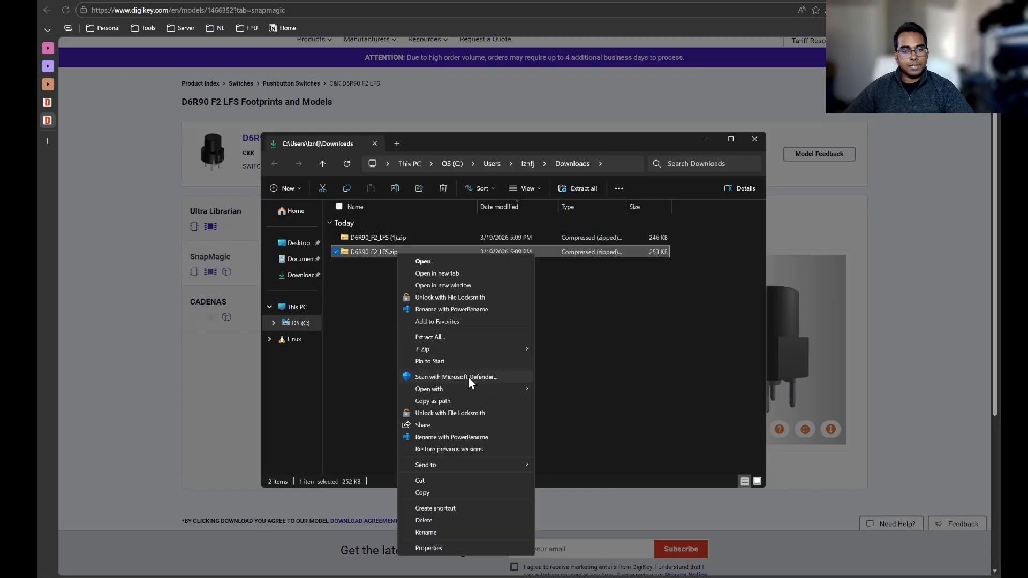
{"action": "left_click", "coordinate": [472, 337]}
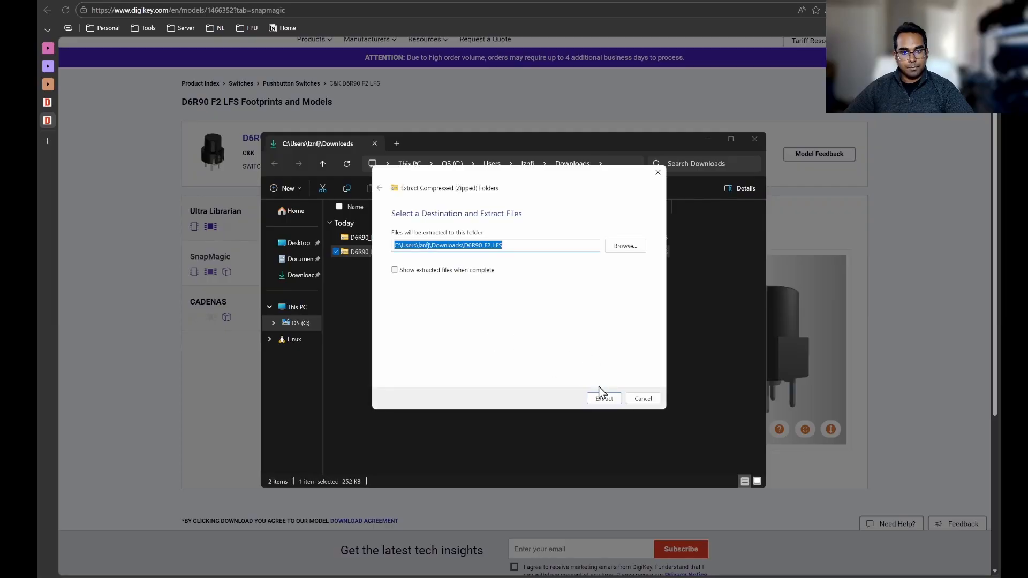
{"action": "left_click", "coordinate": [603, 397]}
{"action": "left_click", "coordinate": [373, 239]}
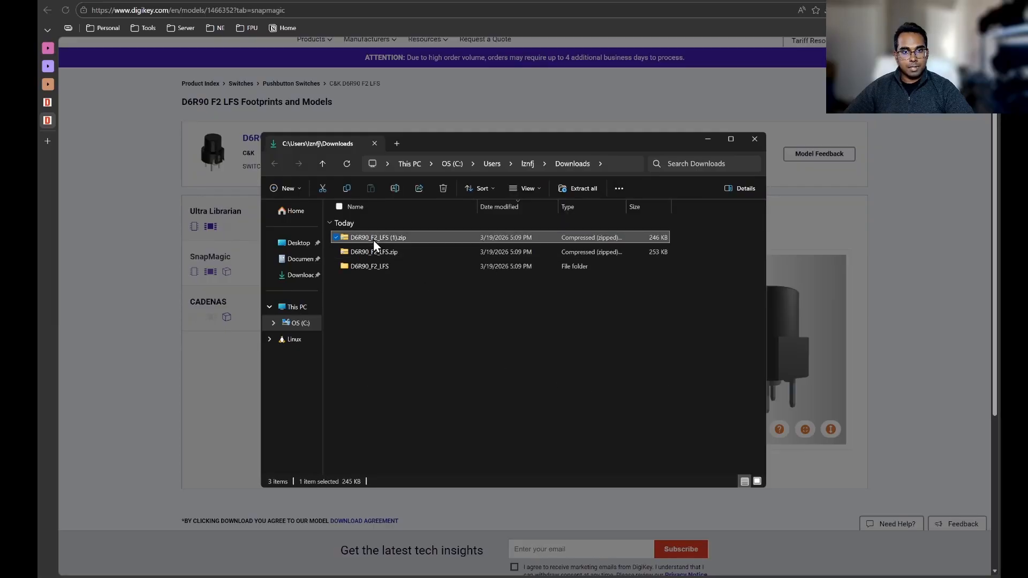
{"action": "right_click", "coordinate": [374, 239]}
{"action": "left_click", "coordinate": [422, 324]}
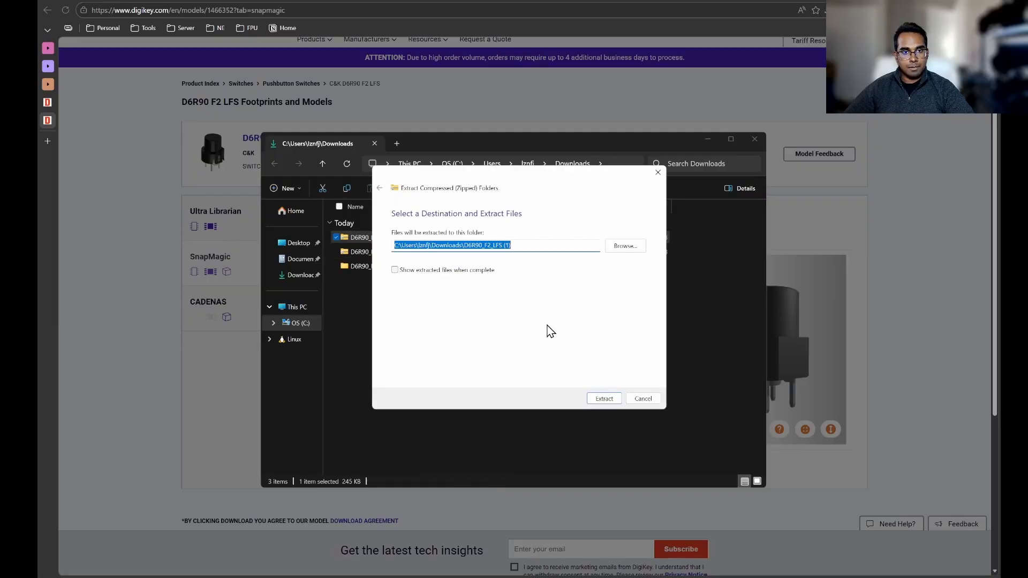
{"action": "left_click", "coordinate": [603, 398]}
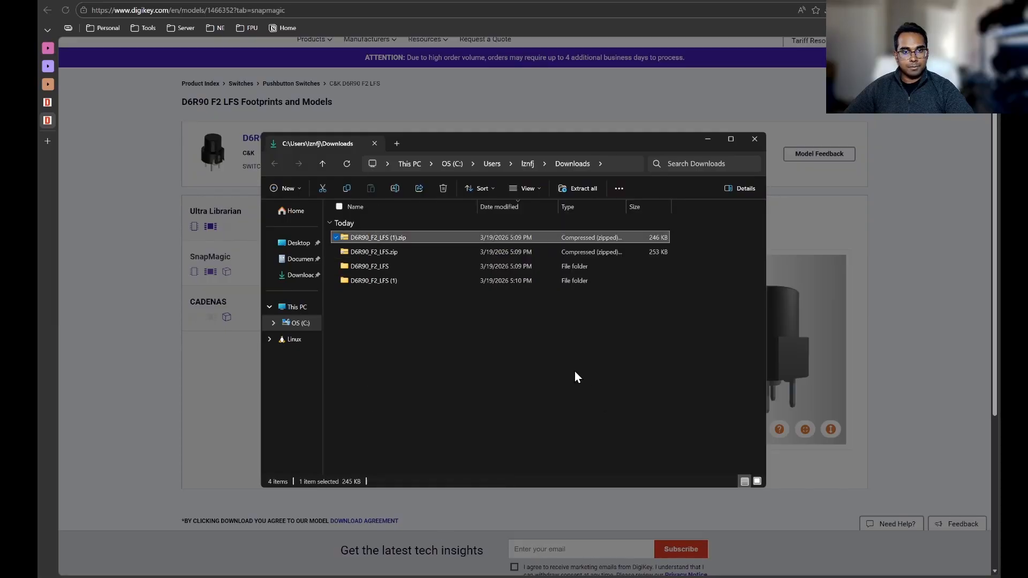
Open the extracted D6R90_F2_LFS folder and delete the how-to-import.htm file from it
{"action": "double_click", "coordinate": [387, 267]}
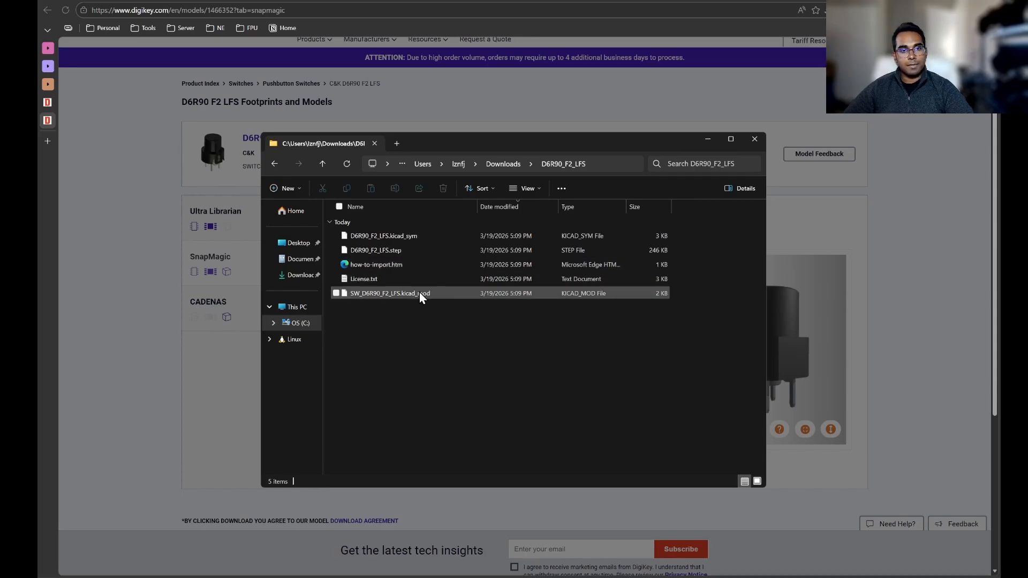
{"action": "left_click", "coordinate": [377, 265]}
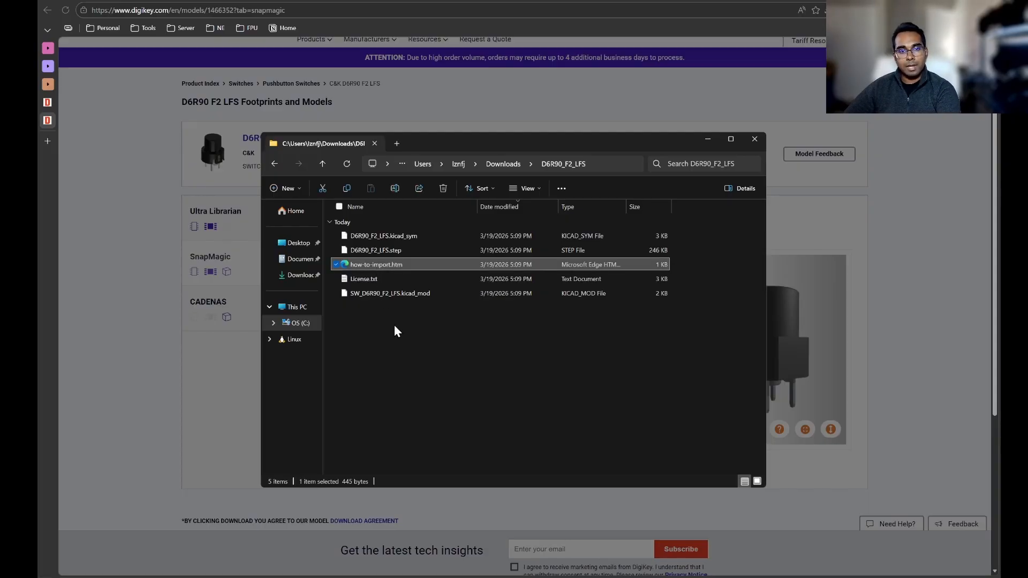
{"action": "key", "text": "Delete"}
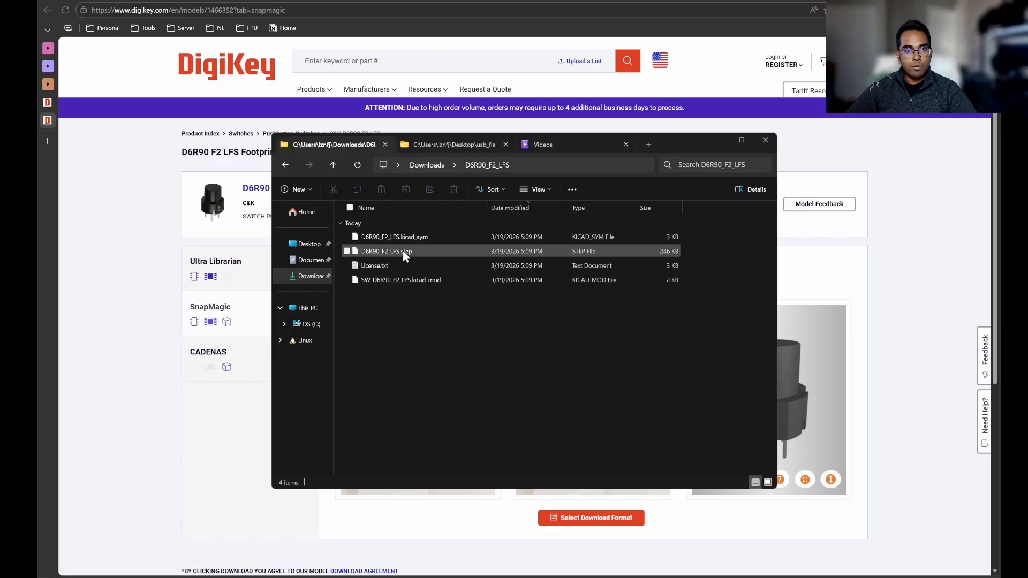
Rename the SW_D6R90_F2_LFS.kicad_mod footprint file as D6R90_F2_LFS.kicad_mod, copying the base name from the STEP file
{"action": "left_click", "coordinate": [389, 281]}
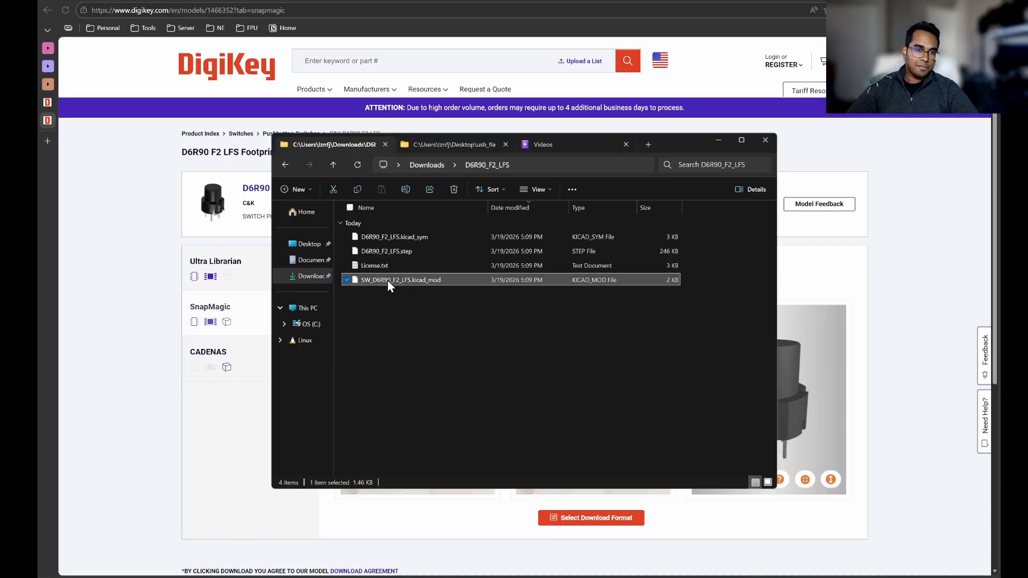
{"action": "left_click", "coordinate": [468, 351]}
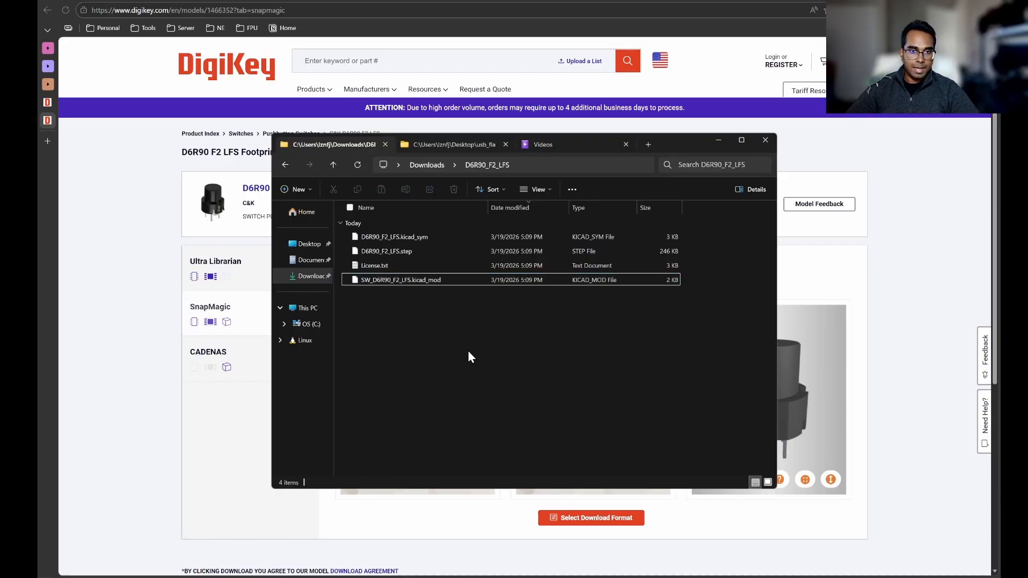
{"action": "left_click", "coordinate": [385, 256]}
{"action": "left_click", "coordinate": [384, 252]}
{"action": "key", "text": "ctrl+c"}
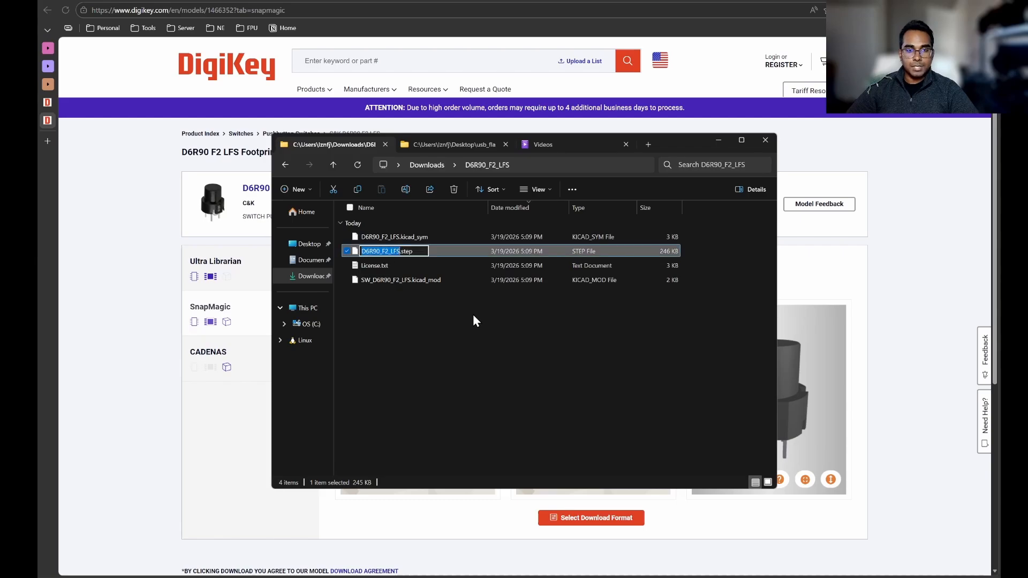
{"action": "left_click", "coordinate": [410, 341]}
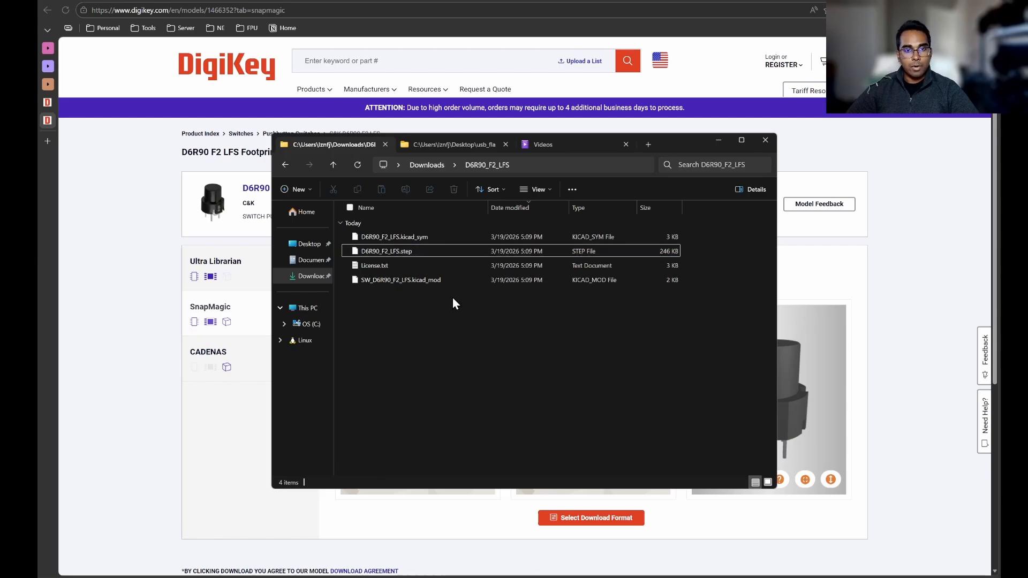
{"action": "left_click", "coordinate": [385, 282]}
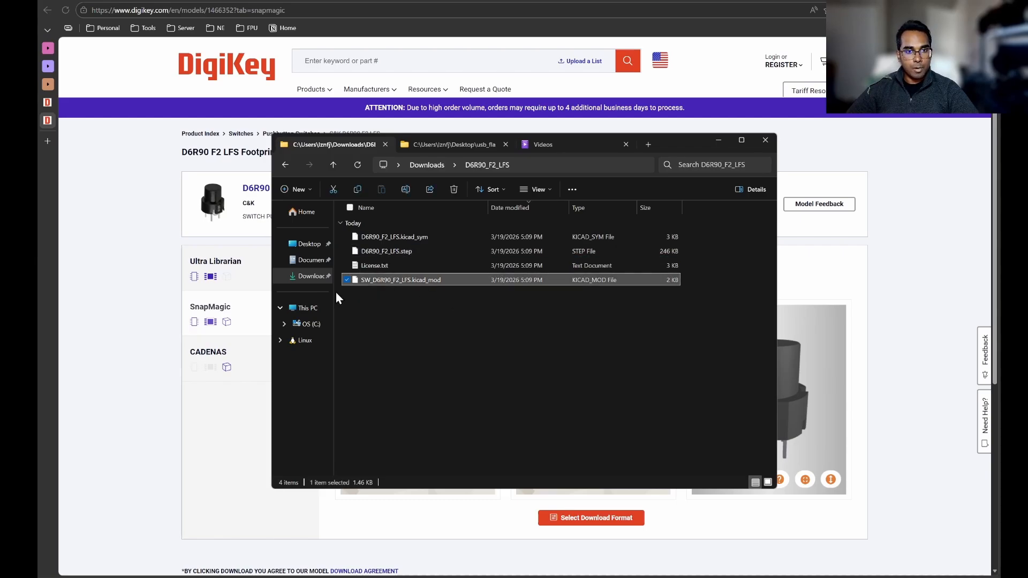
{"action": "left_click", "coordinate": [387, 280]}
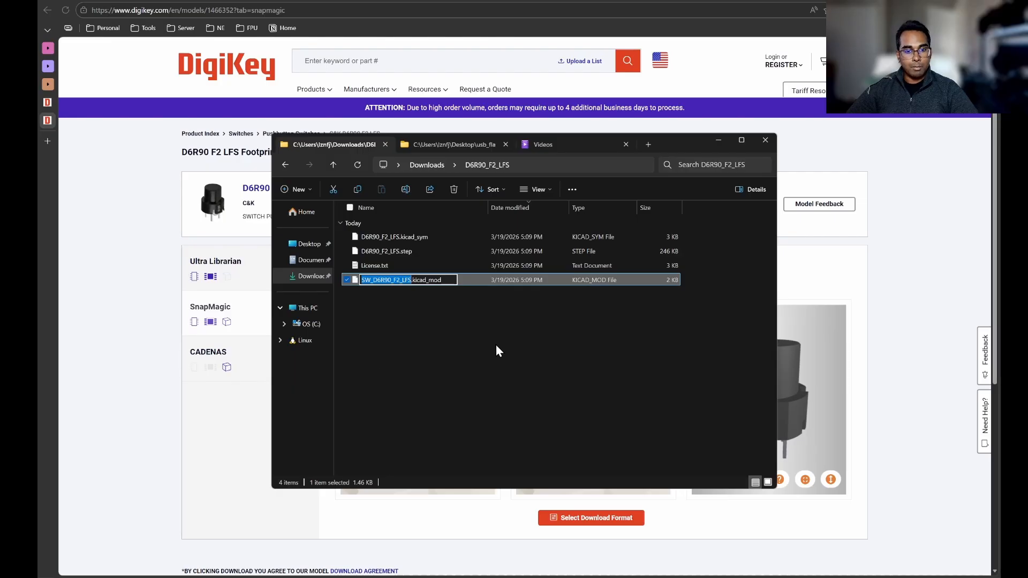
{"action": "key", "text": "ctrl+v"}
{"action": "left_click", "coordinate": [483, 361]}
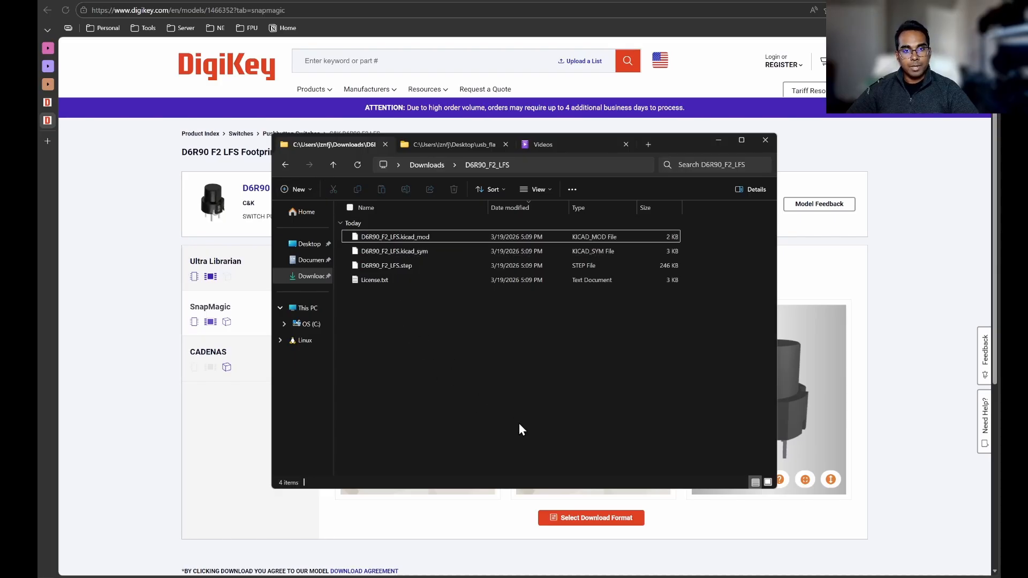
Check the contents of both extracted D6R90_F2_LFS folders in Downloads and delete the duplicate folder D6R90_F2_LFS (1)
{"action": "left_click", "coordinate": [332, 166]}
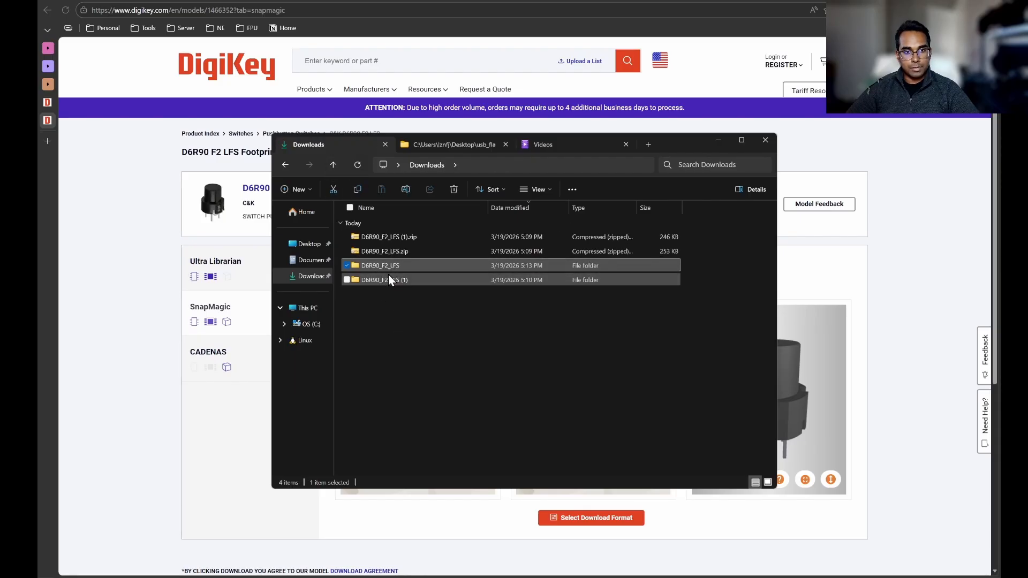
{"action": "left_click", "coordinate": [398, 316]}
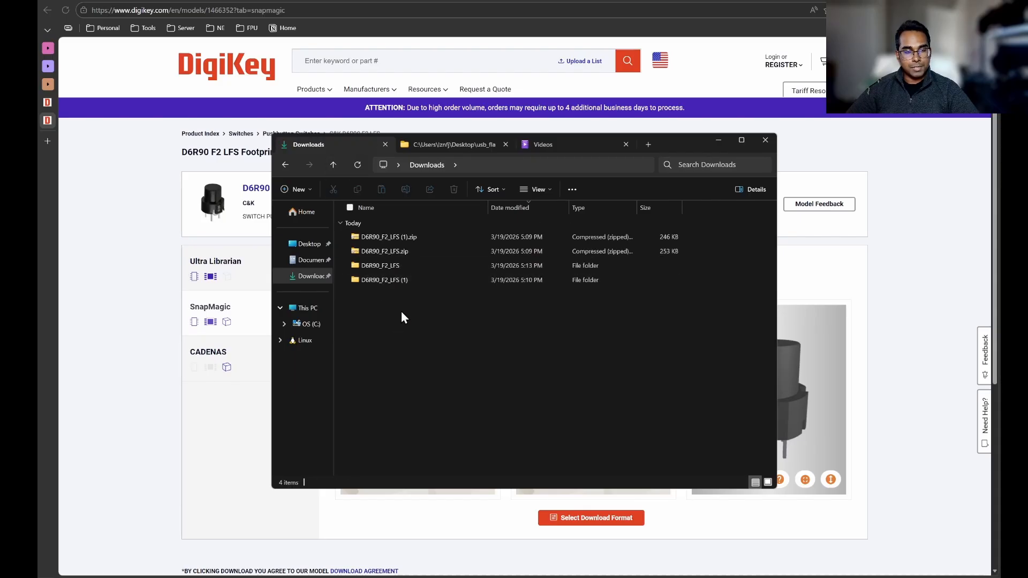
{"action": "double_click", "coordinate": [400, 284]}
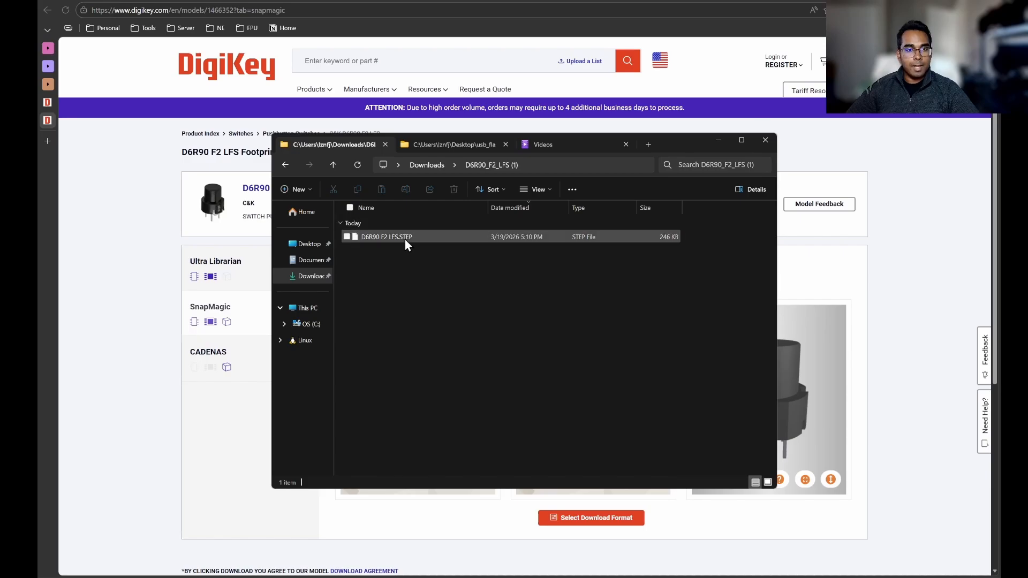
{"action": "left_click", "coordinate": [334, 166]}
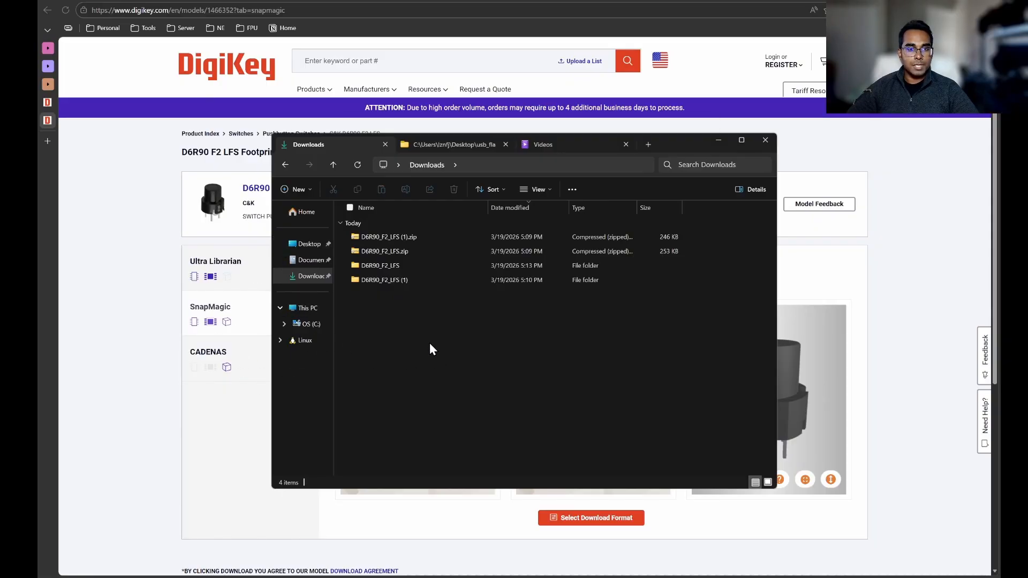
{"action": "double_click", "coordinate": [403, 266]}
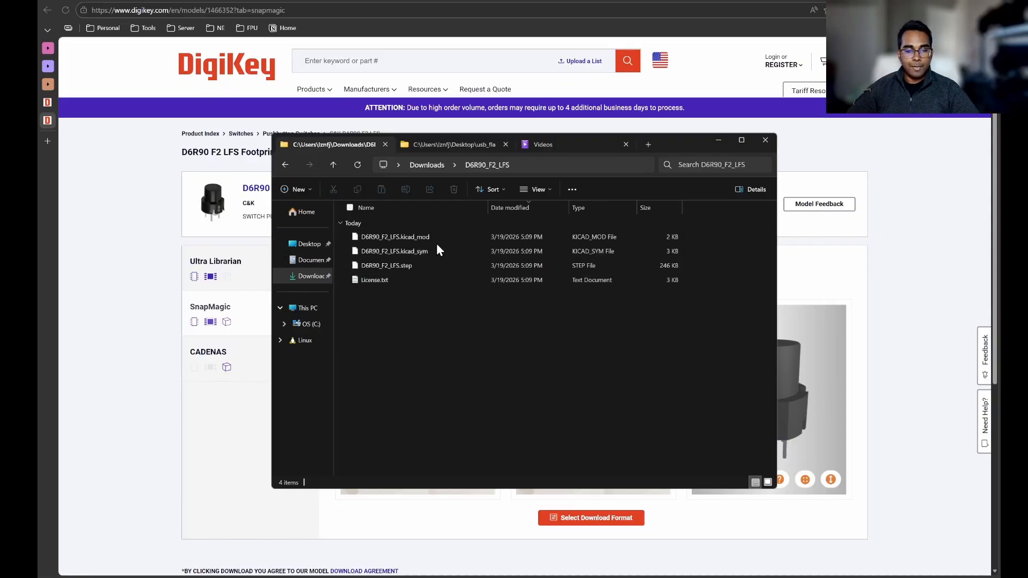
{"action": "left_click", "coordinate": [333, 164]}
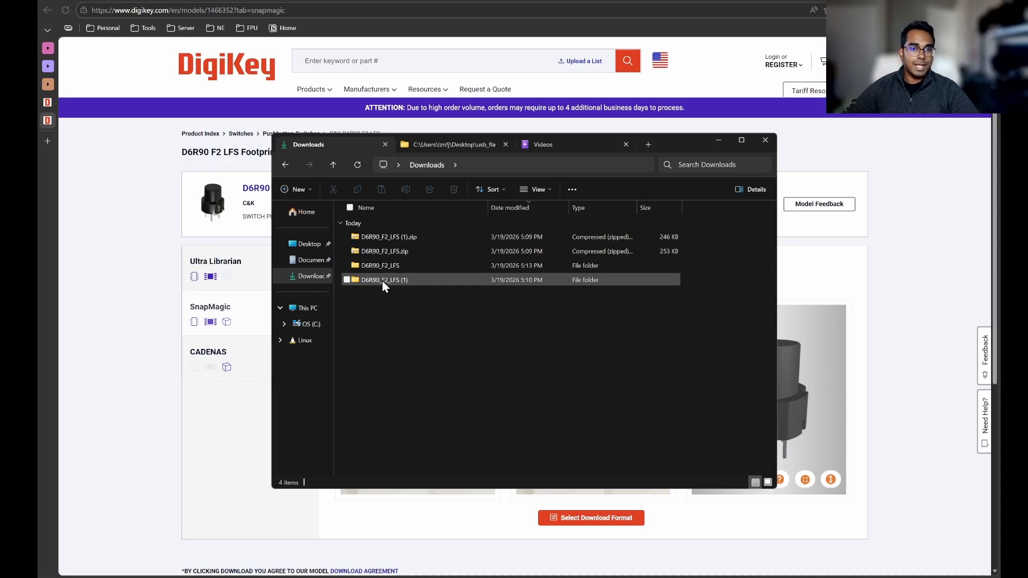
{"action": "left_click", "coordinate": [411, 277]}
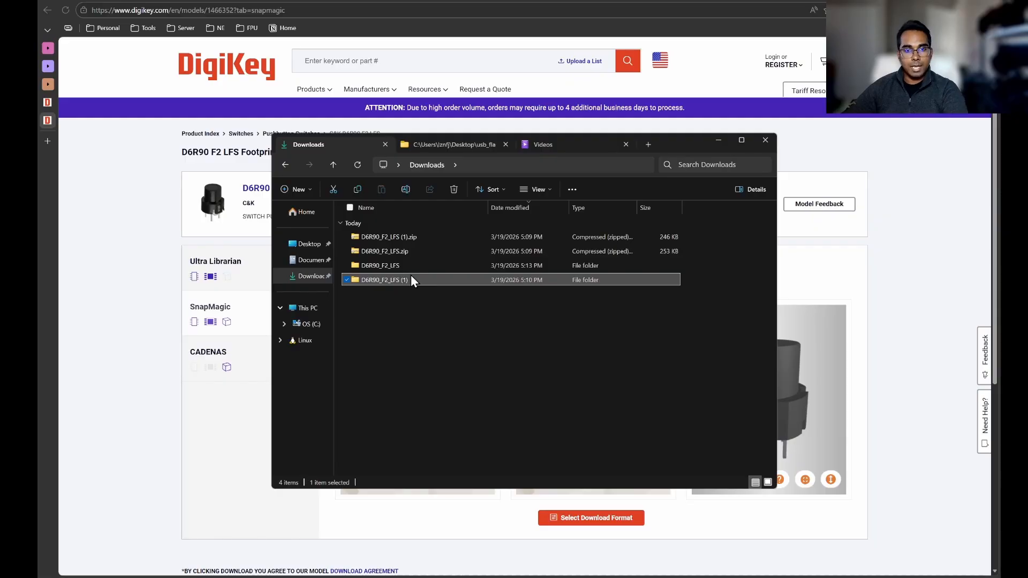
{"action": "key", "text": "Delete"}
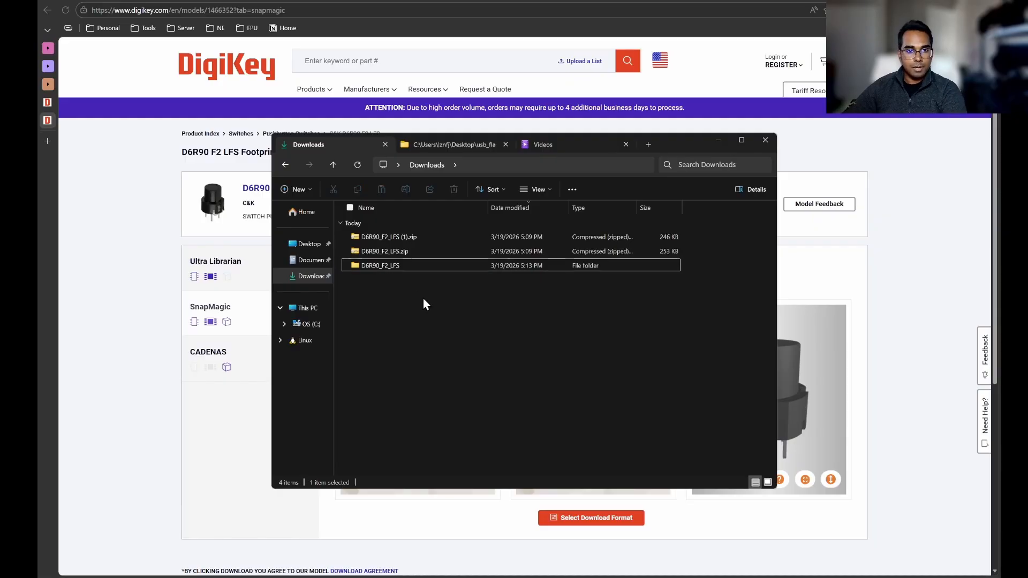
Review the files in the remaining D6R90_F2_LFS folder and open the usb_flashlight project folder on the Desktop
{"action": "double_click", "coordinate": [386, 268]}
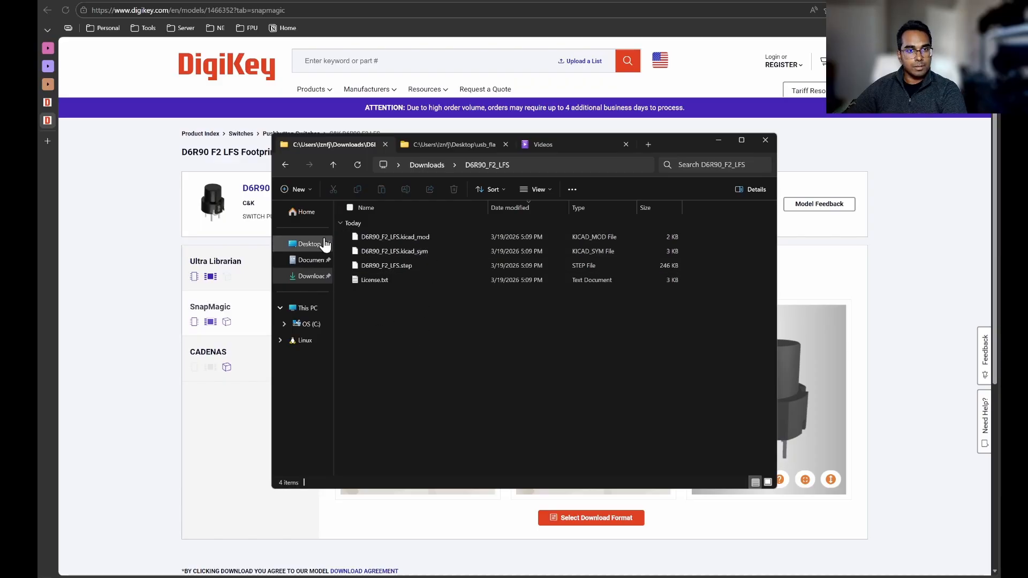
{"action": "left_click", "coordinate": [332, 164]}
{"action": "left_click", "coordinate": [468, 388]}
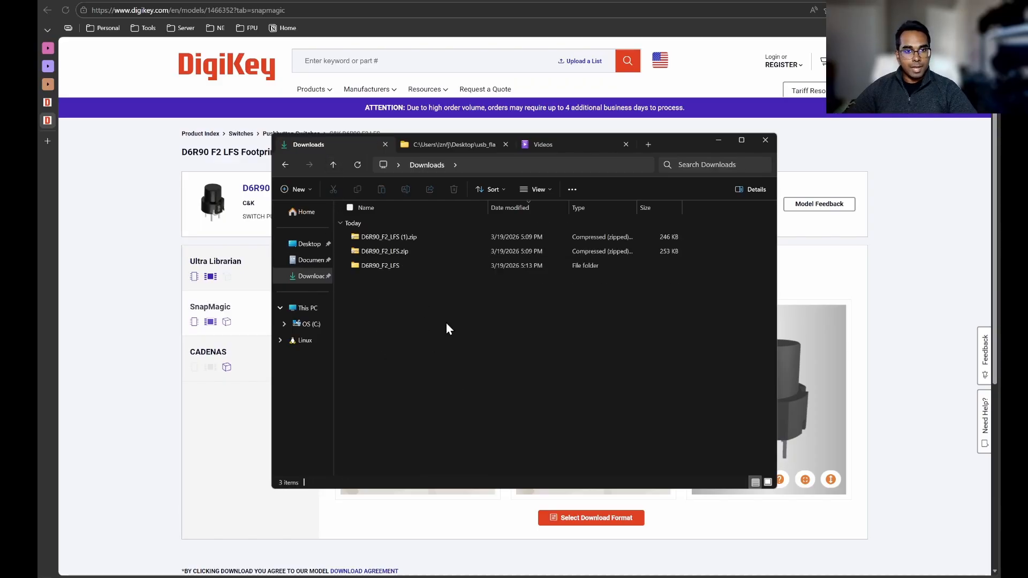
{"action": "left_click", "coordinate": [451, 151]}
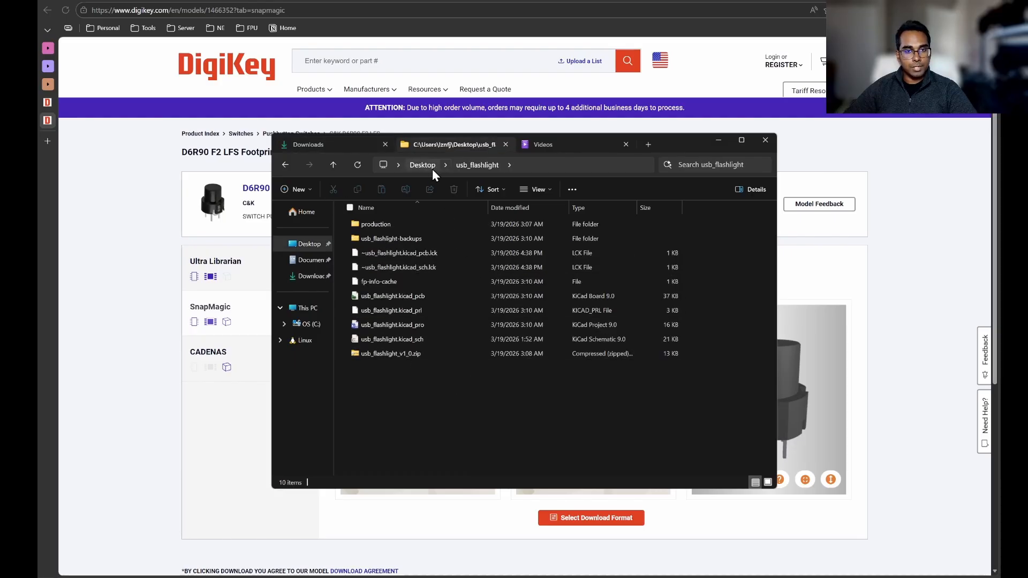
{"action": "left_click", "coordinate": [429, 165]}
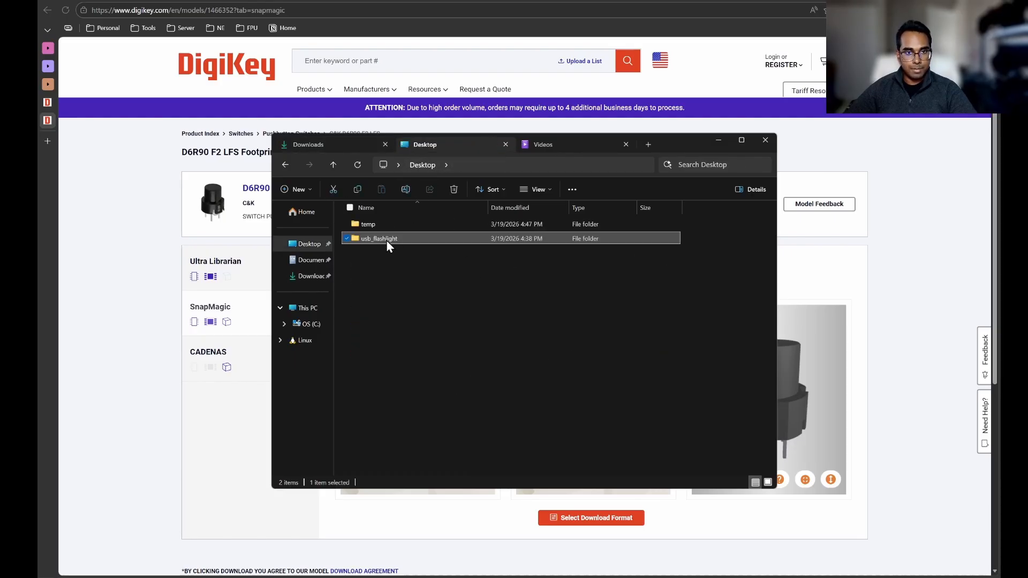
{"action": "double_click", "coordinate": [386, 239]}
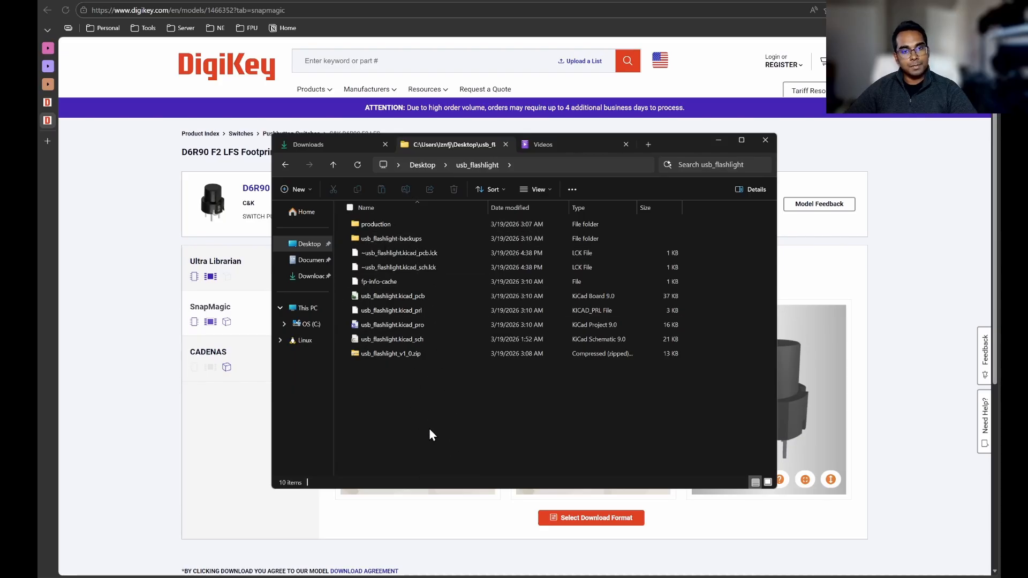
{"action": "right_click", "coordinate": [403, 406]}
{"action": "mouse_move", "coordinate": [451, 375]}
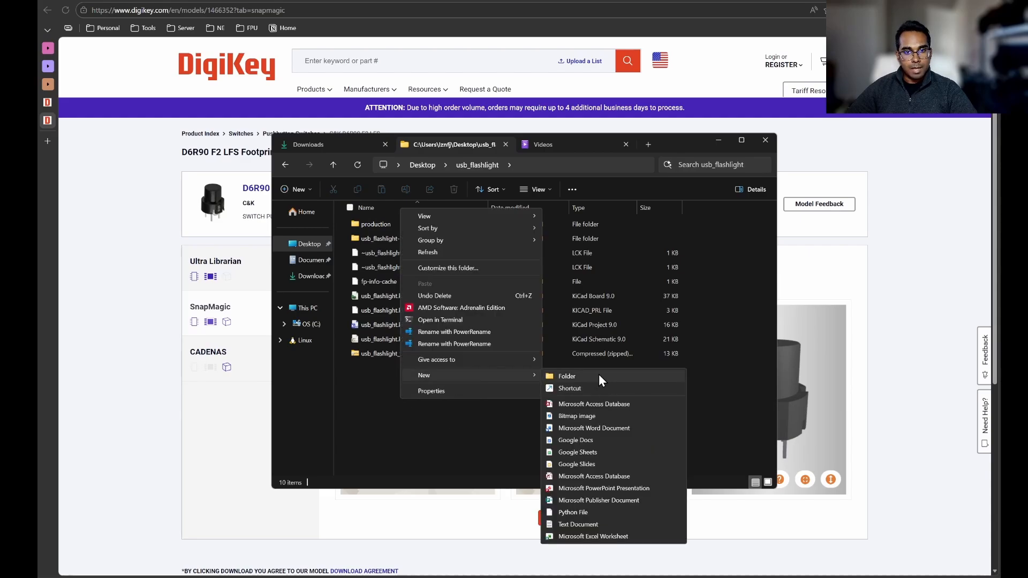
{"action": "left_click", "coordinate": [599, 376]}
{"action": "key", "text": "Return"}
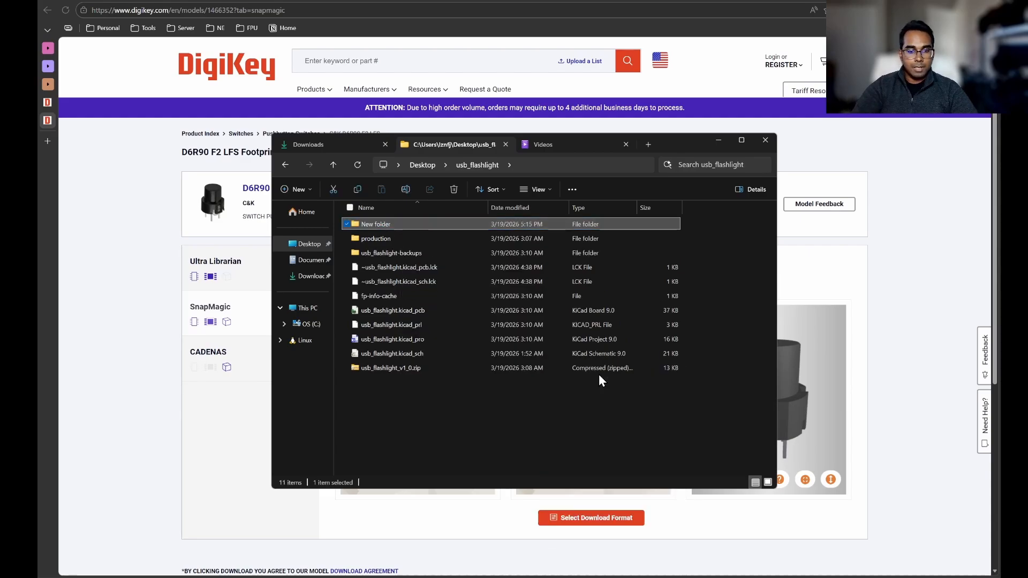
{"action": "key", "text": "Down"}
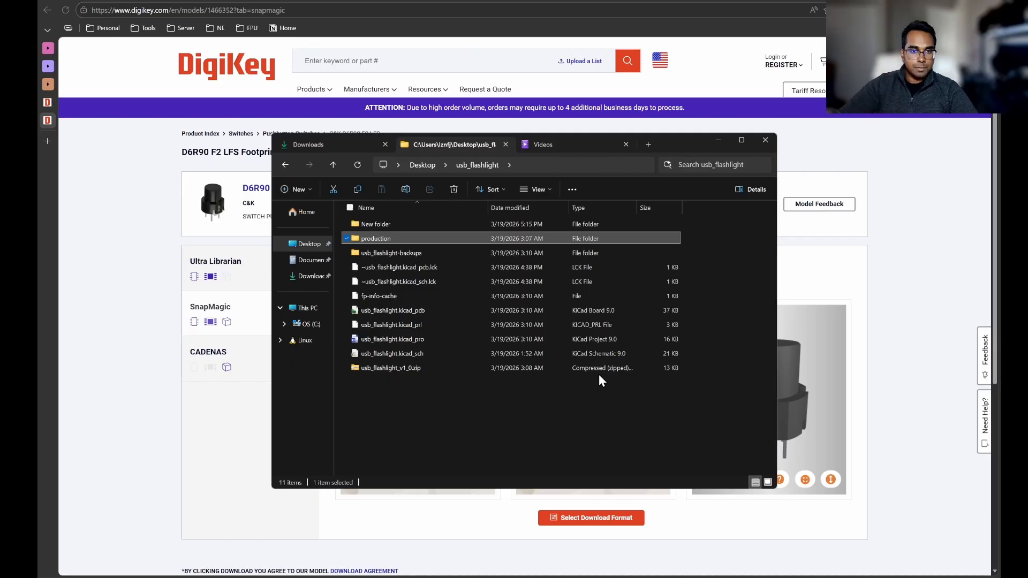
Create a folder named part_library inside the usb_flashlight project folder
{"action": "right_click", "coordinate": [451, 453]}
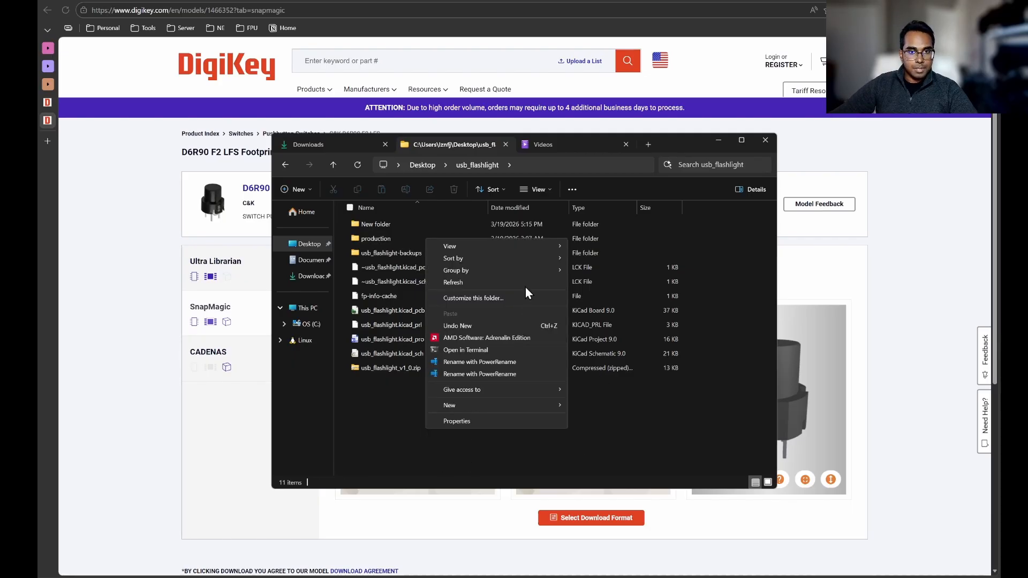
{"action": "mouse_move", "coordinate": [474, 406]}
{"action": "left_click", "coordinate": [610, 416]}
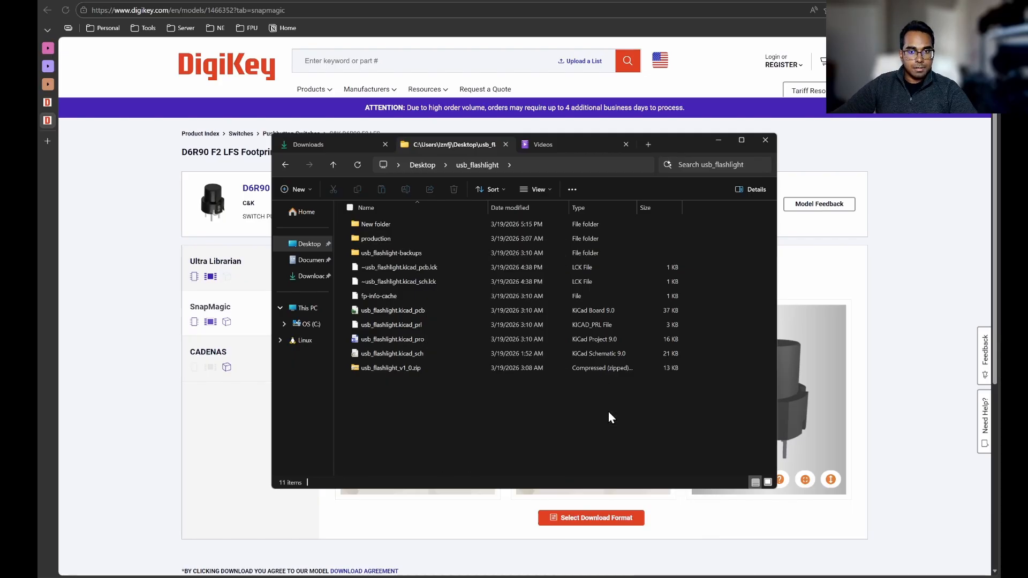
{"action": "type", "text": "T"}
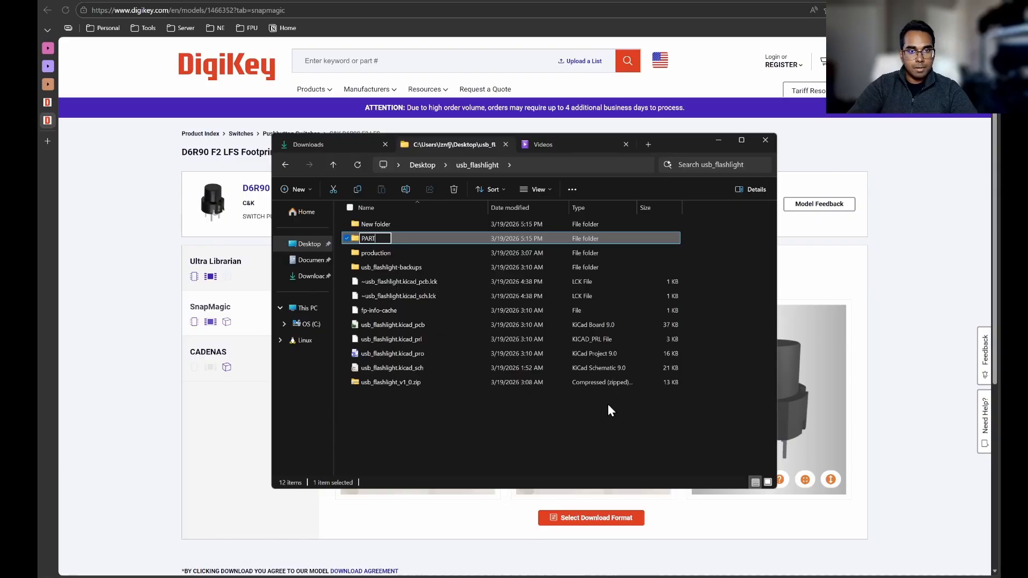
{"action": "key", "text": "BackSpace"}
{"action": "key", "text": "BackSpace"}
{"action": "key", "text": "BackSpace"}
{"action": "key", "text": "BackSpace"}
{"action": "type", "text": "part_"}
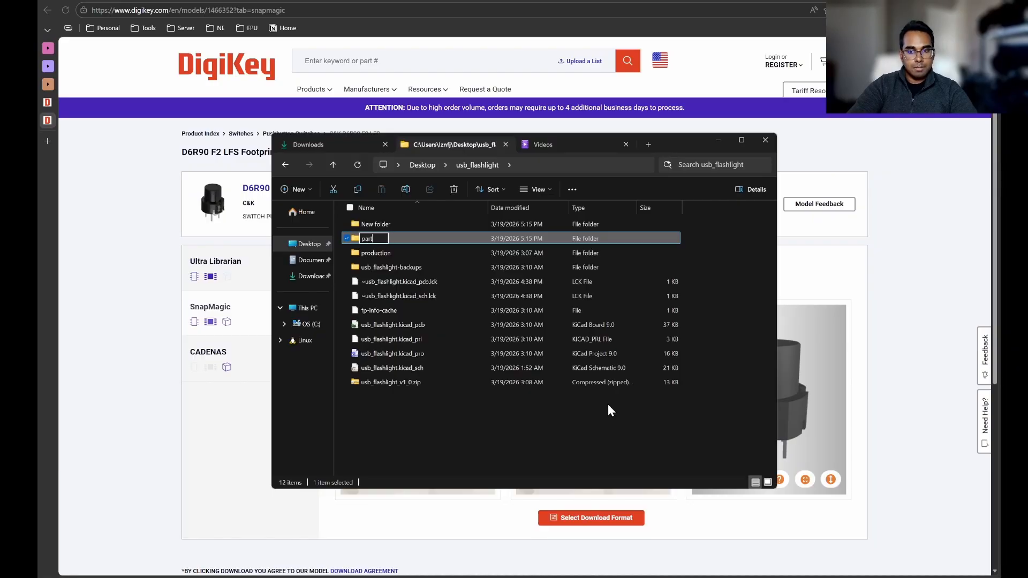
{"action": "type", "text": "library"}
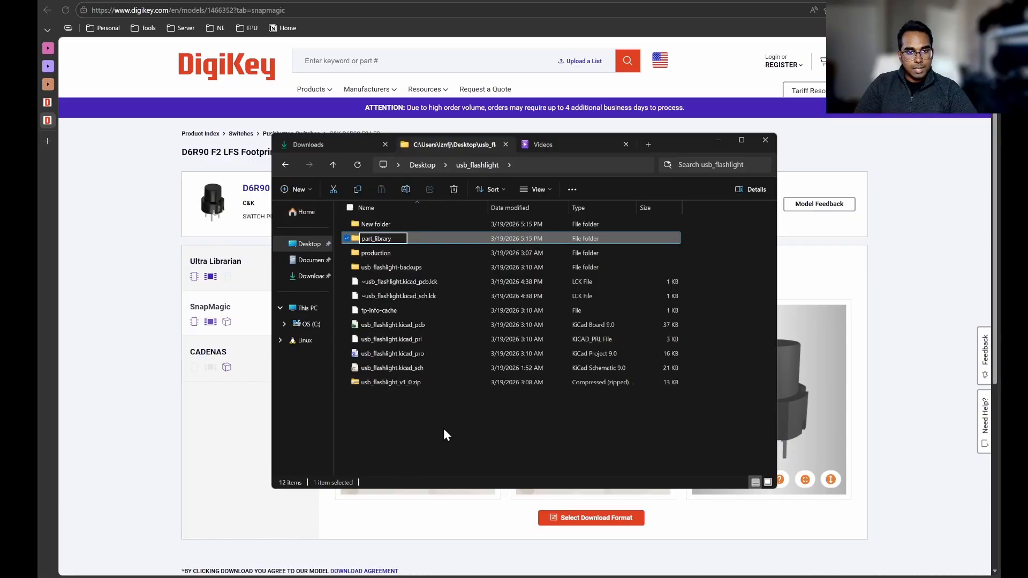
{"action": "left_click", "coordinate": [487, 449]}
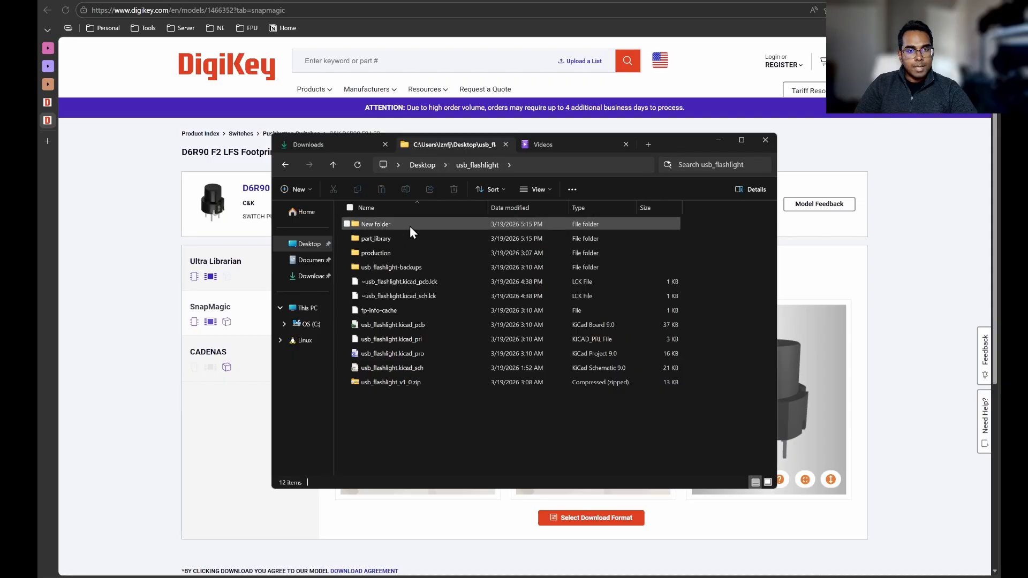
Delete the stray folder called New folder from the usb_flashlight project folder
{"action": "left_click", "coordinate": [391, 224]}
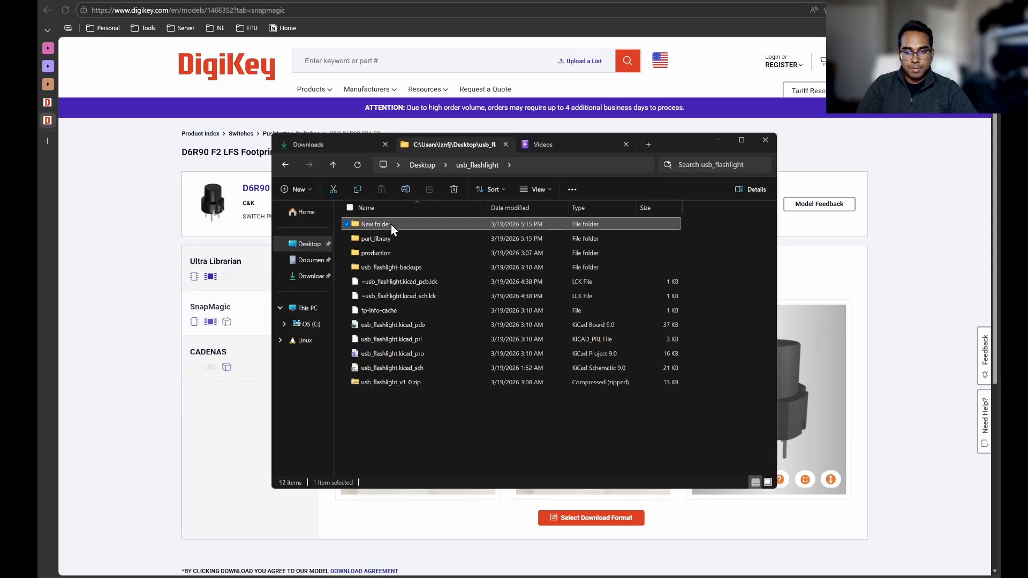
{"action": "key", "text": "Delete"}
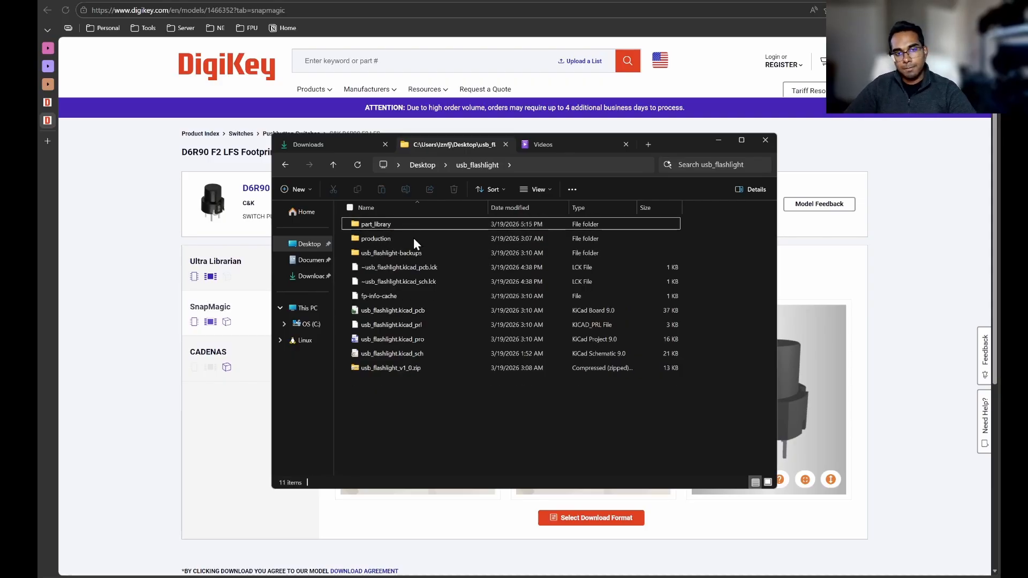
{"action": "left_click", "coordinate": [432, 370]}
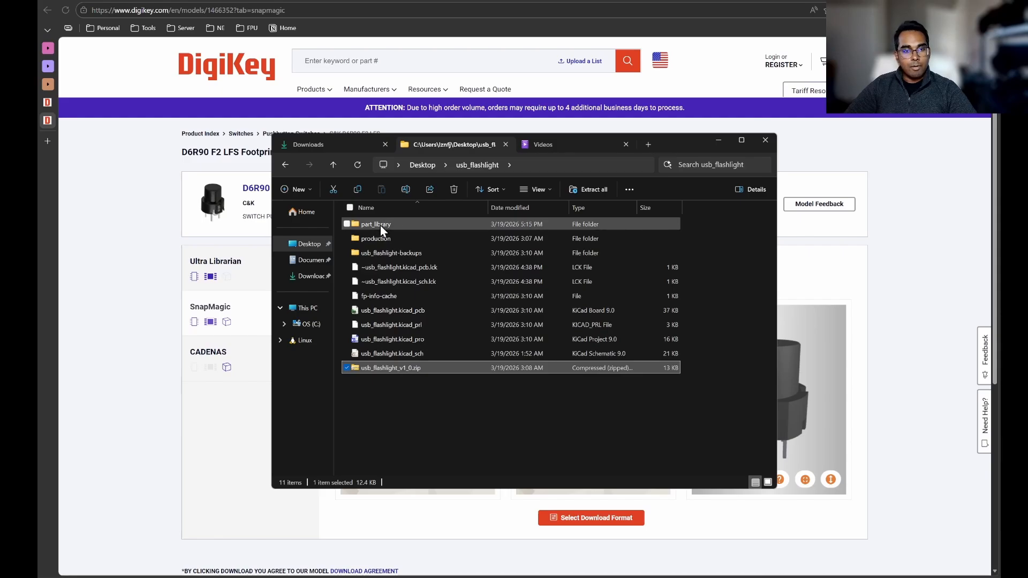
{"action": "left_click", "coordinate": [403, 407]}
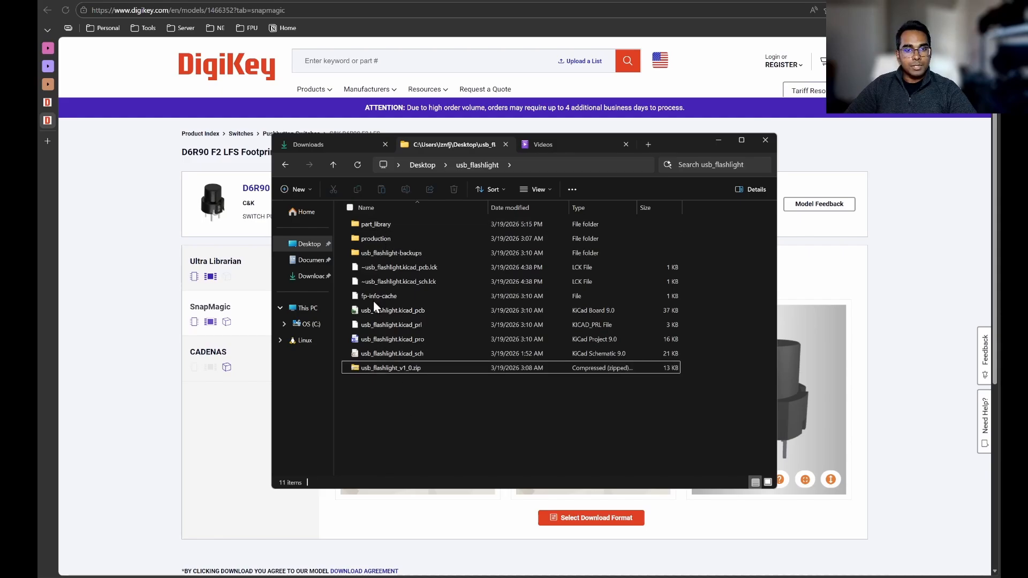
Copy the D6R90_F2_LFS folder from Downloads into the part_library folder of the usb_flashlight project
{"action": "left_click", "coordinate": [411, 224]}
{"action": "double_click", "coordinate": [412, 224]}
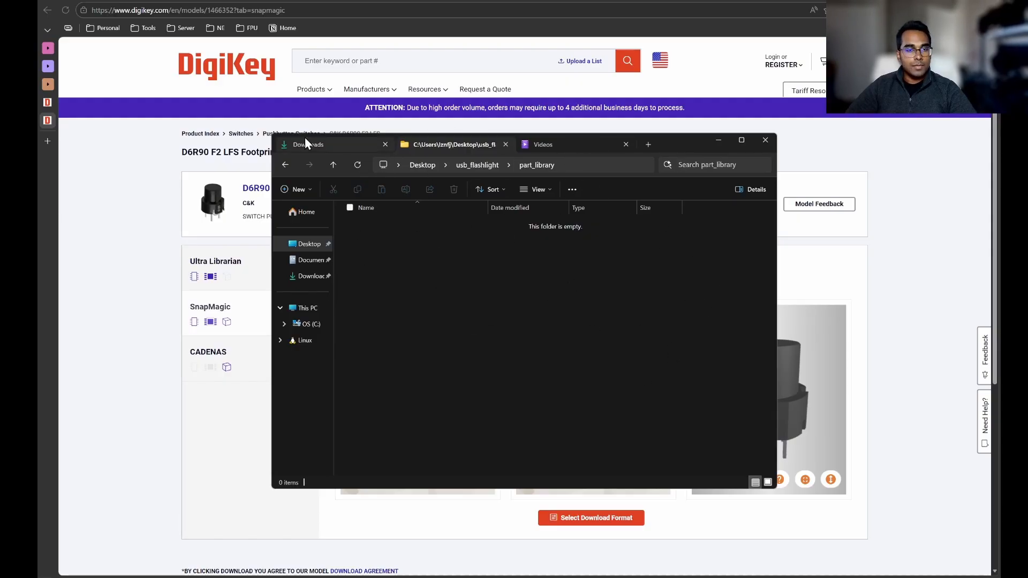
{"action": "left_click", "coordinate": [334, 144]}
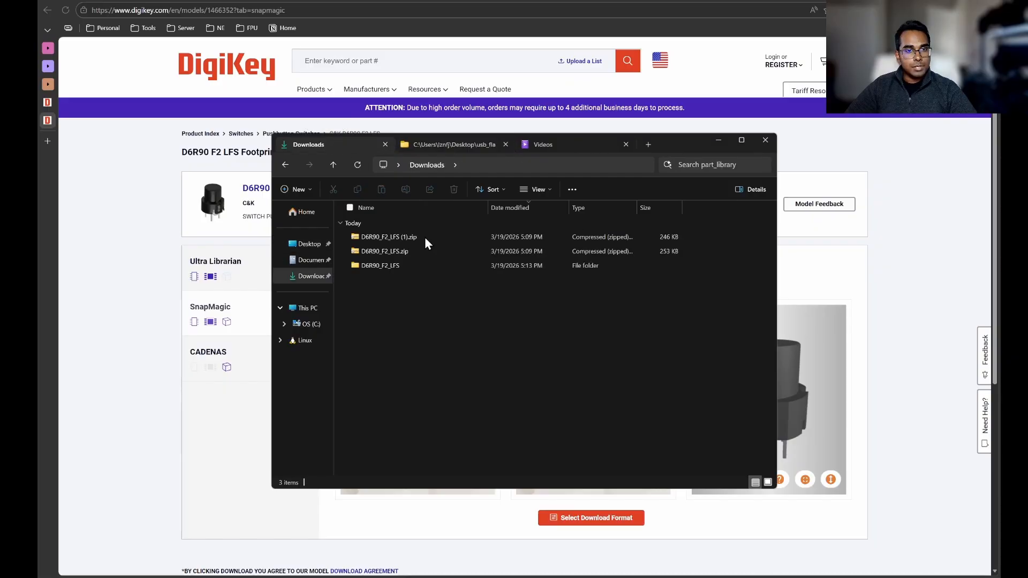
{"action": "double_click", "coordinate": [377, 265]}
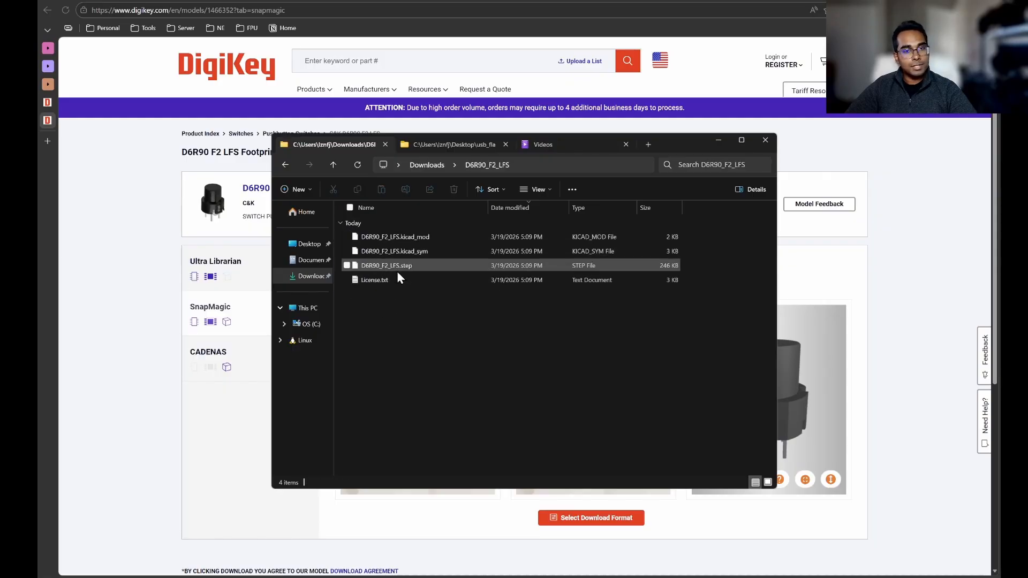
{"action": "left_click", "coordinate": [336, 165]}
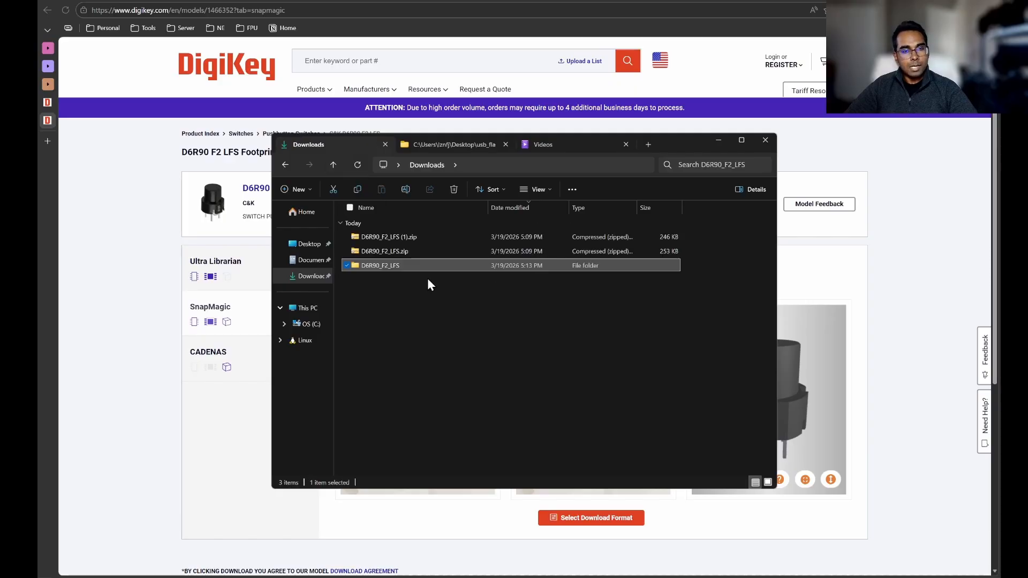
{"action": "right_click", "coordinate": [379, 262]}
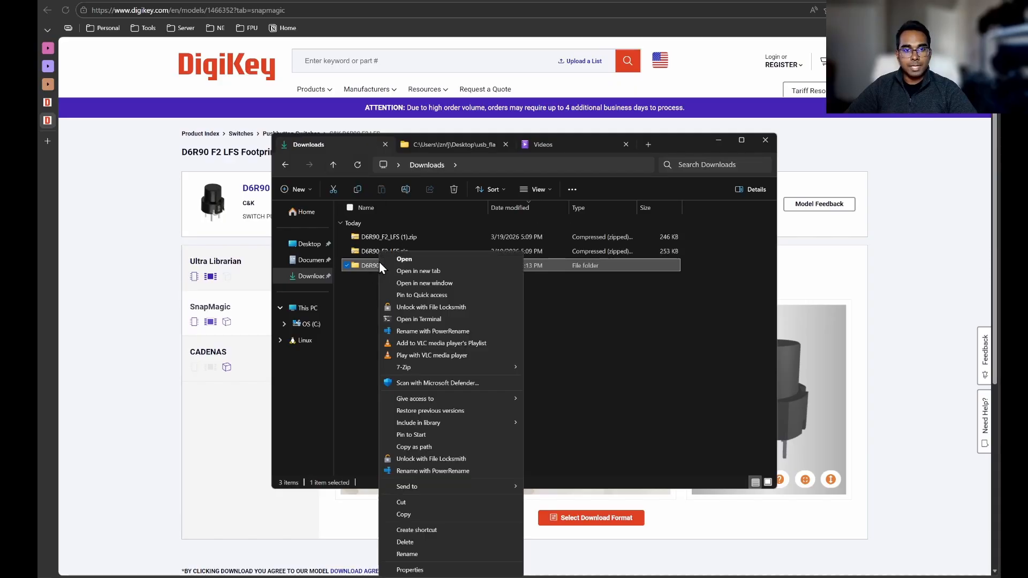
{"action": "left_click", "coordinate": [402, 510]}
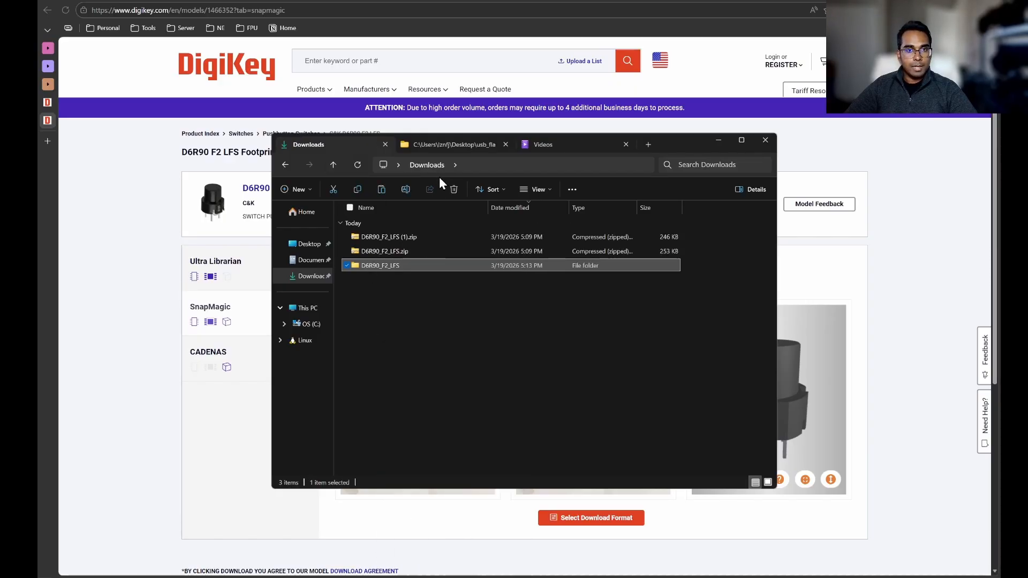
{"action": "left_click", "coordinate": [445, 147]}
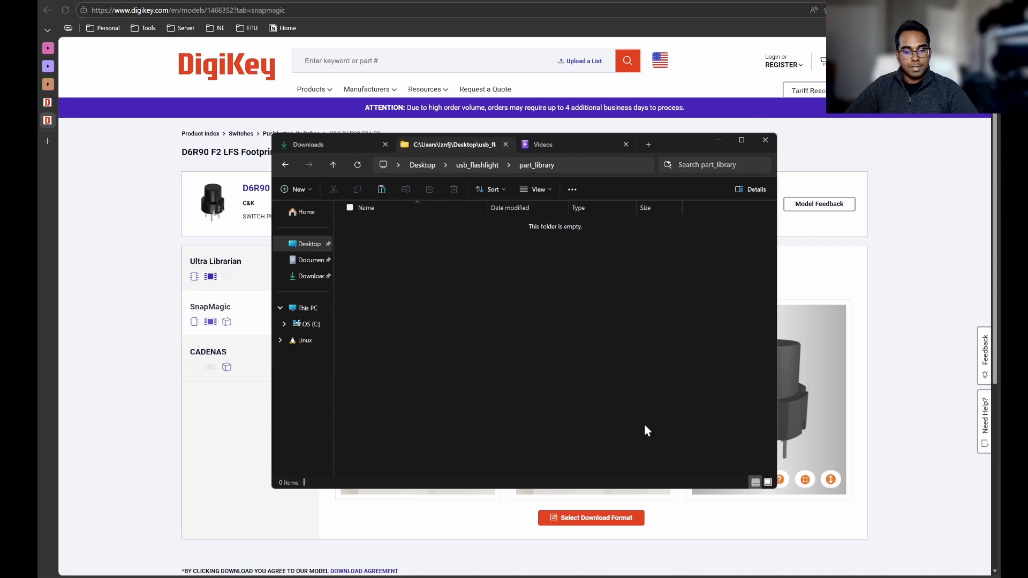
{"action": "right_click", "coordinate": [438, 249]}
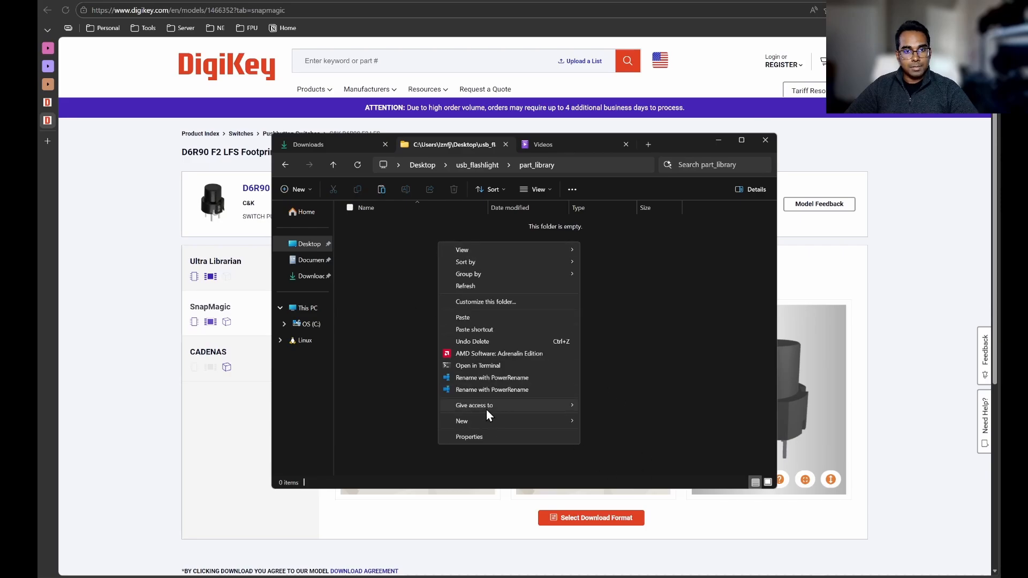
{"action": "left_click", "coordinate": [482, 318]}
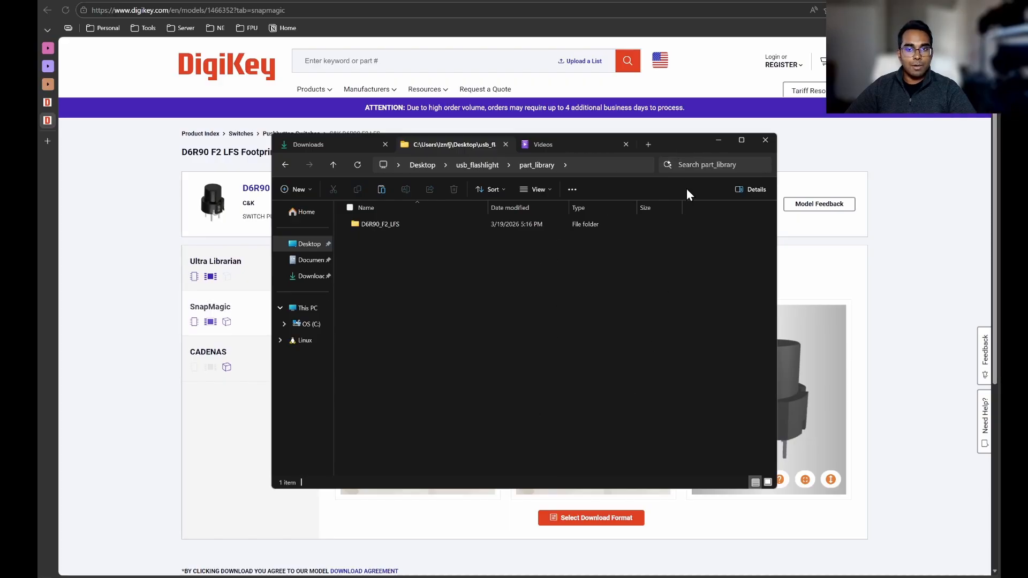
Move the file browser window out of the way, switch to the usb_flashlight project in KiCad and open the Footprint Editor
{"action": "left_click_drag", "start_coordinate": [688, 150], "coordinate": [833, 0]}
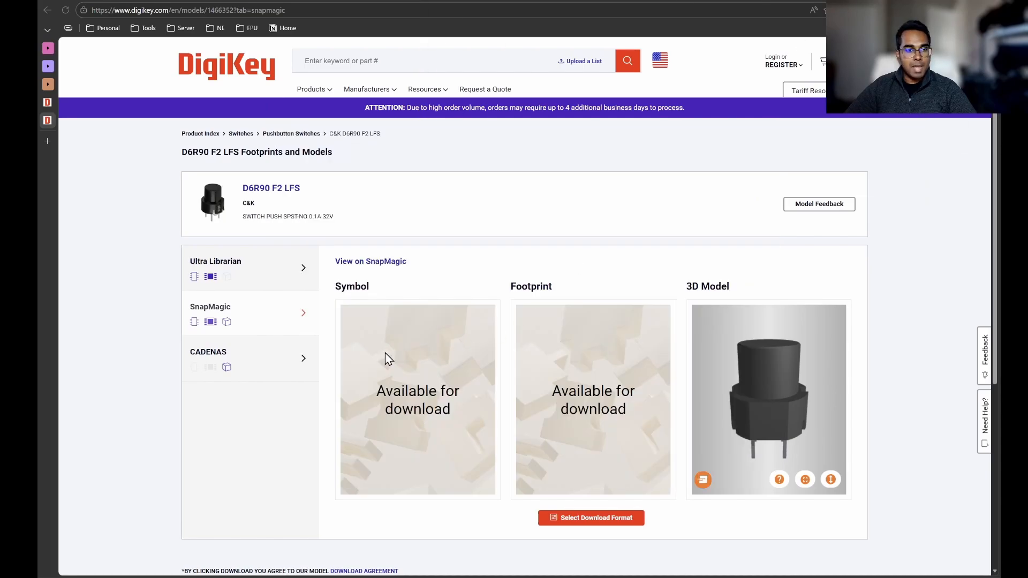
{"action": "mouse_move", "coordinate": [133, 555]}
{"action": "left_click", "coordinate": [84, 544]}
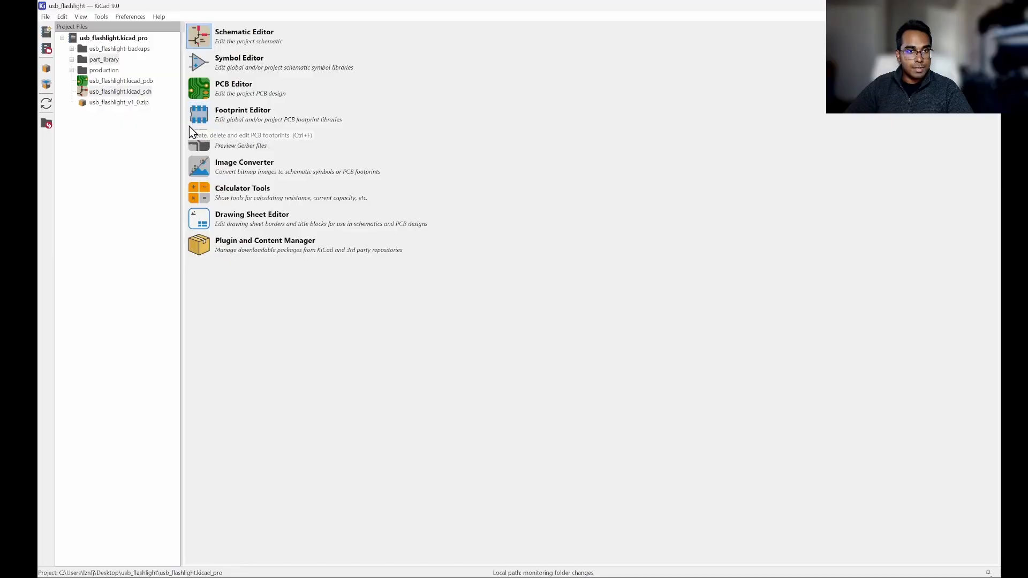
{"action": "left_click", "coordinate": [197, 113]}
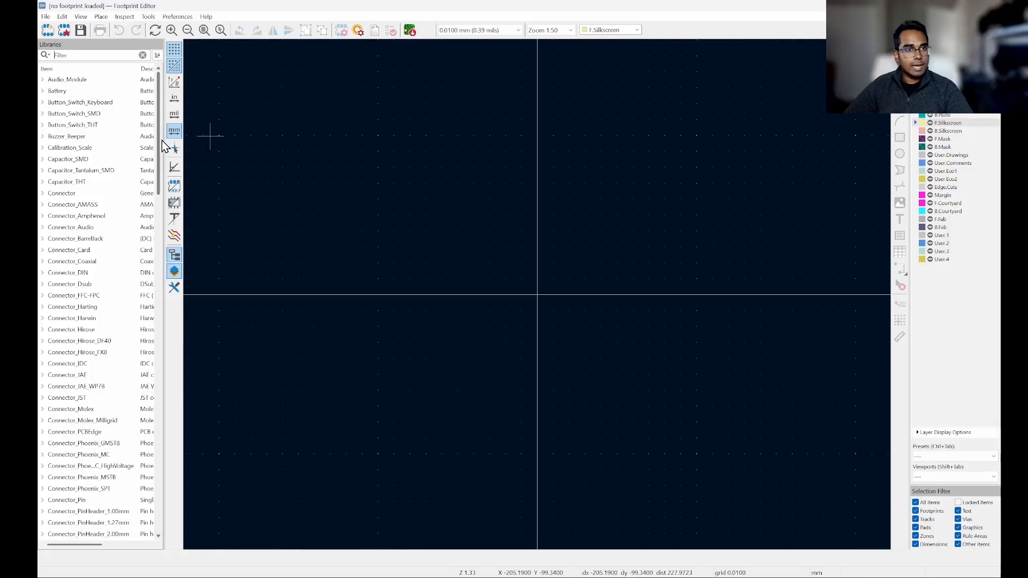
Browse the footprint library list and preview the battery holder footprints Keystone_2998_1x6.8mm and MPD_BK-18650-PC2 in the Battery library
{"action": "left_click_drag", "start_coordinate": [158, 150], "coordinate": [156, 490]}
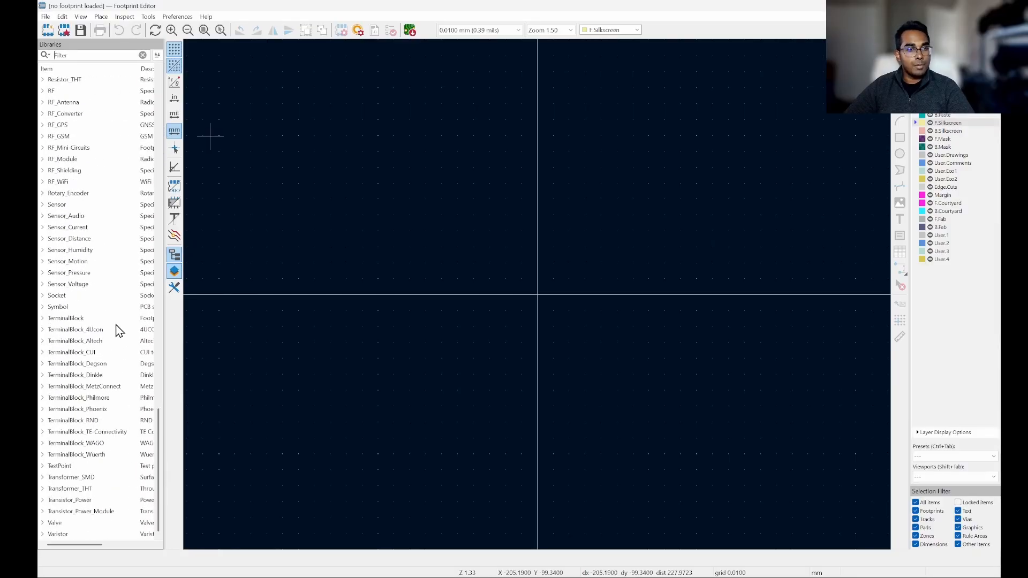
{"action": "scroll", "coordinate": [99, 348], "scroll_direction": "up", "scroll_amount": 20}
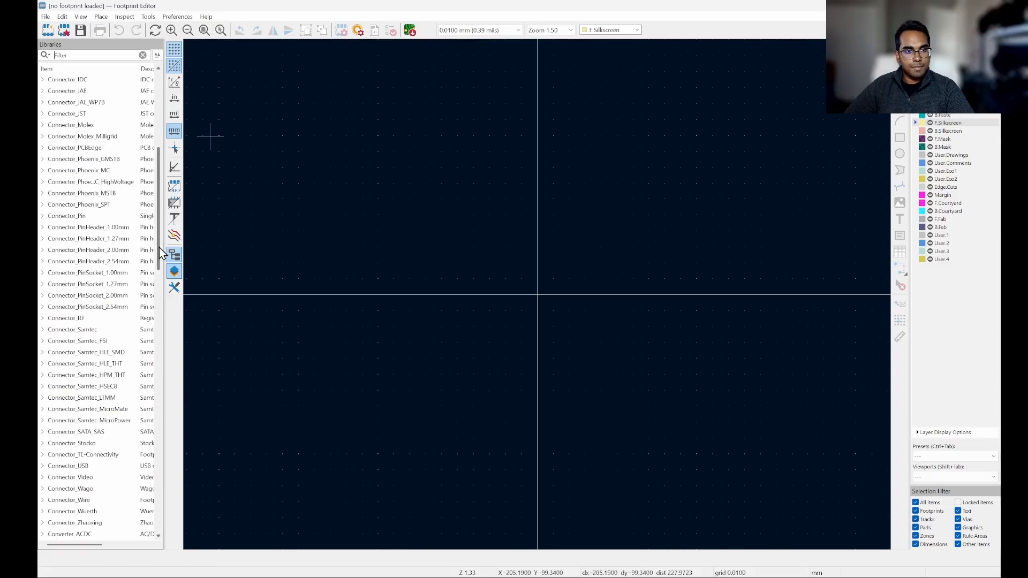
{"action": "left_click_drag", "start_coordinate": [158, 247], "coordinate": [149, 168]}
{"action": "left_click", "coordinate": [47, 91]}
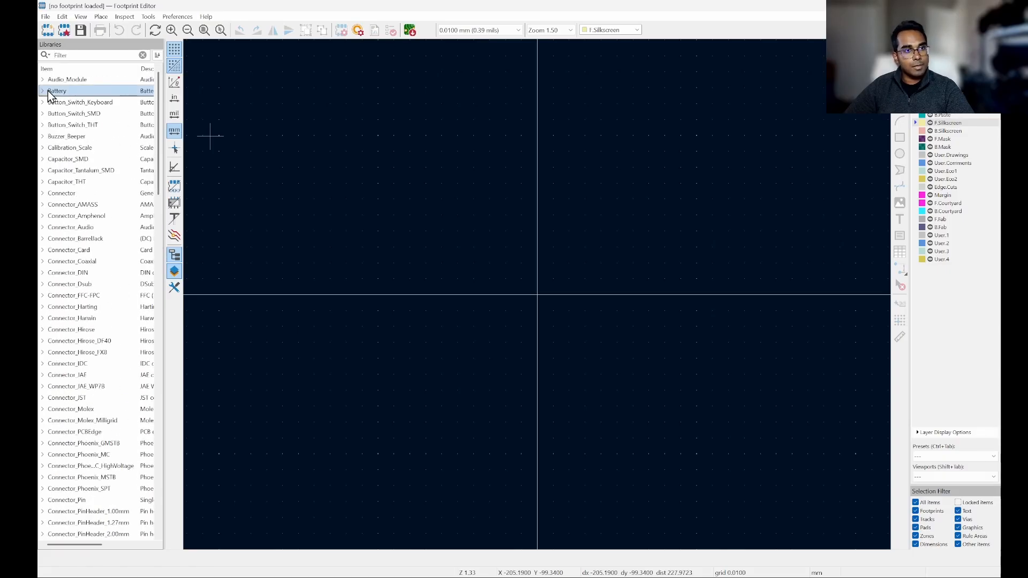
{"action": "left_click", "coordinate": [41, 91]}
{"action": "double_click", "coordinate": [101, 251]}
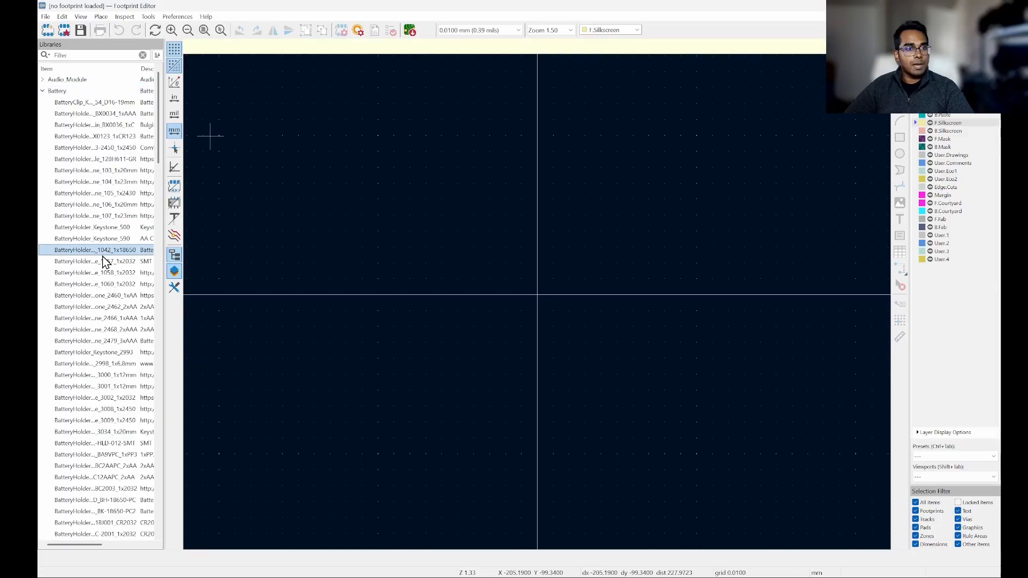
{"action": "double_click", "coordinate": [94, 365]}
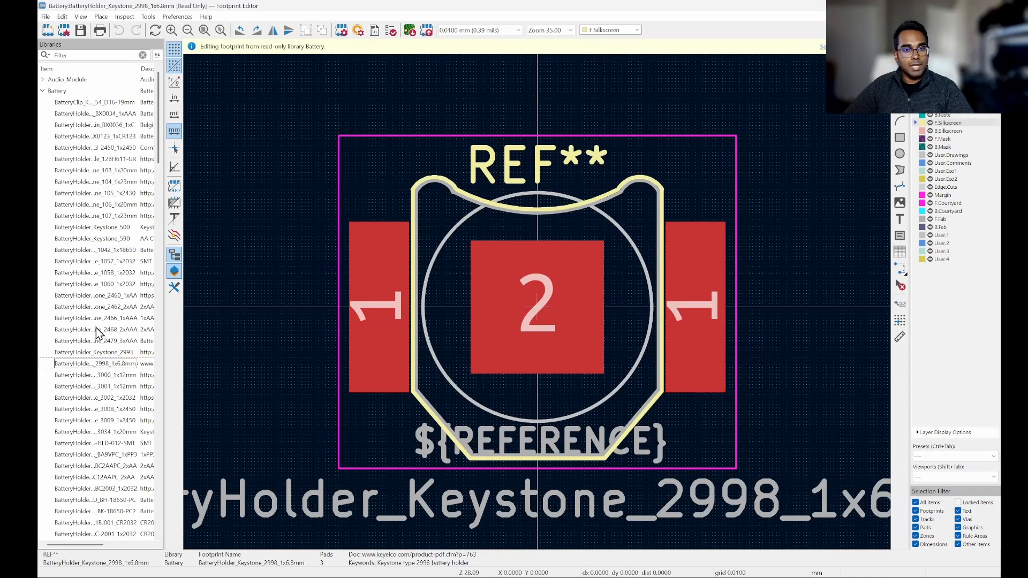
{"action": "scroll", "coordinate": [96, 370], "scroll_direction": "down", "scroll_amount": 4}
{"action": "double_click", "coordinate": [98, 376]}
{"action": "scroll", "coordinate": [94, 311], "scroll_direction": "up", "scroll_amount": 4}
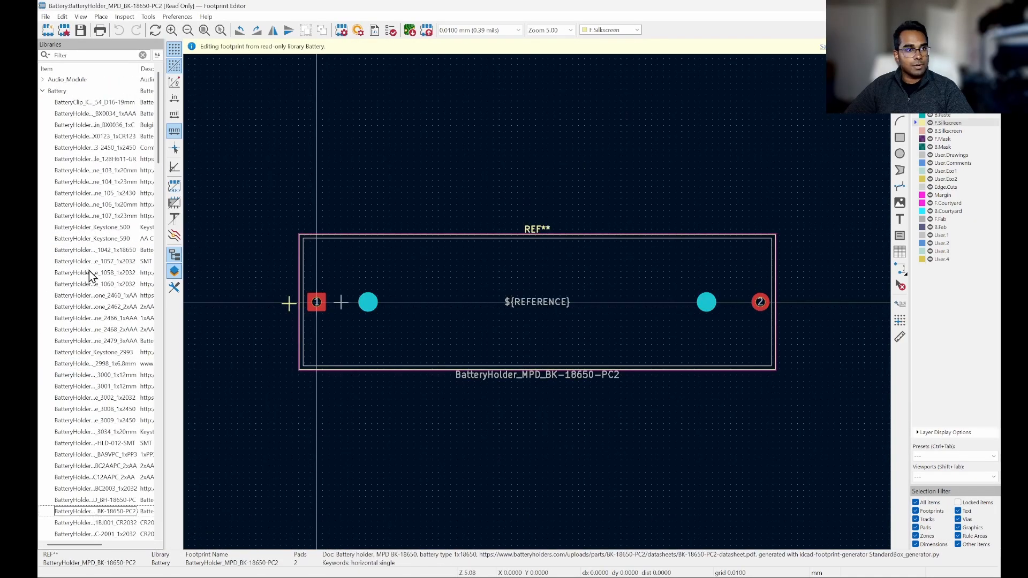
{"action": "left_click", "coordinate": [43, 91]}
Preview several vertical connector footprints of the WR-PHD and WR-WTB series in the Connector_Wuerth library
{"action": "scroll", "coordinate": [68, 193], "scroll_direction": "down", "scroll_amount": 8}
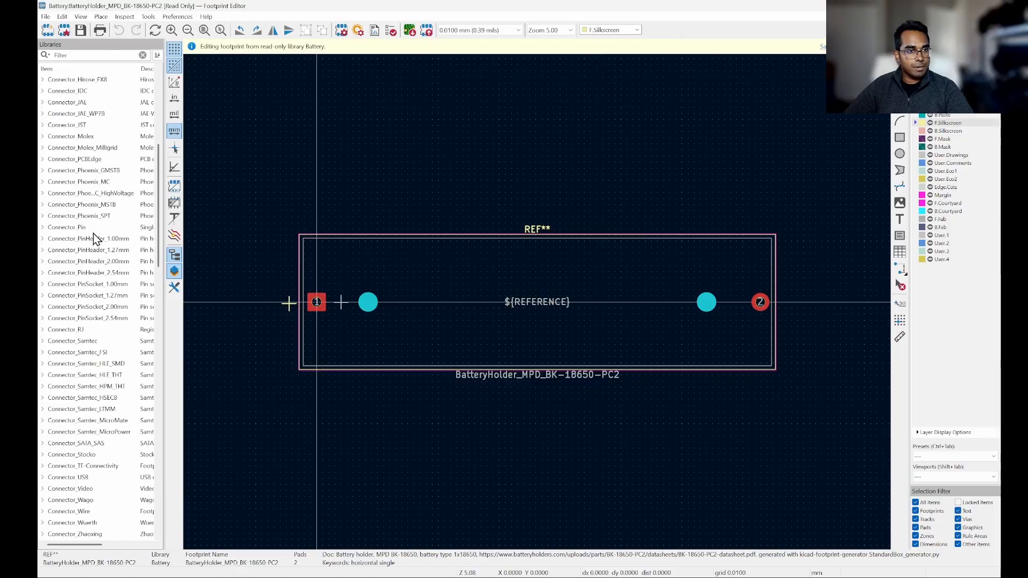
{"action": "scroll", "coordinate": [121, 327], "scroll_direction": "down", "scroll_amount": 4}
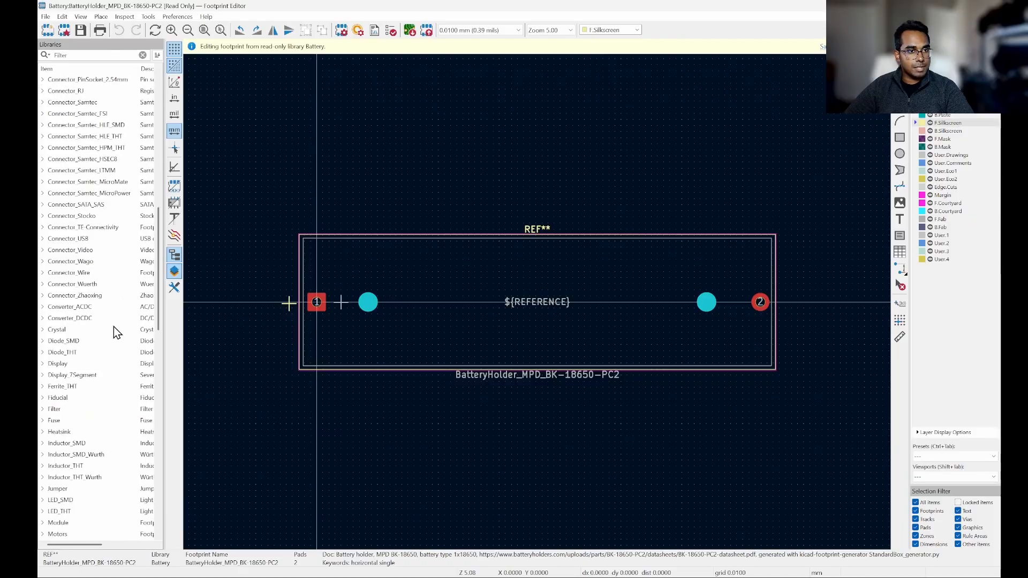
{"action": "left_click", "coordinate": [43, 284]}
{"action": "double_click", "coordinate": [78, 342]}
{"action": "scroll", "coordinate": [92, 357], "scroll_direction": "down", "scroll_amount": 5}
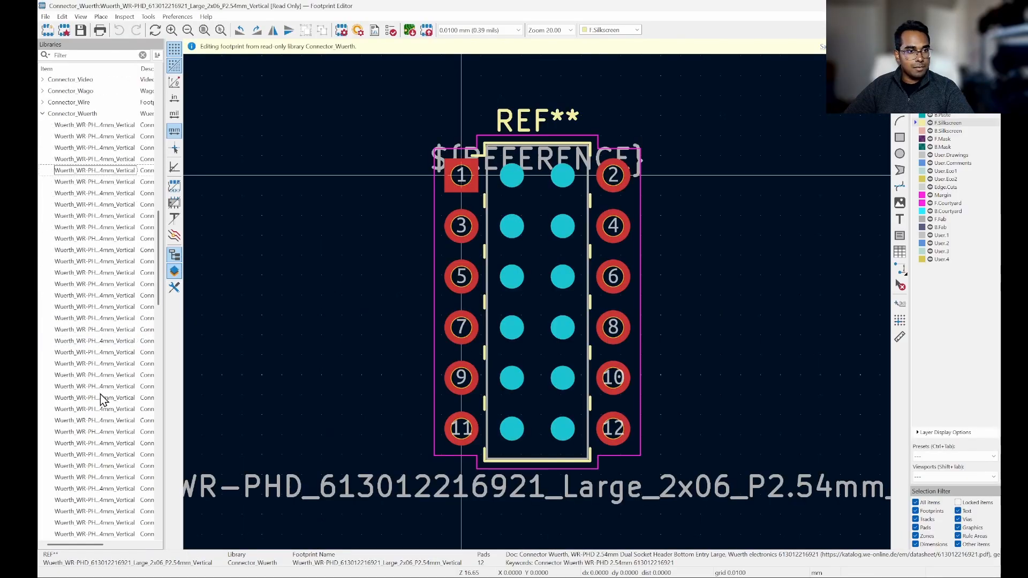
{"action": "double_click", "coordinate": [102, 397]}
{"action": "scroll", "coordinate": [110, 343], "scroll_direction": "down", "scroll_amount": 5}
{"action": "double_click", "coordinate": [108, 361]}
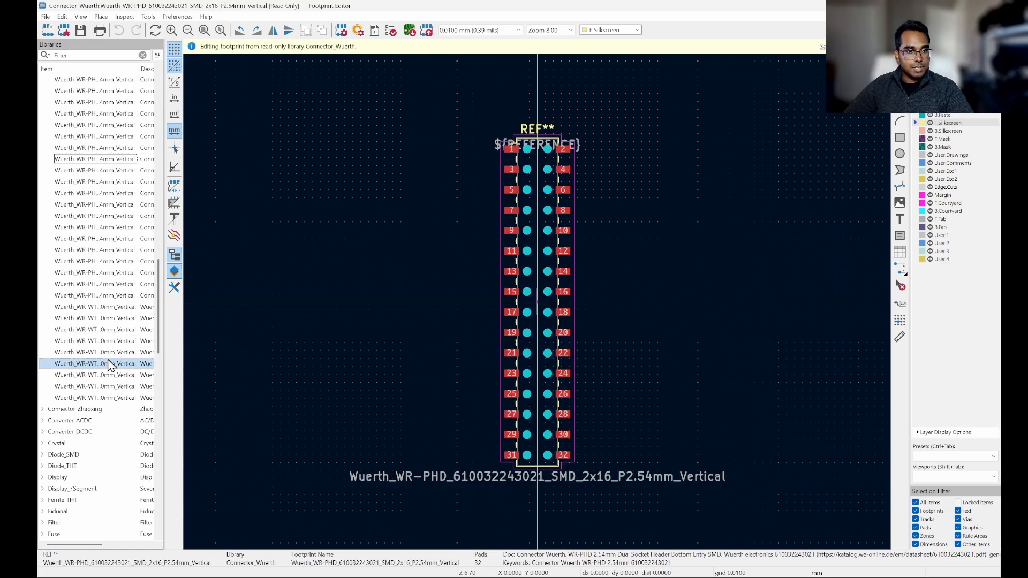
{"action": "scroll", "coordinate": [102, 332], "scroll_direction": "up", "scroll_amount": 9}
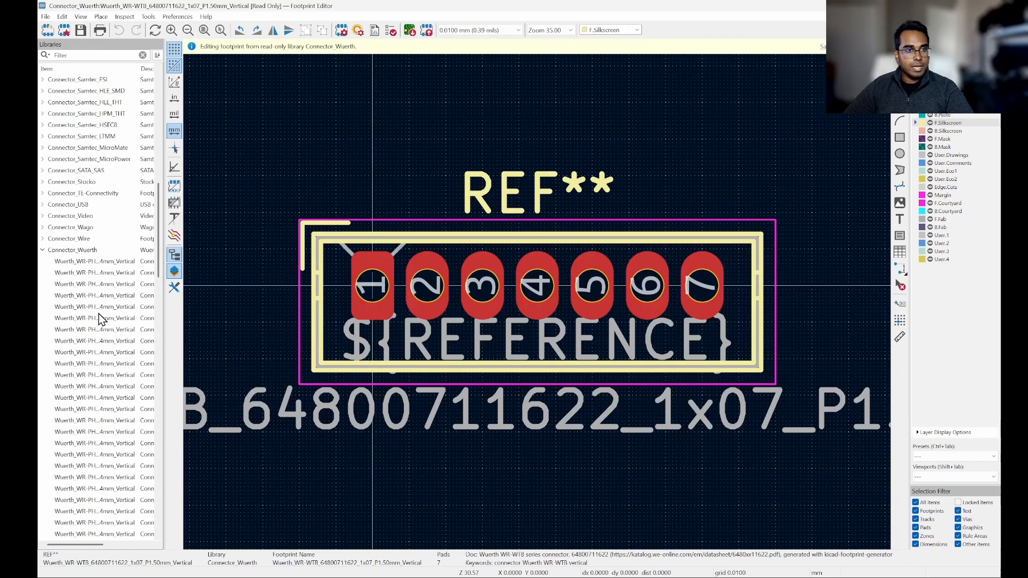
{"action": "left_click", "coordinate": [42, 251]}
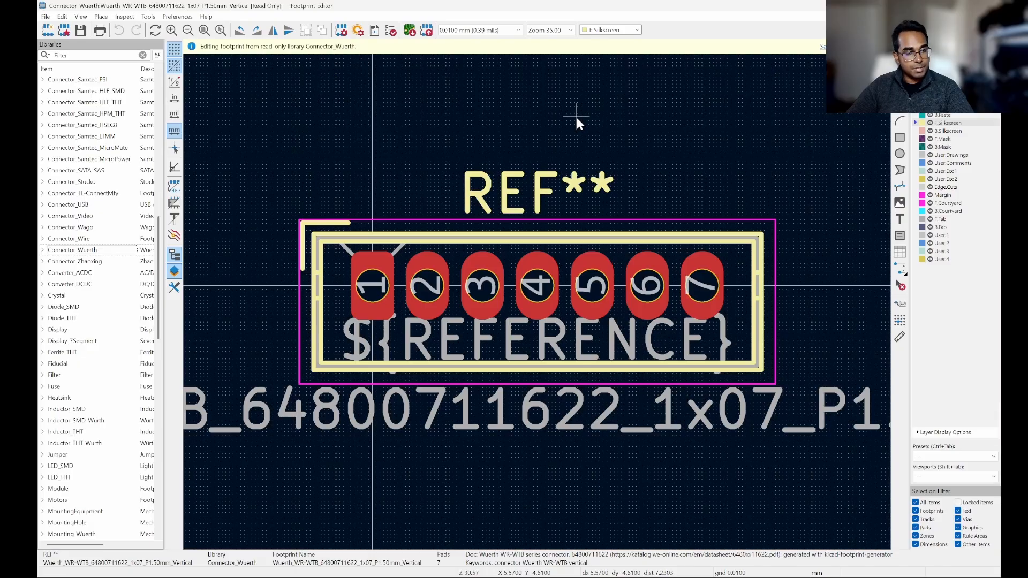
Start a new footprint library and choose the Project library table for it
{"action": "scroll", "coordinate": [64, 269], "scroll_direction": "up", "scroll_amount": 13}
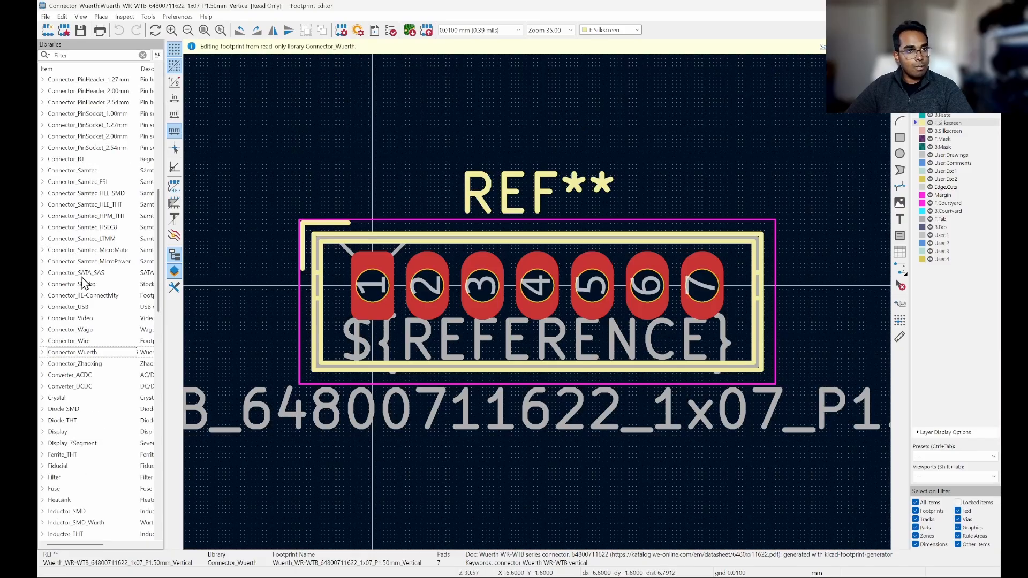
{"action": "scroll", "coordinate": [116, 210], "scroll_direction": "up", "scroll_amount": 3}
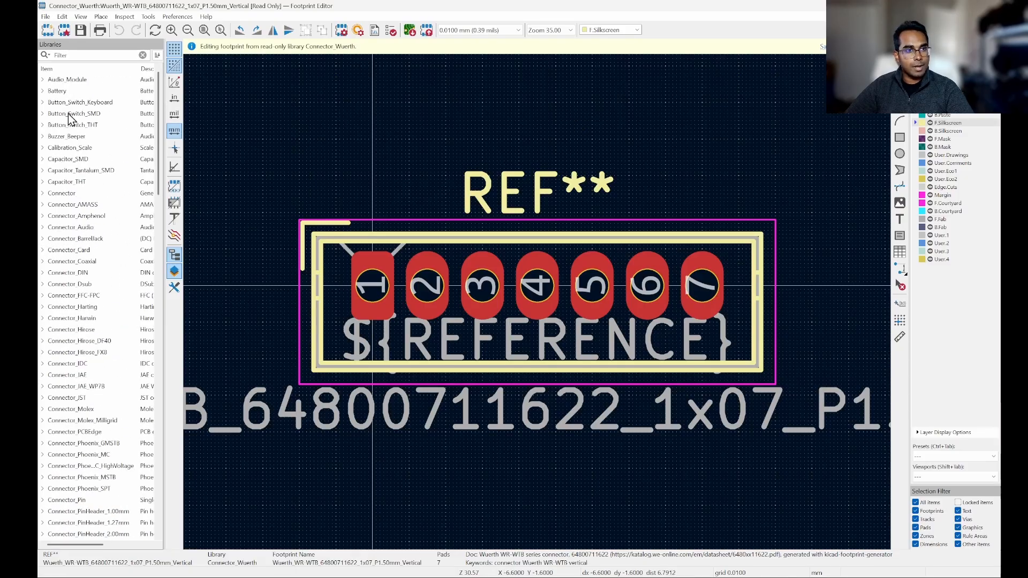
{"action": "left_click", "coordinate": [47, 17]}
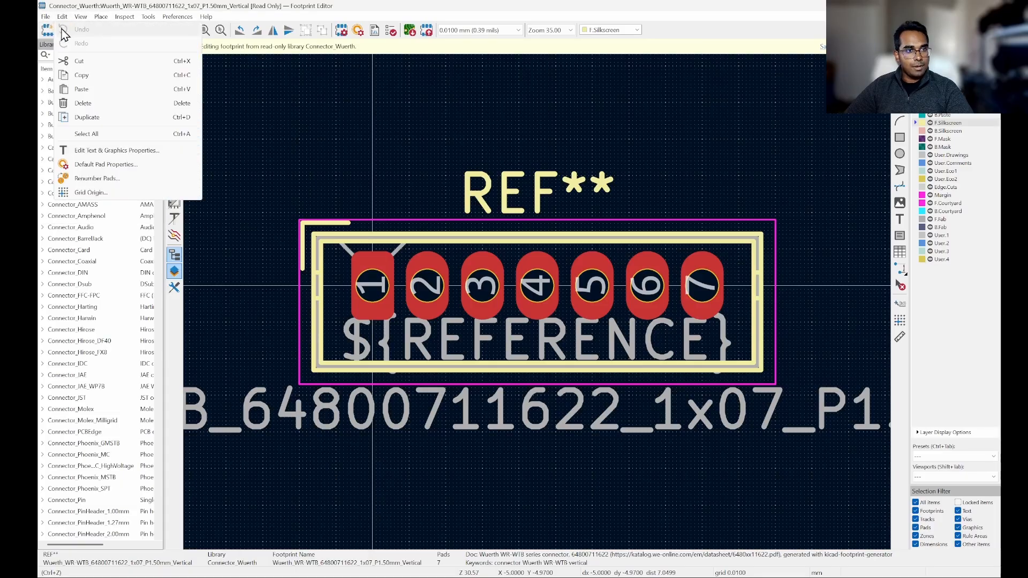
{"action": "left_click", "coordinate": [55, 30]}
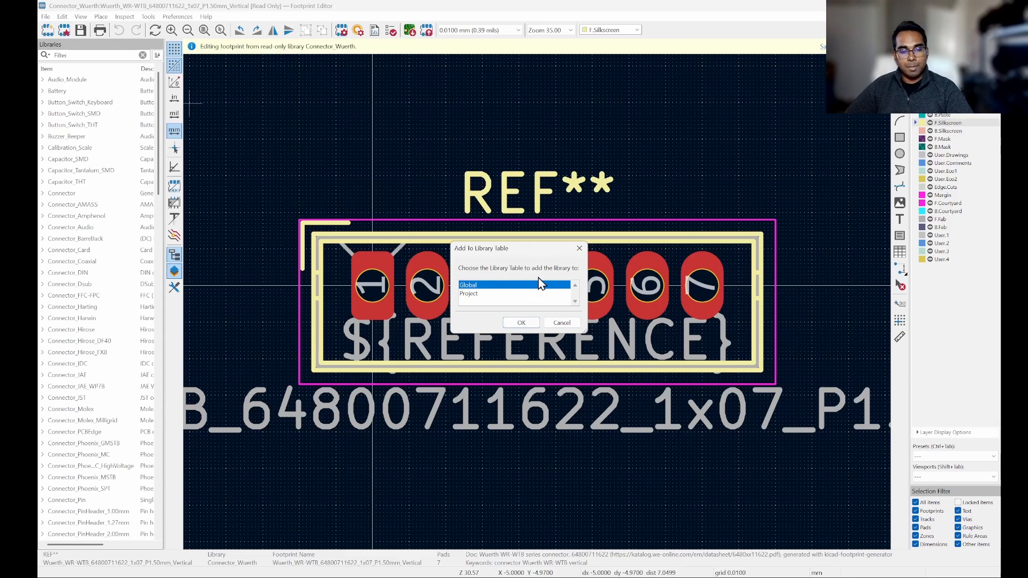
{"action": "left_click_drag", "start_coordinate": [506, 253], "coordinate": [510, 274]}
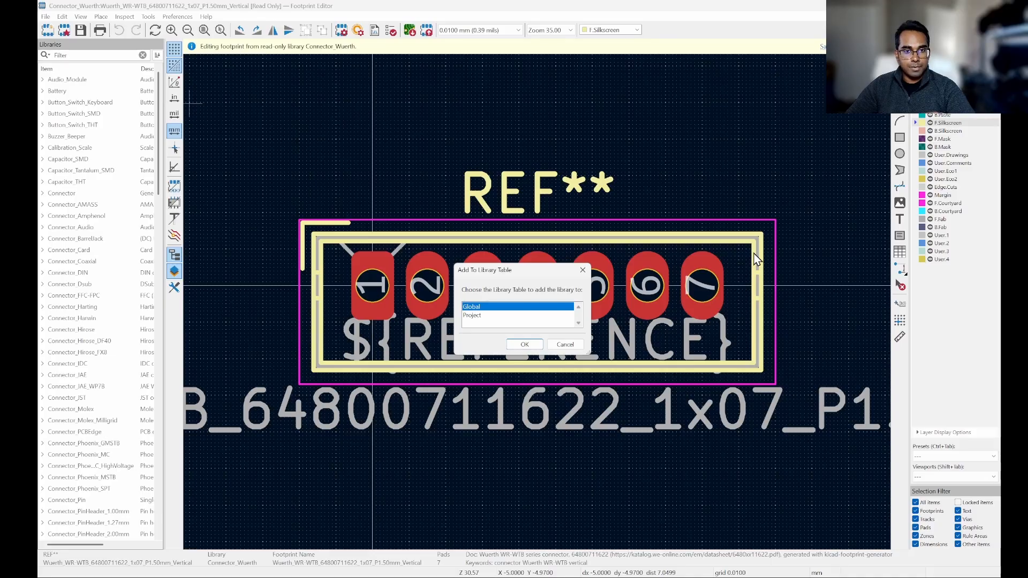
{"action": "left_click", "coordinate": [483, 316]}
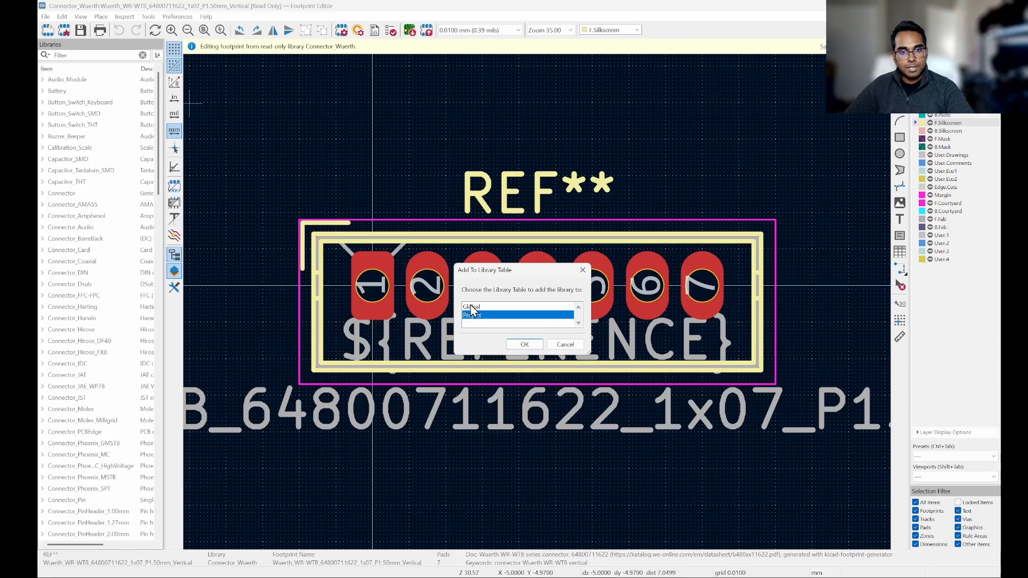
{"action": "left_click", "coordinate": [525, 344]}
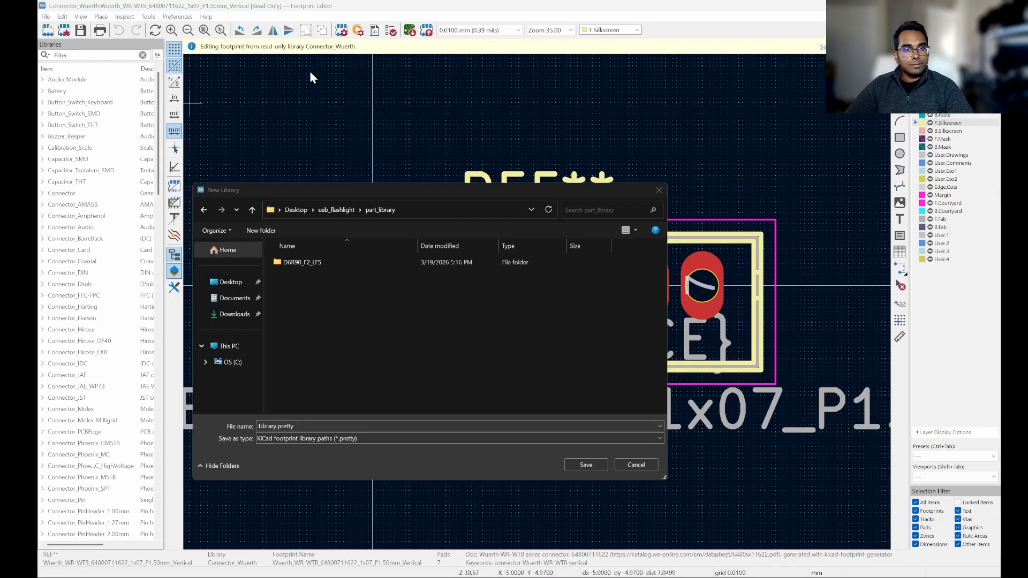
Save the new footprint library as Library.pretty in the part_library folder of the usb_flashlight project
{"action": "left_click", "coordinate": [402, 350]}
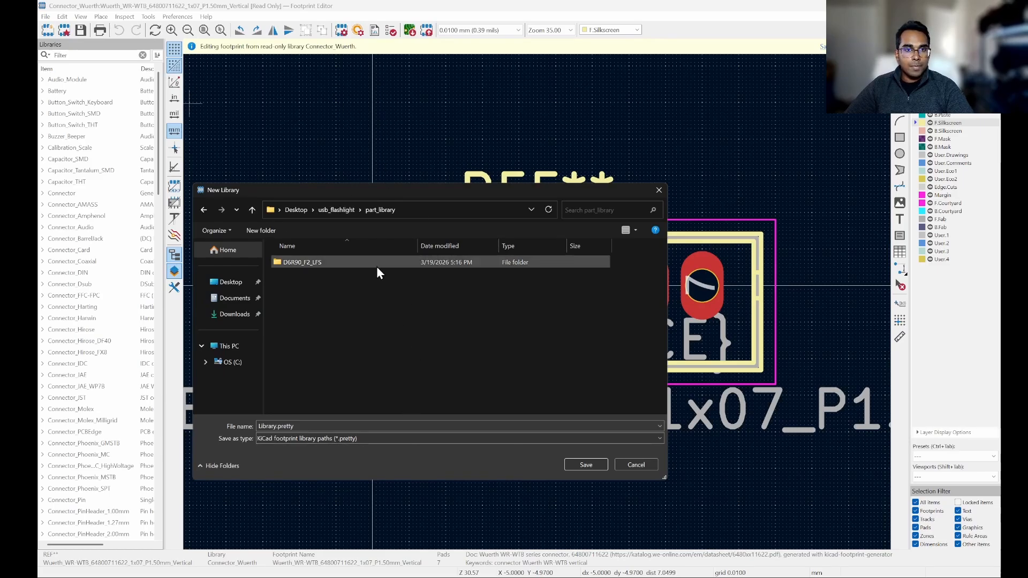
{"action": "left_click", "coordinate": [336, 210]}
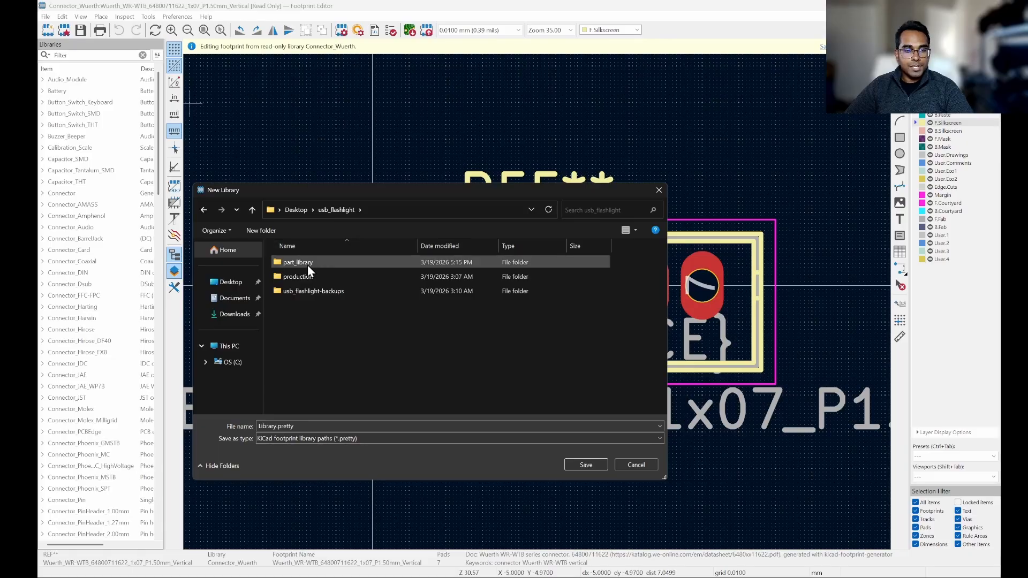
{"action": "double_click", "coordinate": [291, 263]}
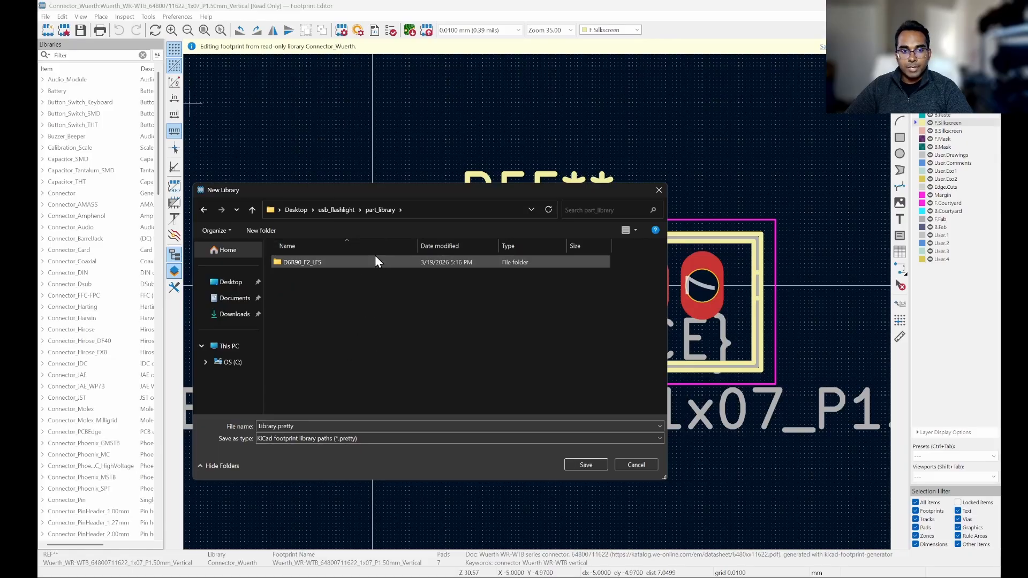
{"action": "triple_click", "coordinate": [262, 426]}
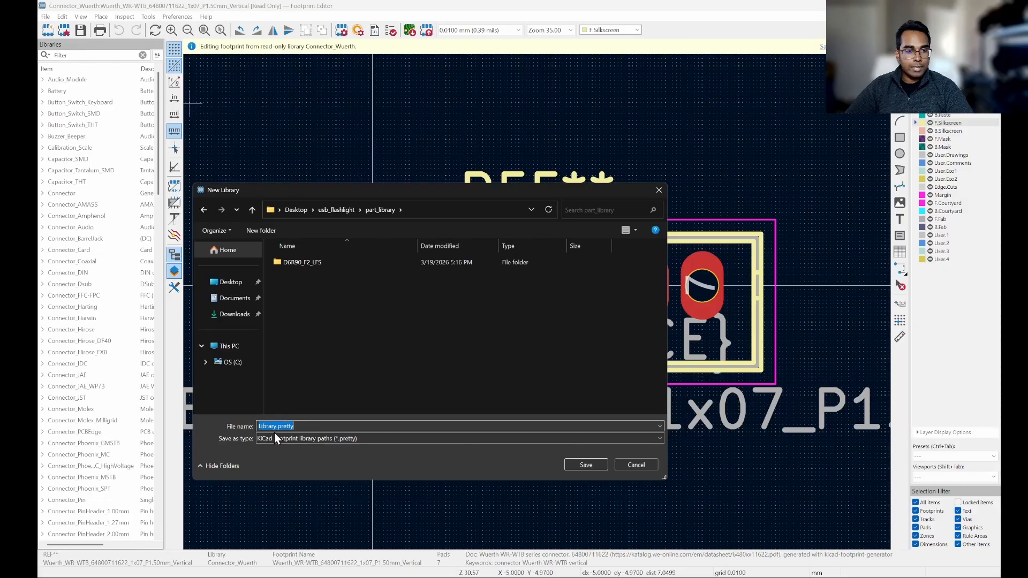
{"action": "left_click", "coordinate": [432, 351]}
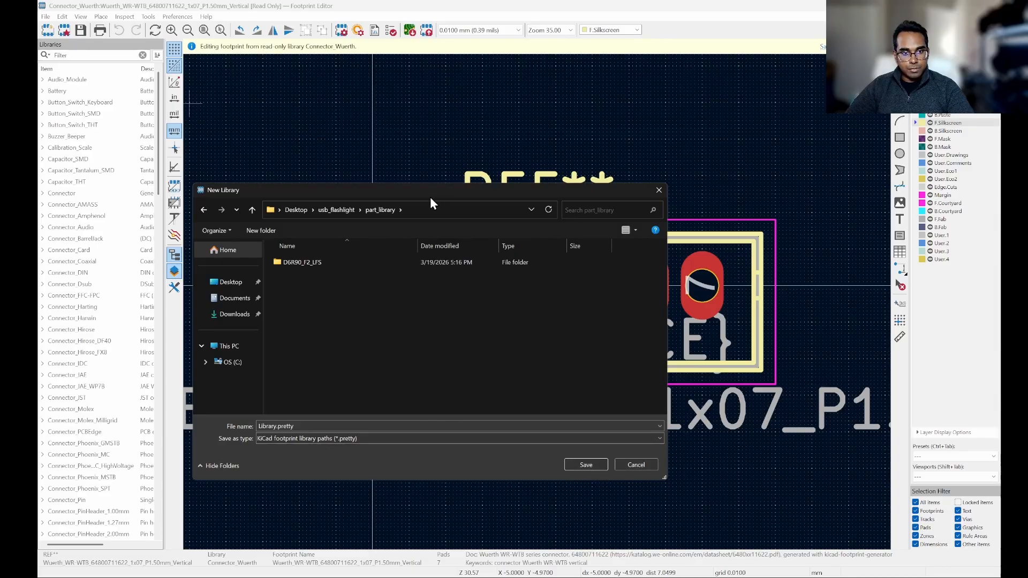
{"action": "left_click", "coordinate": [604, 463]}
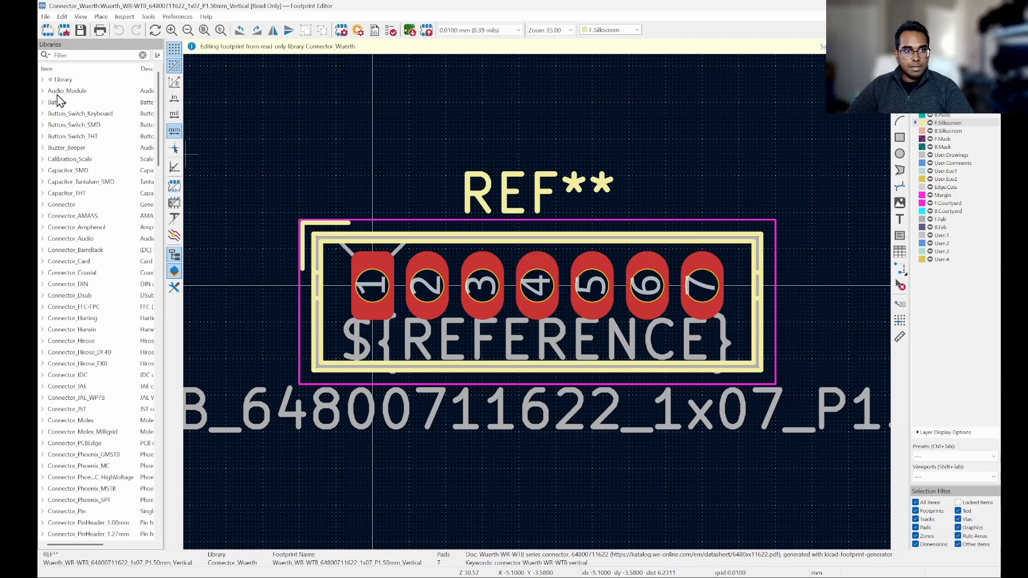
Look through the footprint library list and pin the Package_CSP library
{"action": "scroll", "coordinate": [118, 167], "scroll_direction": "down", "scroll_amount": 9}
{"action": "scroll", "coordinate": [110, 171], "scroll_direction": "up", "scroll_amount": 9}
{"action": "scroll", "coordinate": [105, 171], "scroll_direction": "down", "scroll_amount": 9}
{"action": "scroll", "coordinate": [105, 156], "scroll_direction": "up", "scroll_amount": 9}
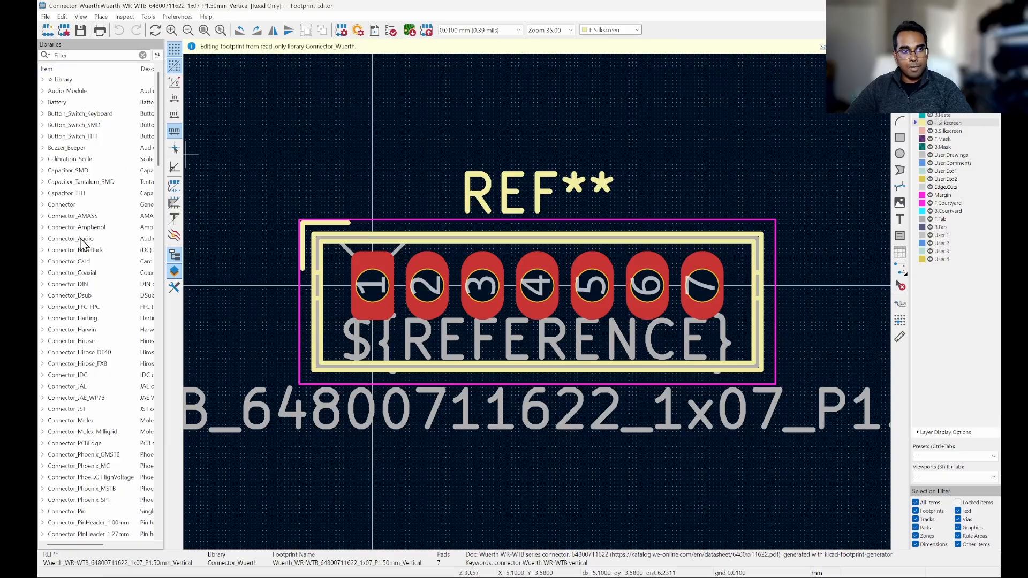
{"action": "scroll", "coordinate": [81, 85], "scroll_direction": "down", "scroll_amount": 20}
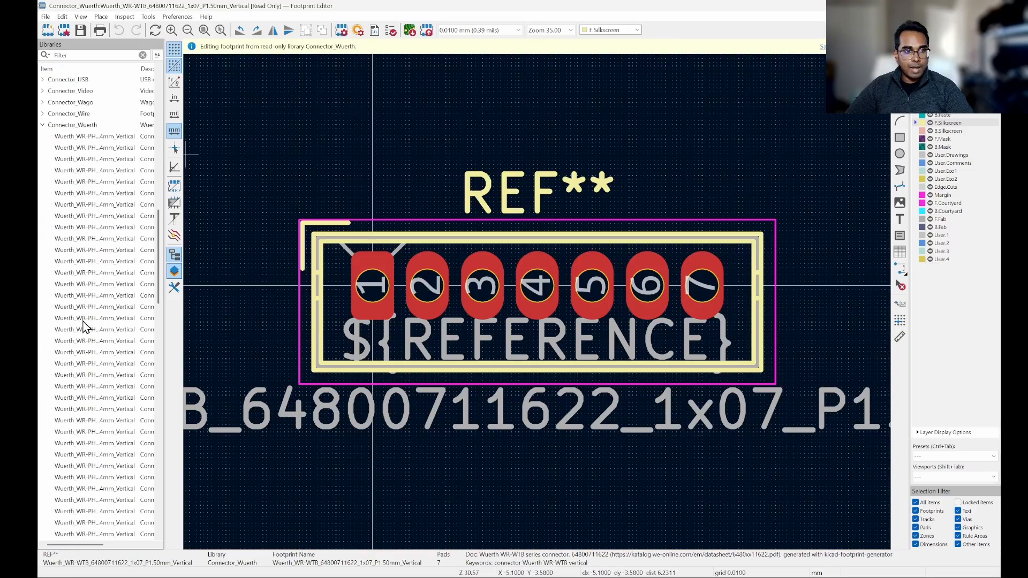
{"action": "scroll", "coordinate": [99, 265], "scroll_direction": "down", "scroll_amount": 9}
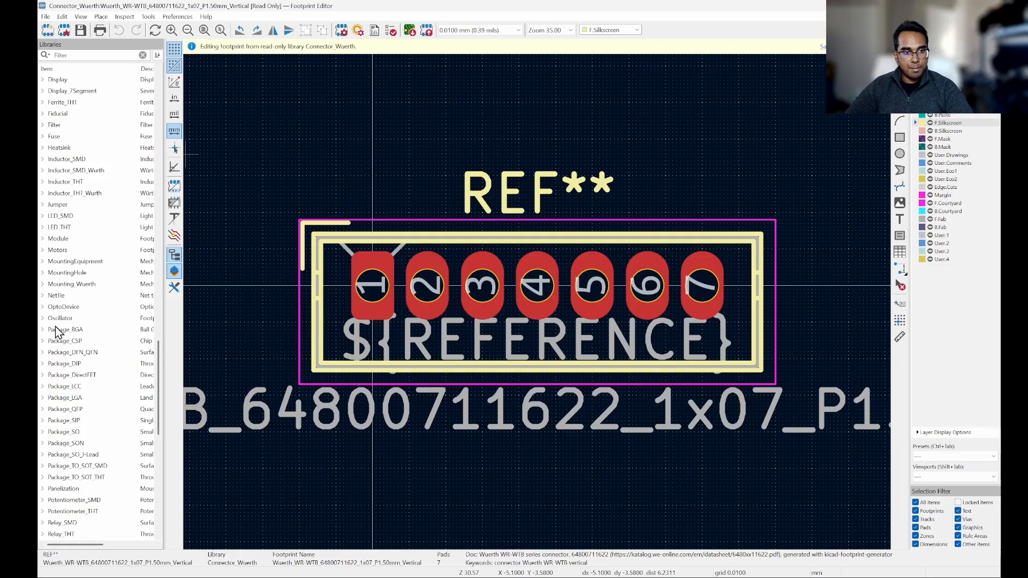
{"action": "scroll", "coordinate": [80, 391], "scroll_direction": "down", "scroll_amount": 5}
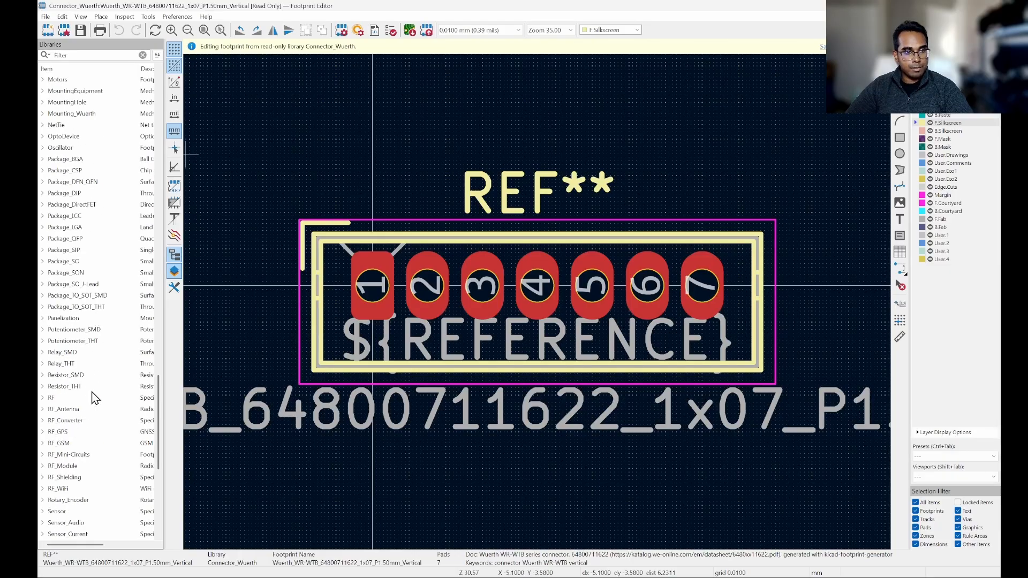
{"action": "scroll", "coordinate": [92, 399], "scroll_direction": "up", "scroll_amount": 5}
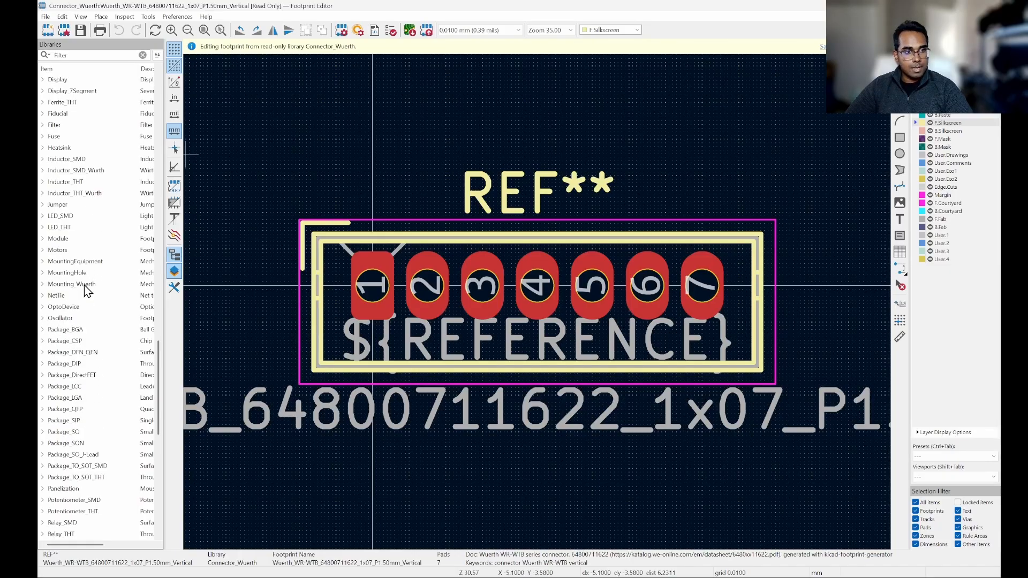
{"action": "right_click", "coordinate": [73, 340]}
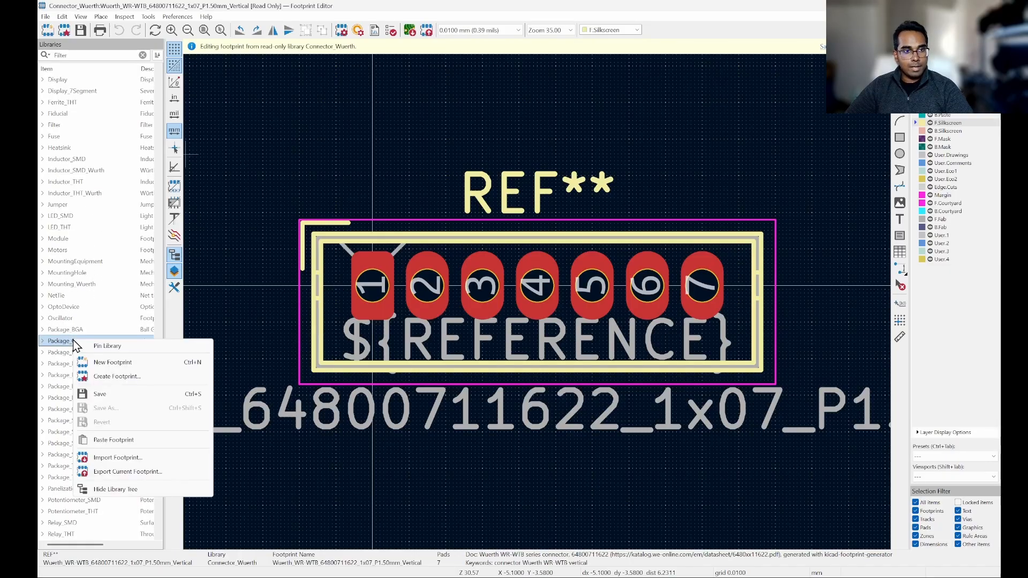
{"action": "left_click", "coordinate": [103, 347]}
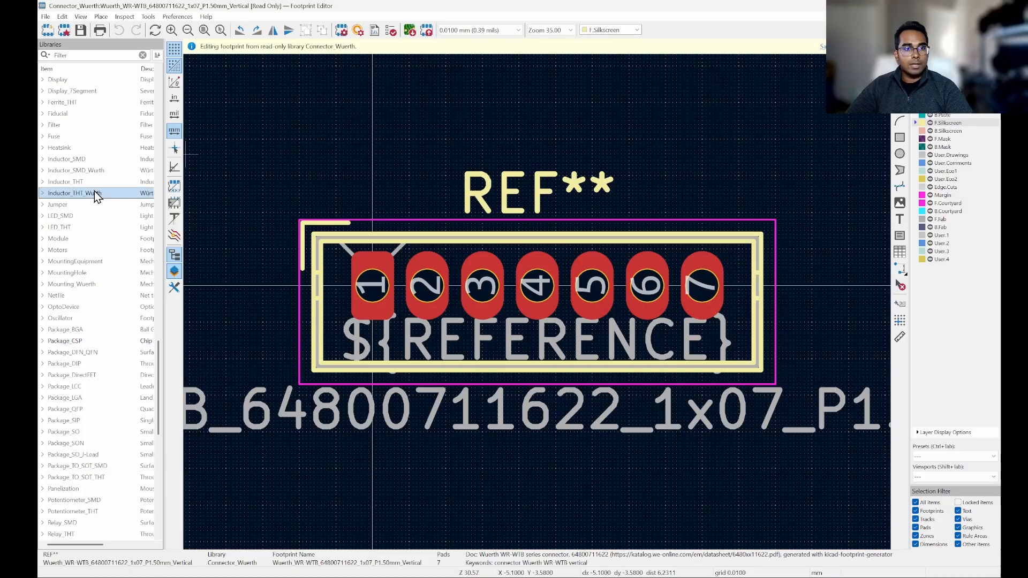
Import the D6R90_F2_LFS.kicad_mod footprint from the part_library D6R90_F2_LFS folder into the project's Library
{"action": "scroll", "coordinate": [116, 198], "scroll_direction": "up", "scroll_amount": 15}
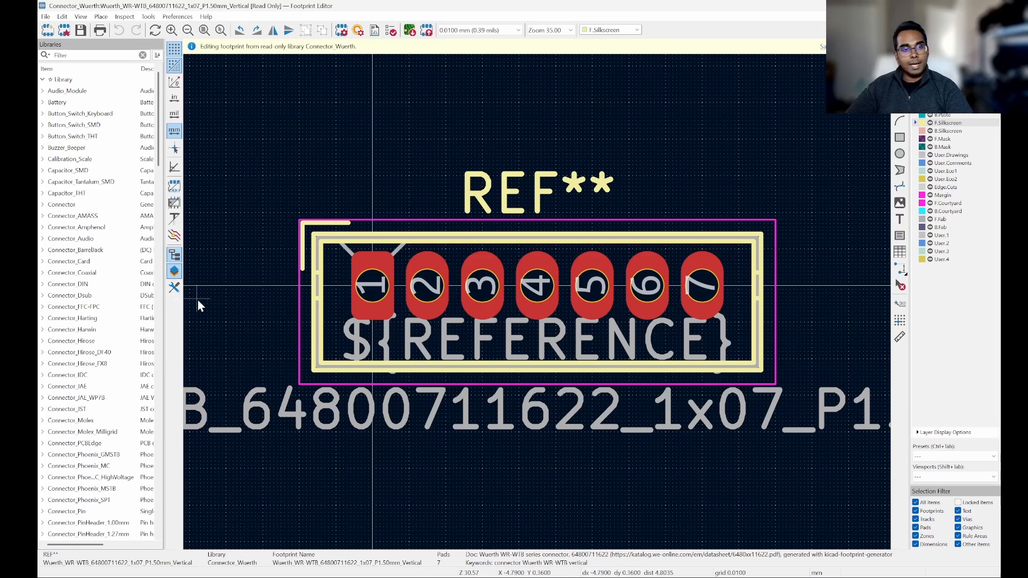
{"action": "right_click", "coordinate": [72, 80]}
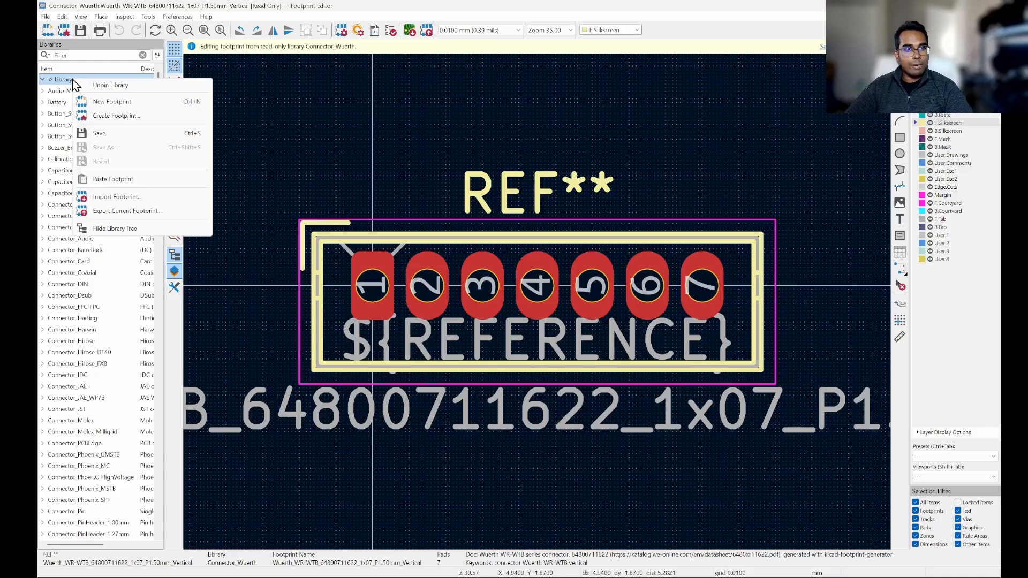
{"action": "left_click", "coordinate": [134, 197]}
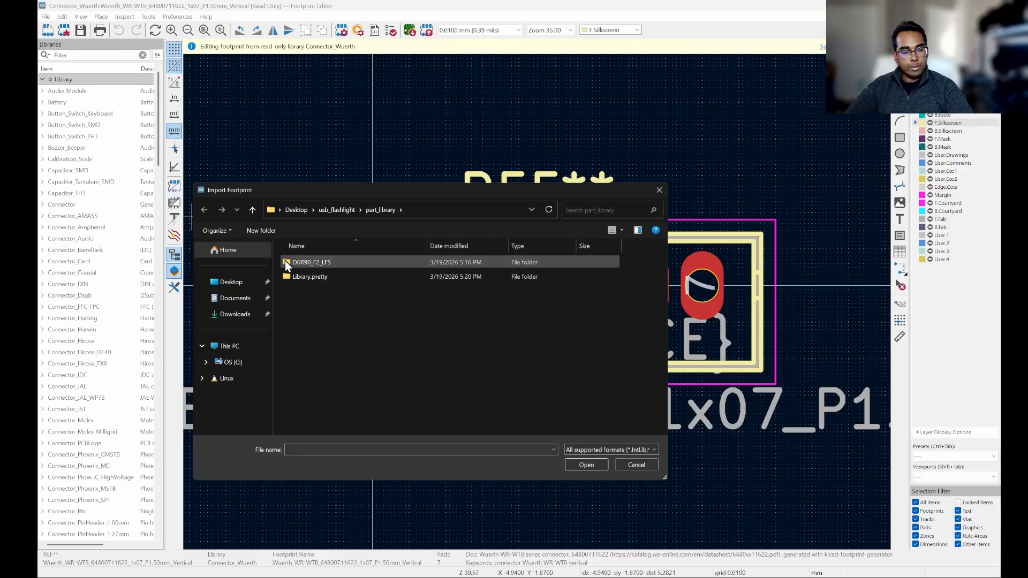
{"action": "double_click", "coordinate": [326, 266]}
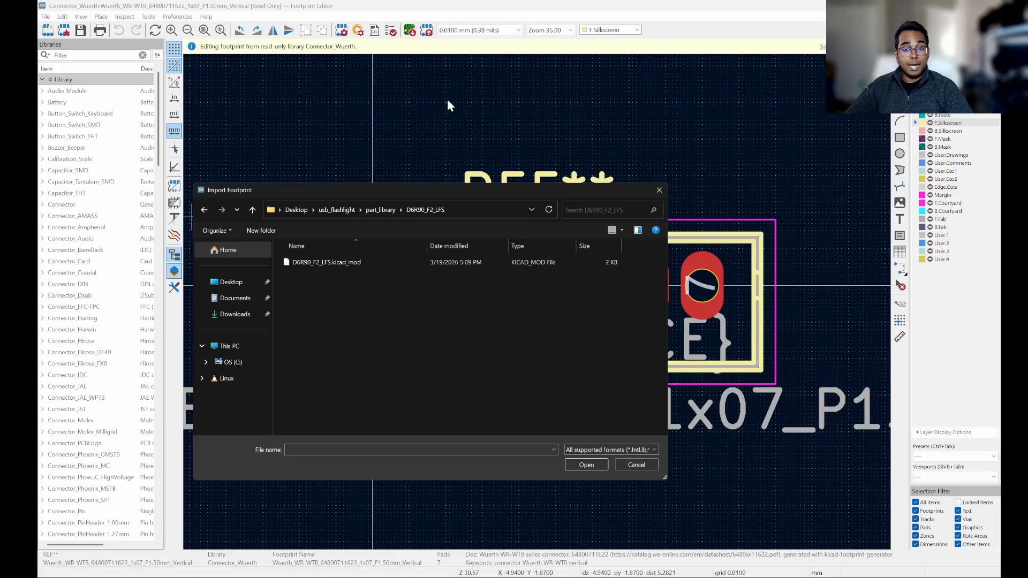
{"action": "double_click", "coordinate": [309, 262]}
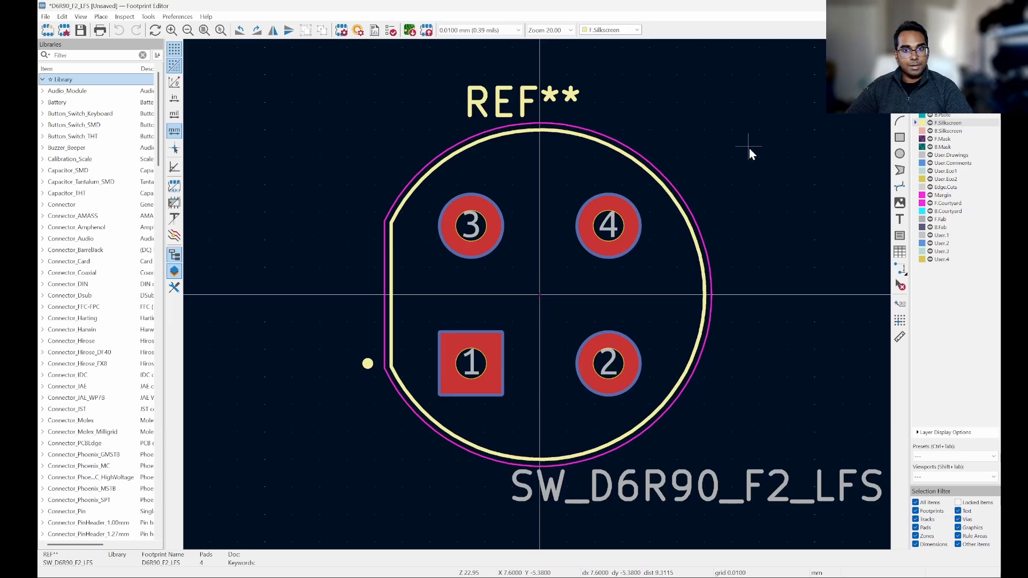
Compare the imported footprint with the D6R90 F2 LFS switch photo on the DigiKey page in the browser
{"action": "scroll", "coordinate": [523, 193], "scroll_direction": "down", "scroll_amount": 3}
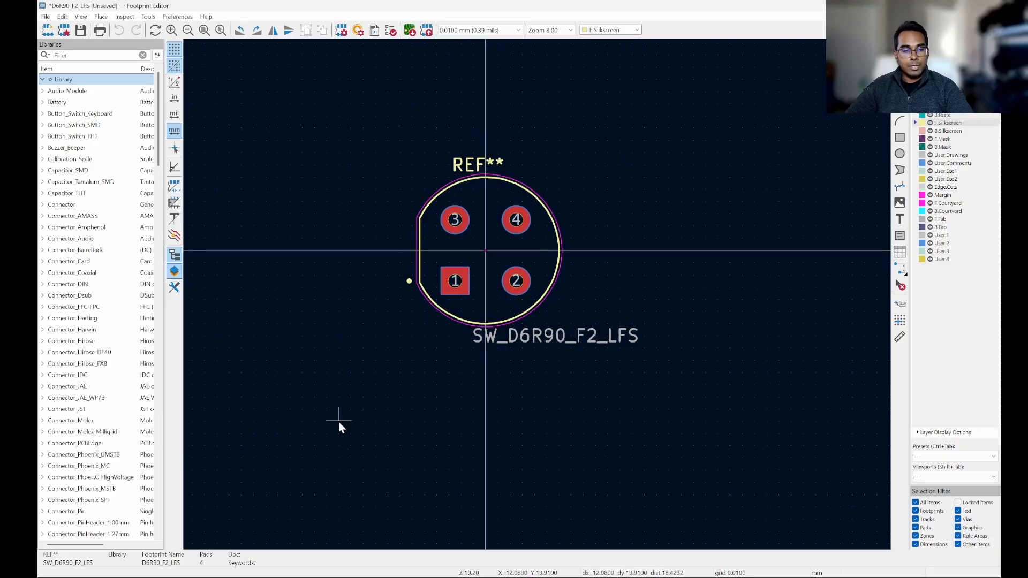
{"action": "key", "text": "alt+Tab"}
{"action": "mouse_move", "coordinate": [209, 202]}
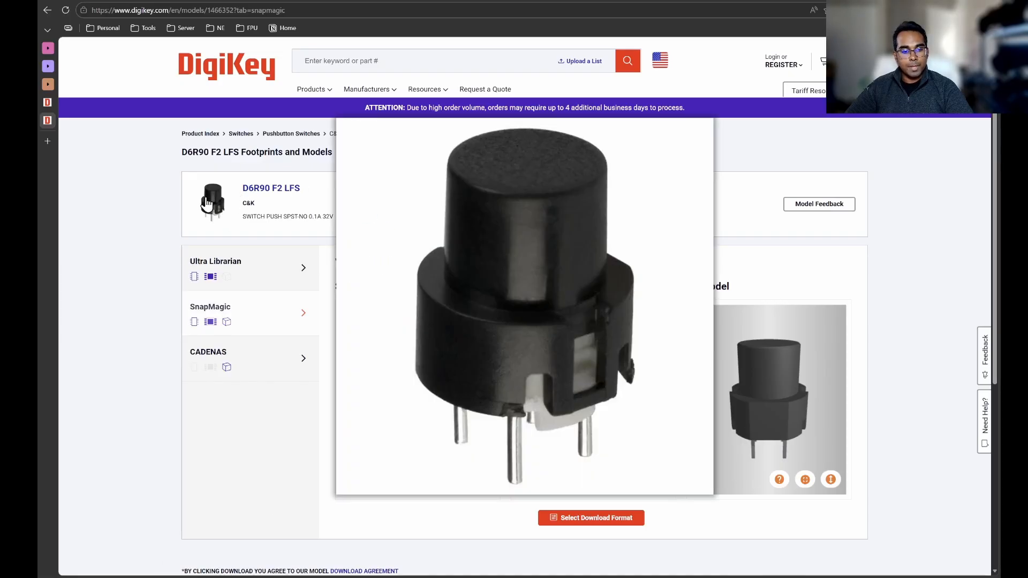
{"action": "key", "text": "alt+Tab"}
{"action": "scroll", "coordinate": [462, 192], "scroll_direction": "up", "scroll_amount": 3}
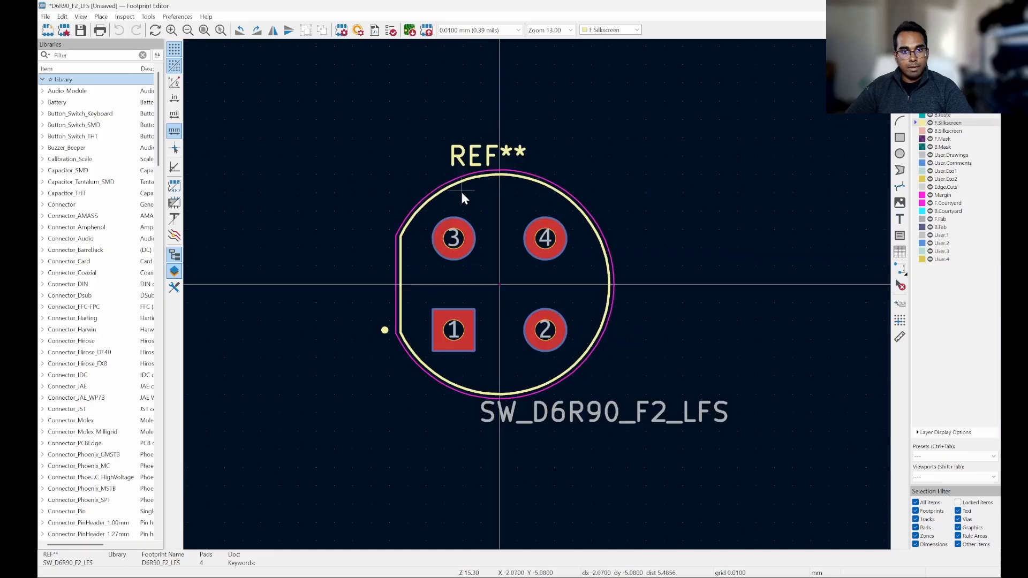
Move the REF** text beside the outline's flat edge, rotate it vertical, and centre the value text on the footprint
{"action": "left_click", "coordinate": [485, 139]}
{"action": "mouse_move", "coordinate": [485, 139]}
{"action": "left_mouse_down"}
{"action": "mouse_move", "coordinate": [518, 320]}
{"action": "mouse_move", "coordinate": [495, 107]}
{"action": "mouse_move", "coordinate": [513, 112]}
{"action": "mouse_move", "coordinate": [498, 121]}
{"action": "mouse_move", "coordinate": [510, 299]}
{"action": "mouse_move", "coordinate": [519, 108]}
{"action": "mouse_move", "coordinate": [490, 124]}
{"action": "mouse_move", "coordinate": [502, 130]}
{"action": "left_mouse_up"}
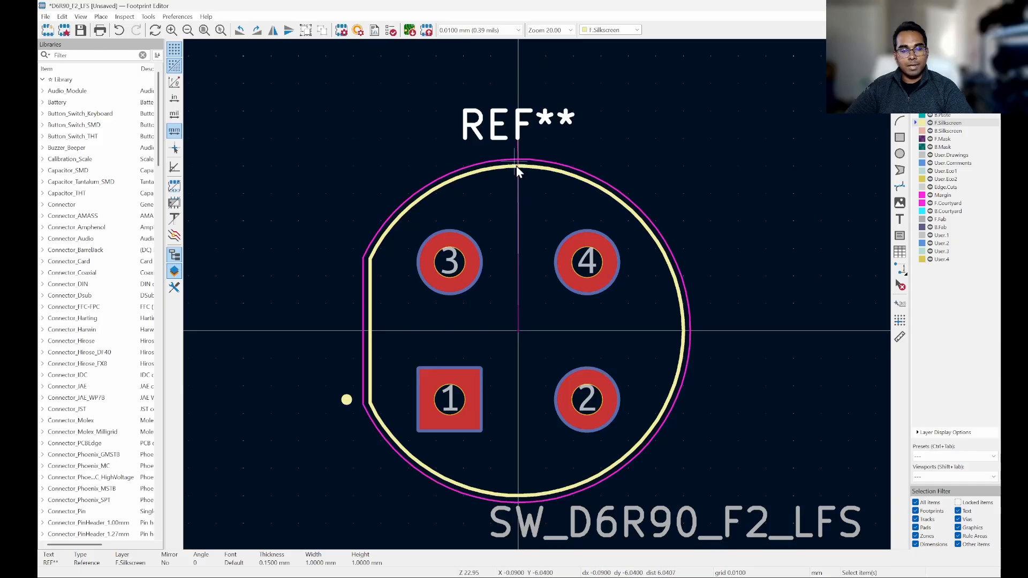
{"action": "left_click_drag", "start_coordinate": [543, 126], "coordinate": [346, 306]}
{"action": "key", "text": "r"}
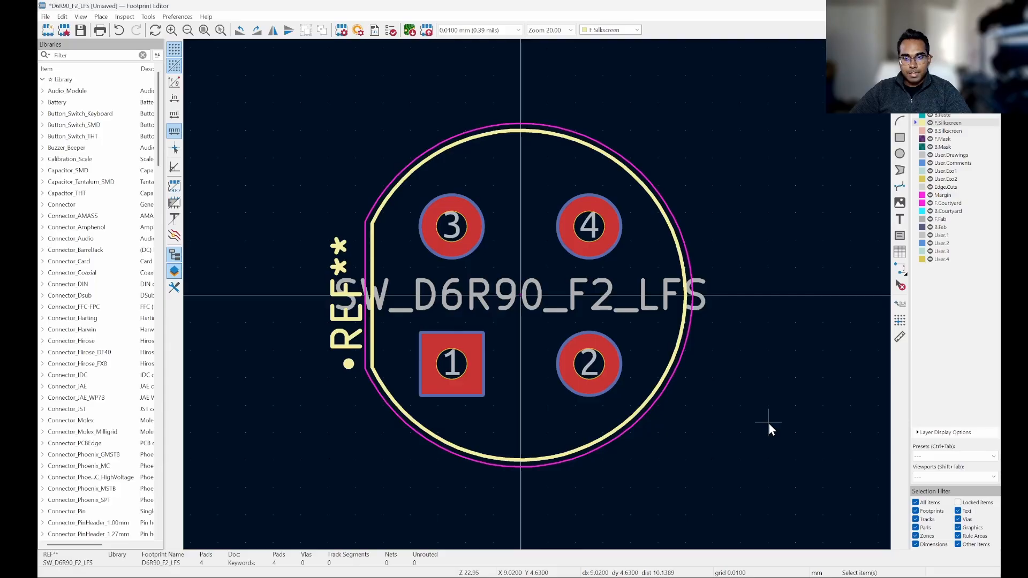
Set the footprint's Value field to D6R90_F2_LFS by copying its footprint name in the footprint properties
{"action": "key", "text": "e"}
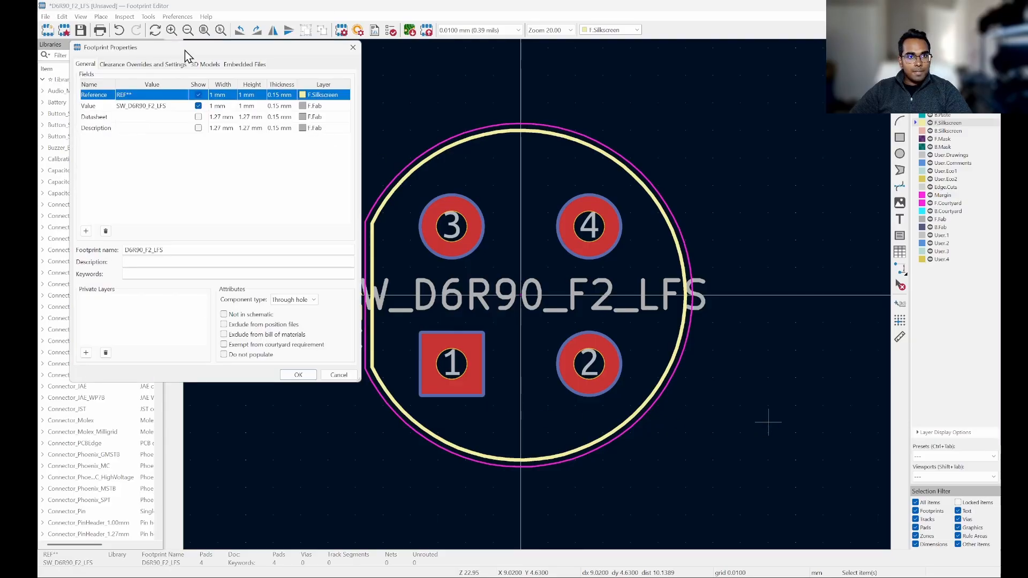
{"action": "left_click_drag", "start_coordinate": [186, 51], "coordinate": [494, 131]}
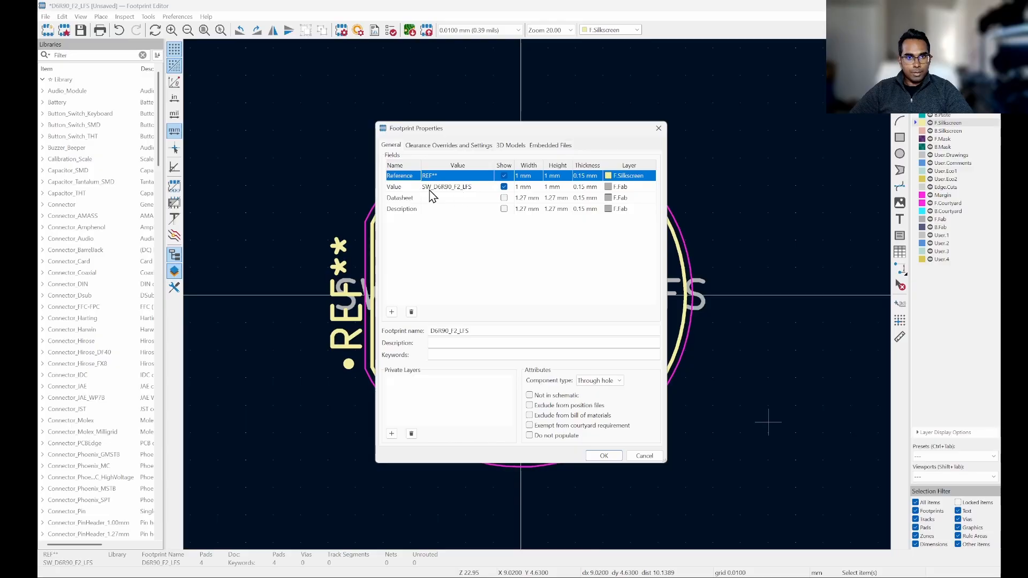
{"action": "double_click", "coordinate": [489, 333]}
{"action": "key", "text": "ctrl+c"}
{"action": "double_click", "coordinate": [480, 185]}
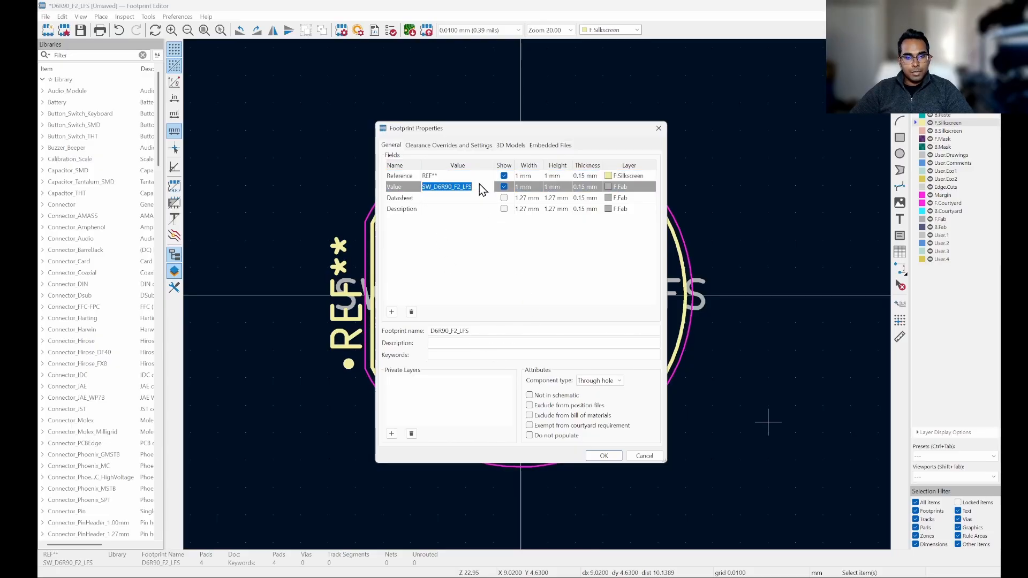
{"action": "key", "text": "ctrl+v"}
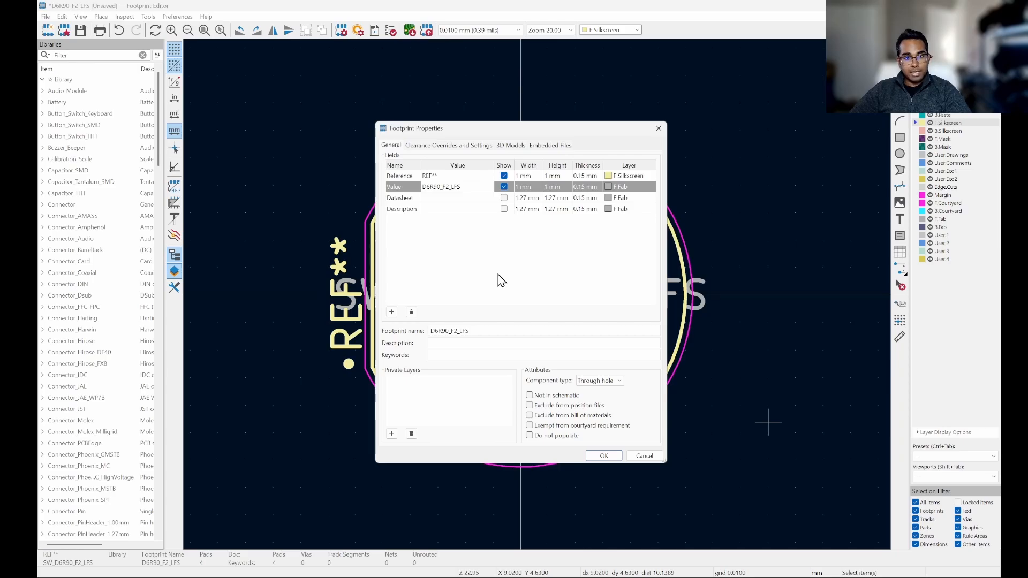
{"action": "left_click", "coordinate": [498, 275]}
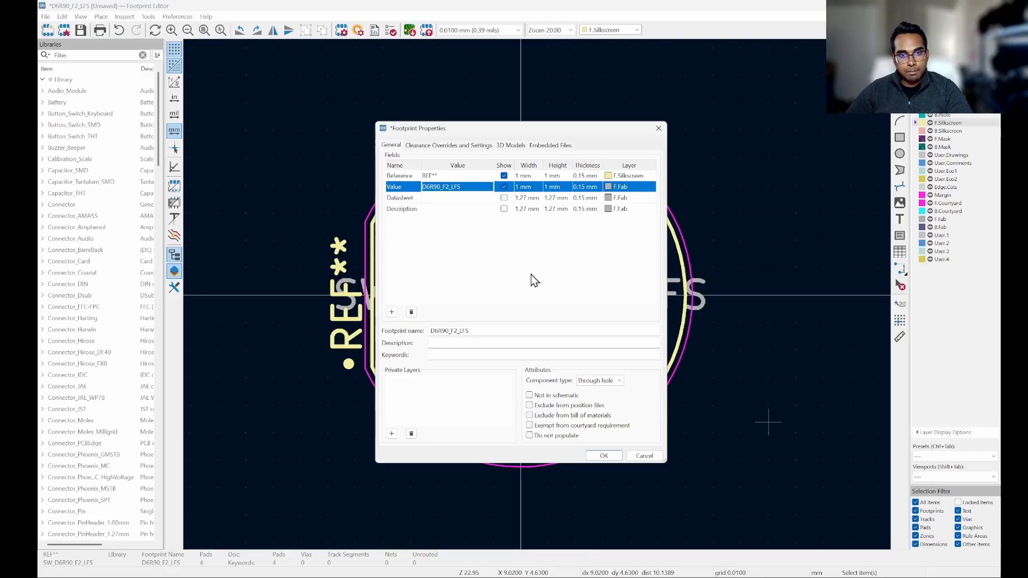
Attach D6R90_F2_LFS.step from the part_library D6R90_F2_LFS folder as the footprint's 3D model
{"action": "left_click", "coordinate": [503, 146]}
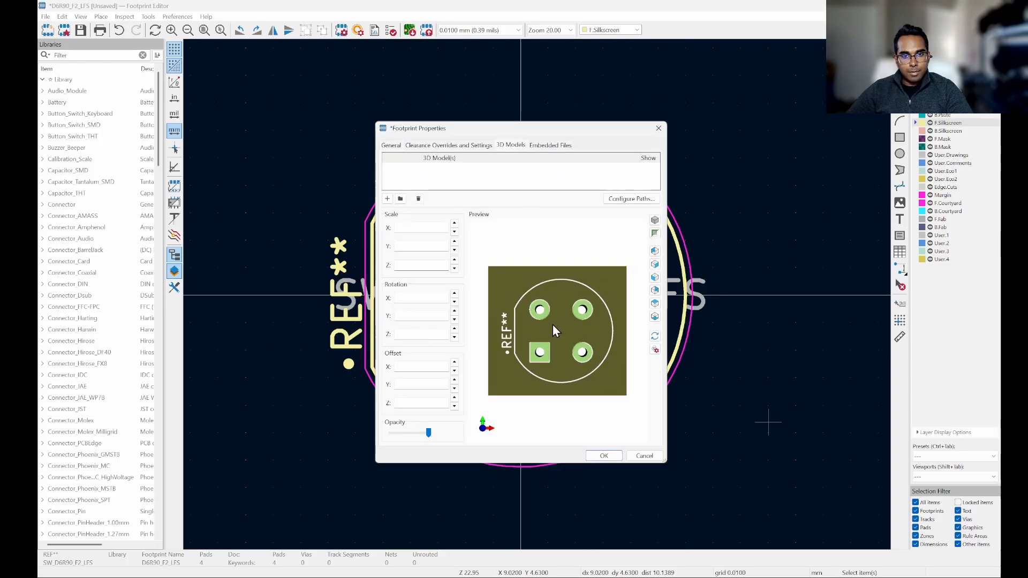
{"action": "left_click_drag", "start_coordinate": [552, 325], "coordinate": [589, 287]}
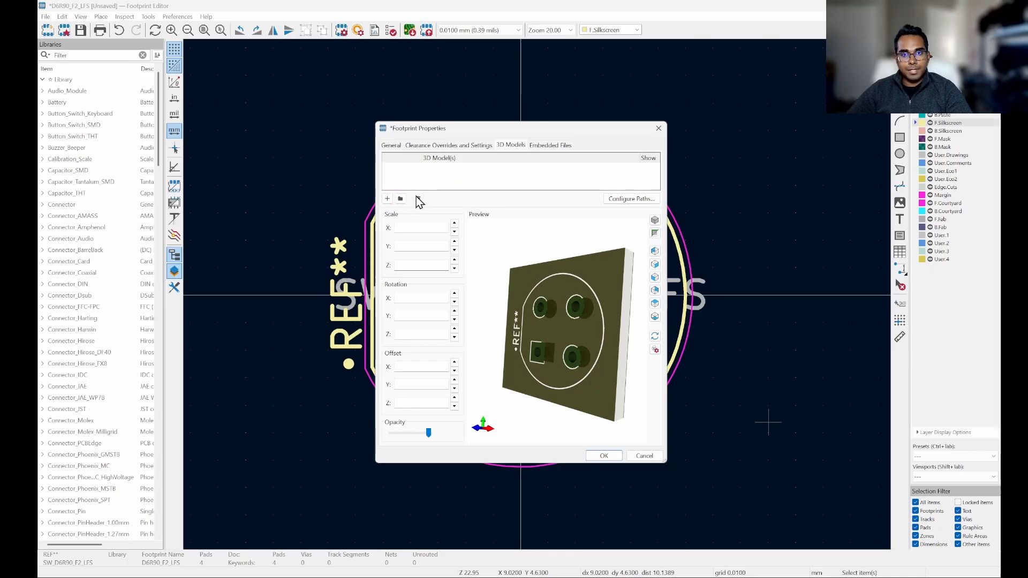
{"action": "left_click", "coordinate": [387, 199]}
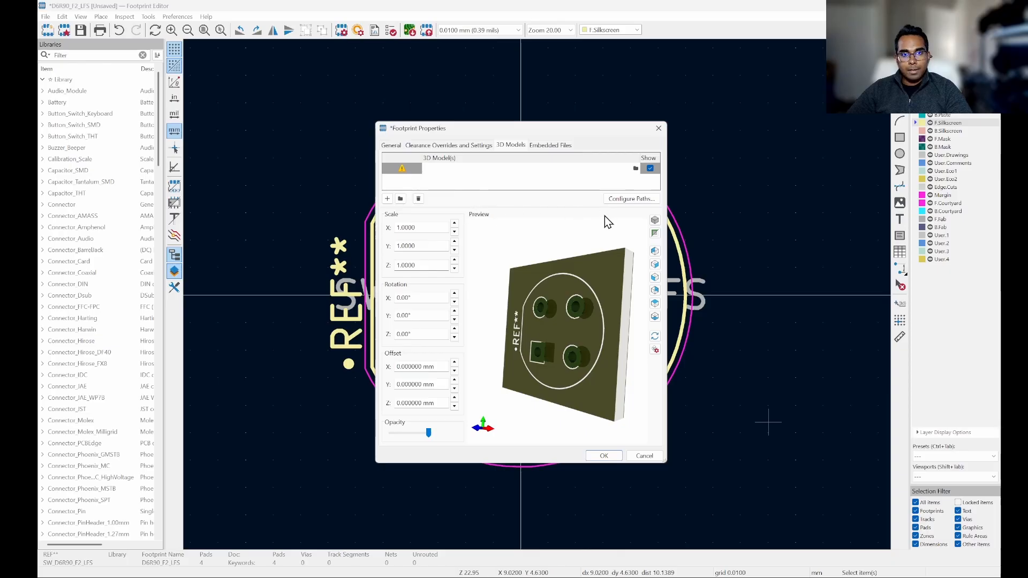
{"action": "left_click", "coordinate": [636, 169]}
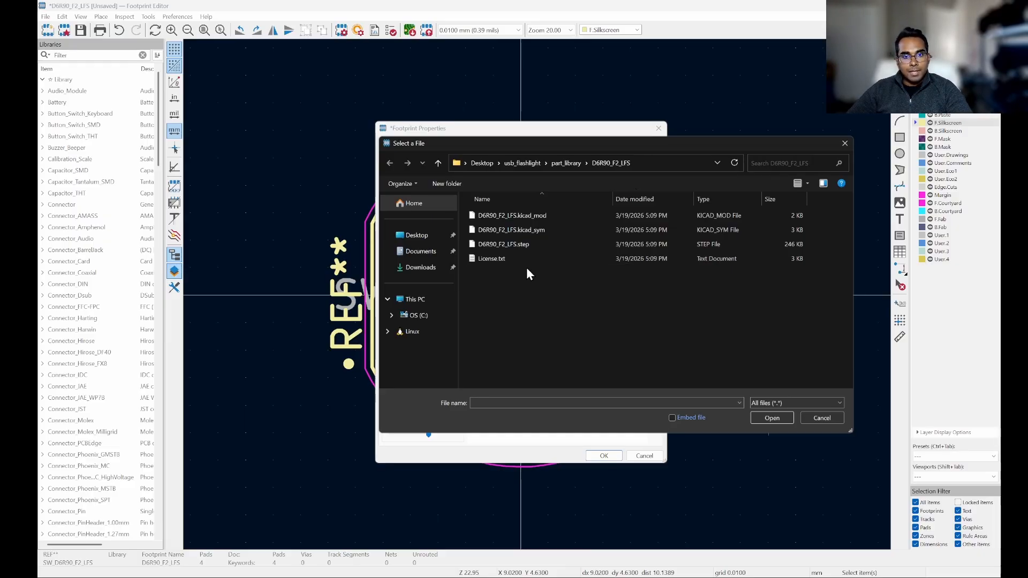
{"action": "double_click", "coordinate": [510, 245]}
{"action": "left_click_drag", "start_coordinate": [534, 284], "coordinate": [558, 265]}
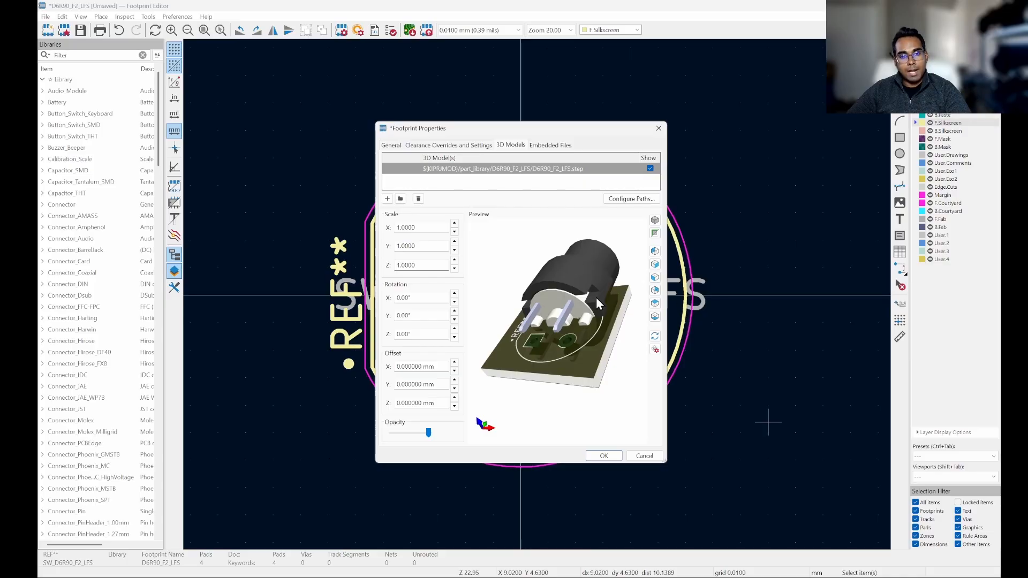
Rotate the 3D model 90° about X, check its pins against the pads, and accept the footprint properties
{"action": "left_click_drag", "start_coordinate": [522, 330], "coordinate": [471, 338]}
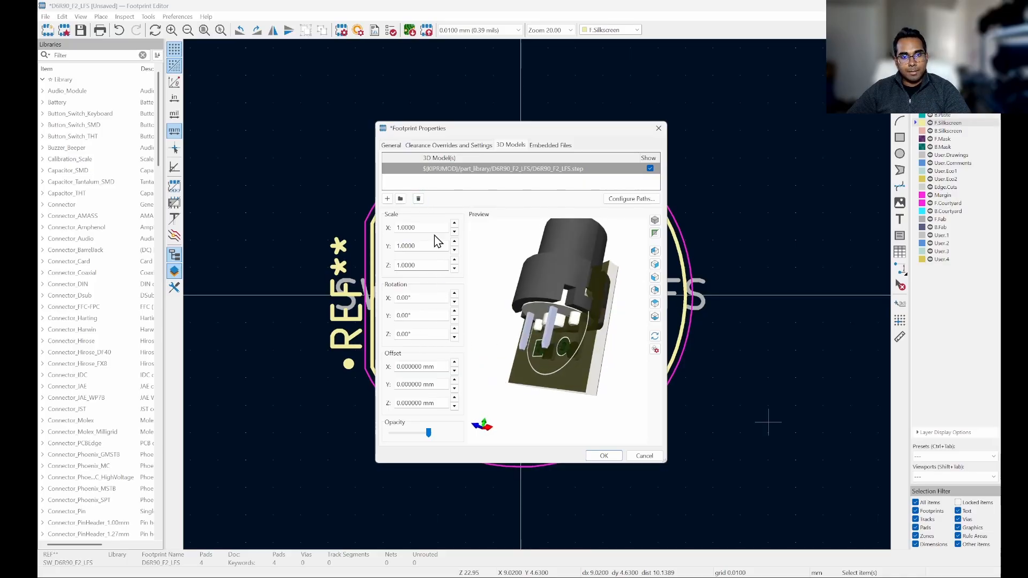
{"action": "left_click_drag", "start_coordinate": [531, 319], "coordinate": [473, 285]}
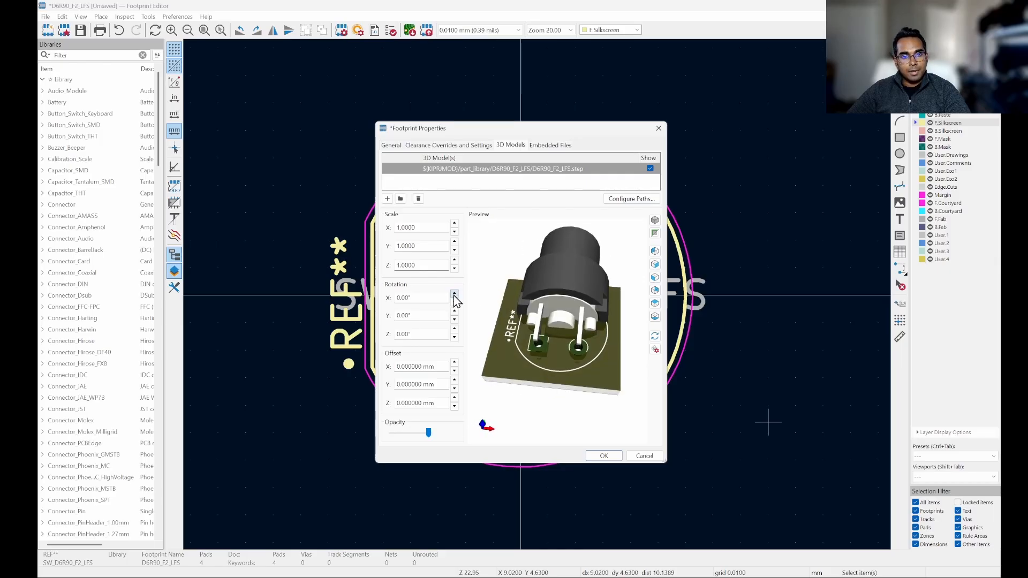
{"action": "left_click", "coordinate": [455, 294]}
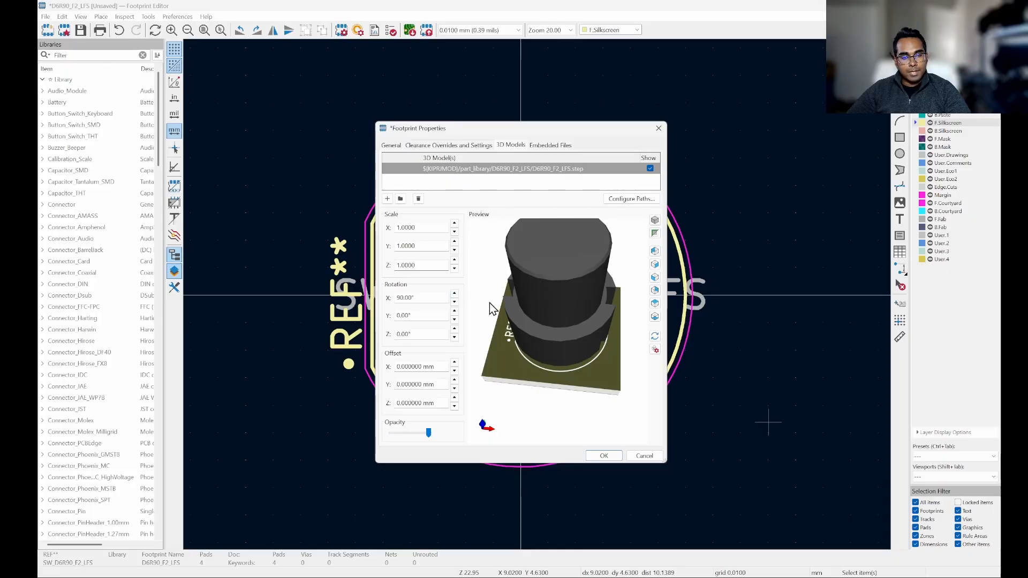
{"action": "left_click_drag", "start_coordinate": [491, 306], "coordinate": [525, 256]}
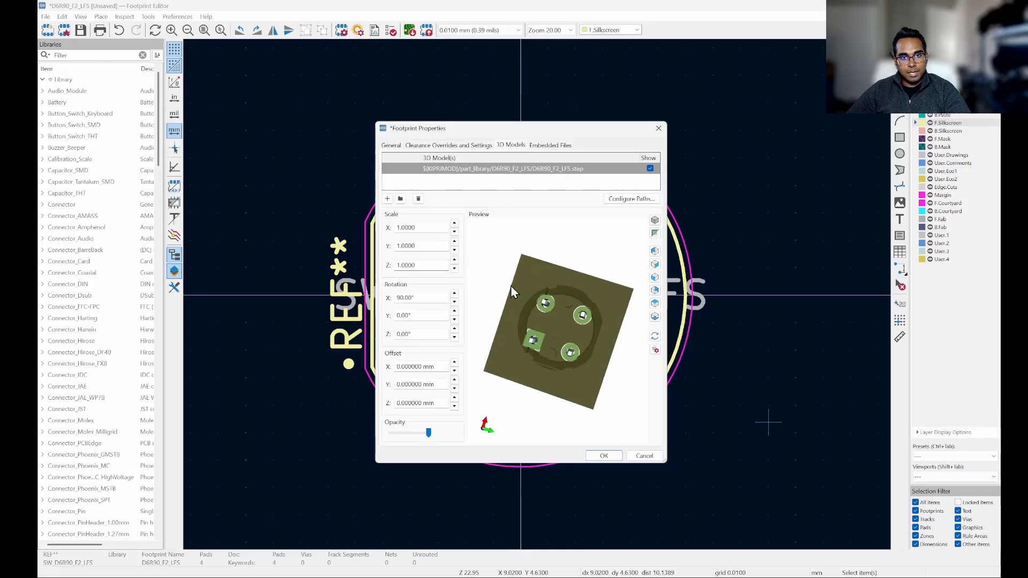
{"action": "left_click_drag", "start_coordinate": [563, 336], "coordinate": [581, 352]}
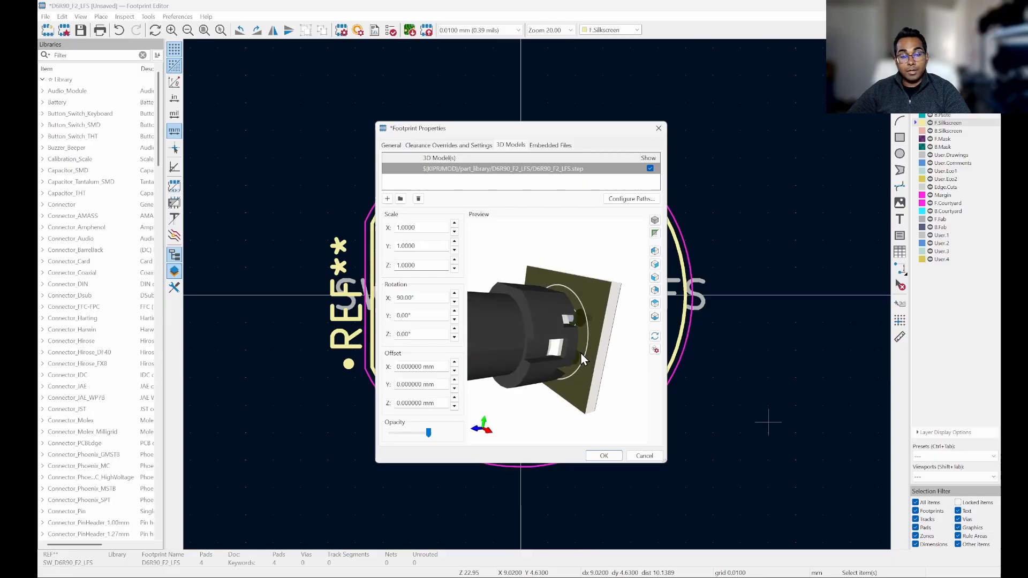
{"action": "left_click", "coordinate": [602, 457]}
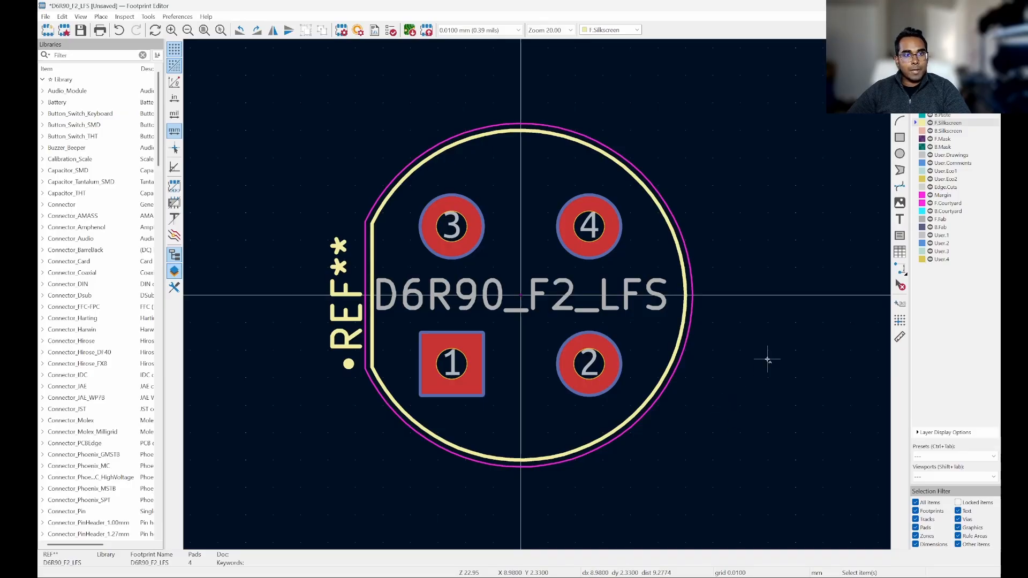
Save the footprint as D6R90_F2_LFS in the project's Library
{"action": "key", "text": "ctrl+s"}
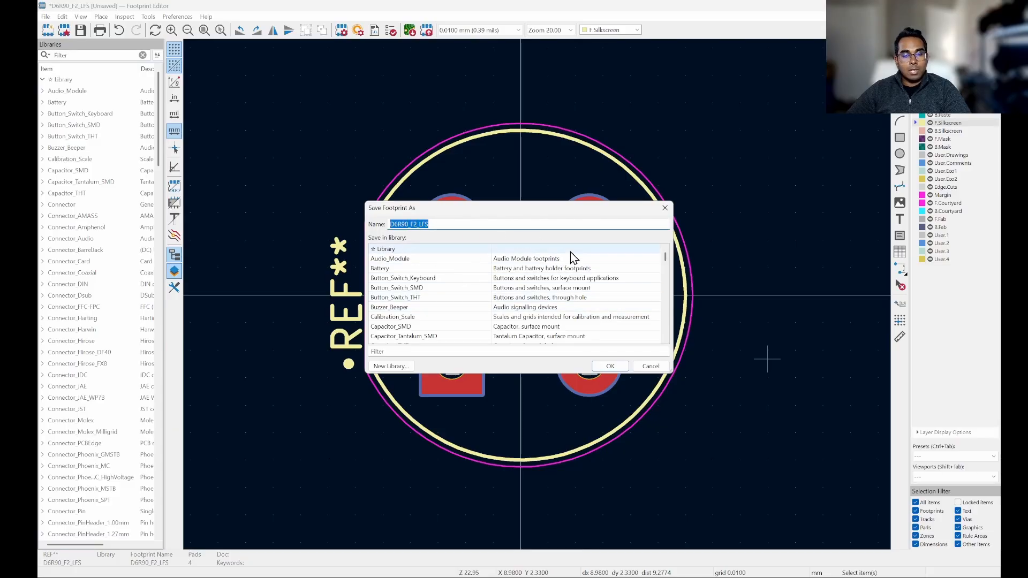
{"action": "left_click", "coordinate": [399, 250]}
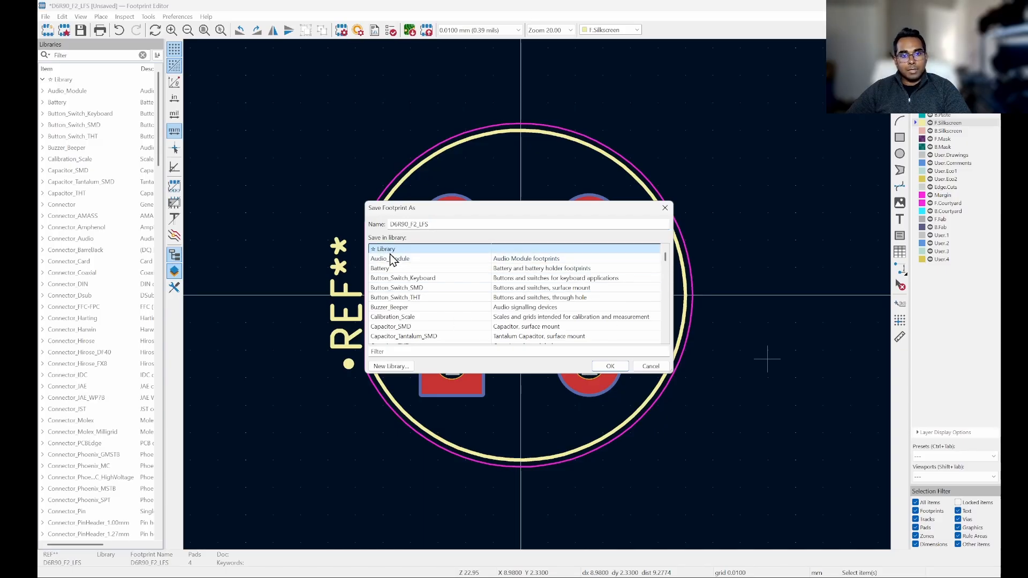
{"action": "left_click", "coordinate": [613, 367]}
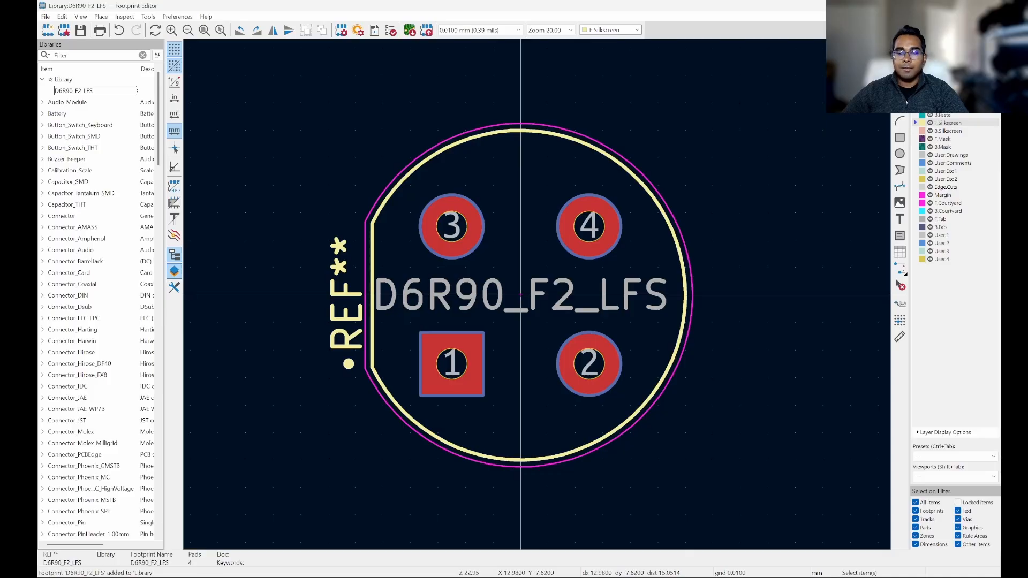
Switch to the KiCad project window, open the Symbol Editor, and start a new symbol library in the Project library table
{"action": "key", "text": "alt+Tab"}
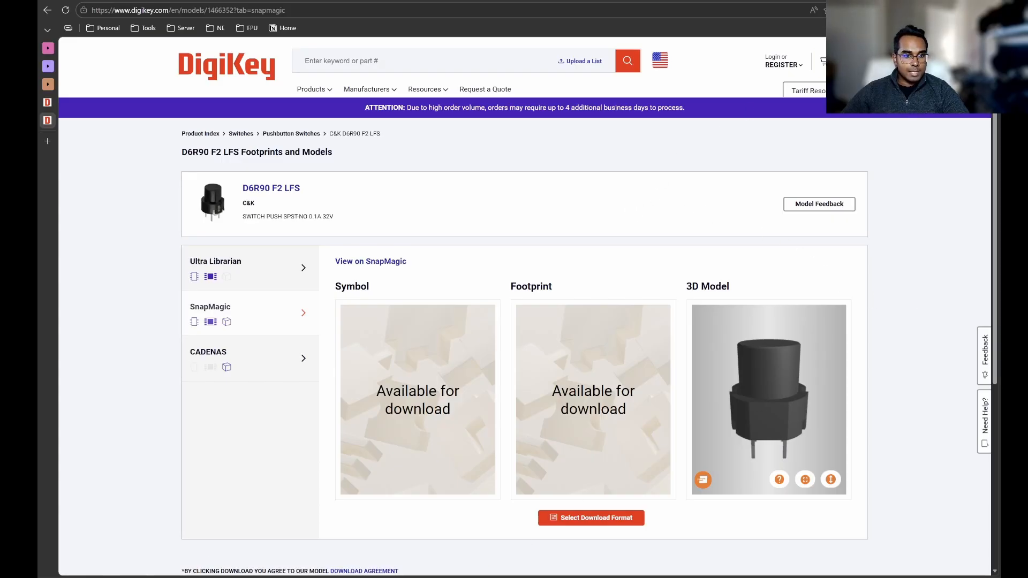
{"action": "mouse_move", "coordinate": [194, 577]}
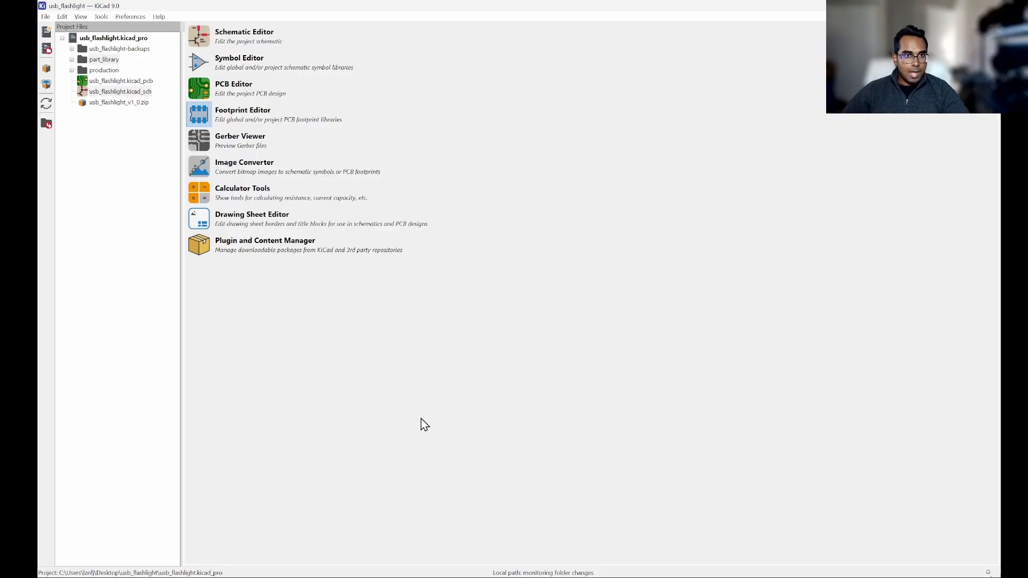
{"action": "left_click", "coordinate": [196, 63]}
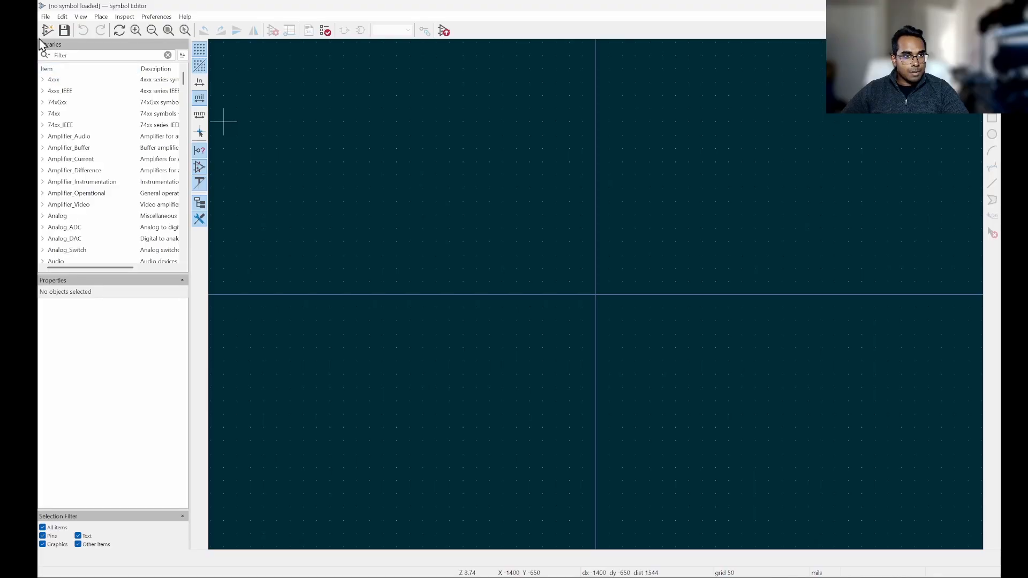
{"action": "left_click", "coordinate": [45, 18]}
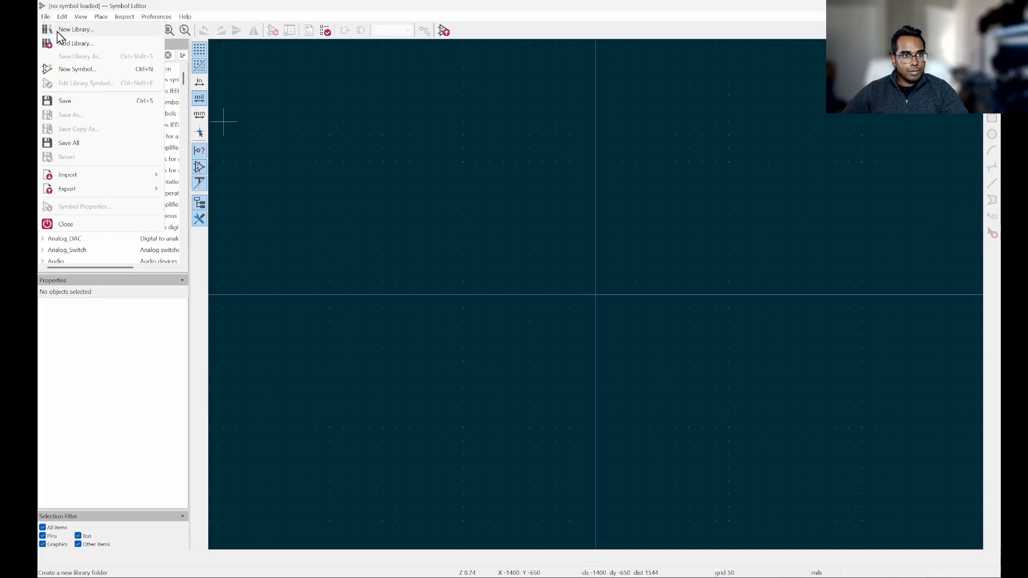
{"action": "left_click", "coordinate": [58, 31]}
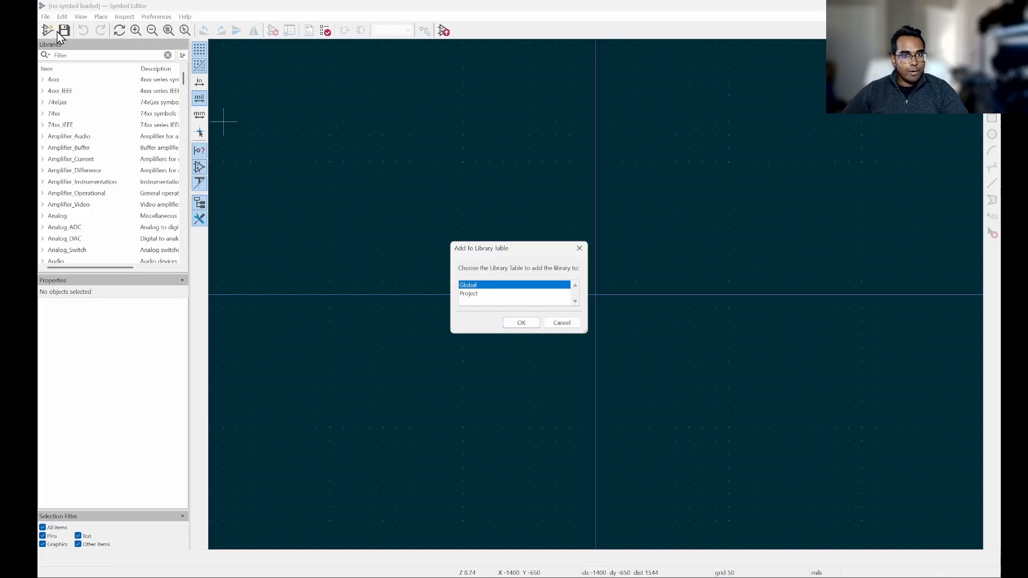
{"action": "left_click", "coordinate": [471, 294]}
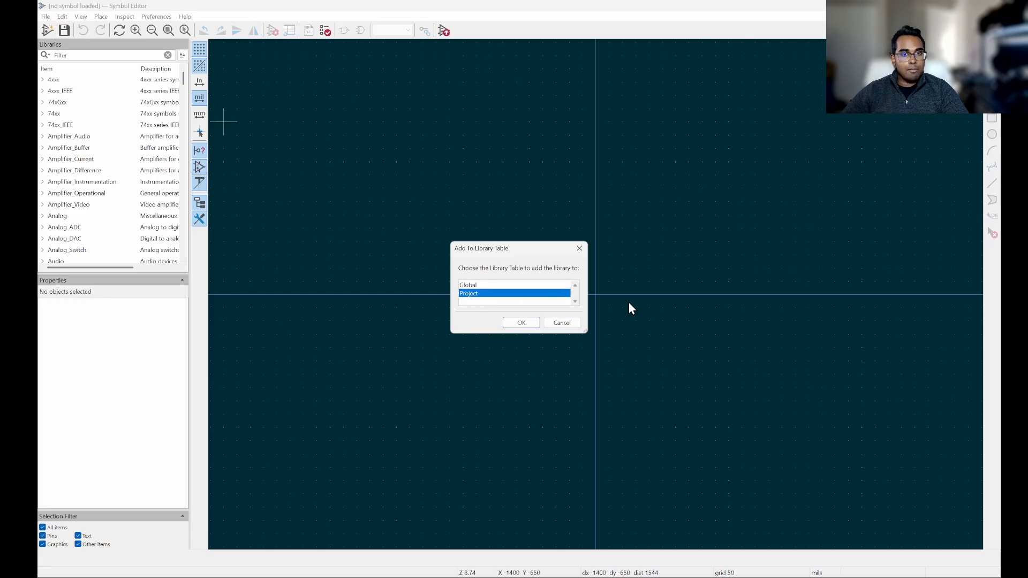
{"action": "left_click", "coordinate": [528, 324]}
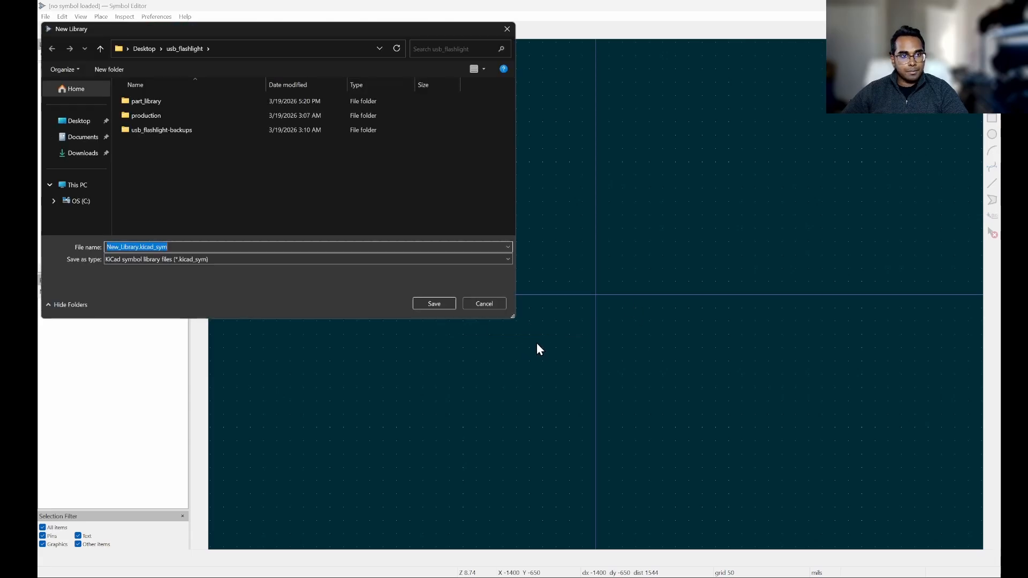
Save the new symbol library as Library.kicad_sym in the project's part_library folder
{"action": "left_click", "coordinate": [206, 187]}
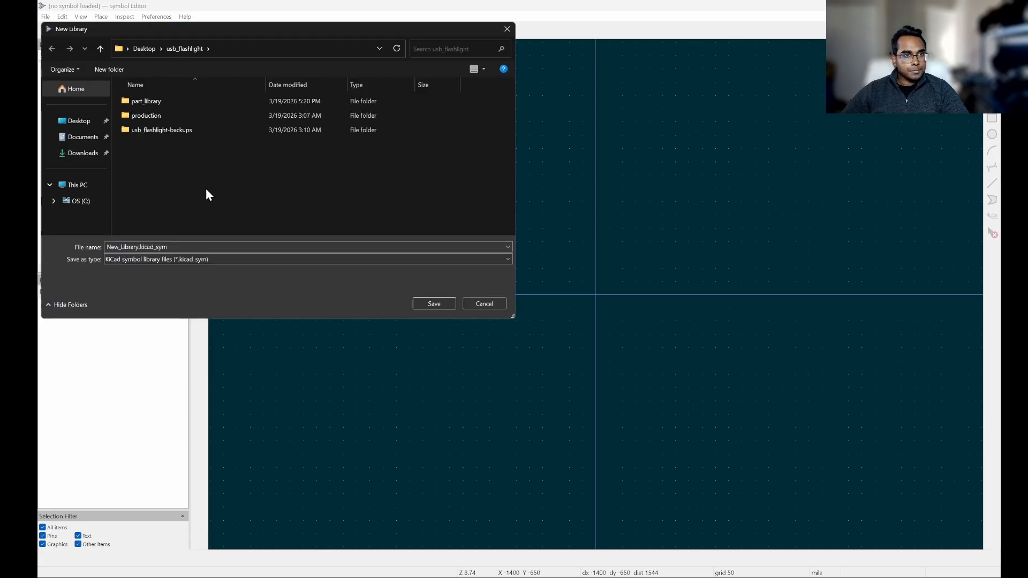
{"action": "double_click", "coordinate": [158, 101]}
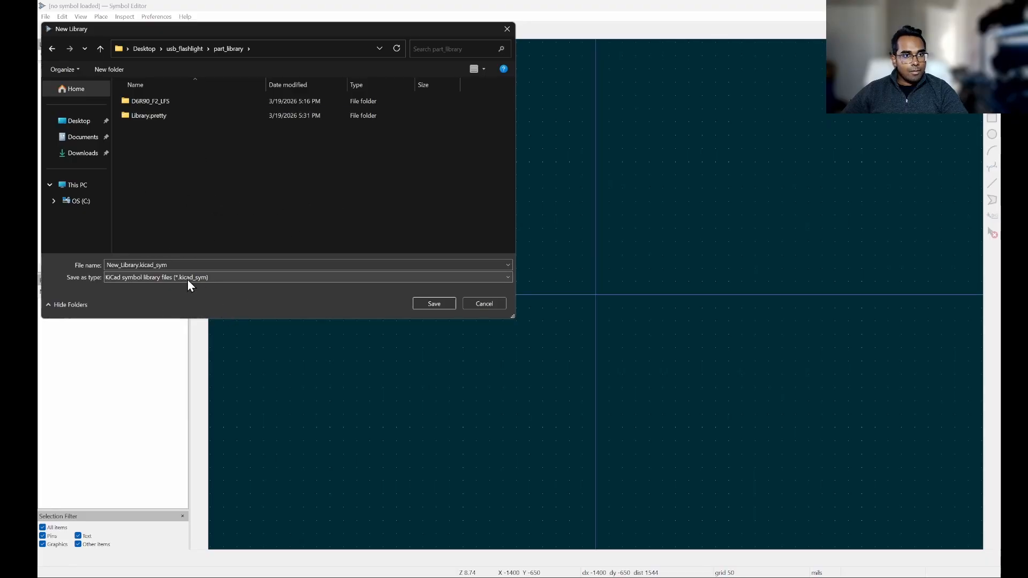
{"action": "left_click", "coordinate": [136, 264]}
{"action": "left_click", "coordinate": [131, 267]}
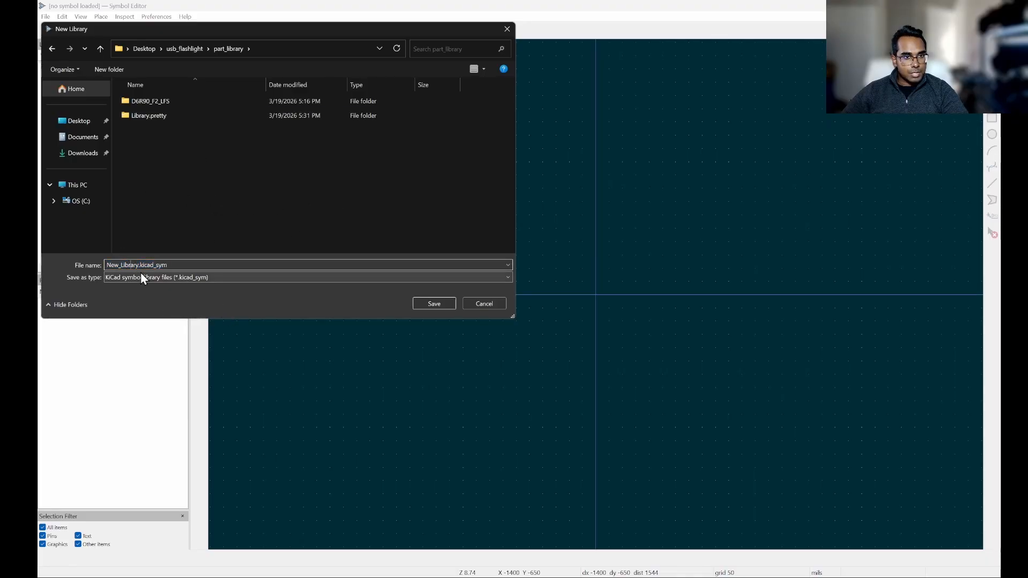
{"action": "left_click_drag", "start_coordinate": [139, 265], "coordinate": [90, 267]}
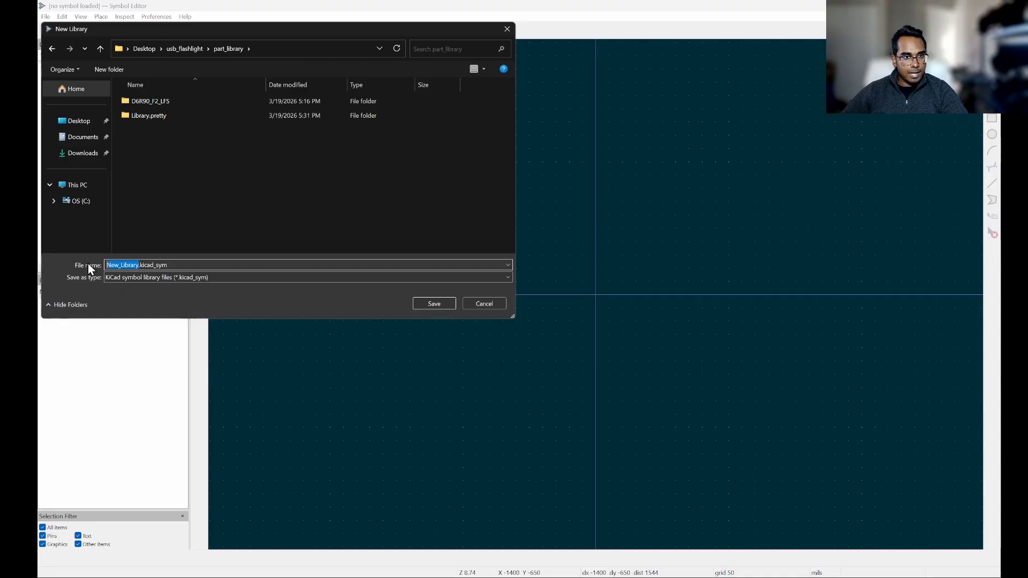
{"action": "type", "text": "Library"}
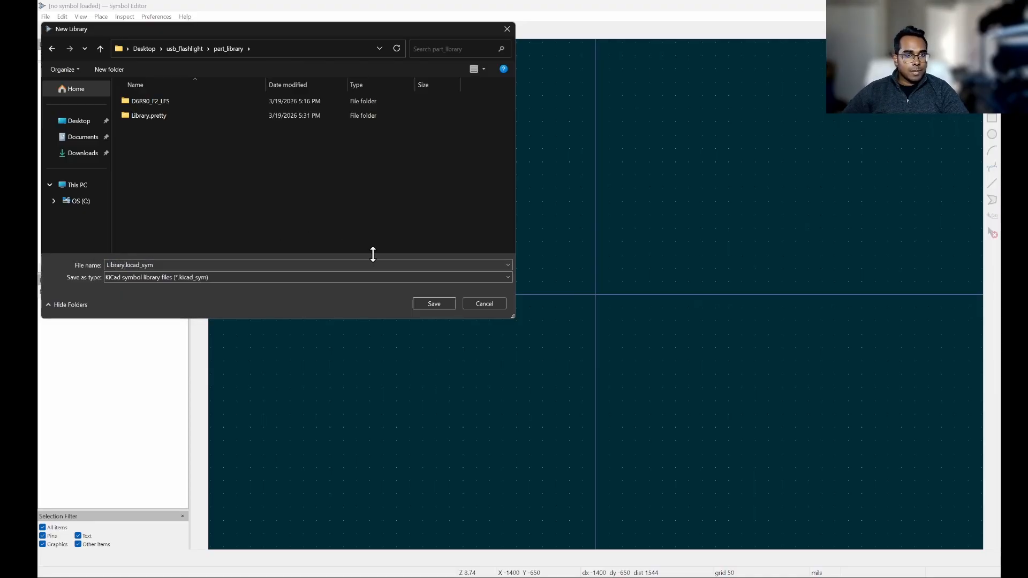
{"action": "left_click", "coordinate": [434, 304]}
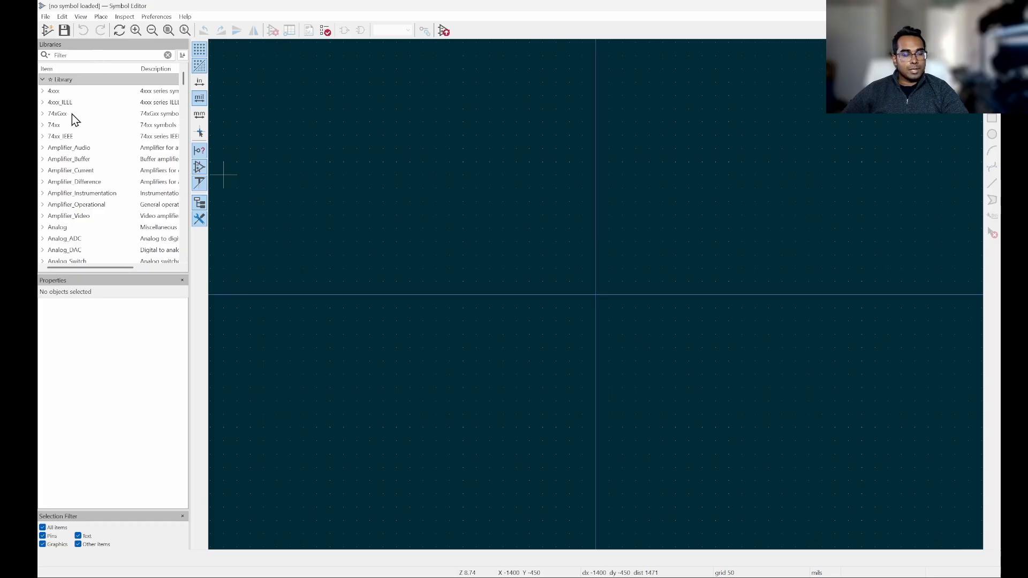
{"action": "scroll", "coordinate": [72, 114], "scroll_direction": "down", "scroll_amount": 9}
{"action": "scroll", "coordinate": [121, 95], "scroll_direction": "up", "scroll_amount": 8}
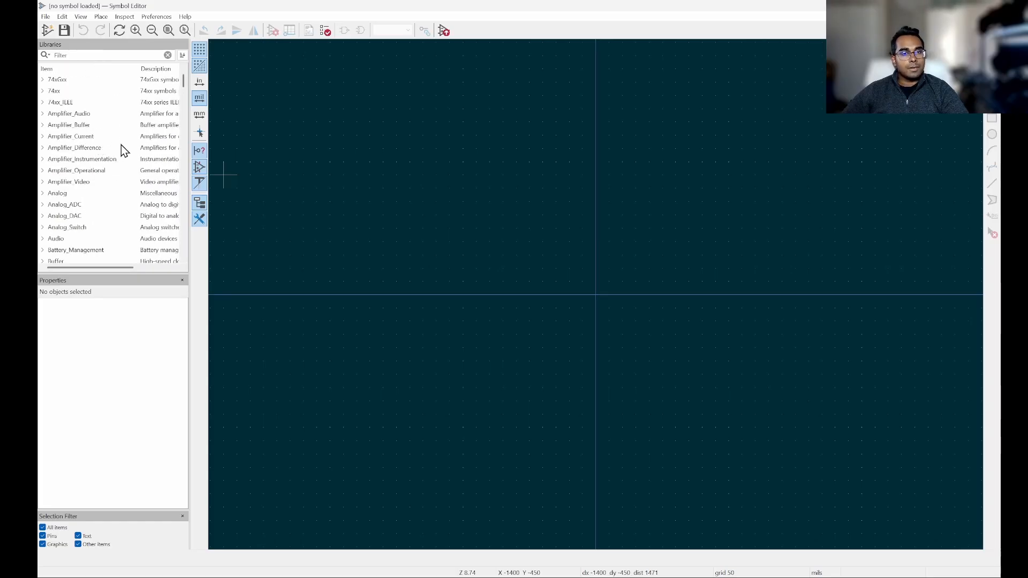
{"action": "scroll", "coordinate": [123, 150], "scroll_direction": "up", "scroll_amount": 2}
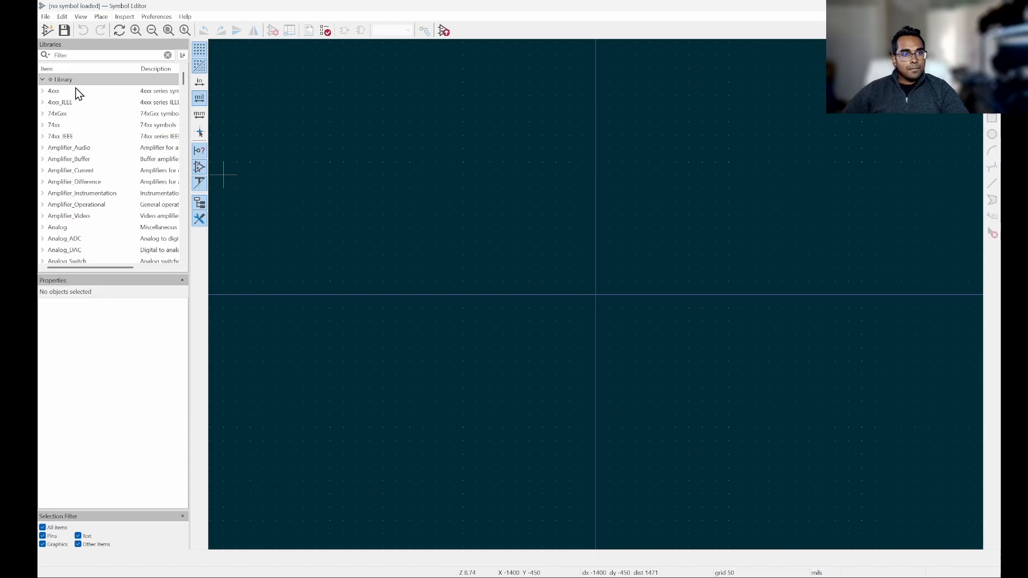
{"action": "scroll", "coordinate": [138, 205], "scroll_direction": "down", "scroll_amount": 15}
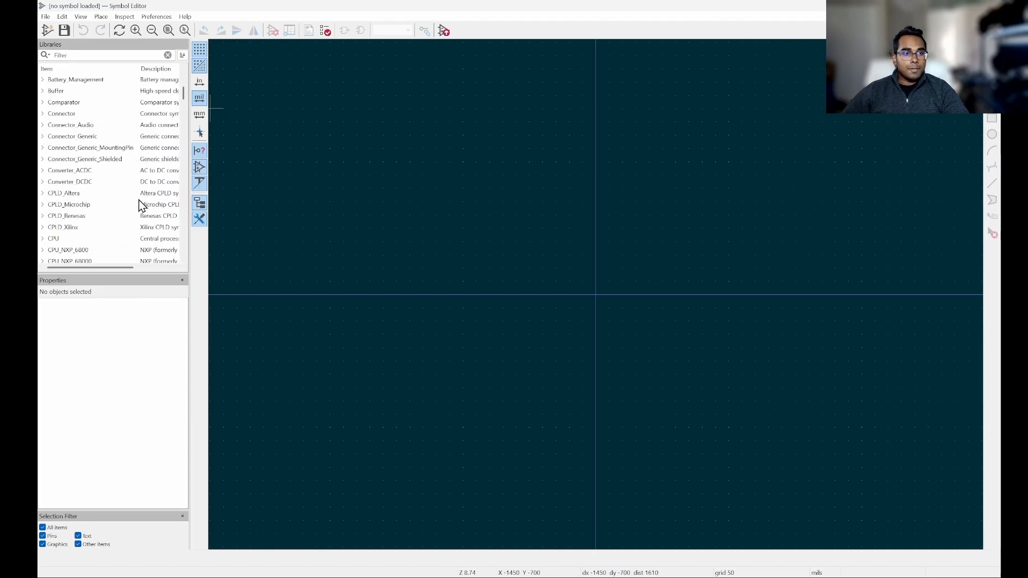
{"action": "scroll", "coordinate": [93, 174], "scroll_direction": "up", "scroll_amount": 12}
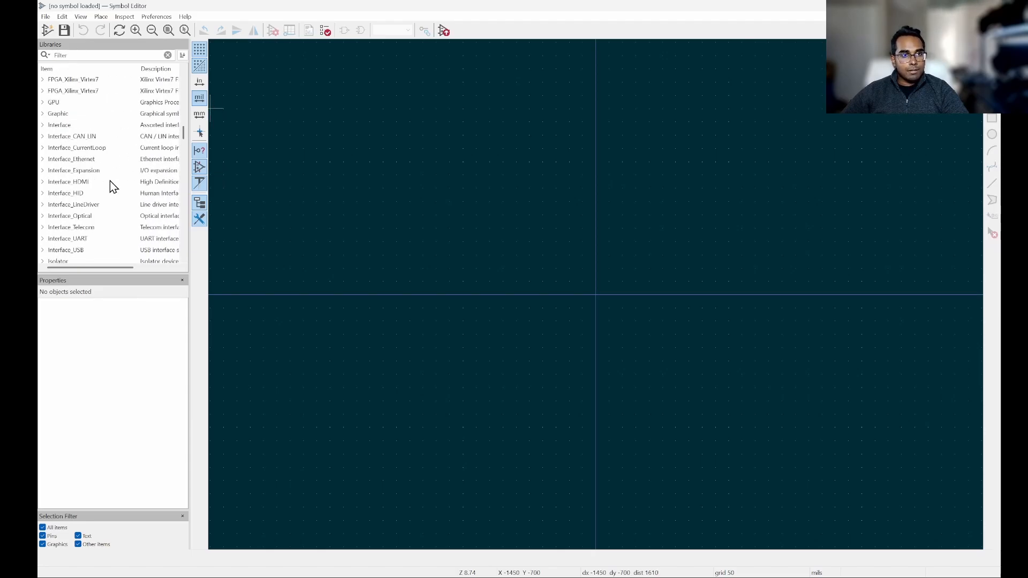
{"action": "scroll", "coordinate": [91, 123], "scroll_direction": "up", "scroll_amount": 5}
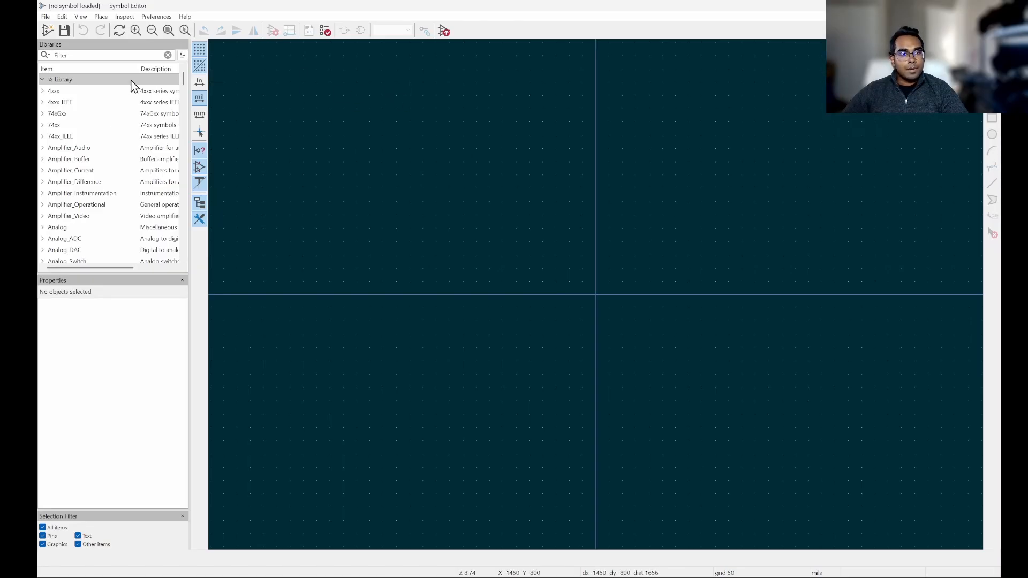
Import the symbol D6R90_F2_LFS.kicad_sym from the part_library D6R90_F2_LFS folder into the project's Library
{"action": "right_click", "coordinate": [79, 84]}
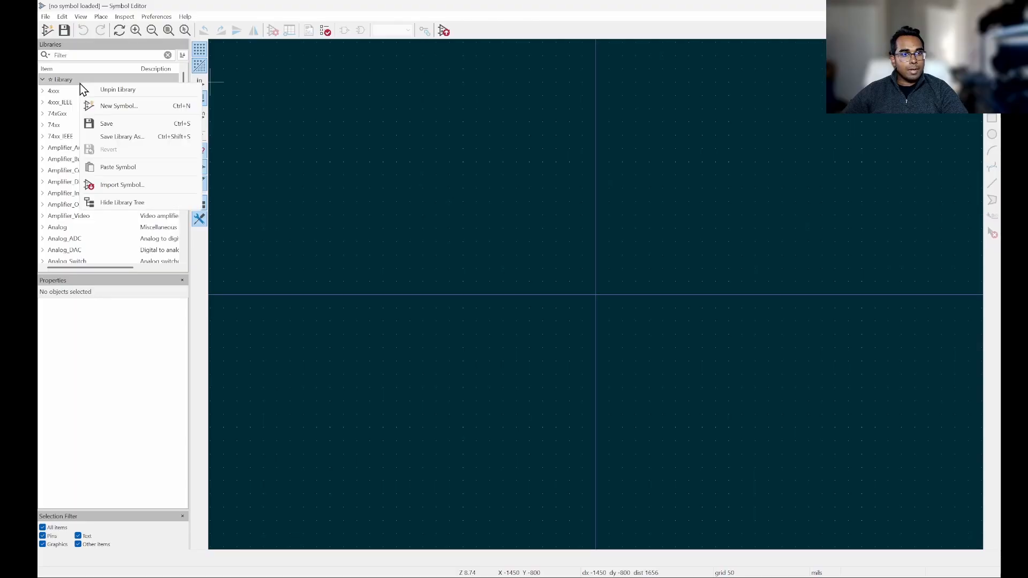
{"action": "left_click", "coordinate": [134, 189]}
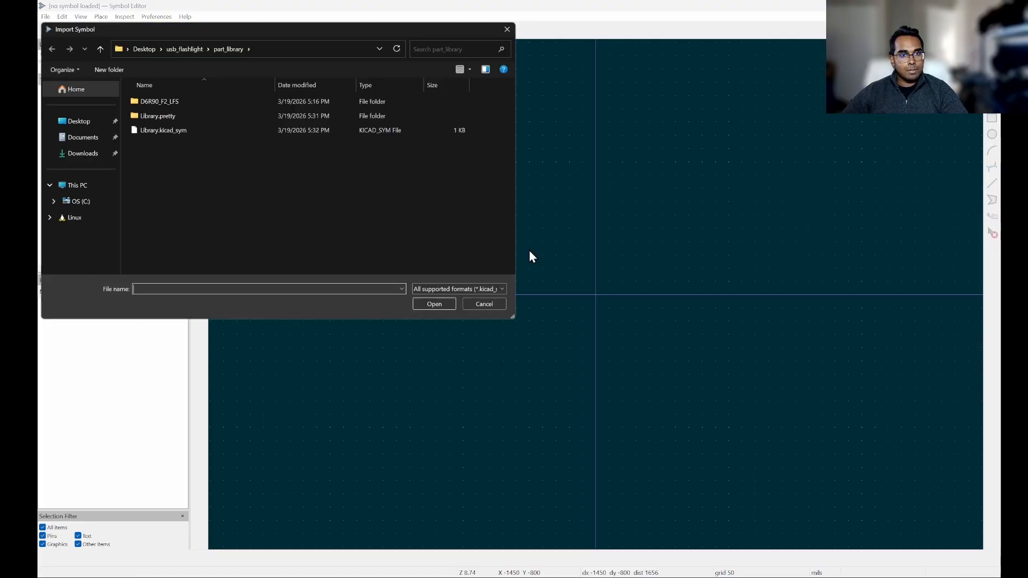
{"action": "double_click", "coordinate": [166, 102]}
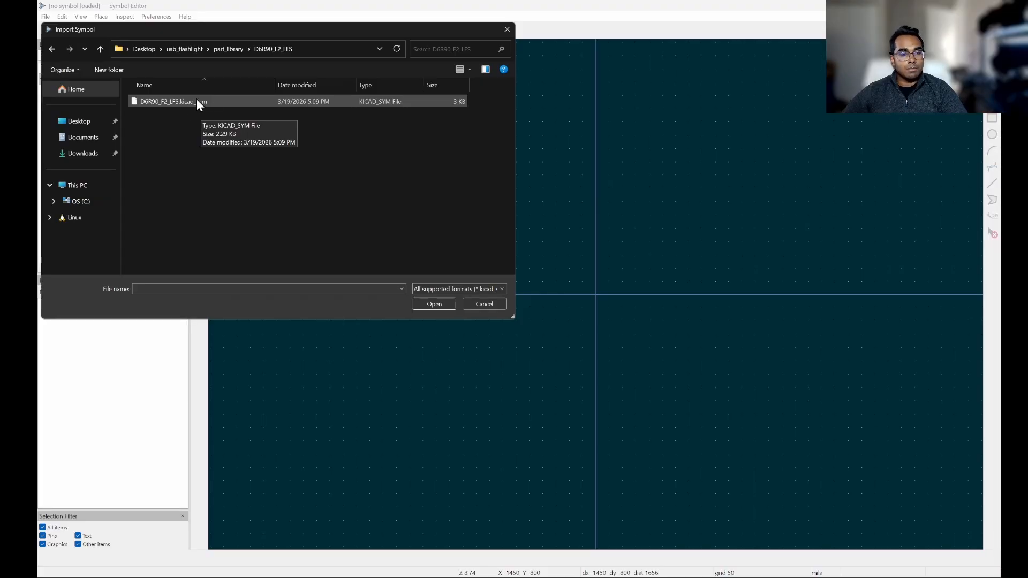
{"action": "double_click", "coordinate": [170, 105]}
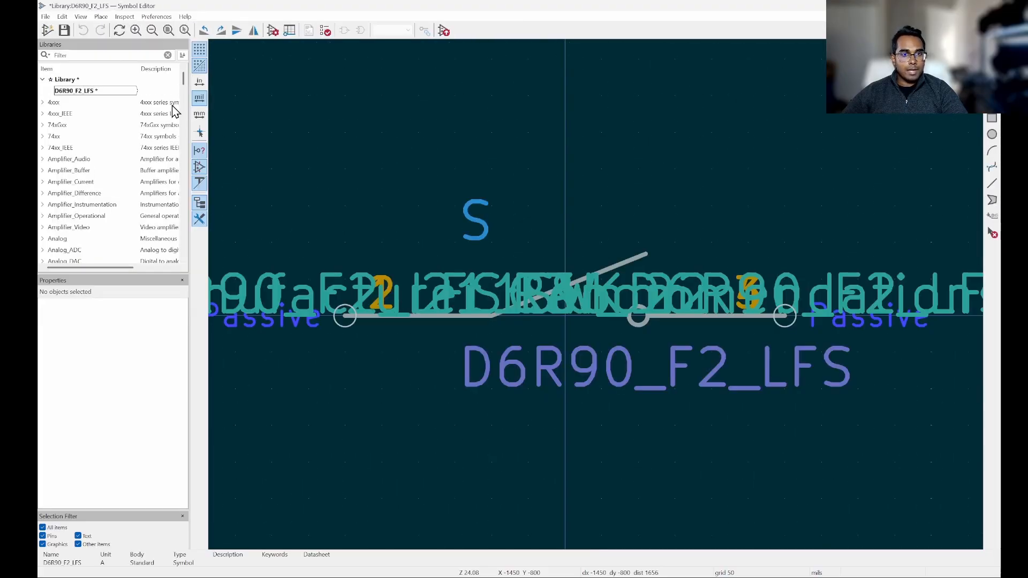
Delete the STANDARD, MAXIMUM_PACKAGE_HEIGHT, MANUFACTURER and PARTREV fields from the D6R90_F2_LFS symbol's properties
{"action": "scroll", "coordinate": [578, 251], "scroll_direction": "up", "scroll_amount": 4}
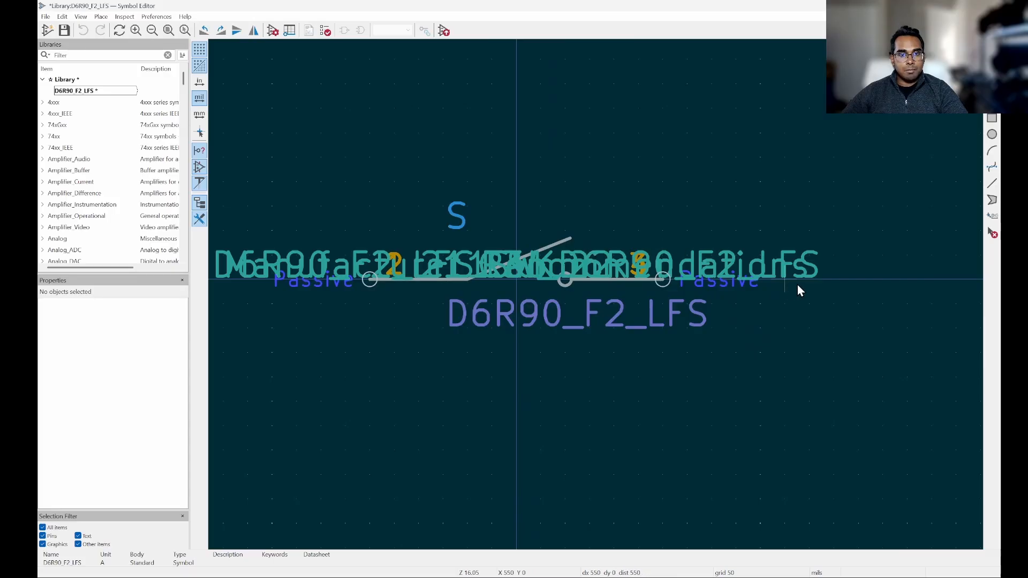
{"action": "scroll", "coordinate": [752, 267], "scroll_direction": "down", "scroll_amount": 3}
{"action": "scroll", "coordinate": [788, 261], "scroll_direction": "up", "scroll_amount": 3}
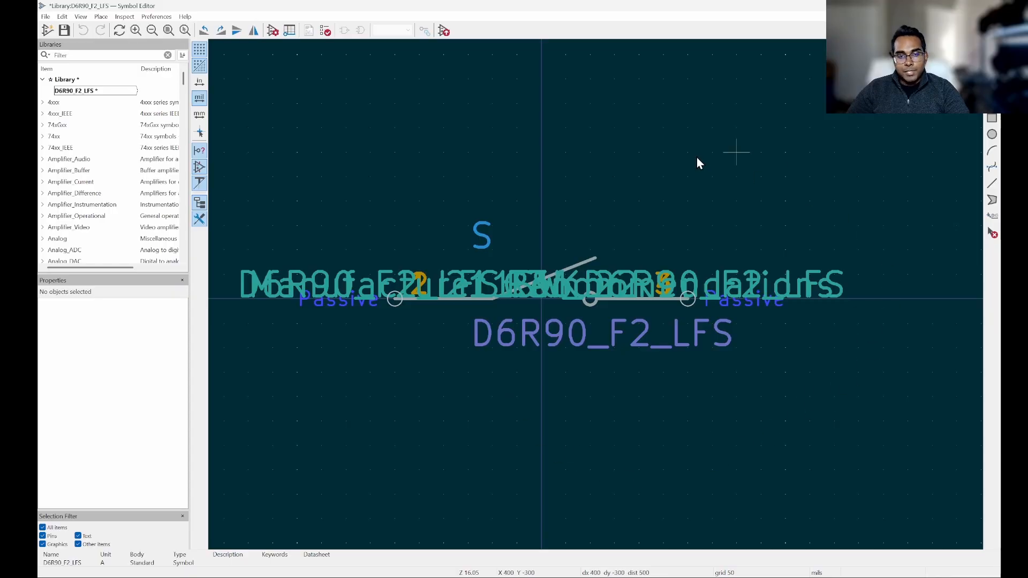
{"action": "double_click", "coordinate": [834, 423]}
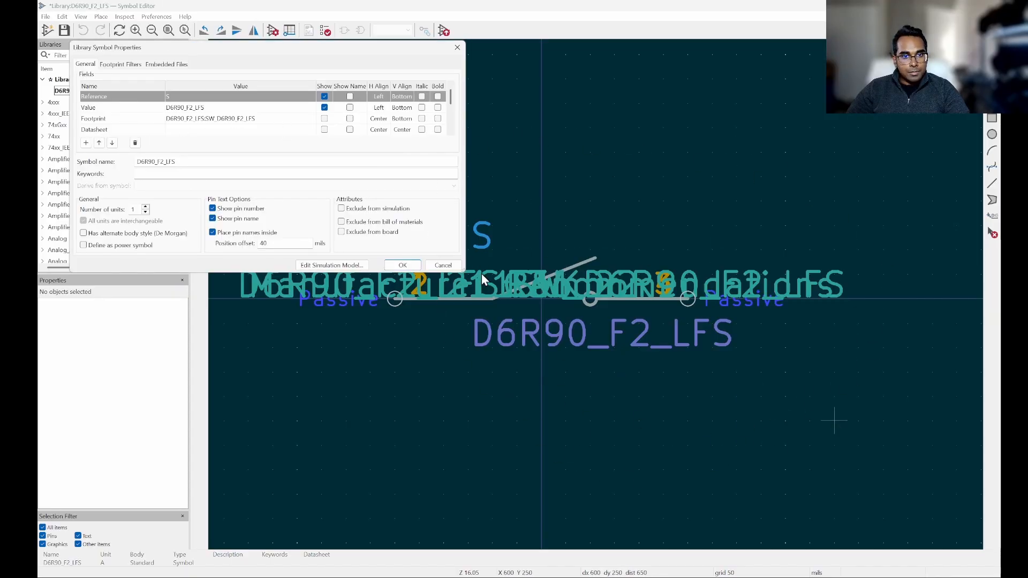
{"action": "left_click_drag", "start_coordinate": [468, 275], "coordinate": [493, 412]}
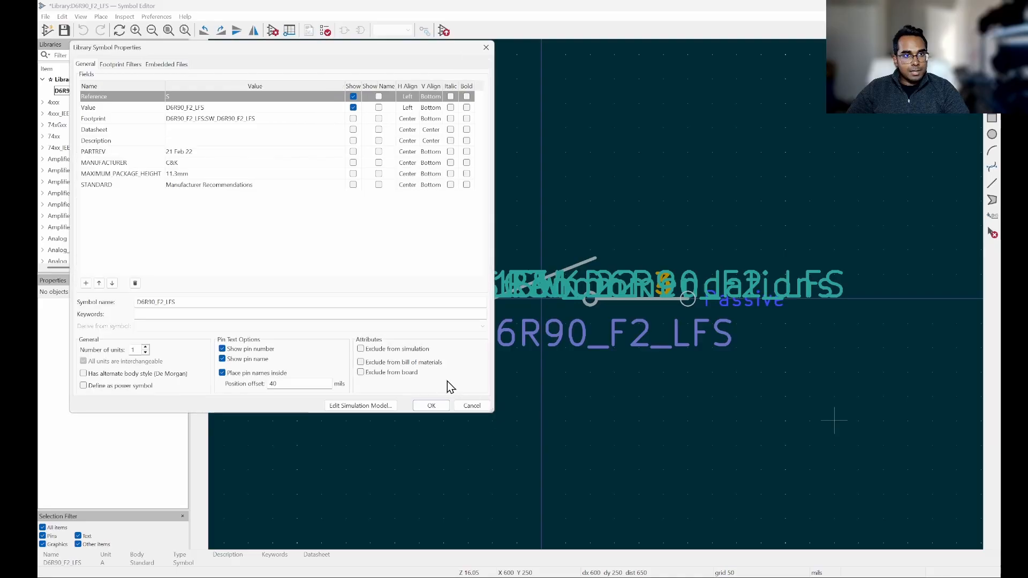
{"action": "left_click", "coordinate": [202, 196]}
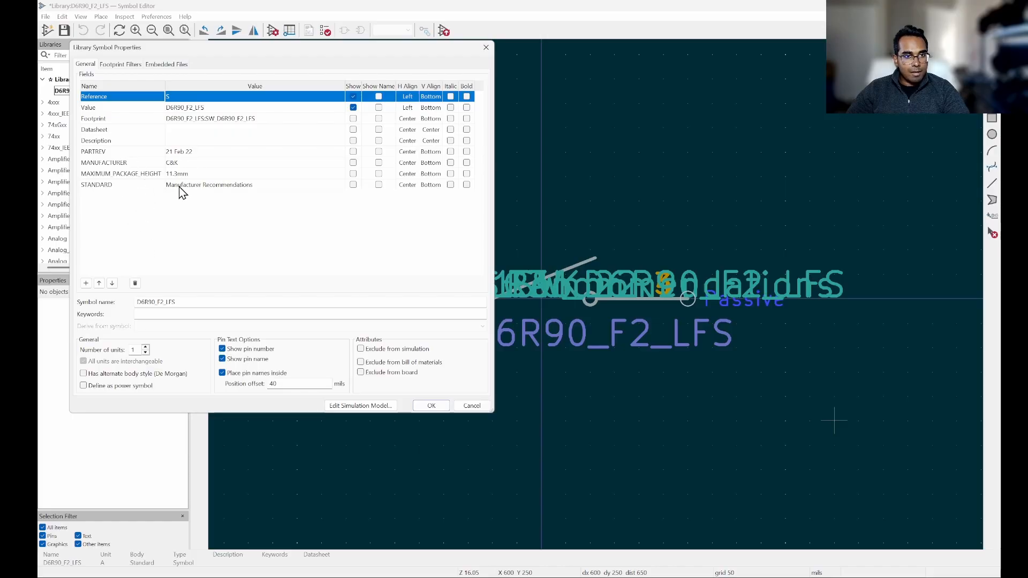
{"action": "left_click", "coordinate": [102, 186]}
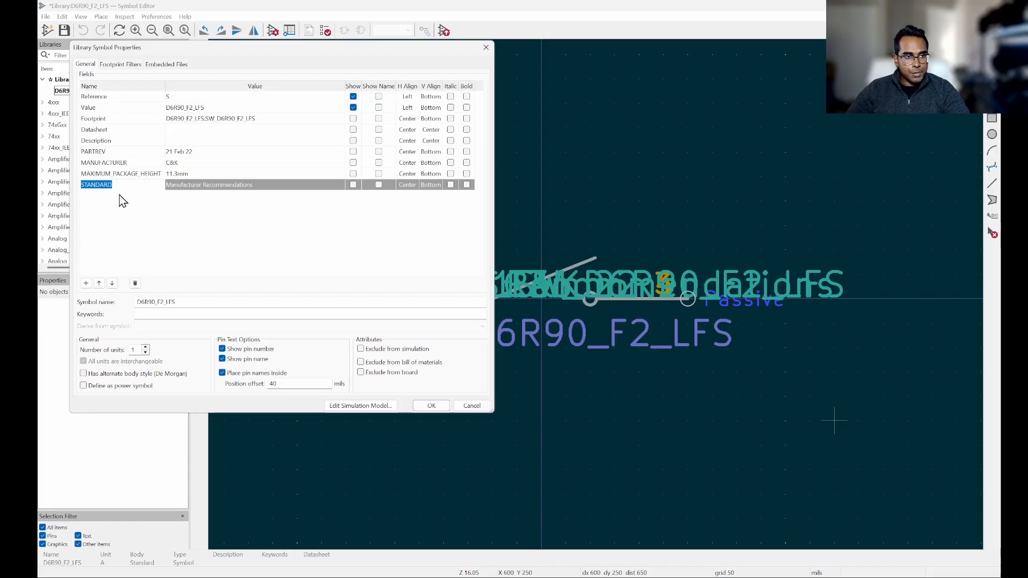
{"action": "left_click", "coordinate": [135, 284]}
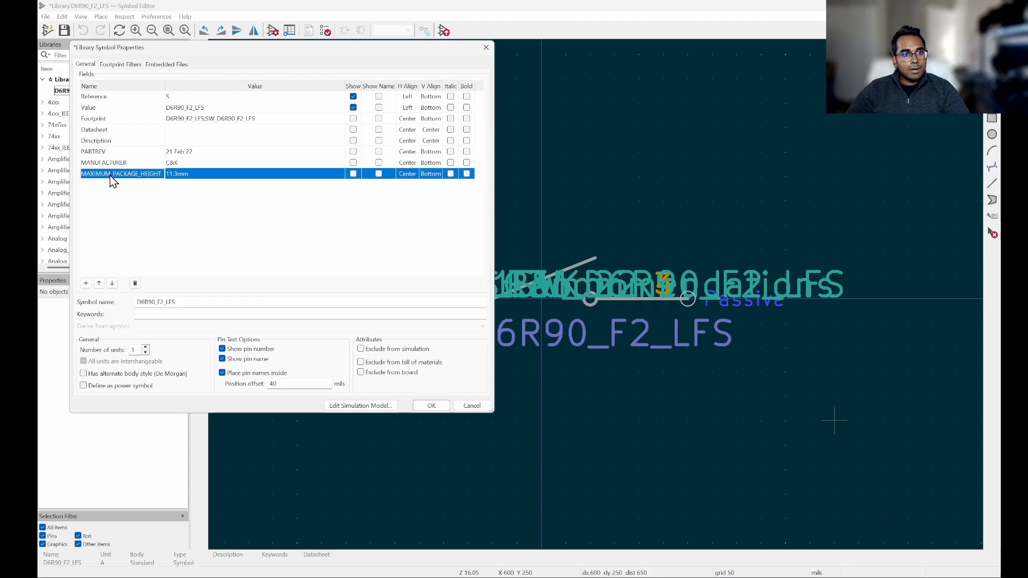
{"action": "left_click", "coordinate": [134, 286]}
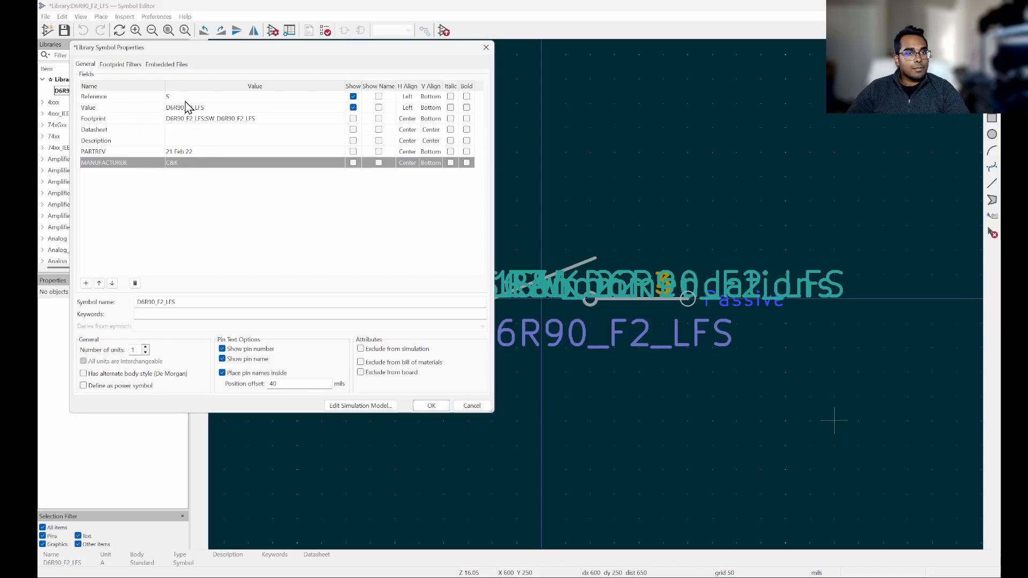
{"action": "left_click", "coordinate": [135, 283]}
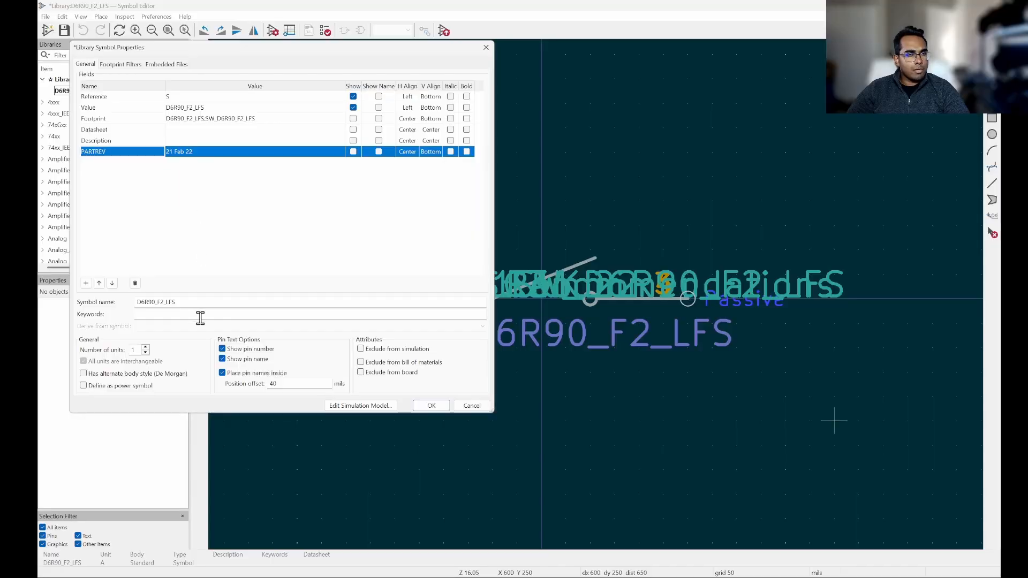
{"action": "left_click", "coordinate": [134, 284]}
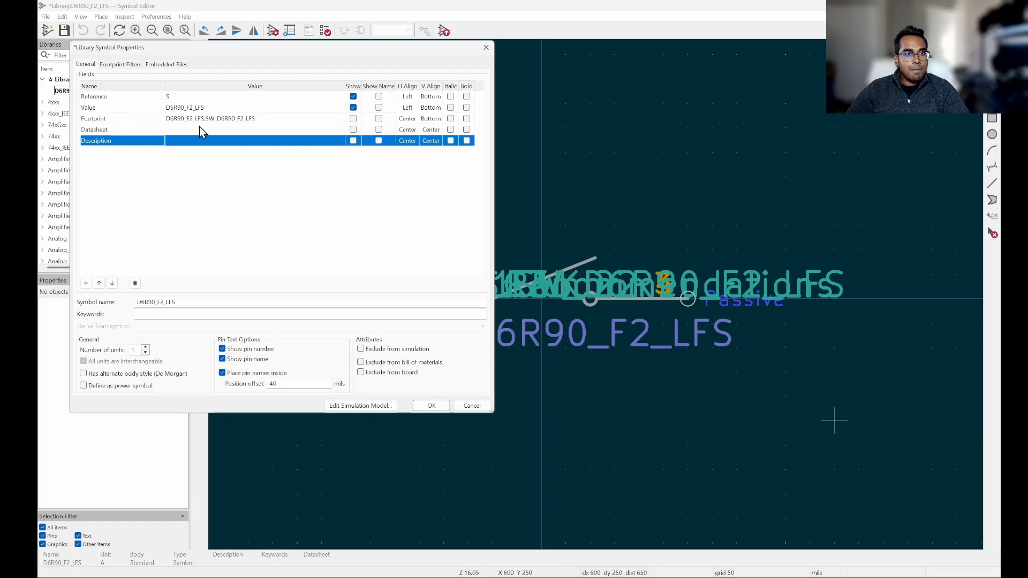
Assign the D6R90_F2_LFS footprint from the project's Library to the symbol's Footprint field
{"action": "left_click", "coordinate": [272, 119]}
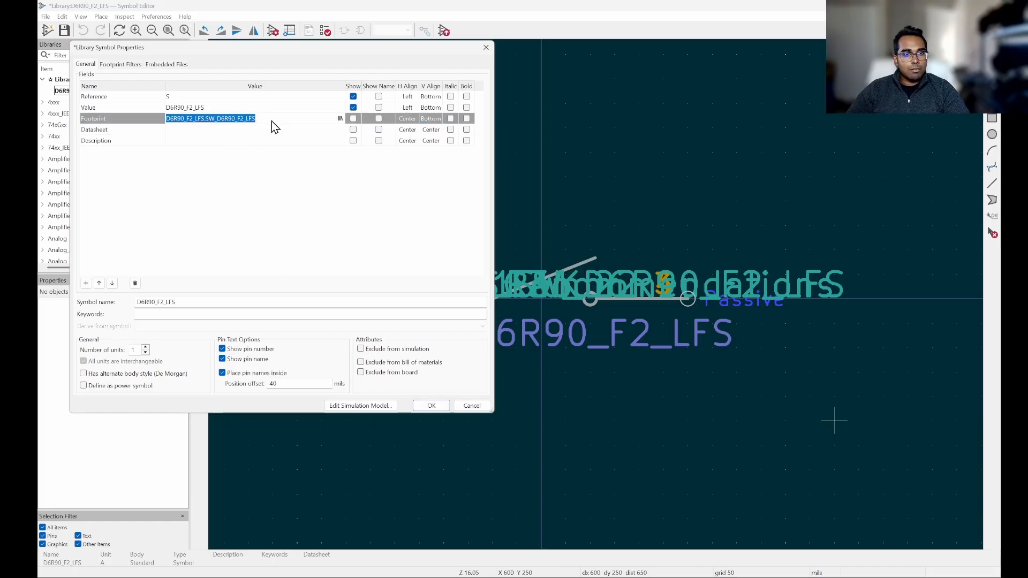
{"action": "left_click", "coordinate": [246, 261]}
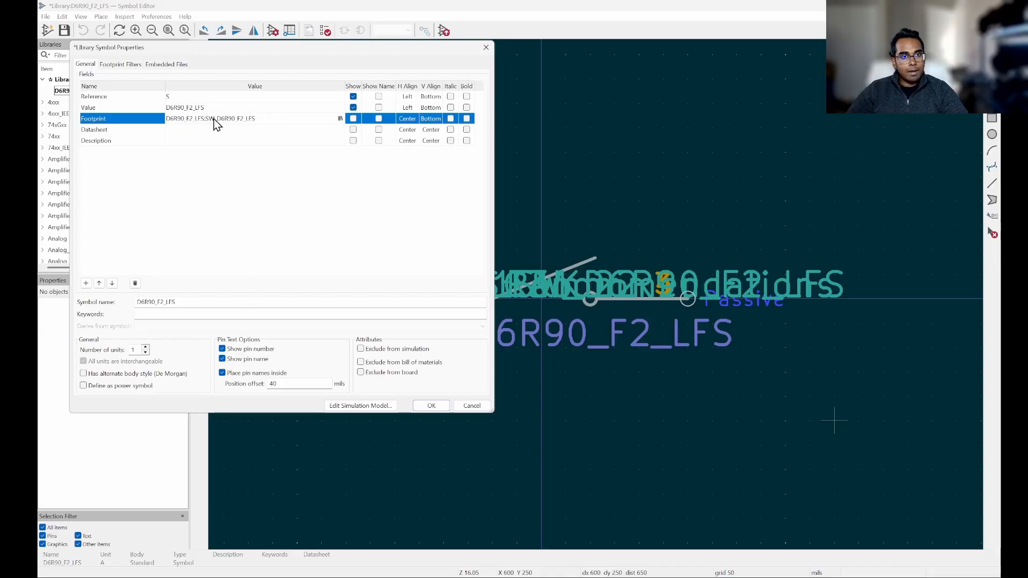
{"action": "left_click", "coordinate": [341, 120]}
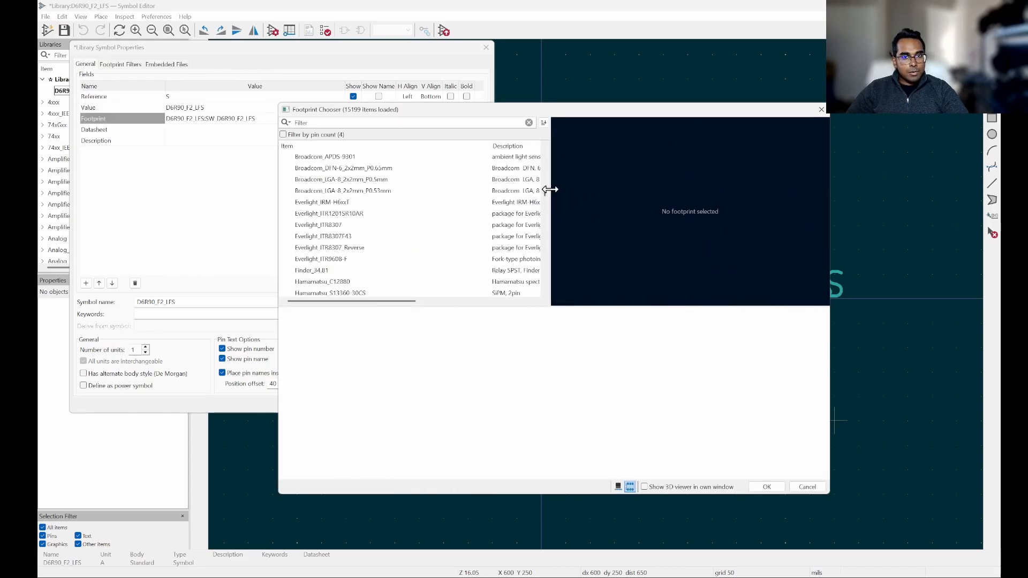
{"action": "left_click_drag", "start_coordinate": [544, 193], "coordinate": [544, 152]}
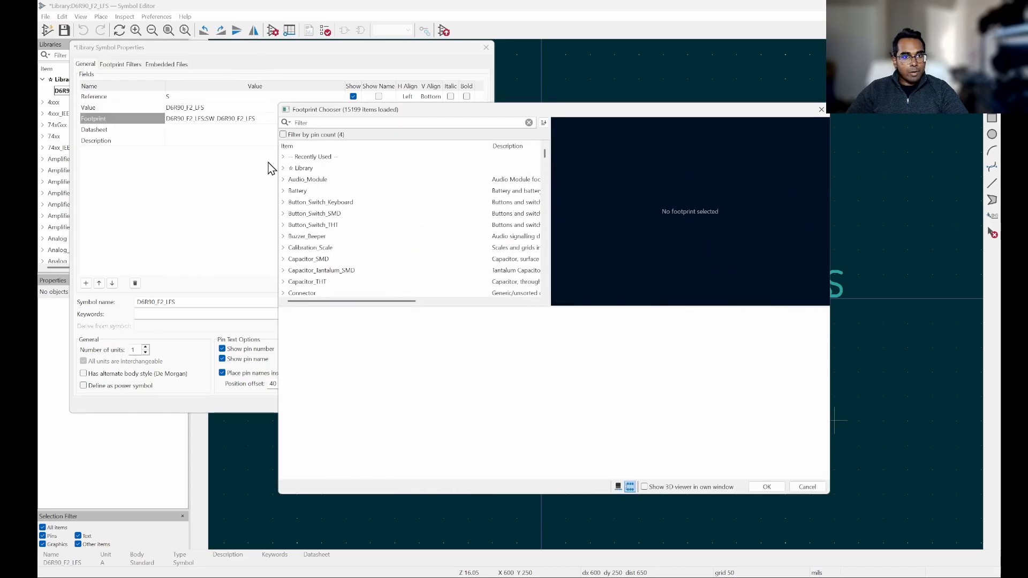
{"action": "left_click", "coordinate": [284, 168]}
{"action": "left_click", "coordinate": [312, 180]}
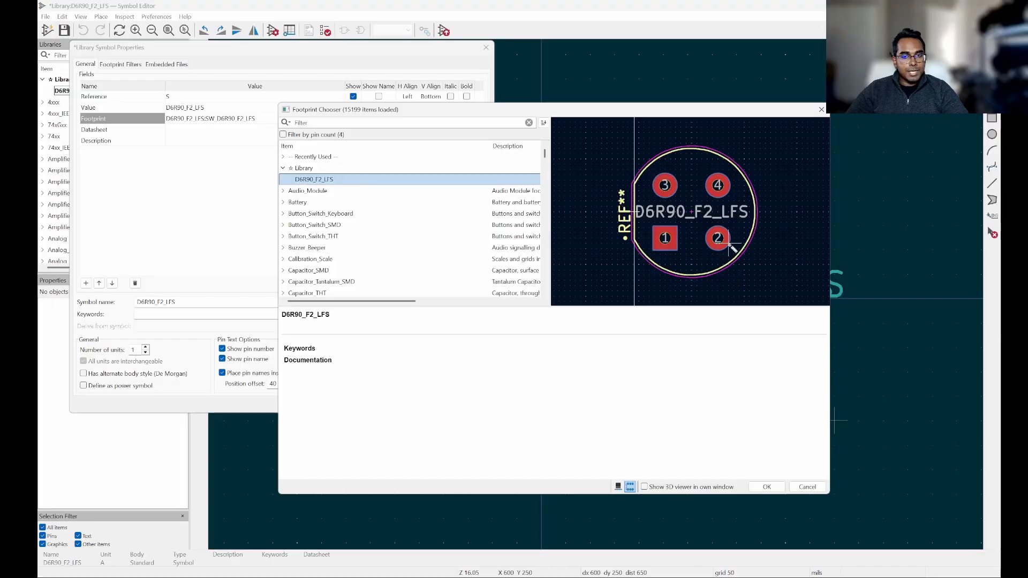
{"action": "double_click", "coordinate": [320, 181]}
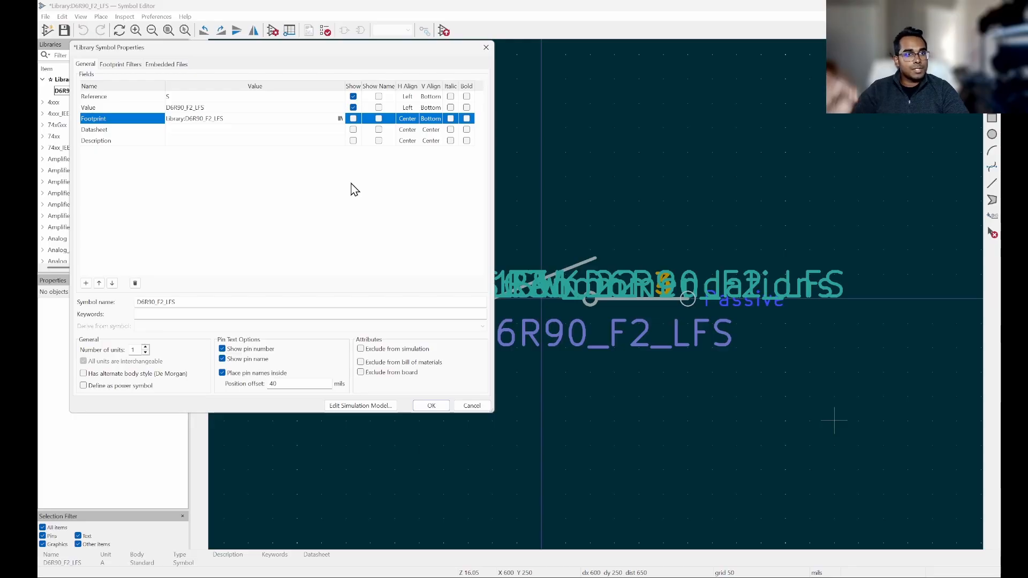
{"action": "left_click", "coordinate": [431, 407]}
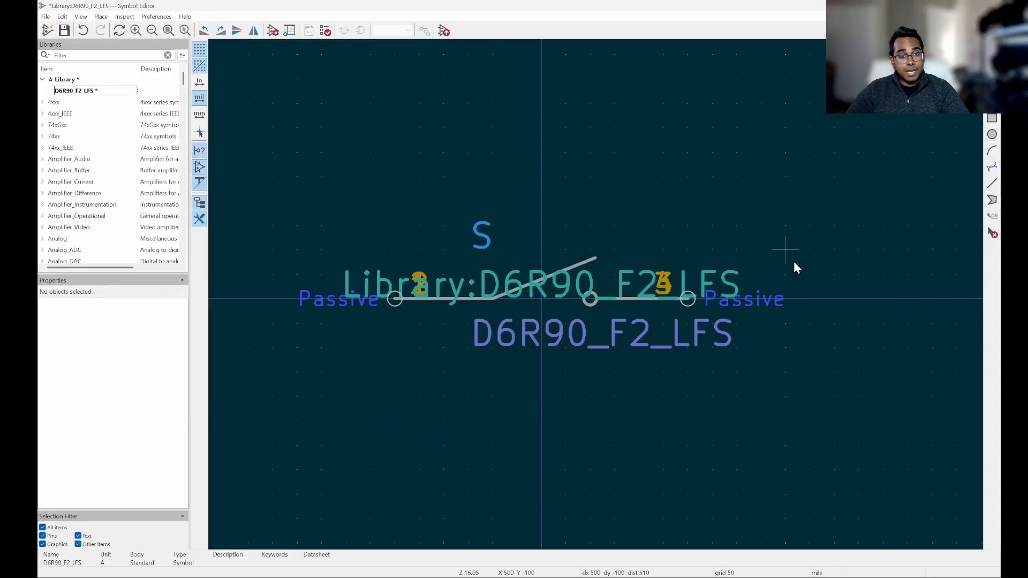
Move the Library:D6R90_F2_LFS footprint text below the symbol's value text
{"action": "scroll", "coordinate": [722, 291], "scroll_direction": "up", "scroll_amount": 2}
{"action": "scroll", "coordinate": [867, 230], "scroll_direction": "down", "scroll_amount": 2}
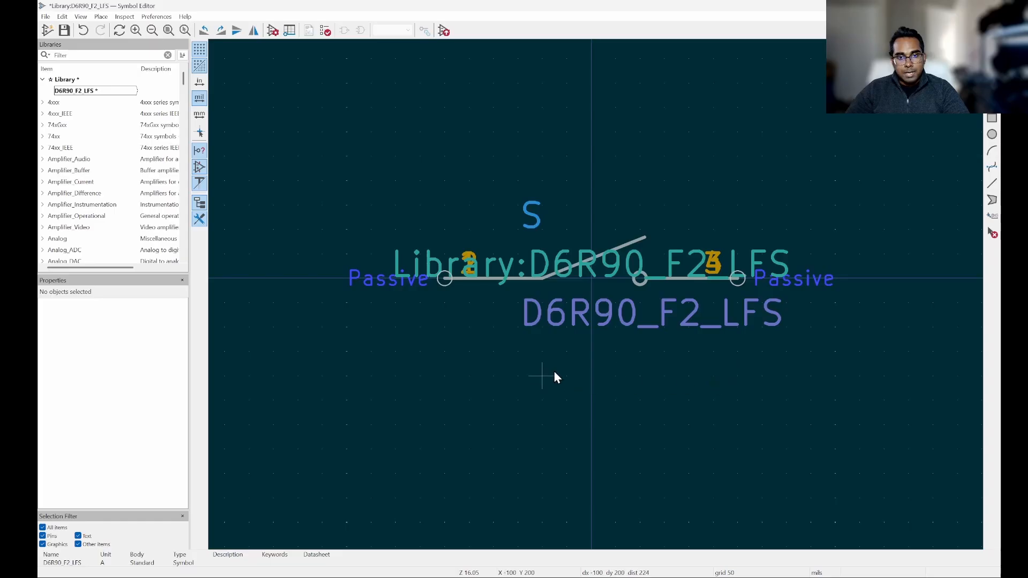
{"action": "scroll", "coordinate": [692, 261], "scroll_direction": "up", "scroll_amount": 2}
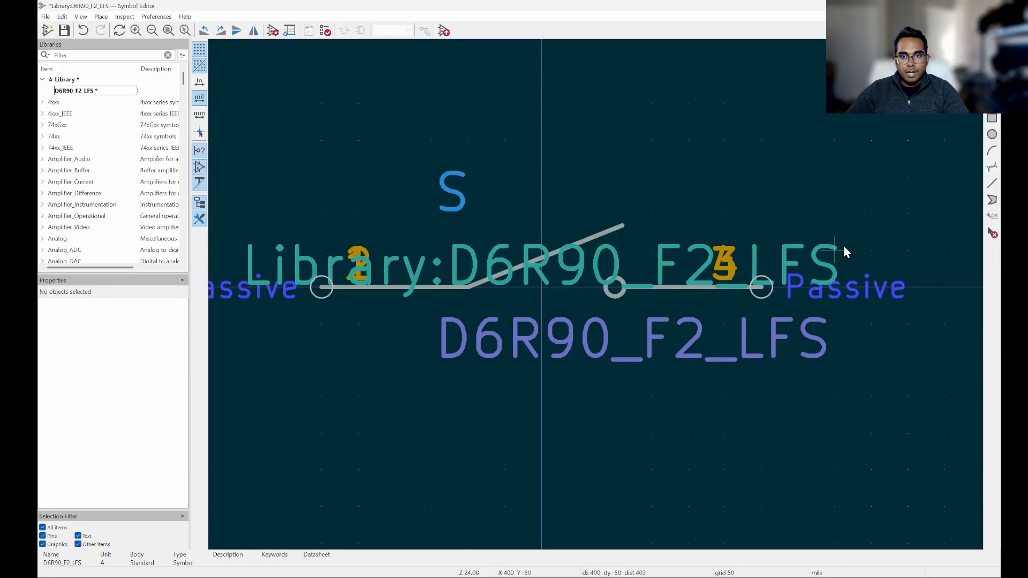
{"action": "left_click", "coordinate": [819, 251]}
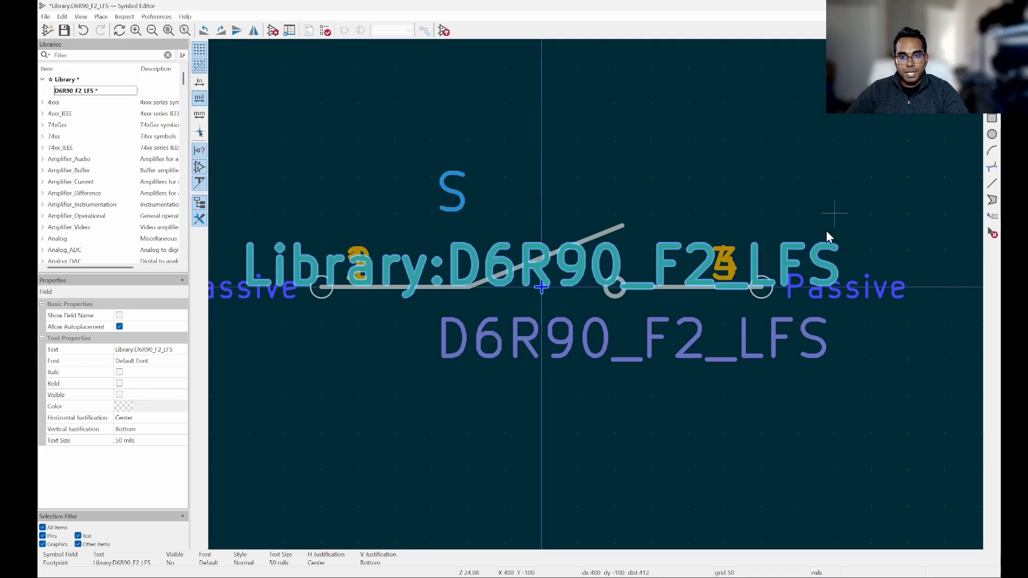
{"action": "left_click_drag", "start_coordinate": [827, 236], "coordinate": [834, 377]}
{"action": "left_click", "coordinate": [890, 367]}
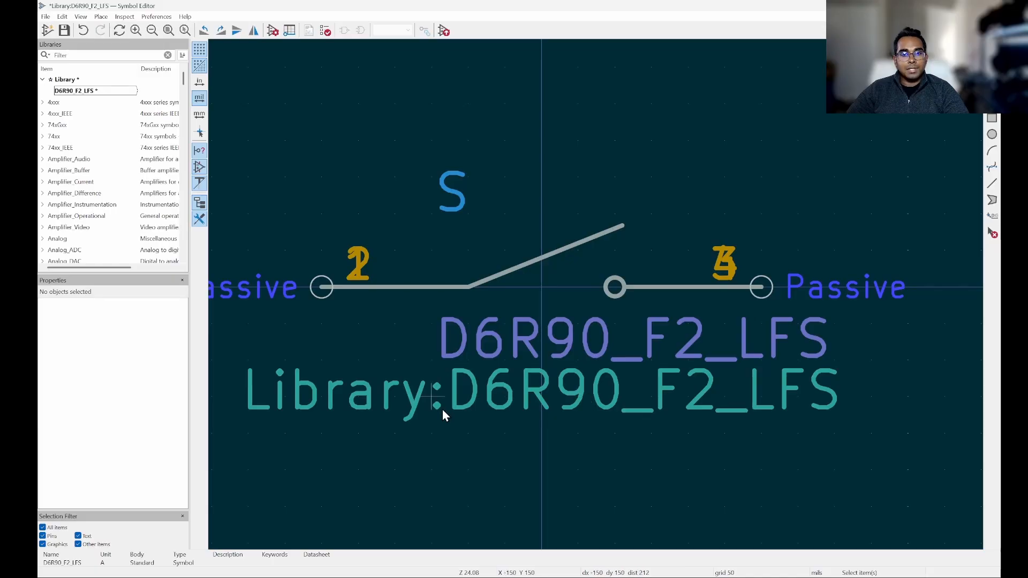
{"action": "left_click", "coordinate": [684, 346]}
{"action": "left_click", "coordinate": [693, 423]}
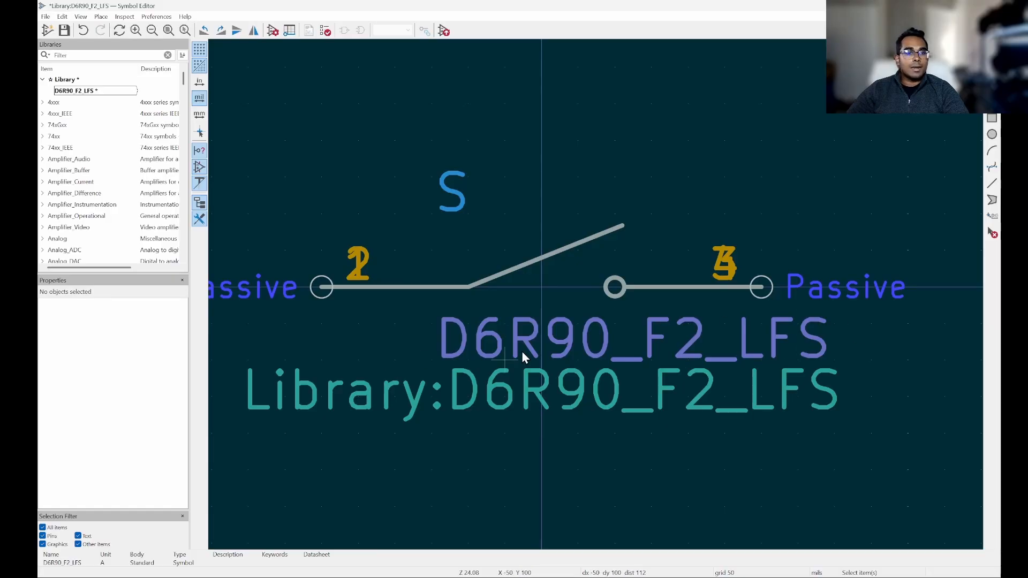
{"action": "left_click", "coordinate": [720, 397]}
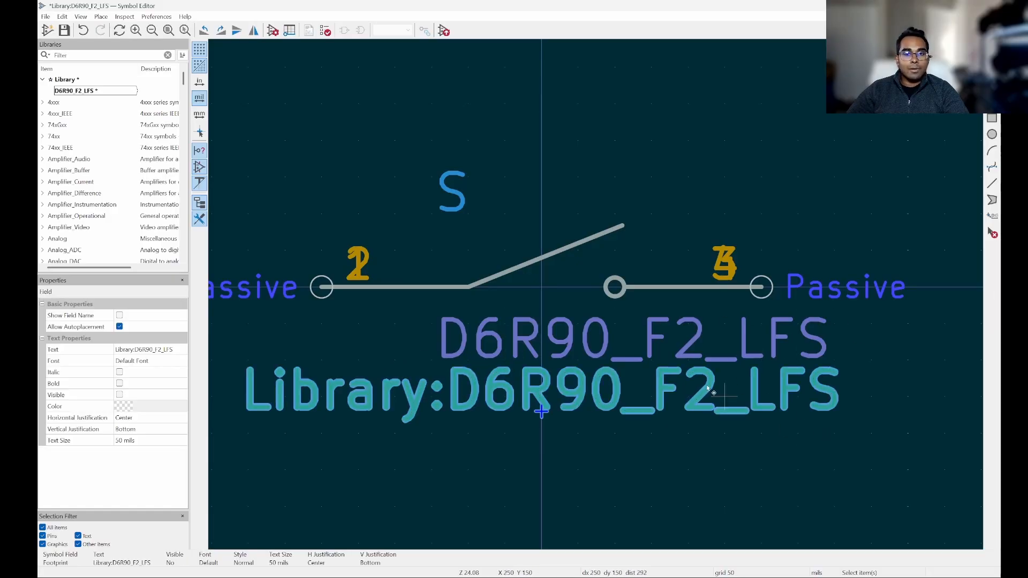
{"action": "left_click", "coordinate": [744, 520]}
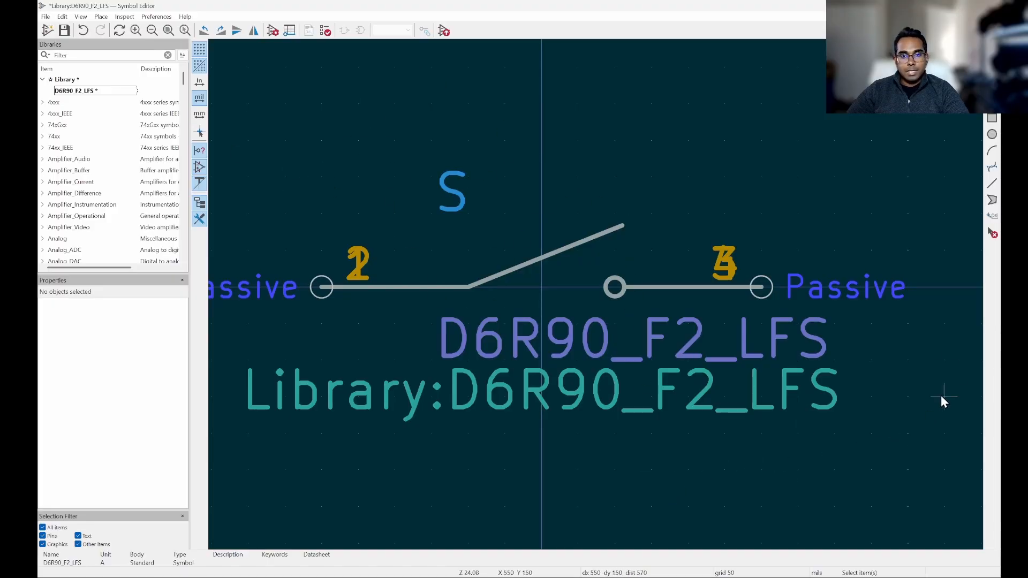
Set the D6R90_F2_LFS value text's horizontal justification to Center and centre it on the vertical axis just below the switch
{"action": "scroll", "coordinate": [940, 396], "scroll_direction": "down", "scroll_amount": 2}
{"action": "scroll", "coordinate": [803, 314], "scroll_direction": "up", "scroll_amount": 2}
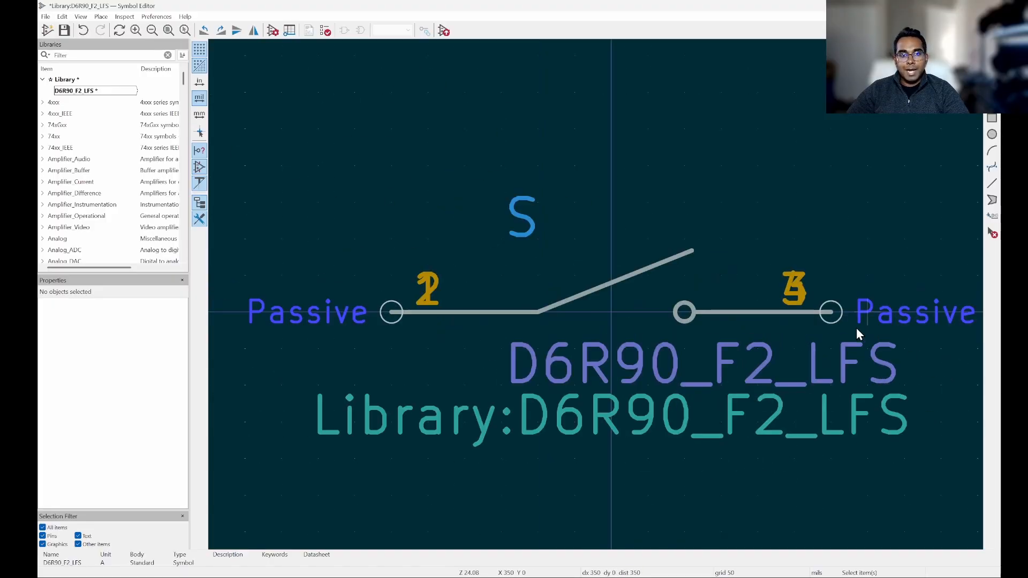
{"action": "left_click", "coordinate": [720, 372]}
{"action": "key", "text": "m"}
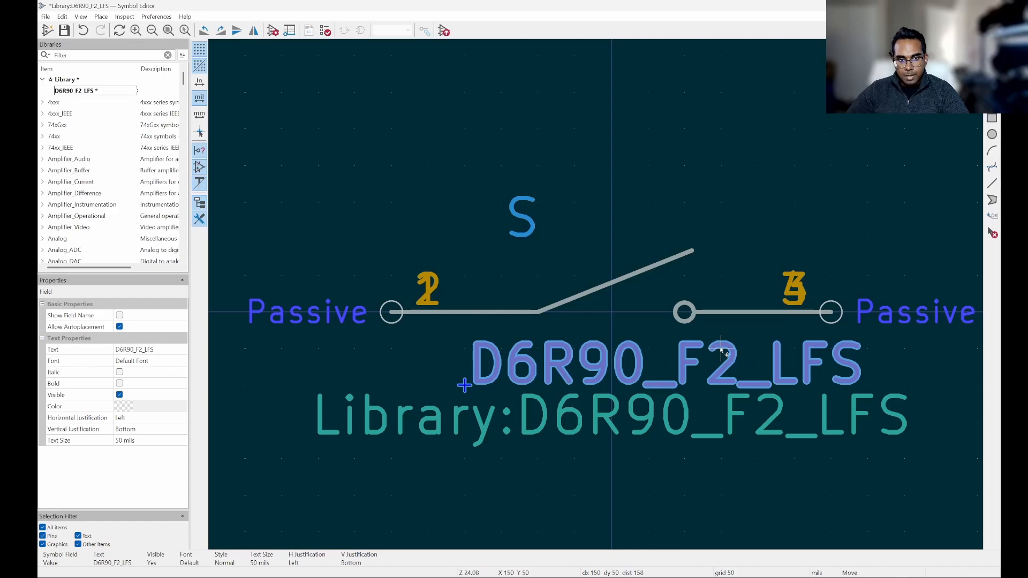
{"action": "key", "text": "Escape"}
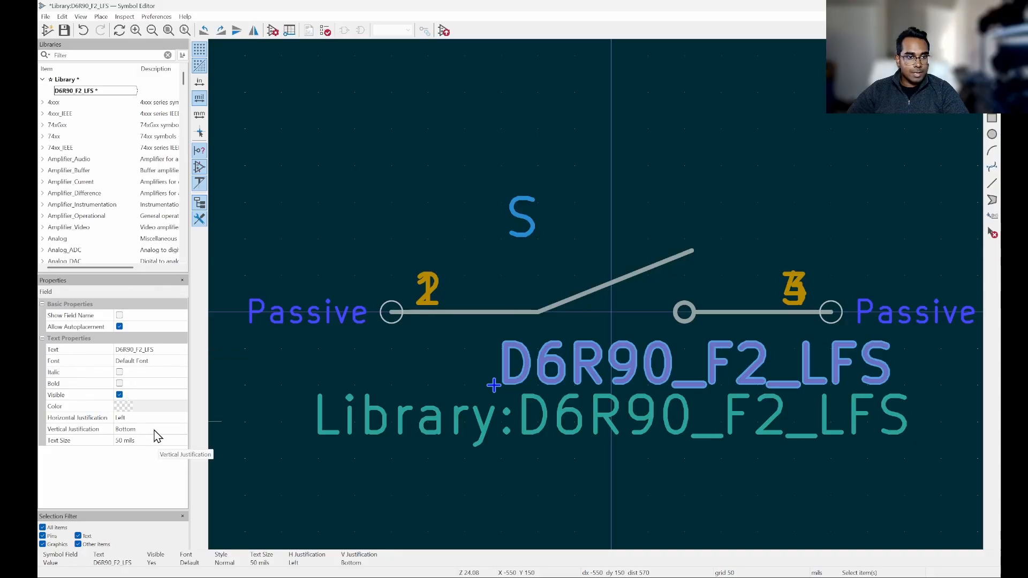
{"action": "left_click", "coordinate": [140, 418]}
{"action": "left_click", "coordinate": [140, 419]}
{"action": "left_click", "coordinate": [140, 452]}
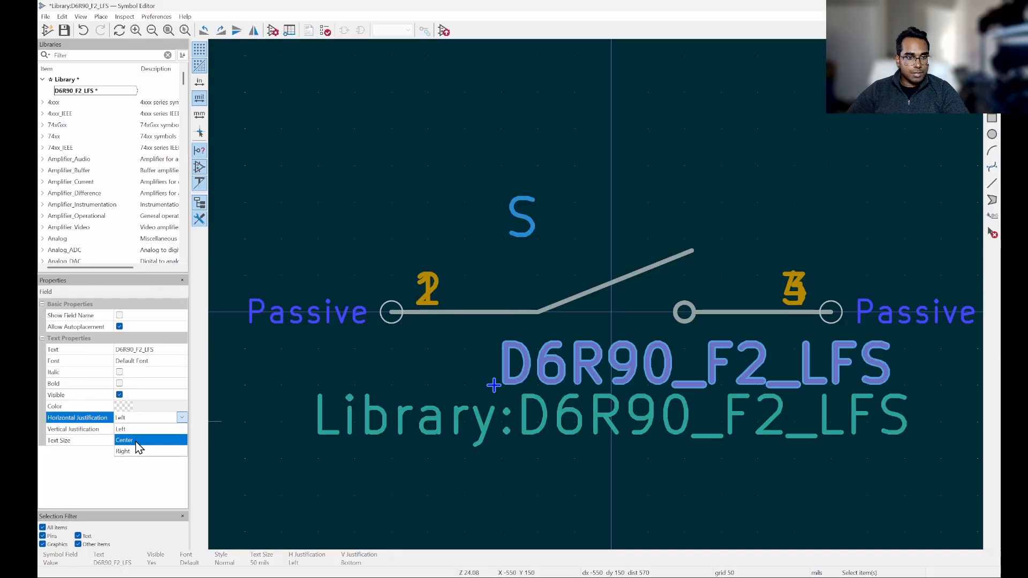
{"action": "left_click", "coordinate": [495, 398]}
{"action": "left_click", "coordinate": [497, 399]}
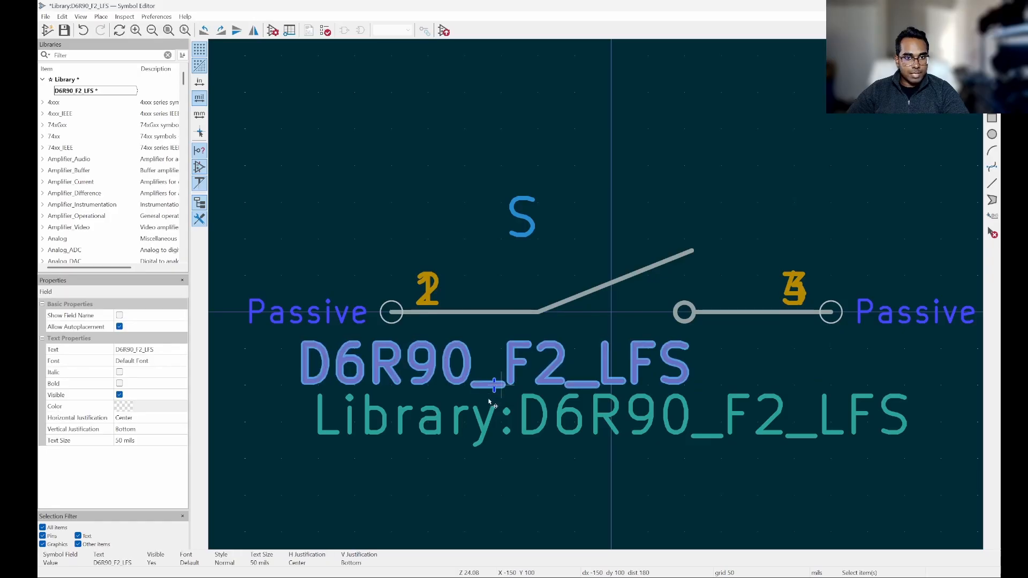
{"action": "left_click_drag", "start_coordinate": [494, 389], "coordinate": [616, 377]}
{"action": "left_click", "coordinate": [802, 216]}
Set the S reference text's horizontal justification to Center and centre it on the vertical axis above the switch
{"action": "left_click", "coordinate": [523, 217]}
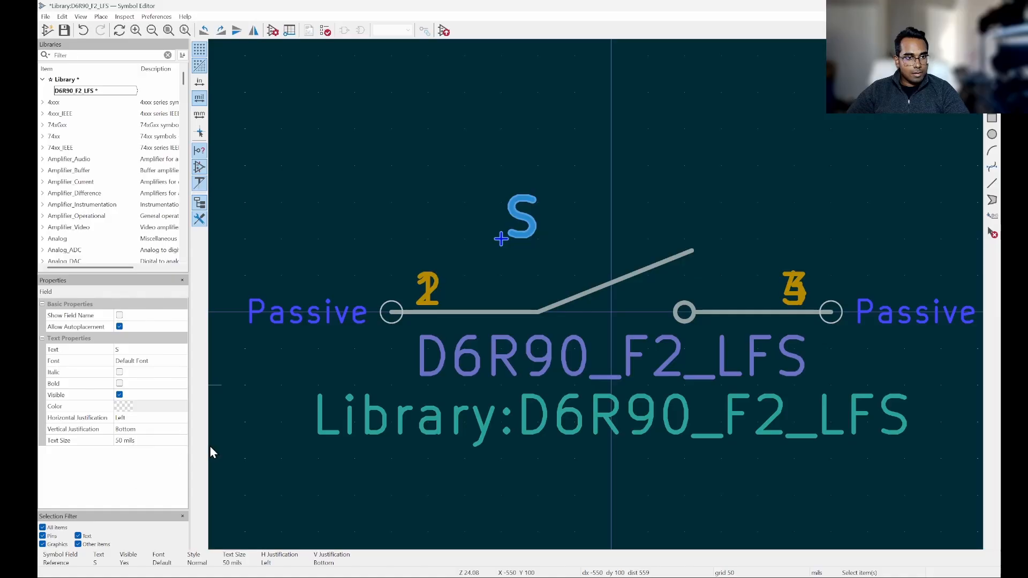
{"action": "left_click", "coordinate": [145, 418]}
{"action": "left_click", "coordinate": [146, 419]}
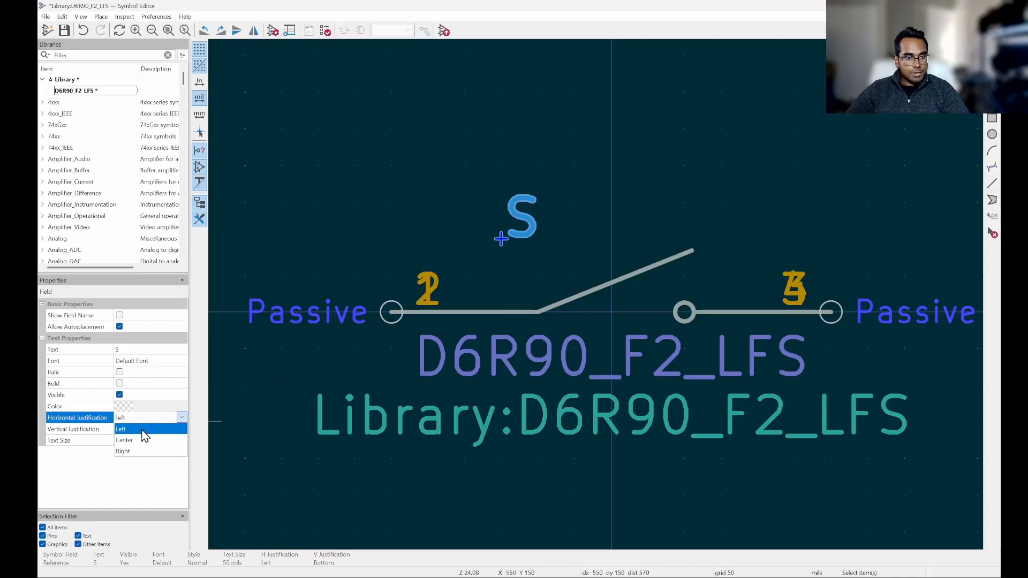
{"action": "left_click", "coordinate": [139, 438]}
{"action": "left_click_drag", "start_coordinate": [502, 238], "coordinate": [609, 228]}
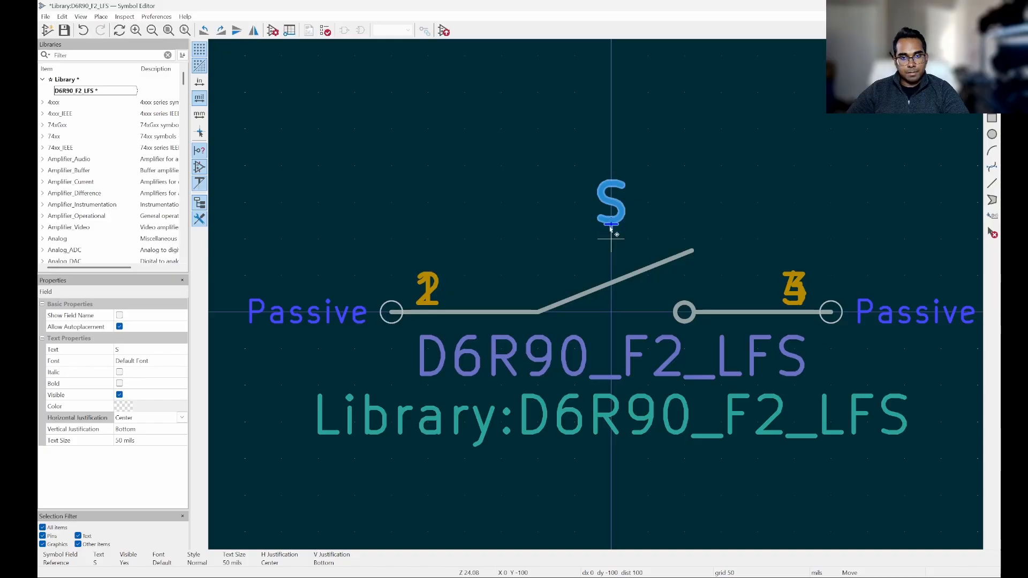
{"action": "left_click", "coordinate": [840, 213]}
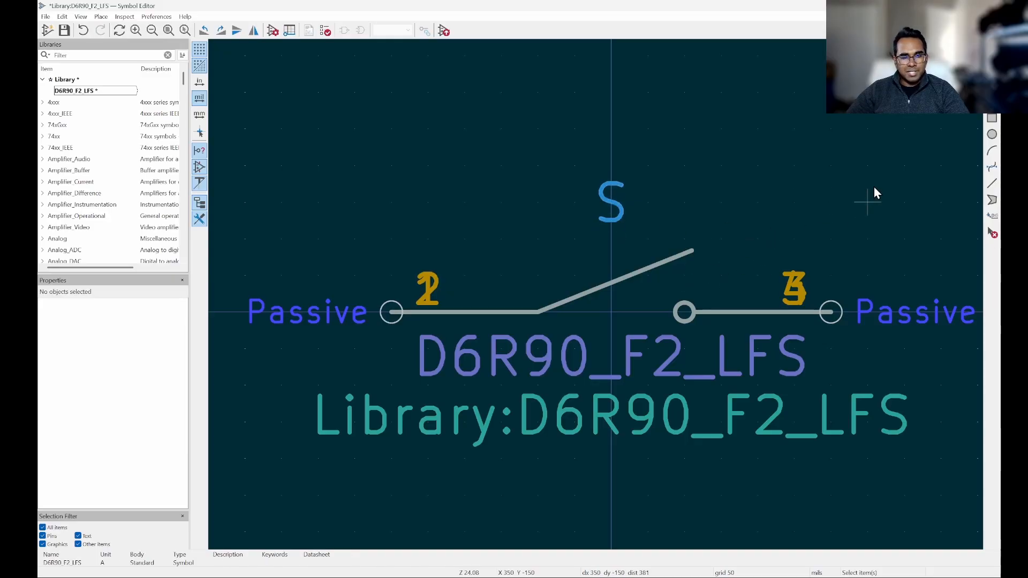
Change the symbol's reference designator to SW in its properties
{"action": "double_click", "coordinate": [791, 170]}
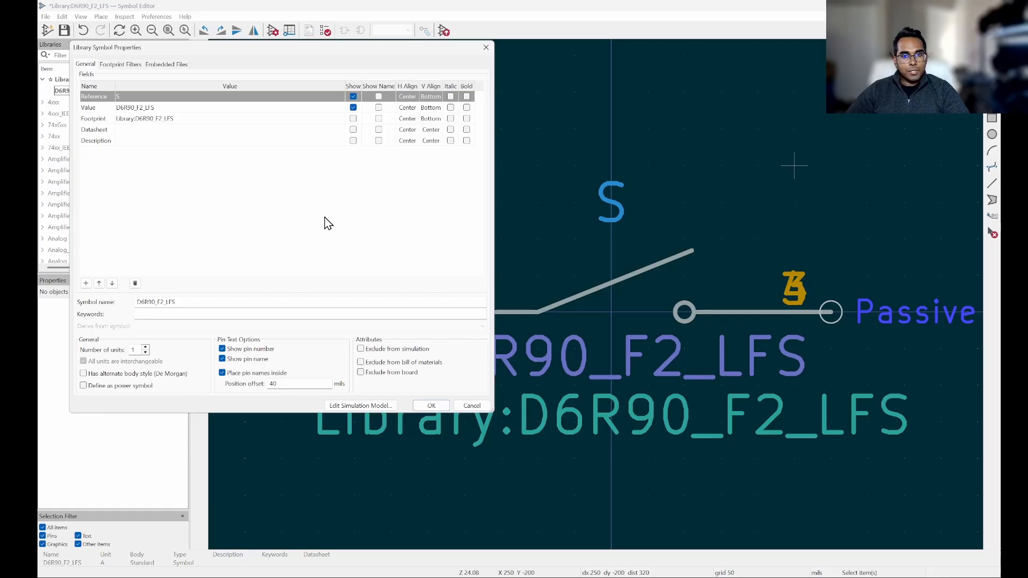
{"action": "left_click", "coordinate": [142, 98]}
{"action": "left_click", "coordinate": [160, 98]}
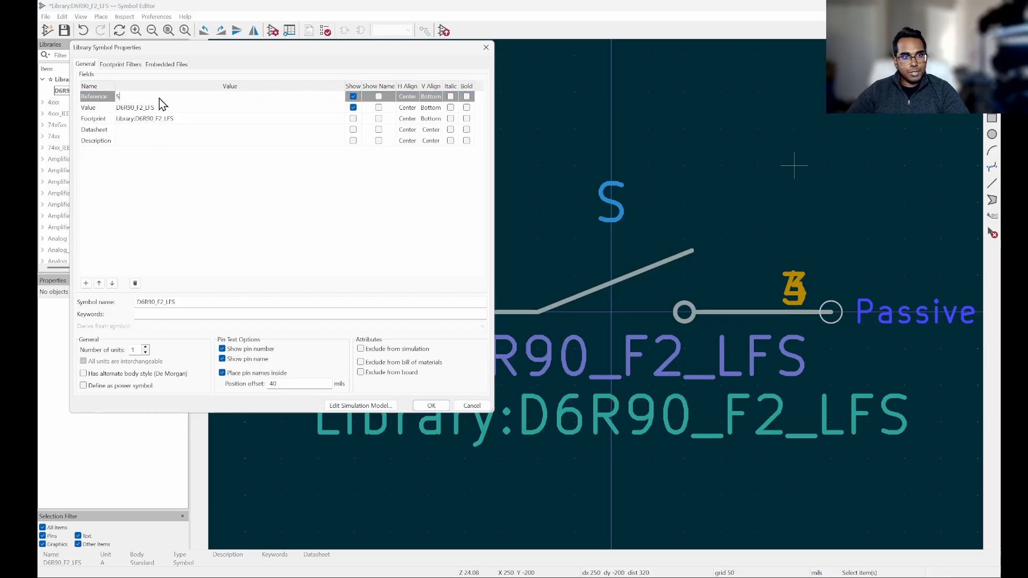
{"action": "left_click", "coordinate": [168, 226]}
{"action": "left_click", "coordinate": [142, 99]}
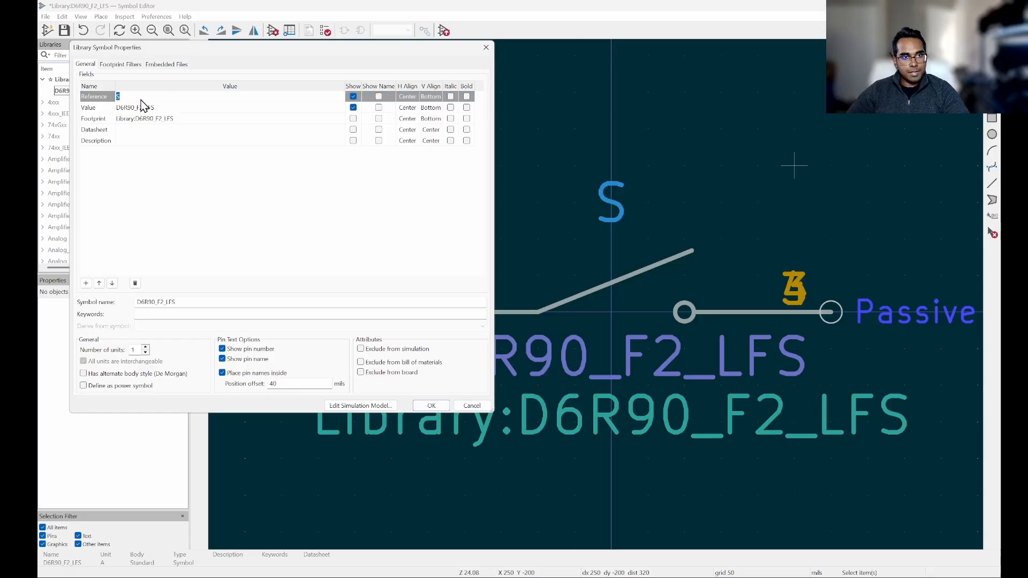
{"action": "type", "text": "SW"}
{"action": "left_click", "coordinate": [331, 201]}
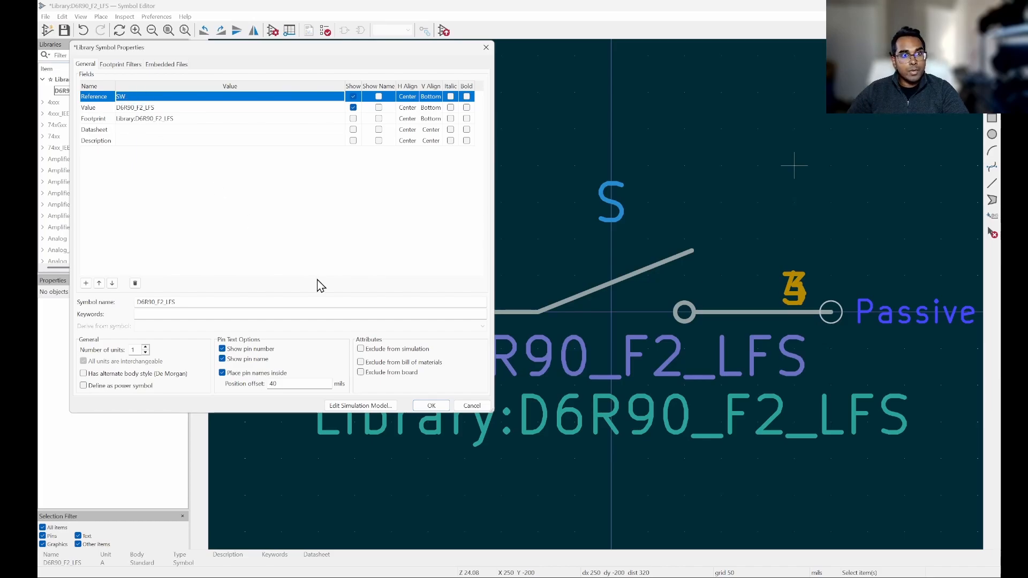
{"action": "left_click", "coordinate": [431, 405]}
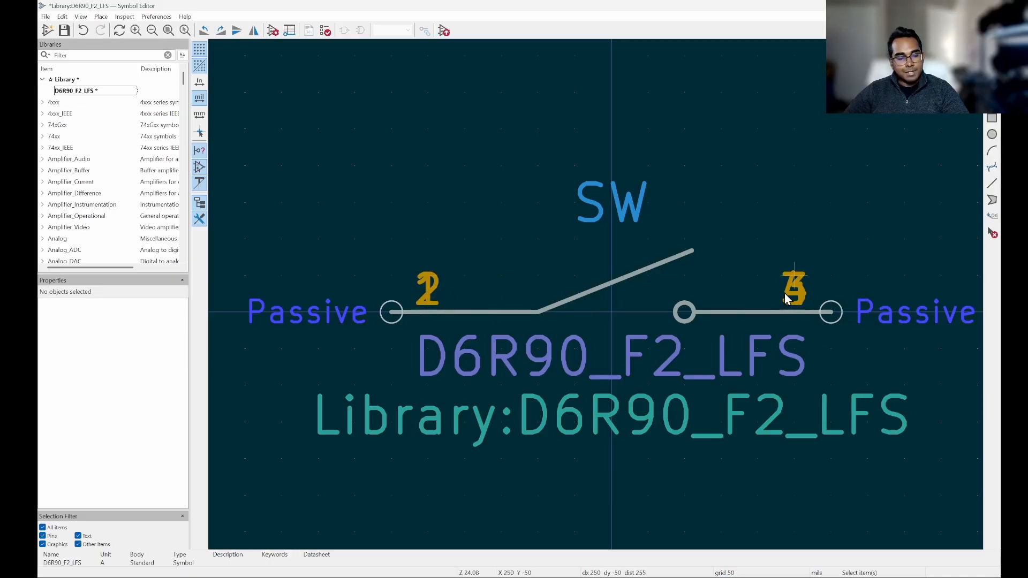
Check the overlapping pin numbers at both ends of the switch and save the D6R90_F2_LFS symbol
{"action": "scroll", "coordinate": [423, 284], "scroll_direction": "up", "scroll_amount": 5}
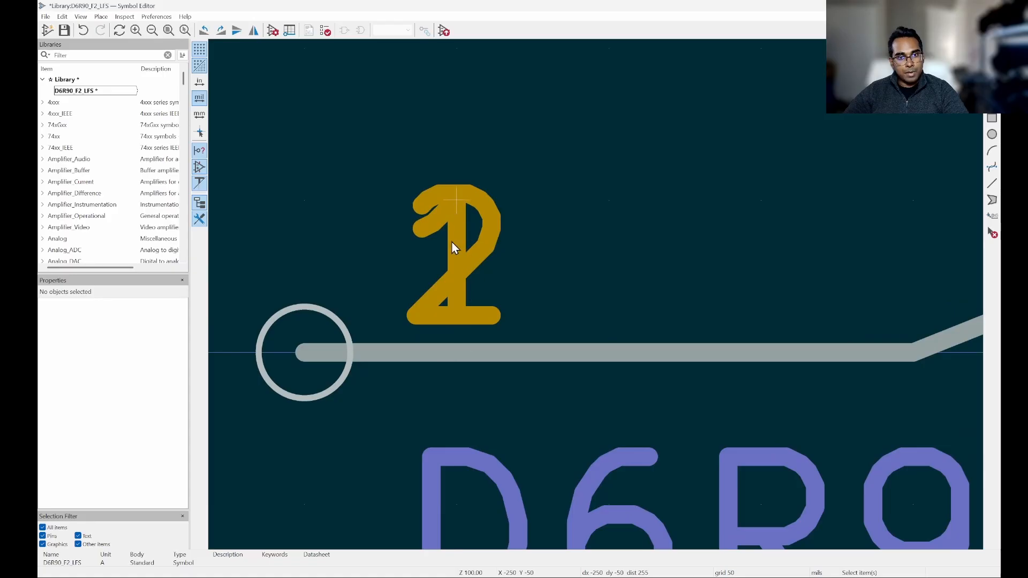
{"action": "scroll", "coordinate": [442, 292], "scroll_direction": "down", "scroll_amount": 1}
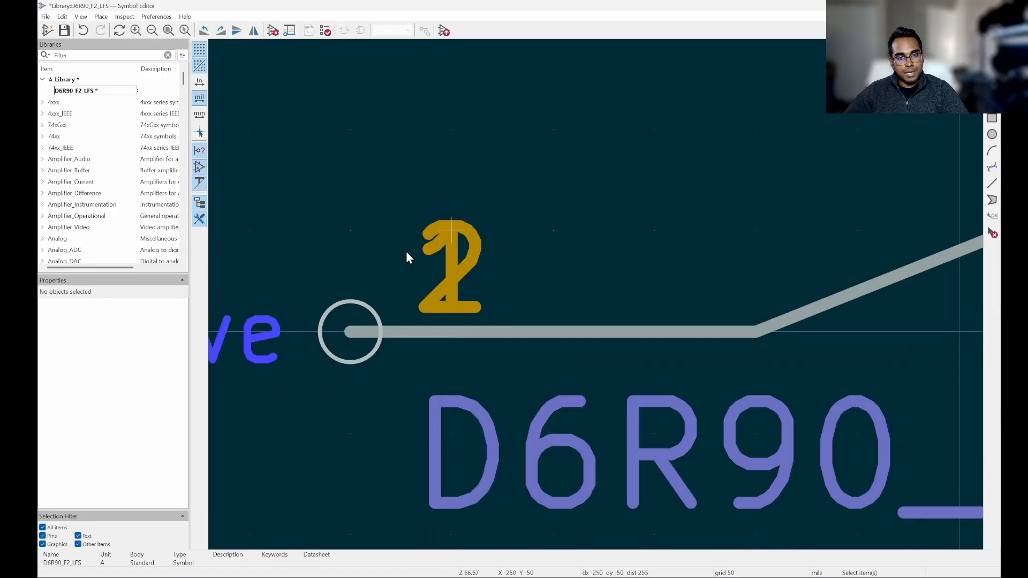
{"action": "scroll", "coordinate": [405, 258], "scroll_direction": "down", "scroll_amount": 4}
{"action": "scroll", "coordinate": [659, 270], "scroll_direction": "up", "scroll_amount": 5}
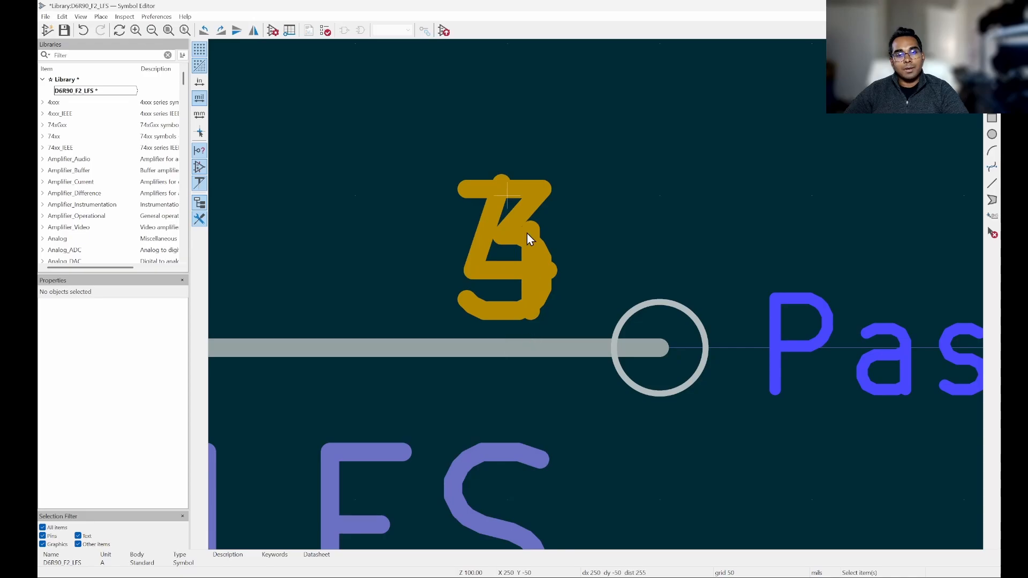
{"action": "scroll", "coordinate": [718, 322], "scroll_direction": "down", "scroll_amount": 4}
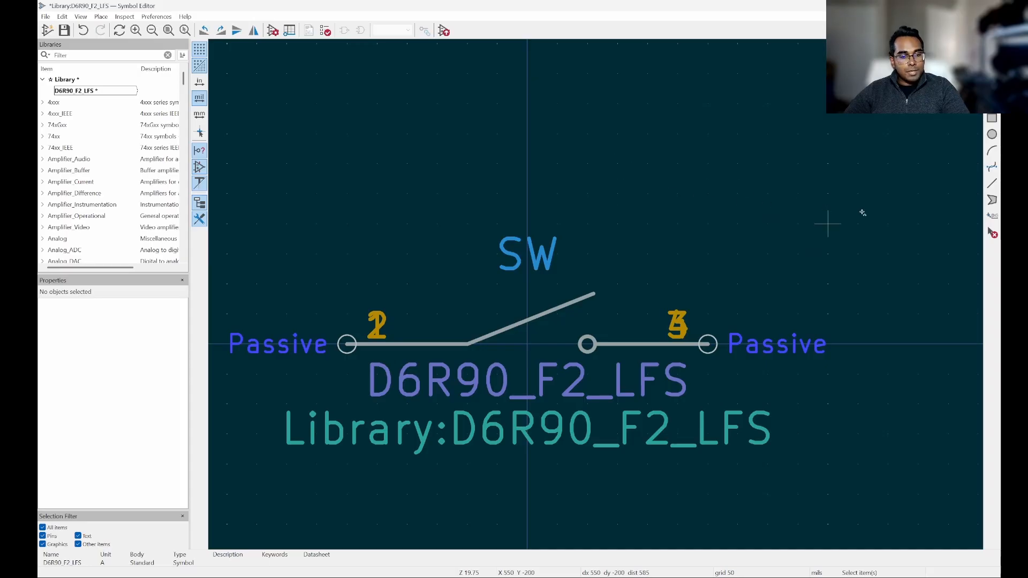
{"action": "key", "text": "ctrl+s"}
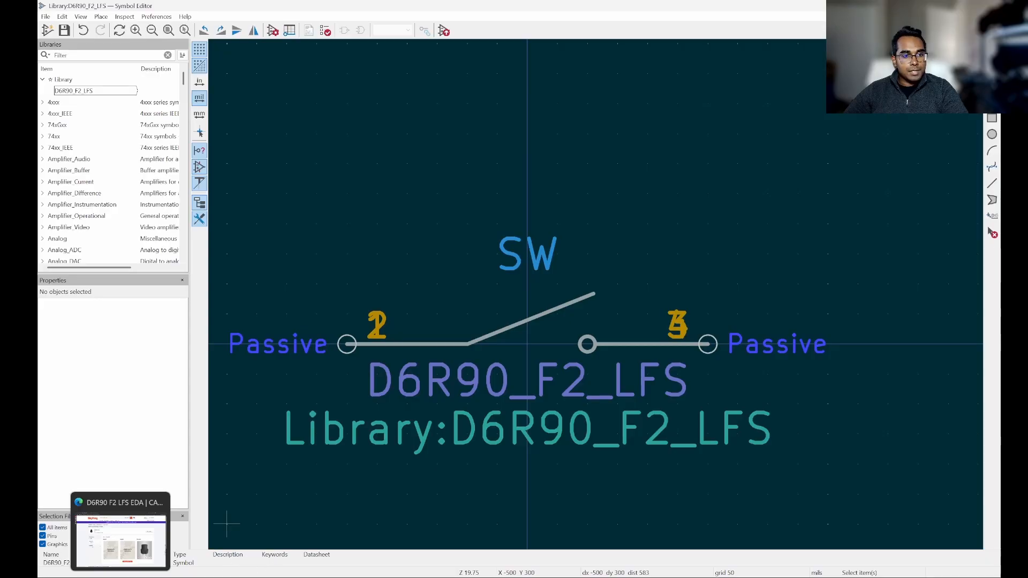
Switch to the usb_flashlight project window and bring up the D6R90_F2_LFS footprint in the Footprint Editor
{"action": "mouse_move", "coordinate": [233, 577]}
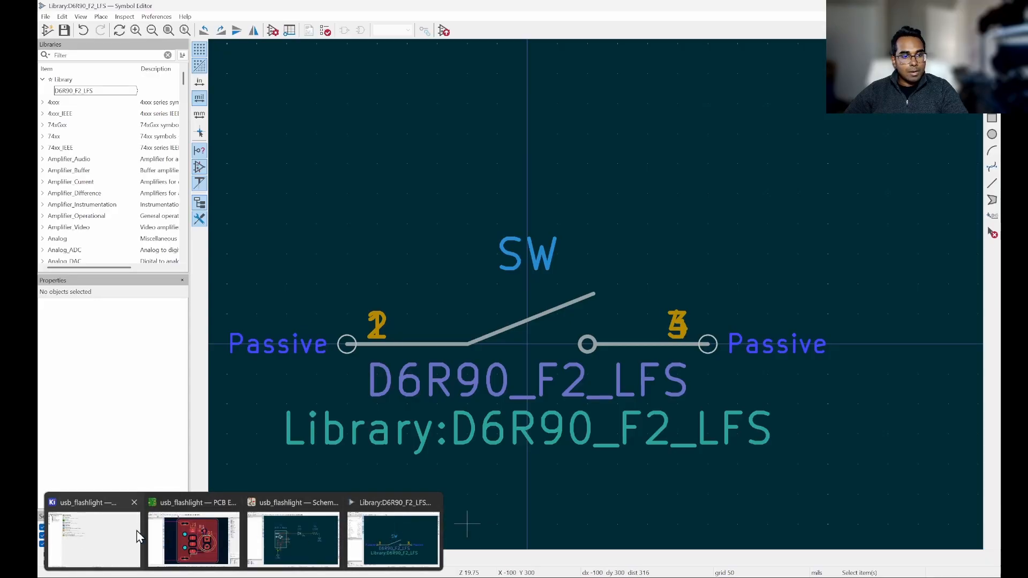
{"action": "left_click", "coordinate": [96, 533]}
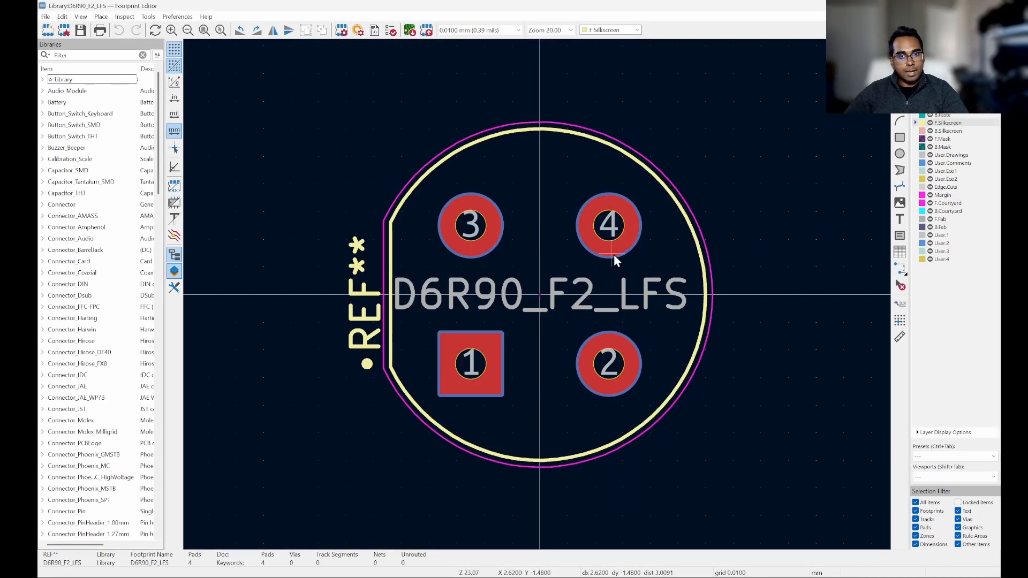
Examine the four numbered pads and the outline of the D6R90_F2_LFS footprint
{"action": "scroll", "coordinate": [754, 380], "scroll_direction": "up", "scroll_amount": 2}
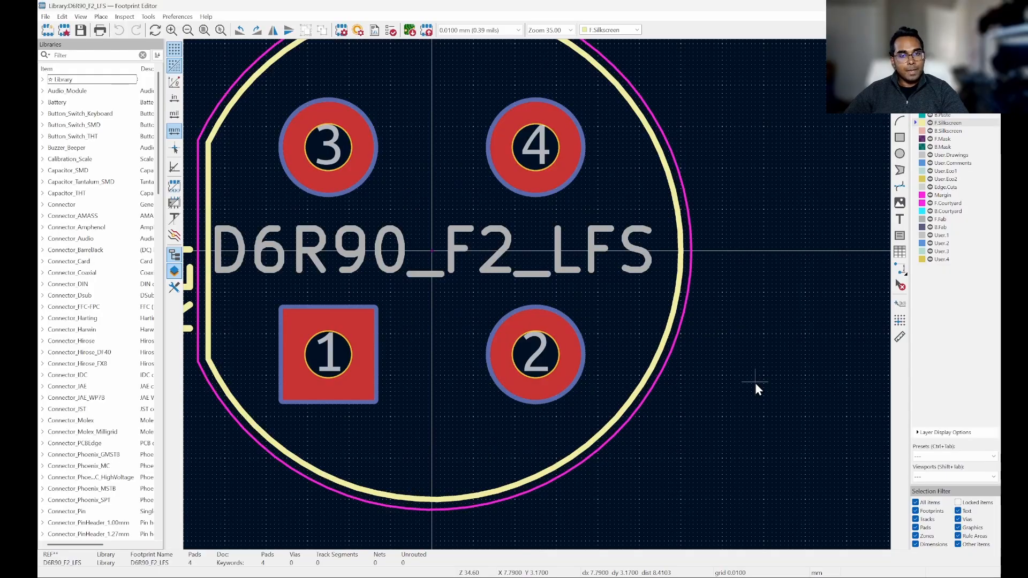
{"action": "scroll", "coordinate": [682, 326], "scroll_direction": "down", "scroll_amount": 4}
{"action": "scroll", "coordinate": [683, 326], "scroll_direction": "up", "scroll_amount": 4}
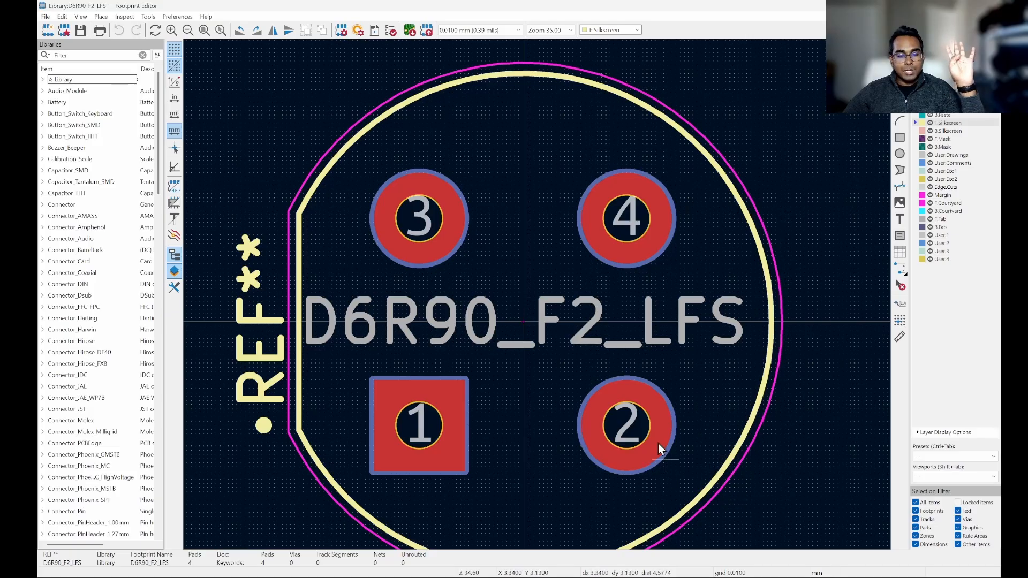
{"action": "scroll", "coordinate": [643, 428], "scroll_direction": "down", "scroll_amount": 2}
{"action": "scroll", "coordinate": [568, 355], "scroll_direction": "up", "scroll_amount": 1}
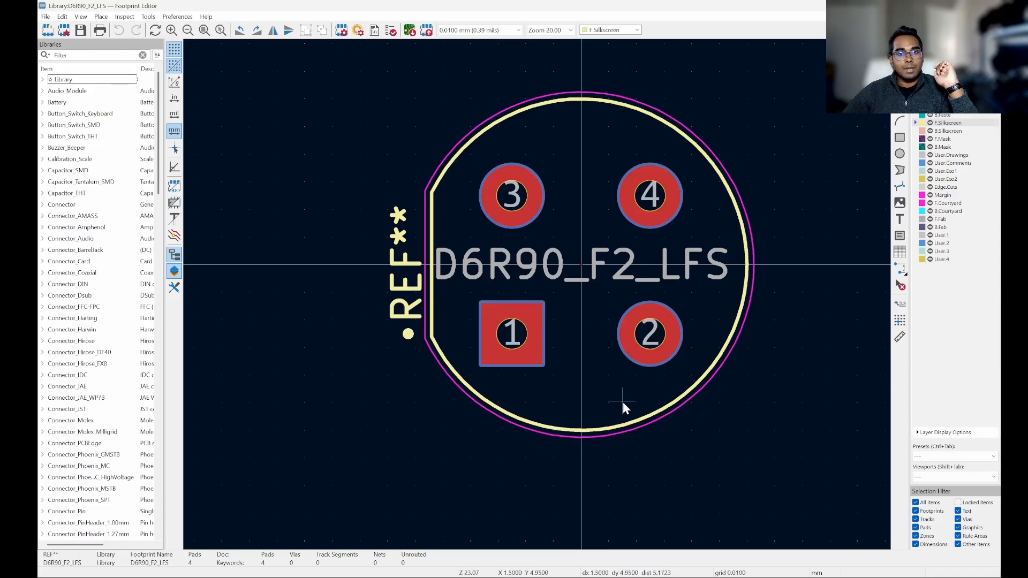
{"action": "scroll", "coordinate": [616, 322], "scroll_direction": "down", "scroll_amount": 1}
{"action": "scroll", "coordinate": [606, 278], "scroll_direction": "up", "scroll_amount": 3}
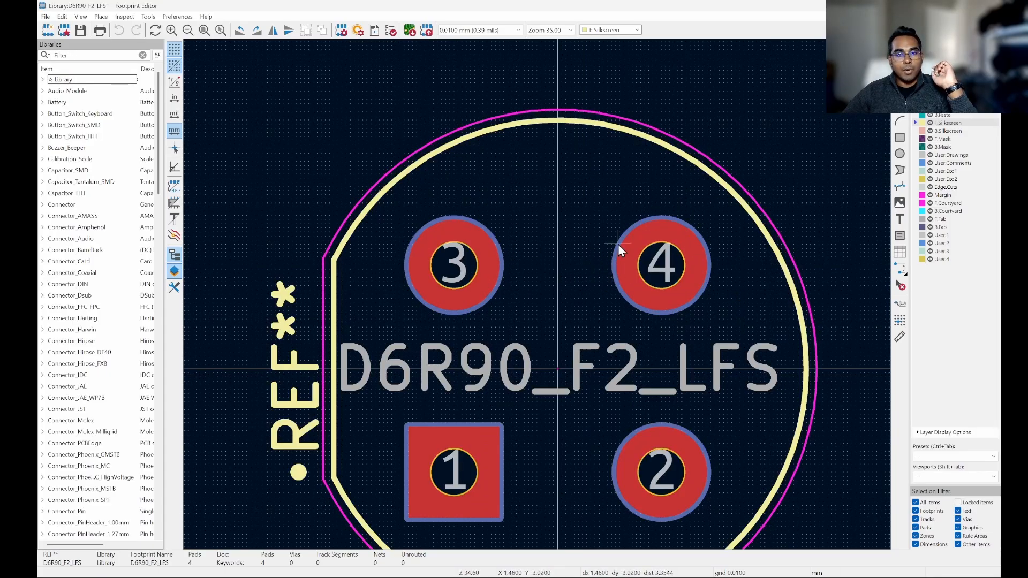
{"action": "scroll", "coordinate": [622, 247], "scroll_direction": "down", "scroll_amount": 3}
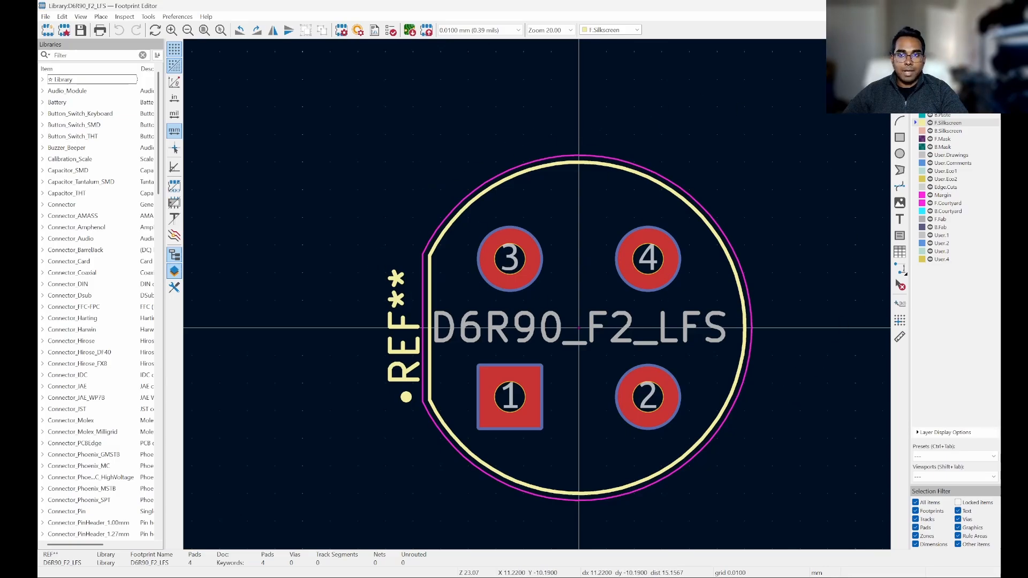
Leave the Footprint Editor and review the D6R90_F2_LFS switch symbol and its pins in the Symbol Editor
{"action": "left_click", "coordinate": [990, 6]}
{"action": "key", "text": "alt+Tab"}
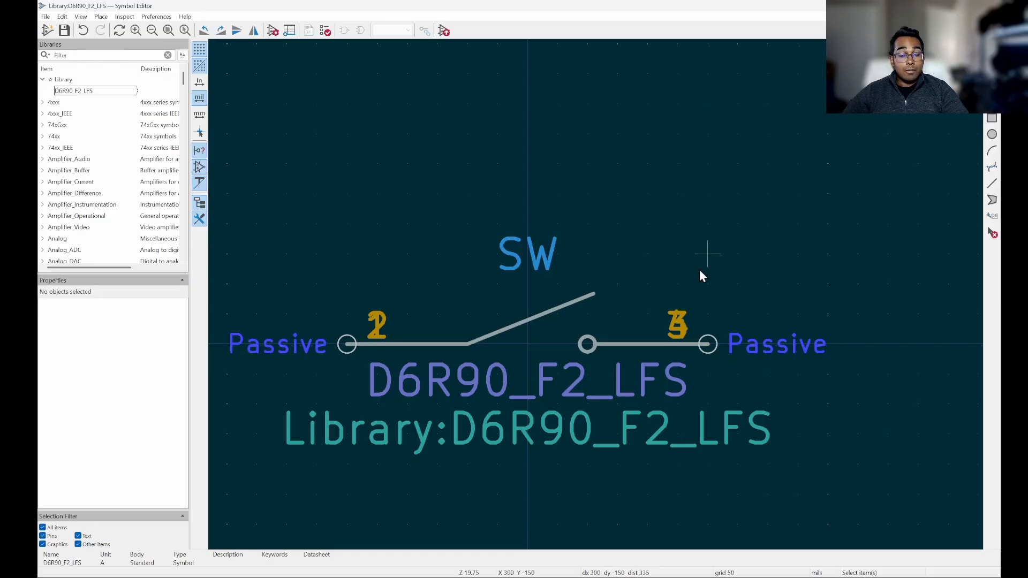
{"action": "scroll", "coordinate": [715, 340], "scroll_direction": "down", "scroll_amount": 3}
{"action": "scroll", "coordinate": [853, 345], "scroll_direction": "up", "scroll_amount": 2}
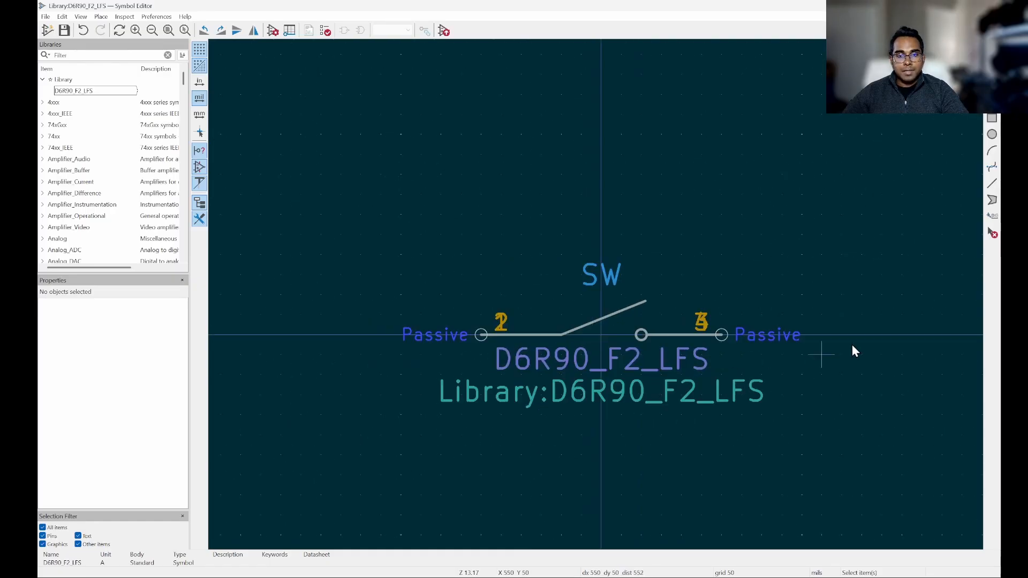
{"action": "scroll", "coordinate": [737, 326], "scroll_direction": "up", "scroll_amount": 1}
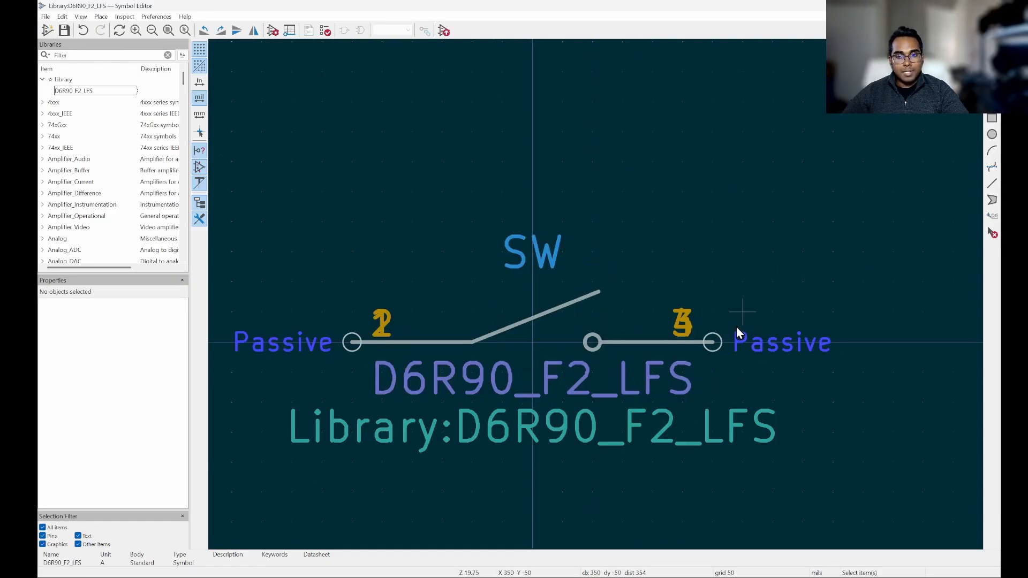
{"action": "scroll", "coordinate": [468, 349], "scroll_direction": "down", "scroll_amount": 2}
{"action": "scroll", "coordinate": [365, 332], "scroll_direction": "up", "scroll_amount": 2}
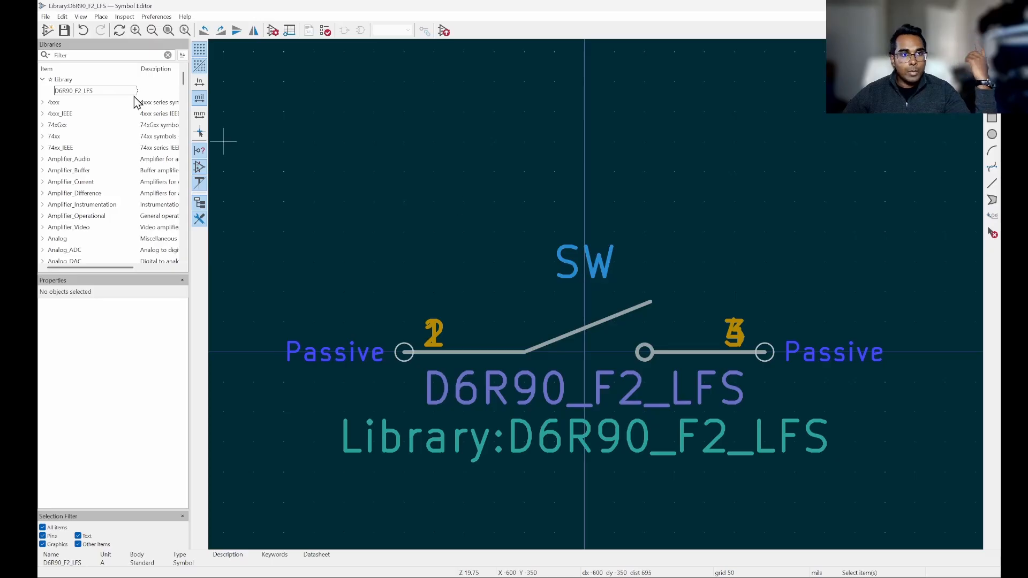
Review the New Symbol settings for the project's Library and dismiss them without creating a symbol
{"action": "right_click", "coordinate": [79, 81]}
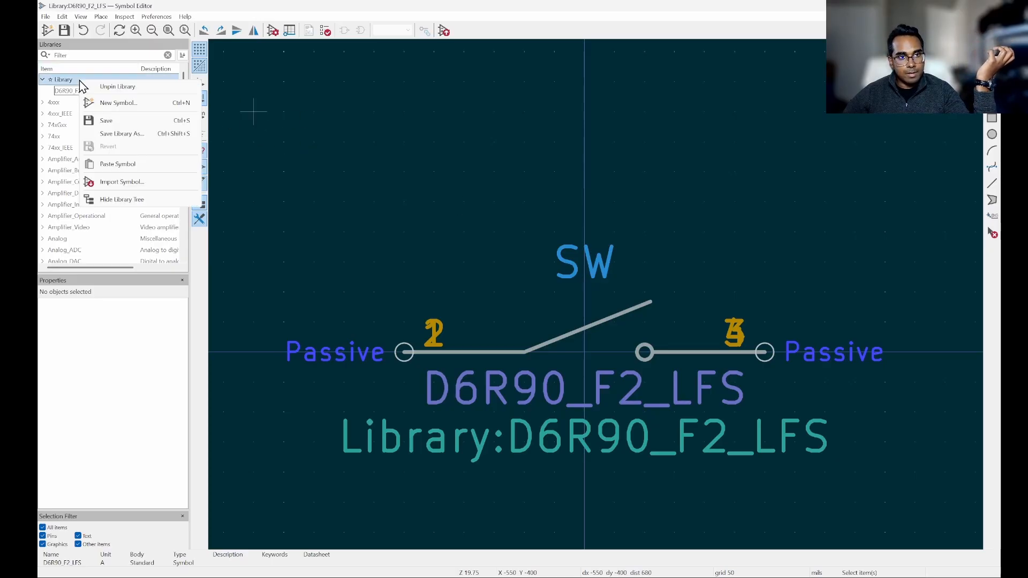
{"action": "left_click", "coordinate": [133, 105]}
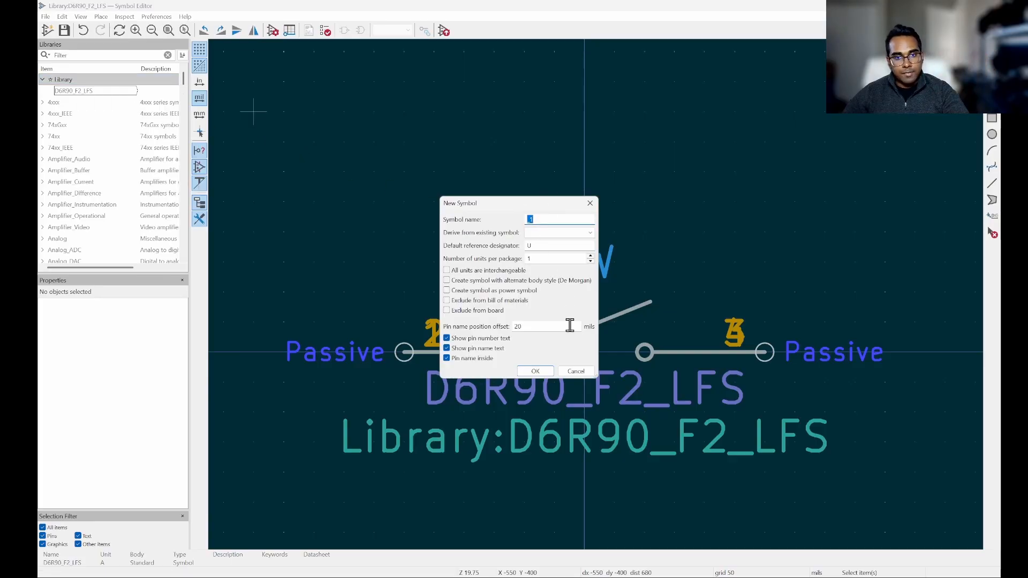
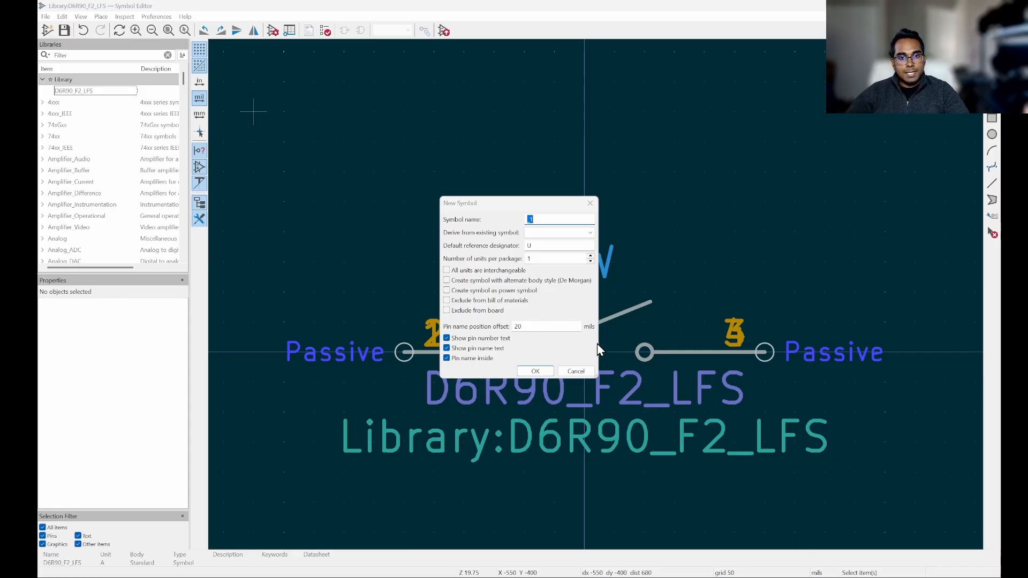
{"action": "left_click", "coordinate": [576, 371]}
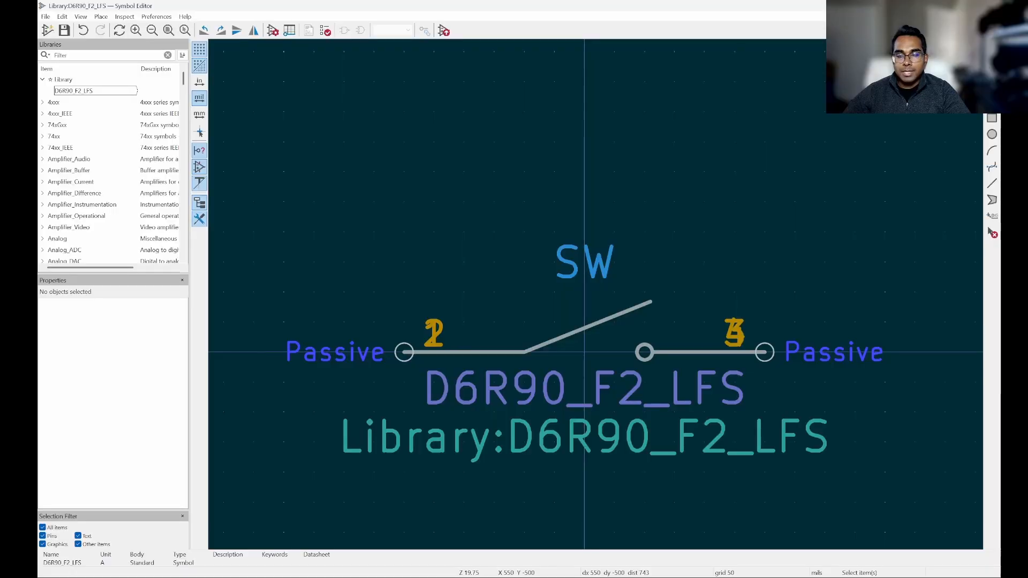
Leave the Symbol Editor and bring up the usb_flashlight schematic in the Schematic Editor
{"action": "left_click", "coordinate": [992, 6]}
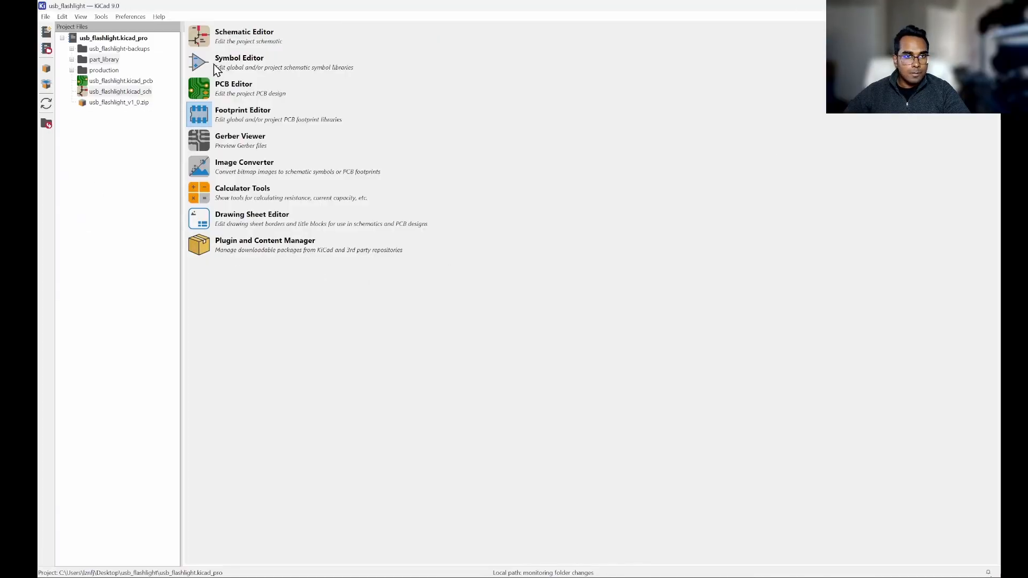
{"action": "mouse_move", "coordinate": [147, 577]}
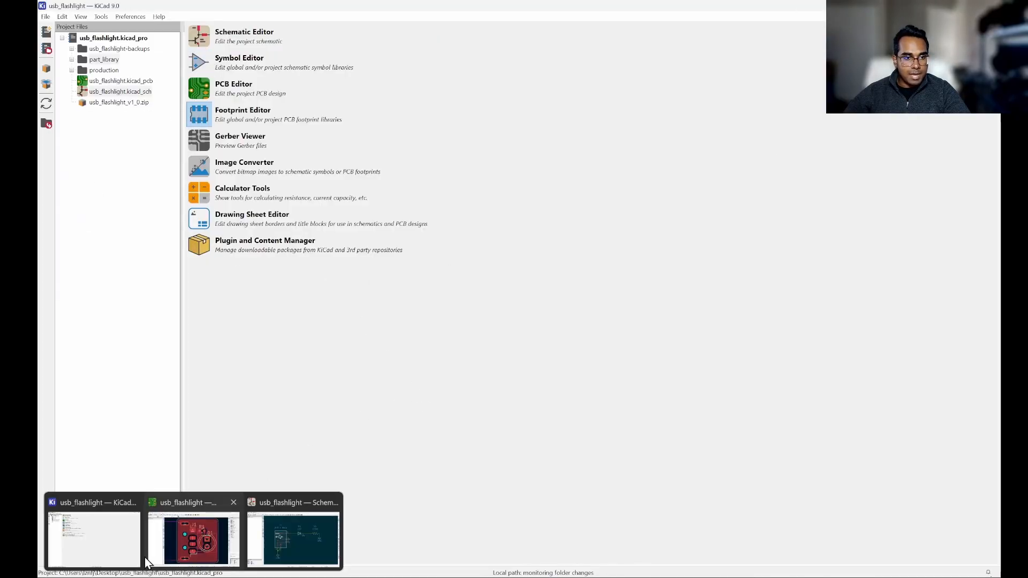
{"action": "left_click", "coordinate": [292, 541]}
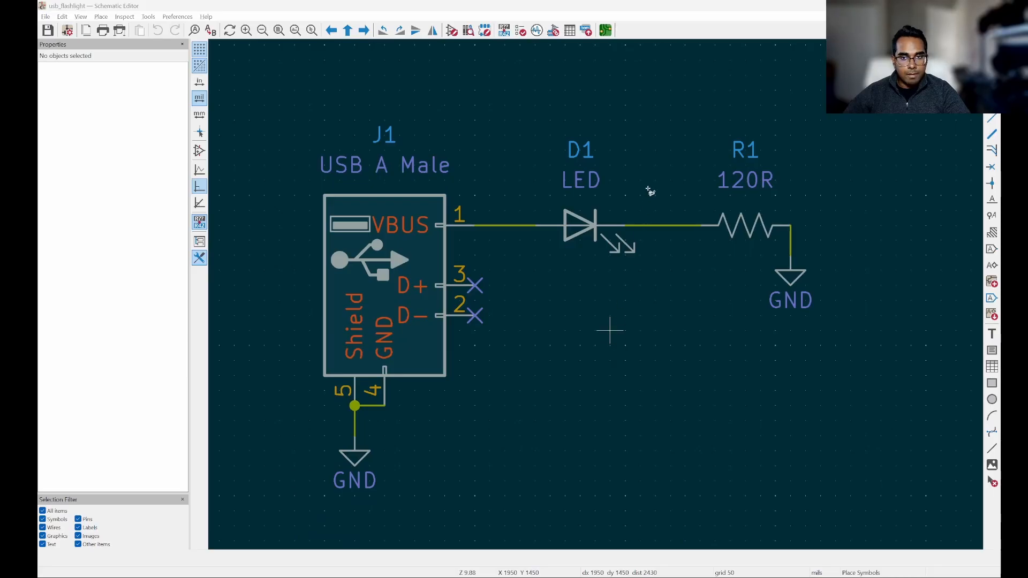
{"action": "left_click", "coordinate": [609, 329]}
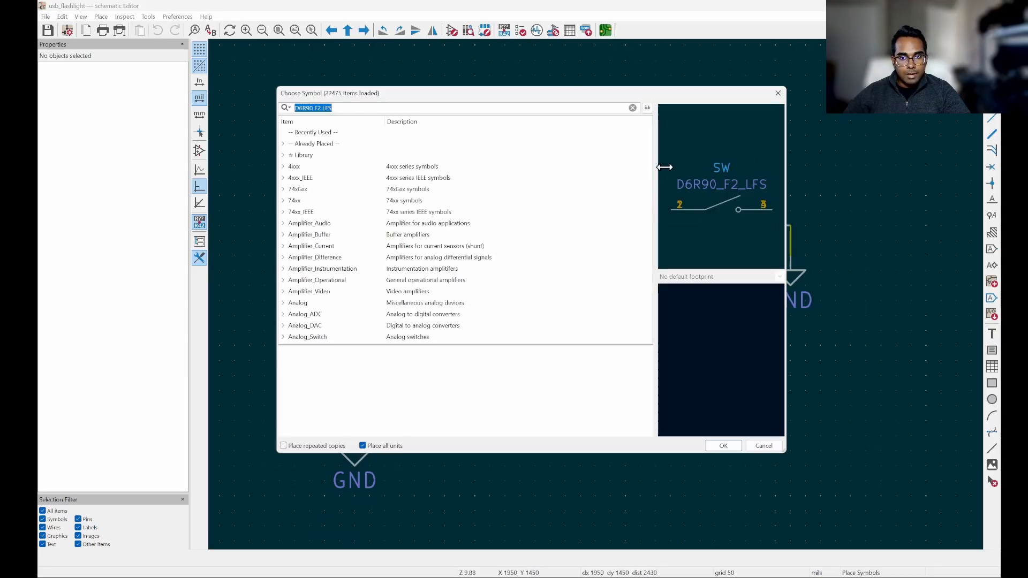
{"action": "left_click", "coordinate": [763, 446]}
{"action": "left_click", "coordinate": [895, 241]}
{"action": "key", "text": "Escape"}
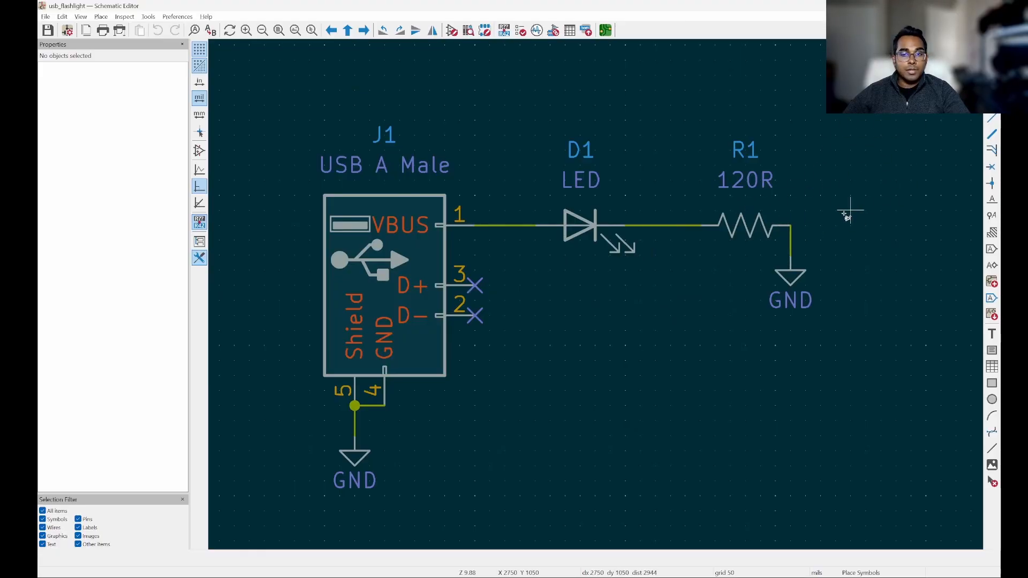
{"action": "scroll", "coordinate": [761, 236], "scroll_direction": "down", "scroll_amount": 1}
{"action": "scroll", "coordinate": [828, 208], "scroll_direction": "up", "scroll_amount": 1}
{"action": "scroll", "coordinate": [824, 212], "scroll_direction": "down", "scroll_amount": 1}
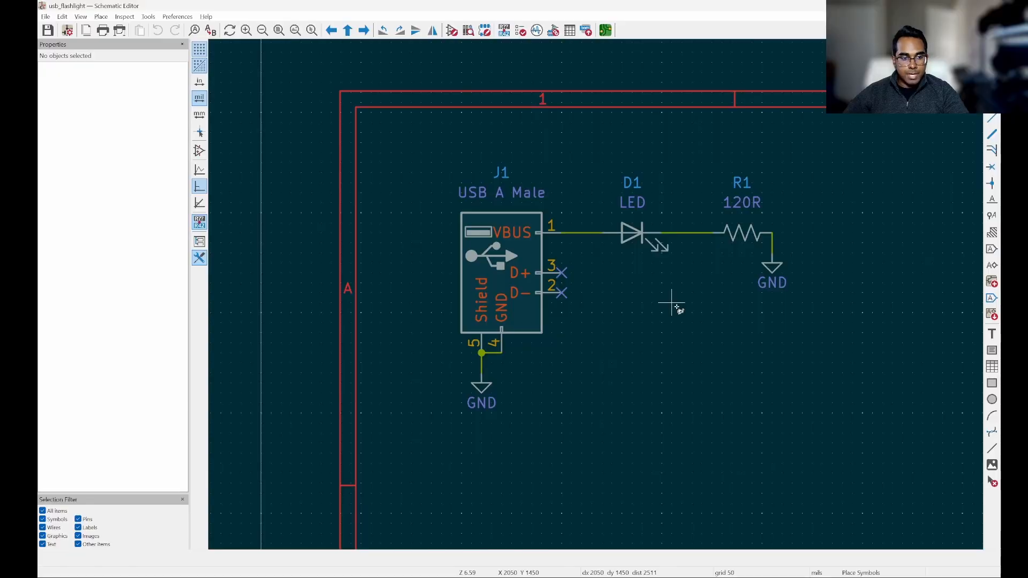
{"action": "key", "text": "Escape"}
Move LED D1, resistor R1 and their GND symbol together farther right of J1, and delete the wire between VBUS and D1
{"action": "scroll", "coordinate": [583, 236], "scroll_direction": "down", "scroll_amount": 1}
{"action": "scroll", "coordinate": [738, 216], "scroll_direction": "up", "scroll_amount": 1}
{"action": "scroll", "coordinate": [738, 215], "scroll_direction": "up", "scroll_amount": 1}
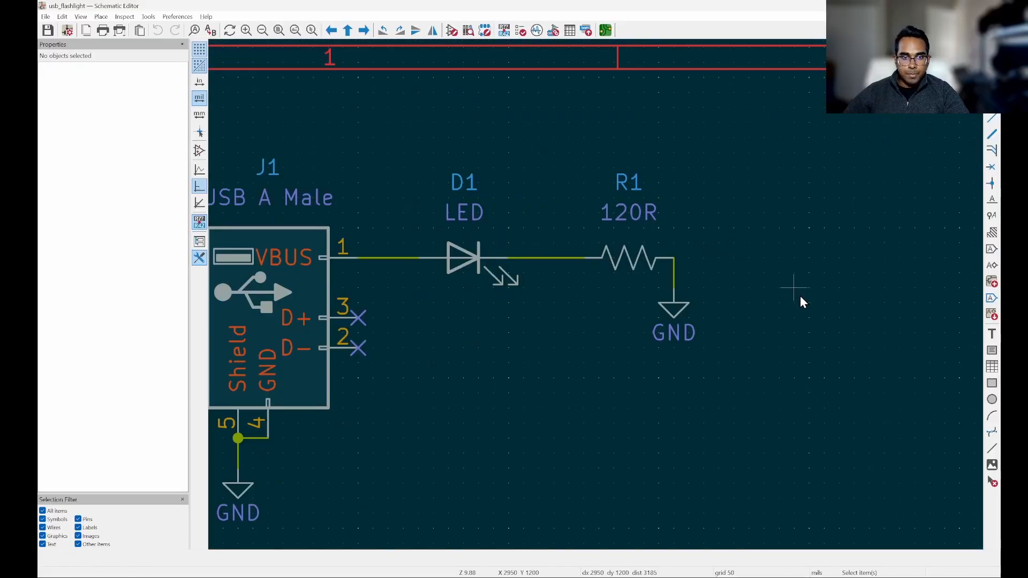
{"action": "scroll", "coordinate": [800, 295], "scroll_direction": "down", "scroll_amount": 1}
{"action": "scroll", "coordinate": [762, 238], "scroll_direction": "up", "scroll_amount": 1}
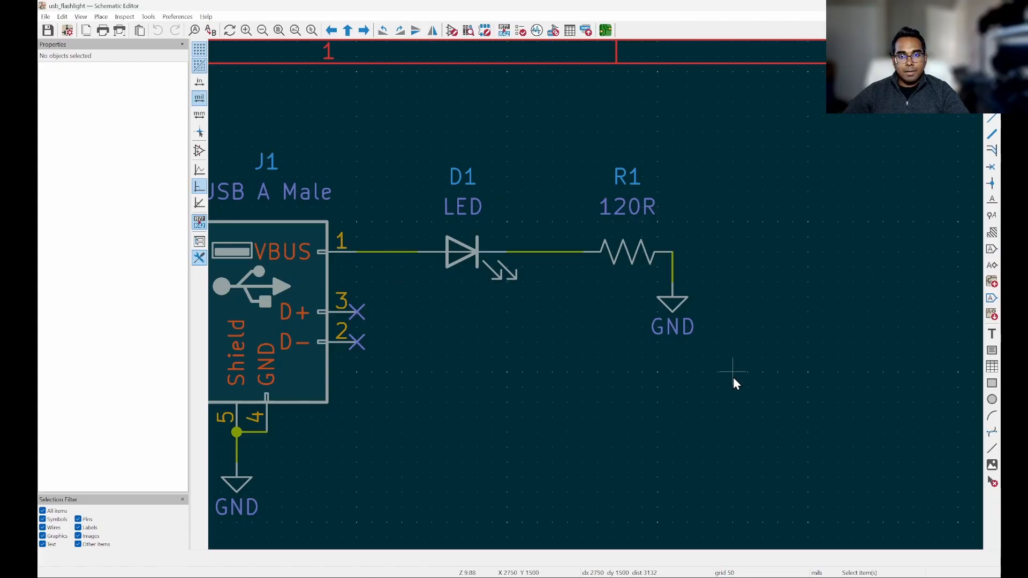
{"action": "left_click_drag", "start_coordinate": [804, 441], "coordinate": [448, 103]}
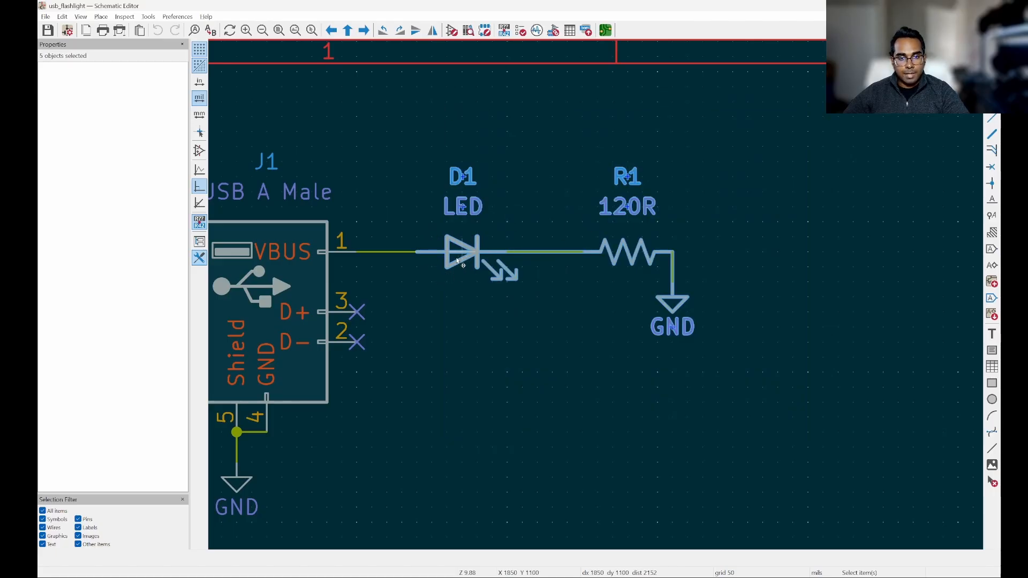
{"action": "left_click_drag", "start_coordinate": [458, 261], "coordinate": [720, 254]}
{"action": "left_click", "coordinate": [814, 313]}
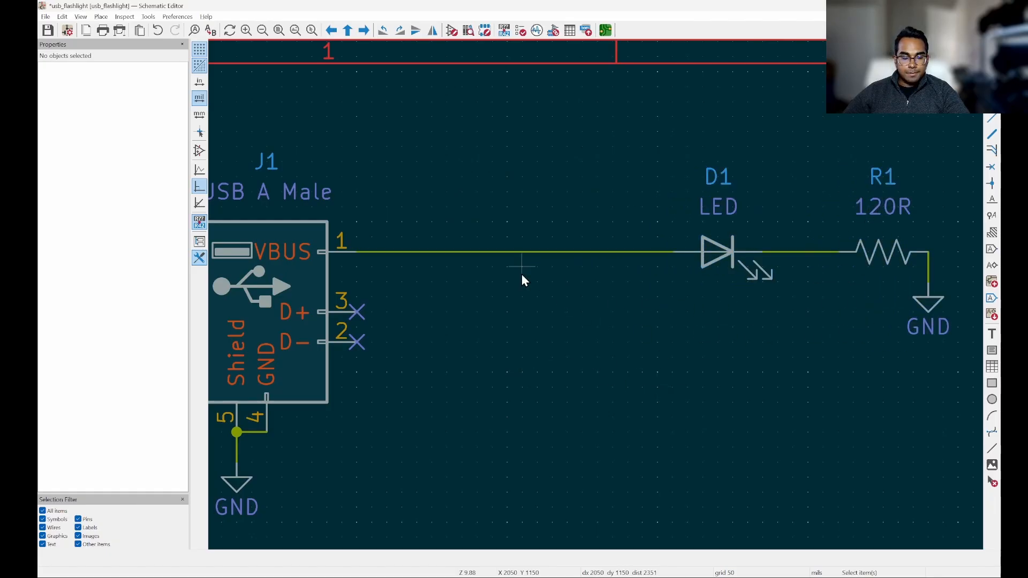
{"action": "left_click", "coordinate": [545, 252]}
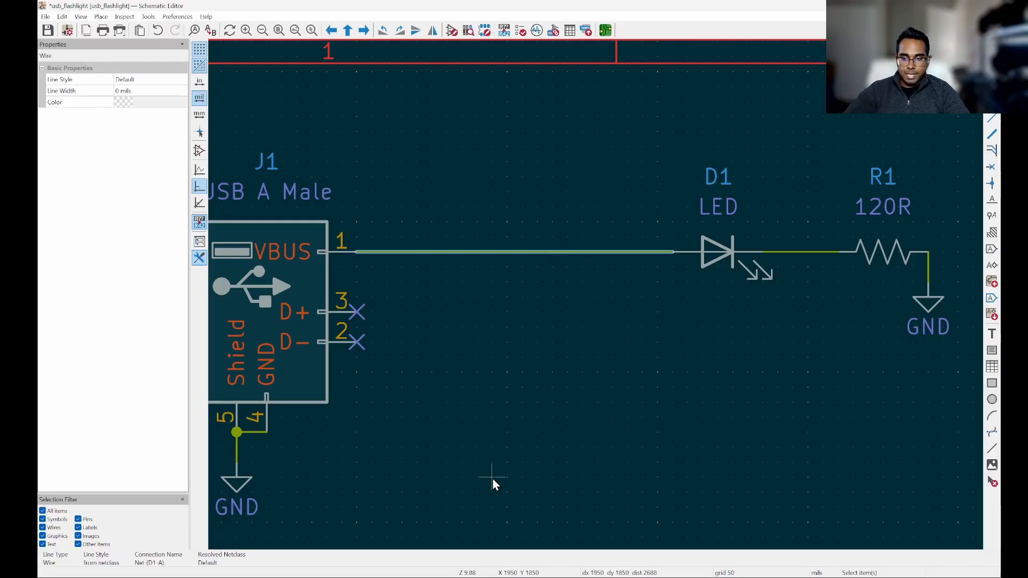
{"action": "key", "text": "Delete"}
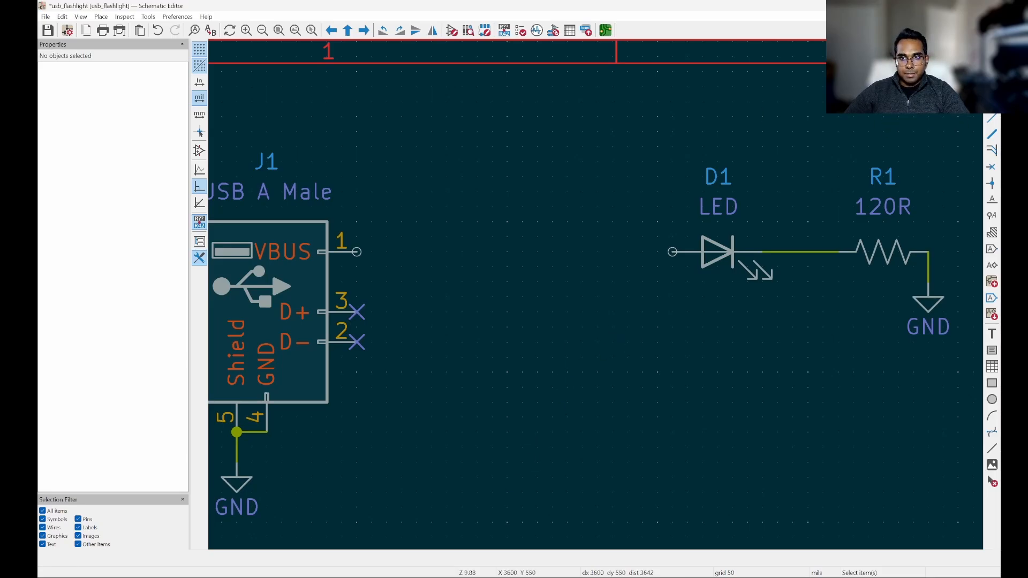
Place the D6R90_F2_LFS symbol from the project's Library between J1's VBUS pin and LED D1, in line with both
{"action": "key", "text": "a"}
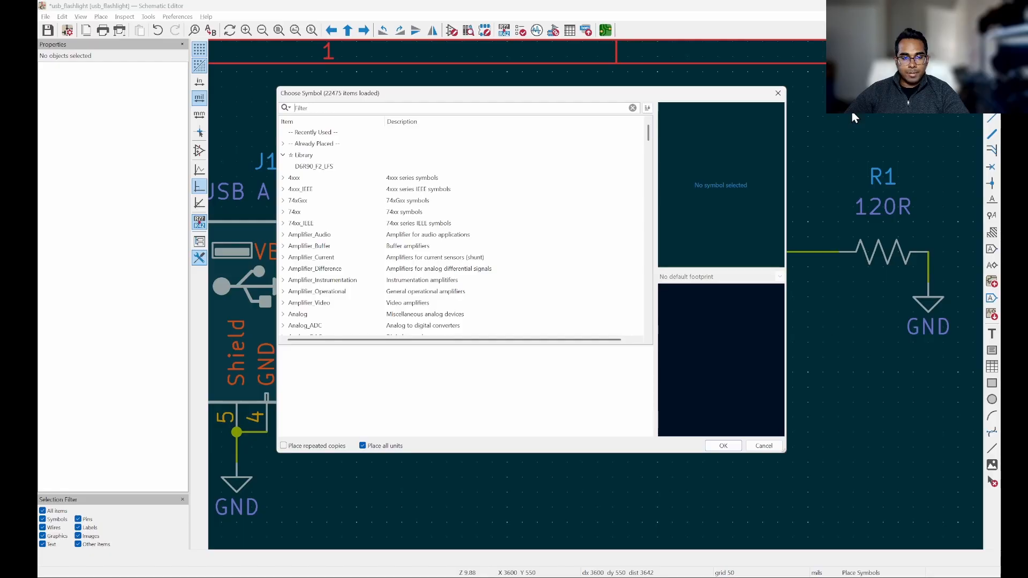
{"action": "left_click", "coordinate": [318, 171]}
{"action": "double_click", "coordinate": [319, 171]}
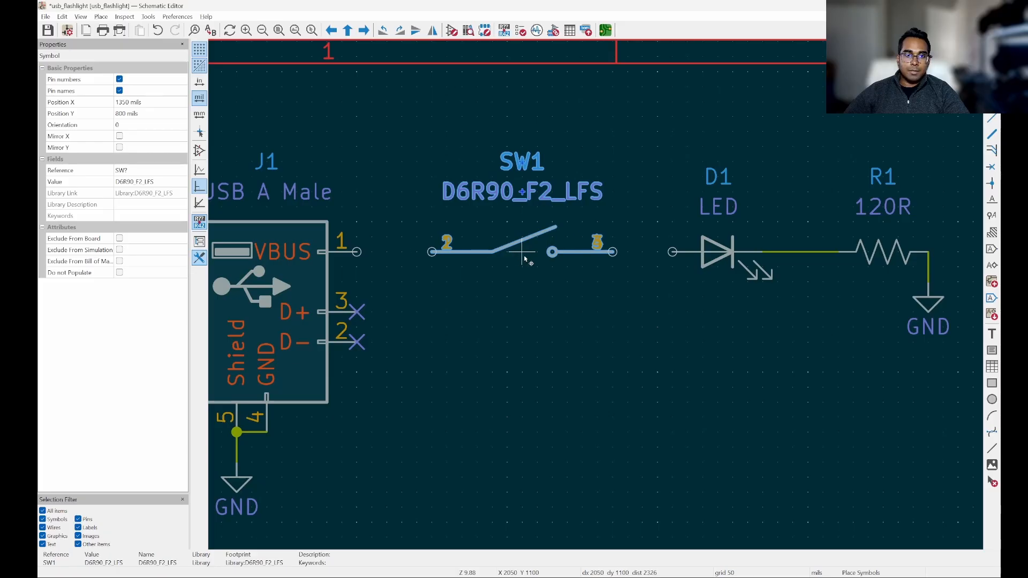
{"action": "left_click", "coordinate": [522, 251]}
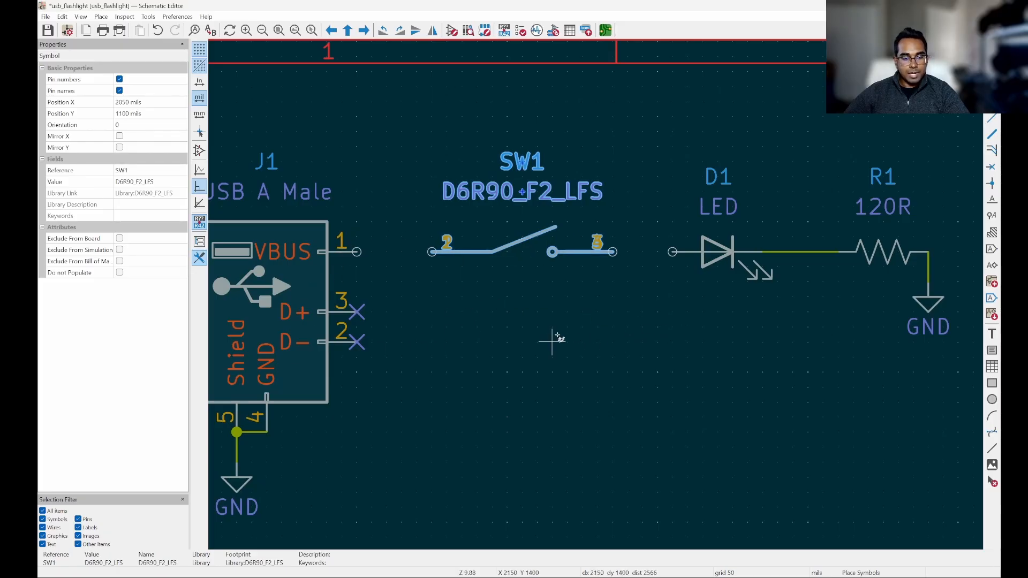
{"action": "key", "text": "Escape"}
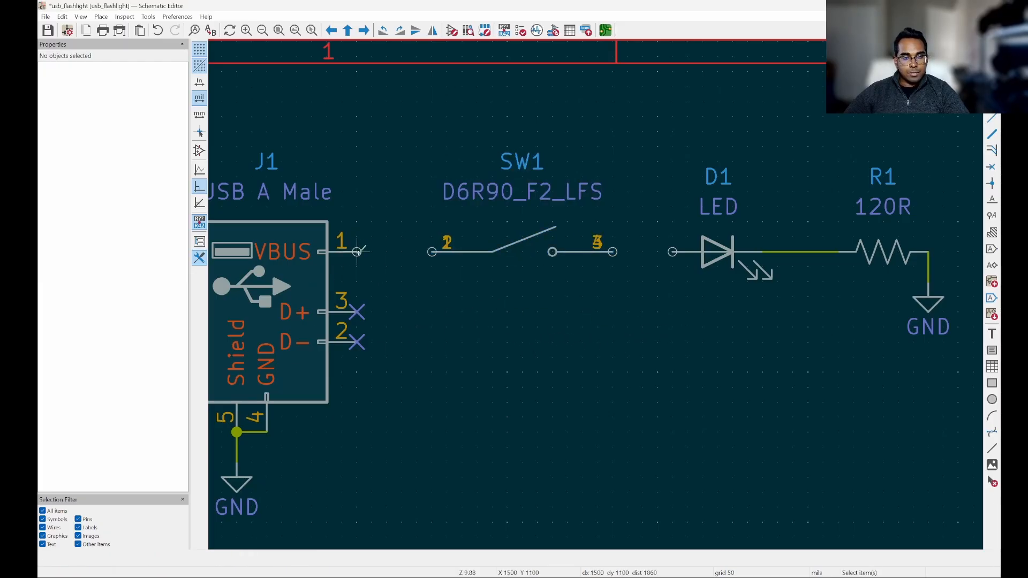
Wire switch SW1 in series between J1's VBUS pin and LED D1, and save the schematic
{"action": "key", "text": "w"}
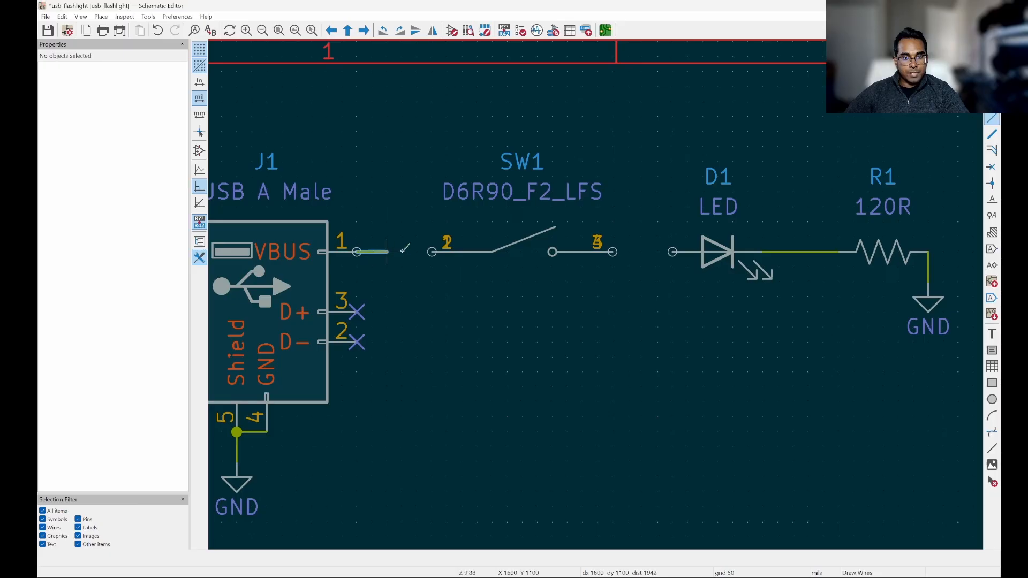
{"action": "left_click", "coordinate": [433, 251]}
{"action": "key", "text": "Escape"}
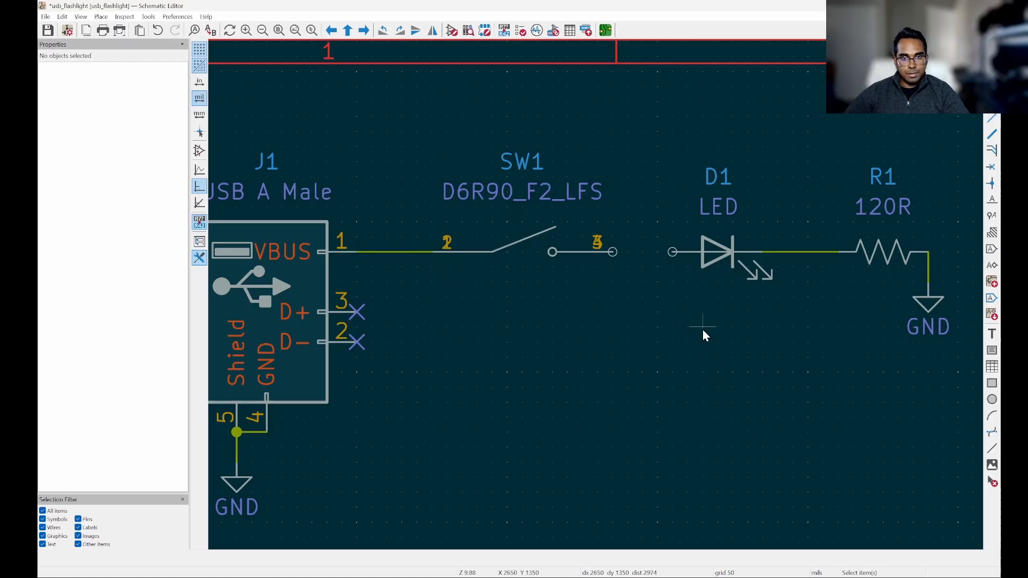
{"action": "left_click", "coordinate": [613, 252]}
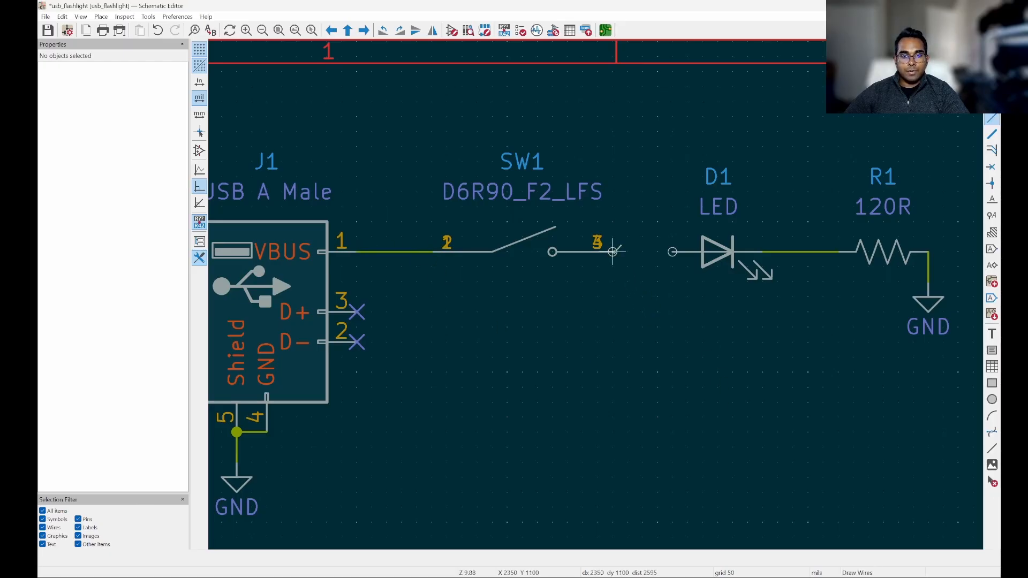
{"action": "left_click", "coordinate": [672, 252]}
{"action": "key", "text": "Escape"}
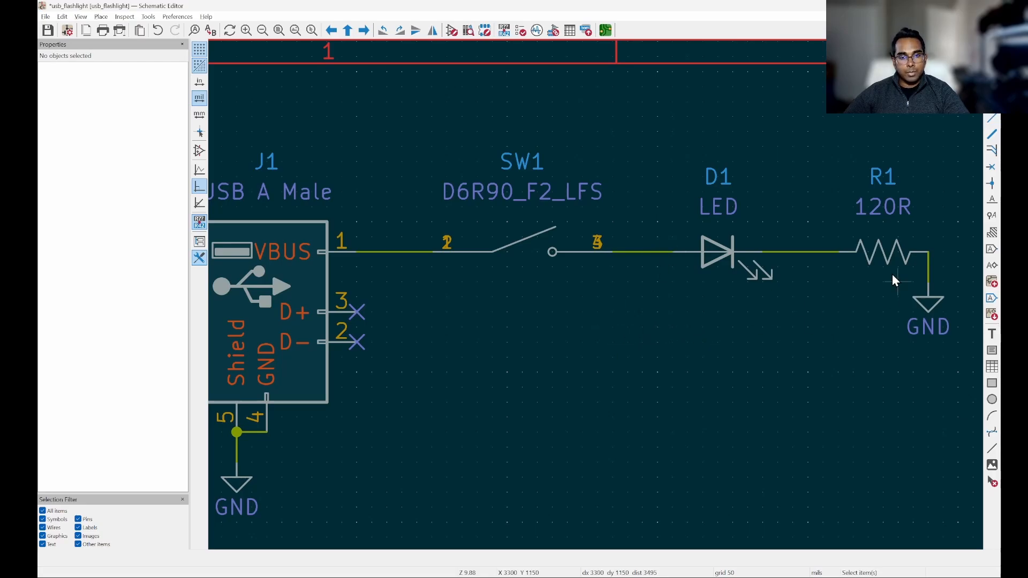
{"action": "middle_click_drag", "start_coordinate": [561, 343], "coordinate": [590, 337]}
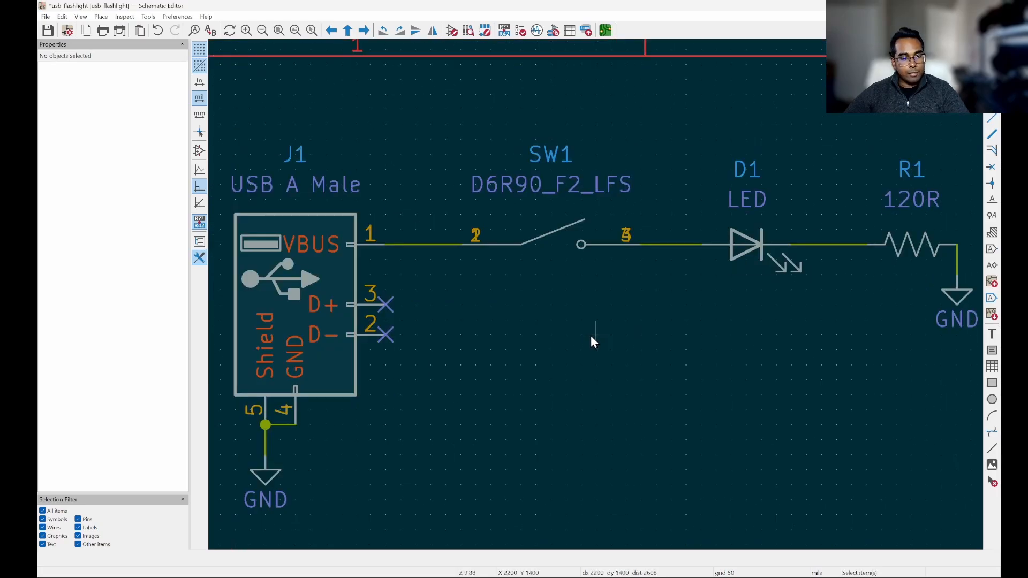
{"action": "key", "text": "ctrl+s"}
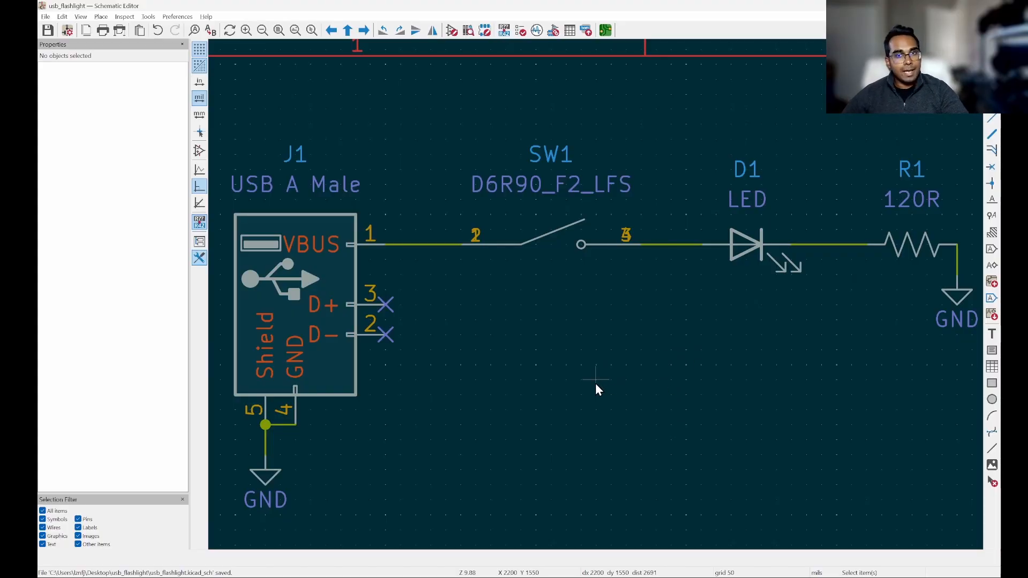
Switch to the PCB editor and update the board from the schematic to bring in the SW1 footprint
{"action": "left_click", "coordinate": [608, 34]}
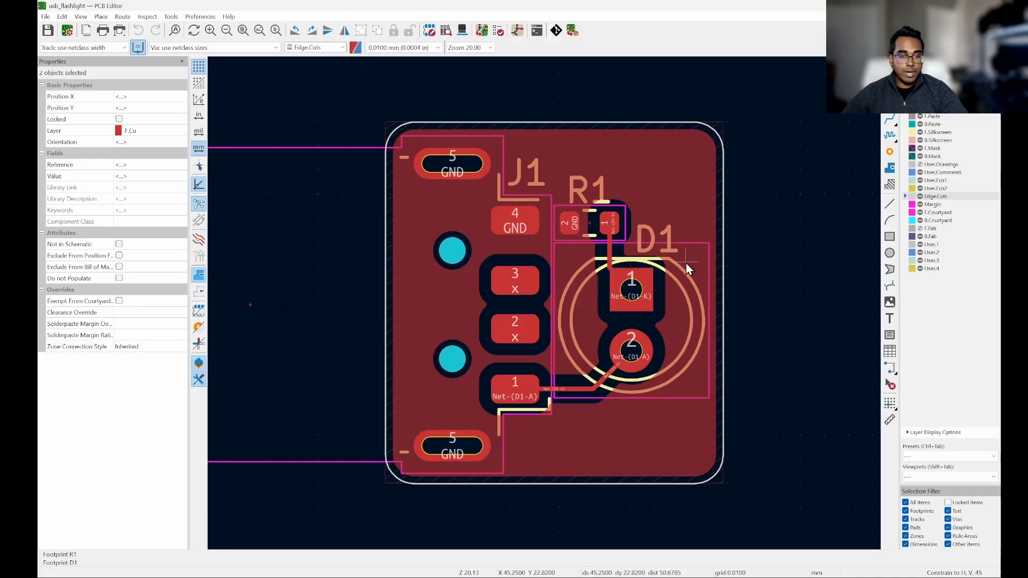
{"action": "left_click", "coordinate": [481, 31]}
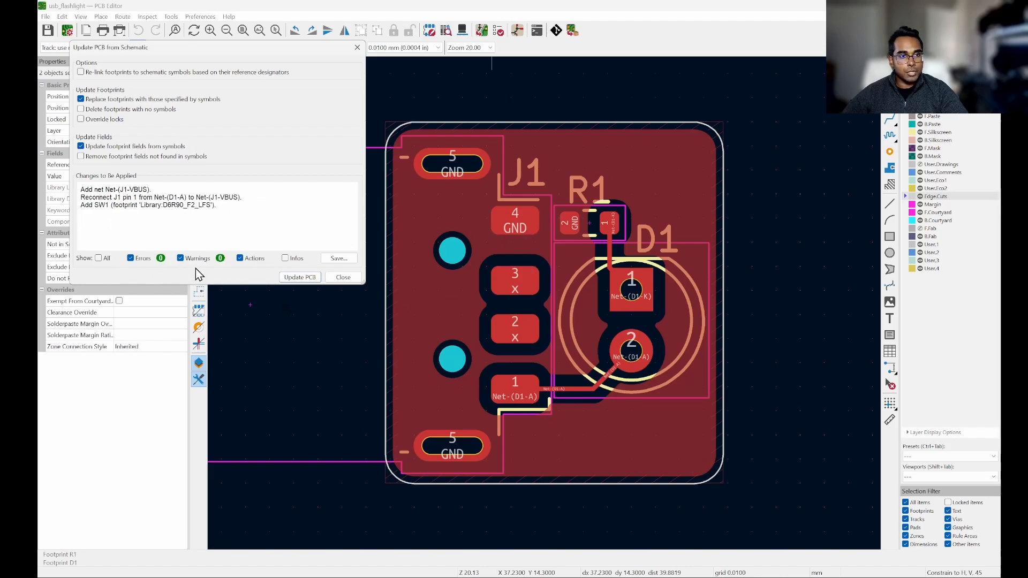
{"action": "left_click", "coordinate": [298, 279]}
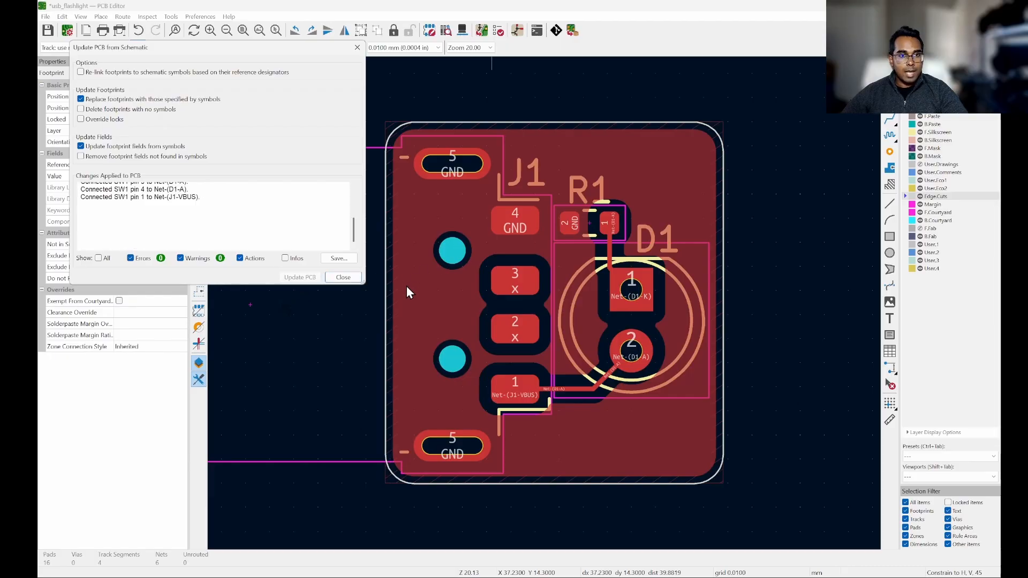
{"action": "left_click", "coordinate": [344, 277]}
Place the SW1 footprint outside the board, above its upper-right corner, at about X 52.9 mm, Y 9.48 mm
{"action": "scroll", "coordinate": [450, 241], "scroll_direction": "down", "scroll_amount": 5}
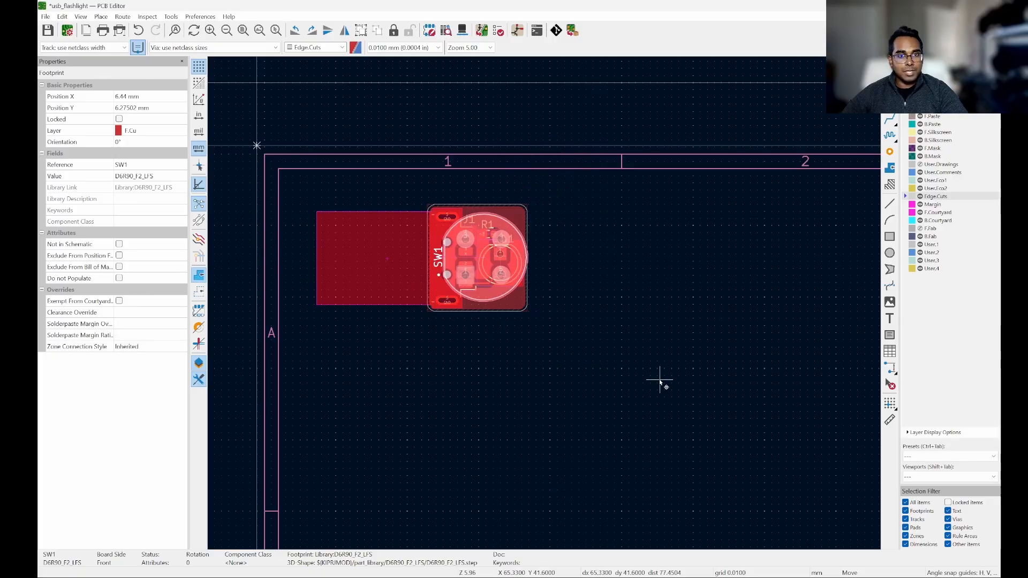
{"action": "left_click", "coordinate": [745, 272]}
{"action": "scroll", "coordinate": [615, 241], "scroll_direction": "up", "scroll_amount": 3}
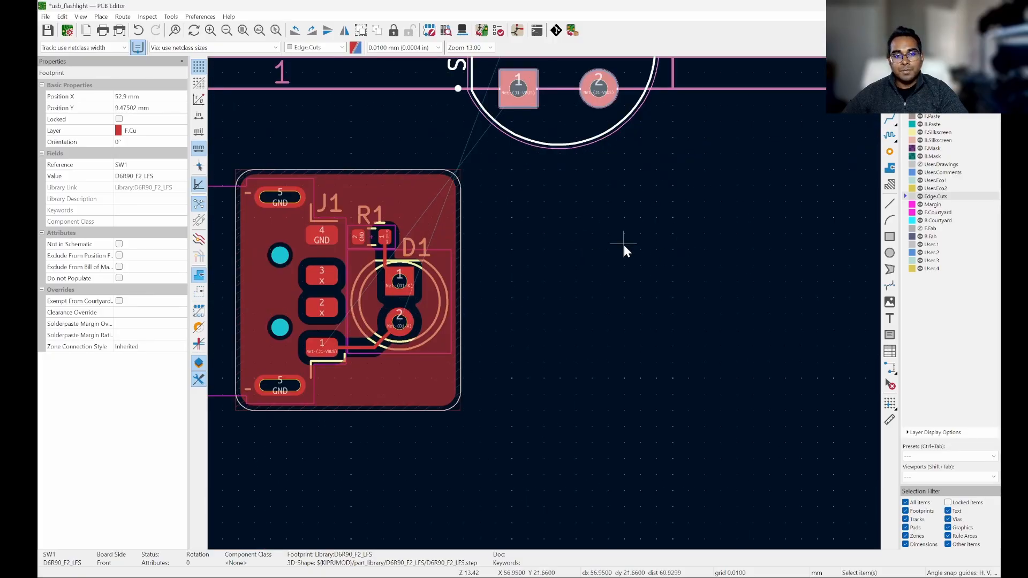
{"action": "left_click", "coordinate": [619, 239]}
{"action": "scroll", "coordinate": [561, 243], "scroll_direction": "up", "scroll_amount": 2}
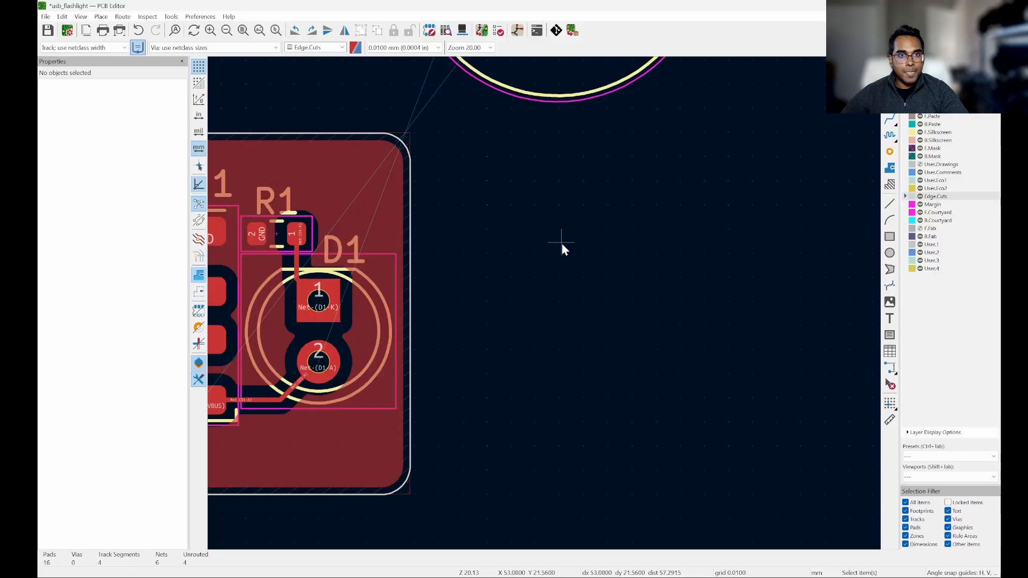
Unfill all copper zones on the board so the pads and tracks are exposed
{"action": "scroll", "coordinate": [557, 206], "scroll_direction": "down", "scroll_amount": 1}
{"action": "scroll", "coordinate": [502, 235], "scroll_direction": "up", "scroll_amount": 1}
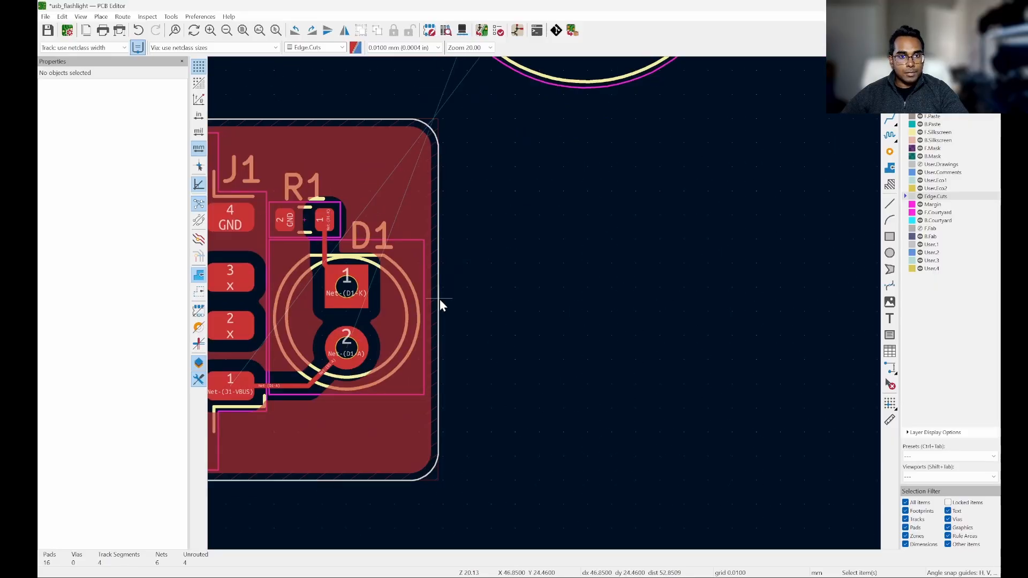
{"action": "scroll", "coordinate": [439, 299], "scroll_direction": "down", "scroll_amount": 2}
{"action": "scroll", "coordinate": [340, 300], "scroll_direction": "up", "scroll_amount": 2}
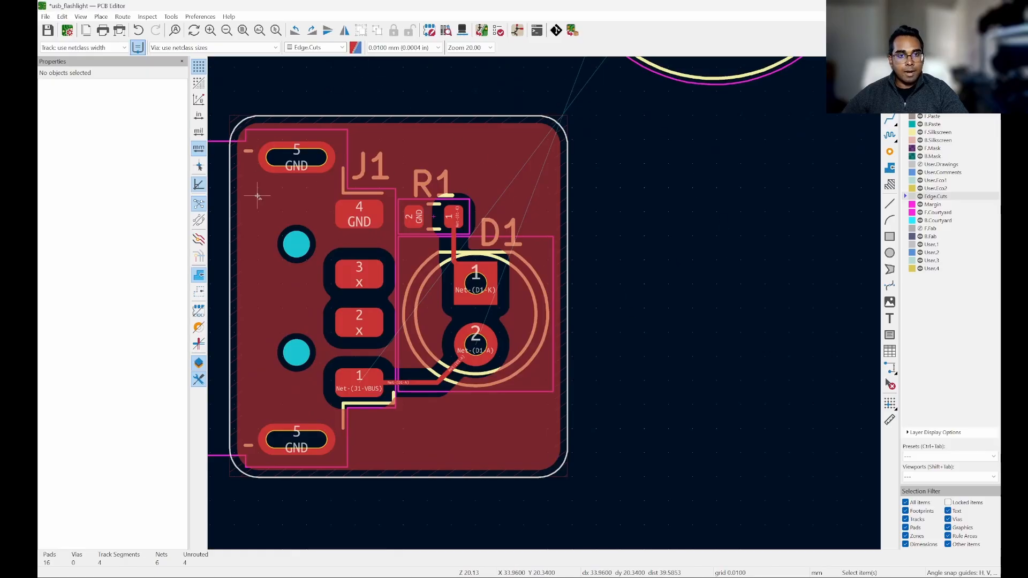
{"action": "key", "text": "ctrl+b"}
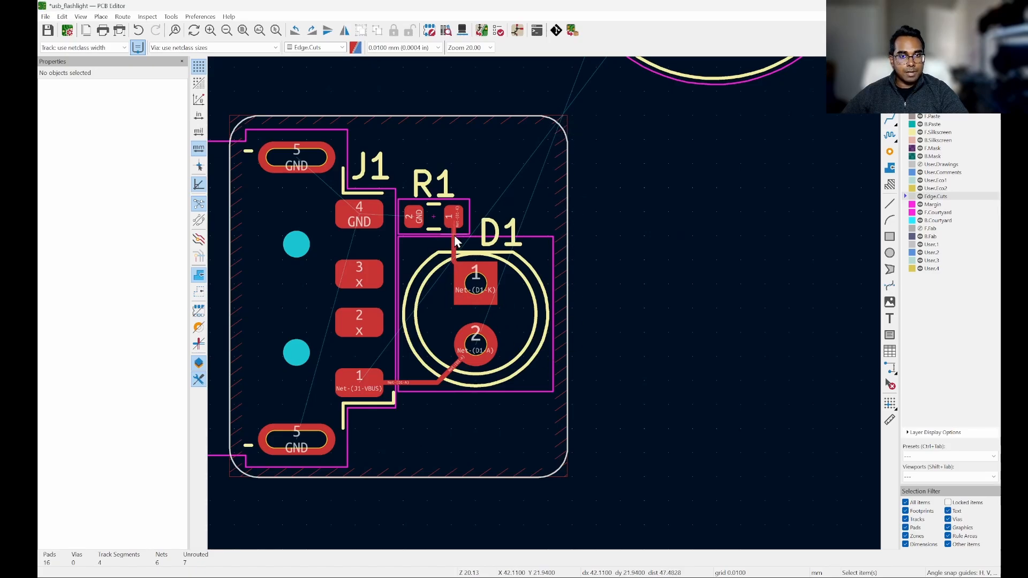
Delete the complete tracks joining R1 to D1 and J1 pad 1 to D1
{"action": "scroll", "coordinate": [504, 295], "scroll_direction": "down", "scroll_amount": 4}
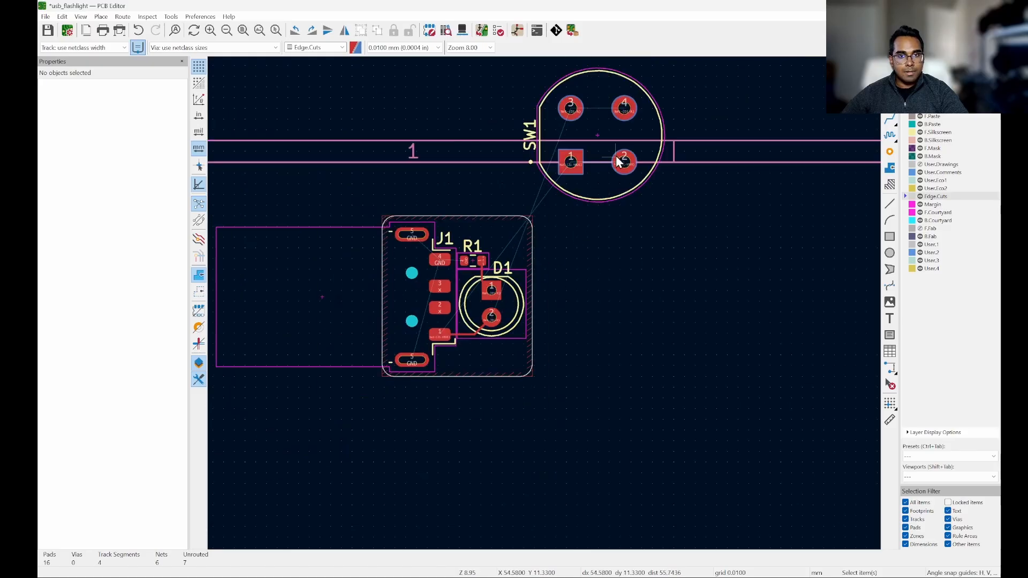
{"action": "scroll", "coordinate": [628, 89], "scroll_direction": "up", "scroll_amount": 1}
{"action": "scroll", "coordinate": [461, 399], "scroll_direction": "down", "scroll_amount": 1}
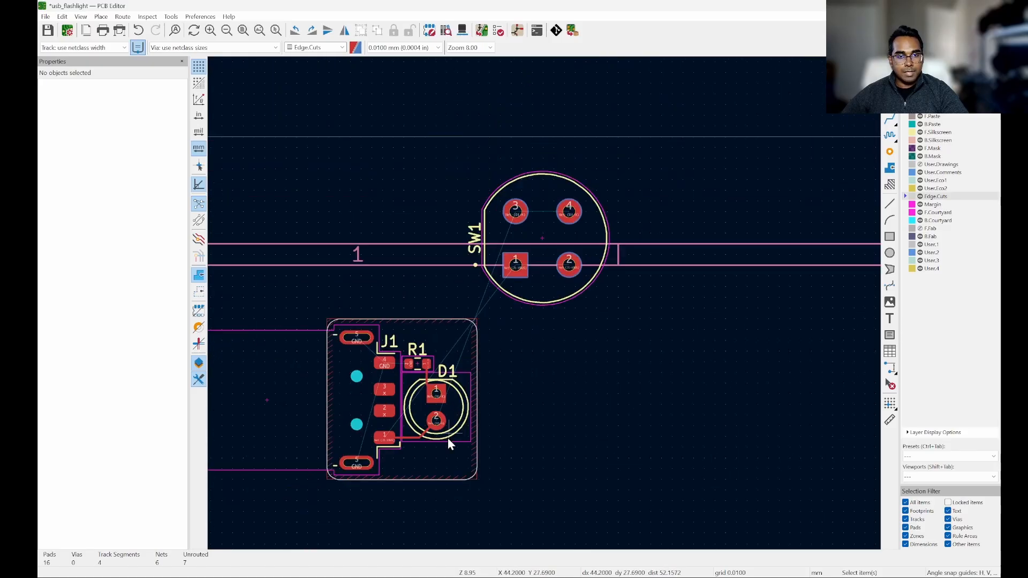
{"action": "scroll", "coordinate": [439, 440], "scroll_direction": "up", "scroll_amount": 2}
{"action": "scroll", "coordinate": [460, 349], "scroll_direction": "down", "scroll_amount": 4}
{"action": "scroll", "coordinate": [611, 315], "scroll_direction": "up", "scroll_amount": 4}
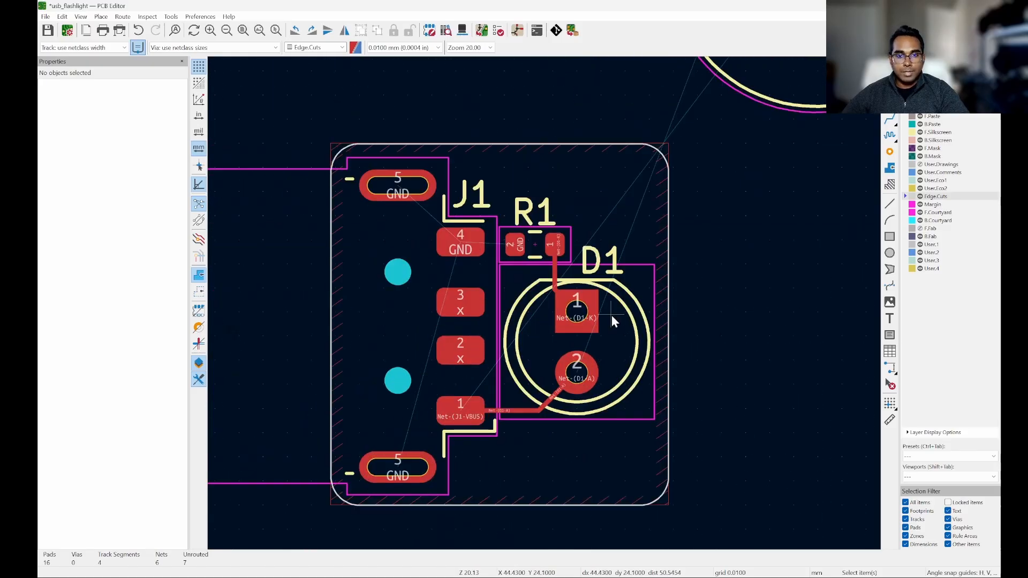
{"action": "scroll", "coordinate": [511, 248], "scroll_direction": "up", "scroll_amount": 4}
{"action": "left_click", "coordinate": [507, 188]}
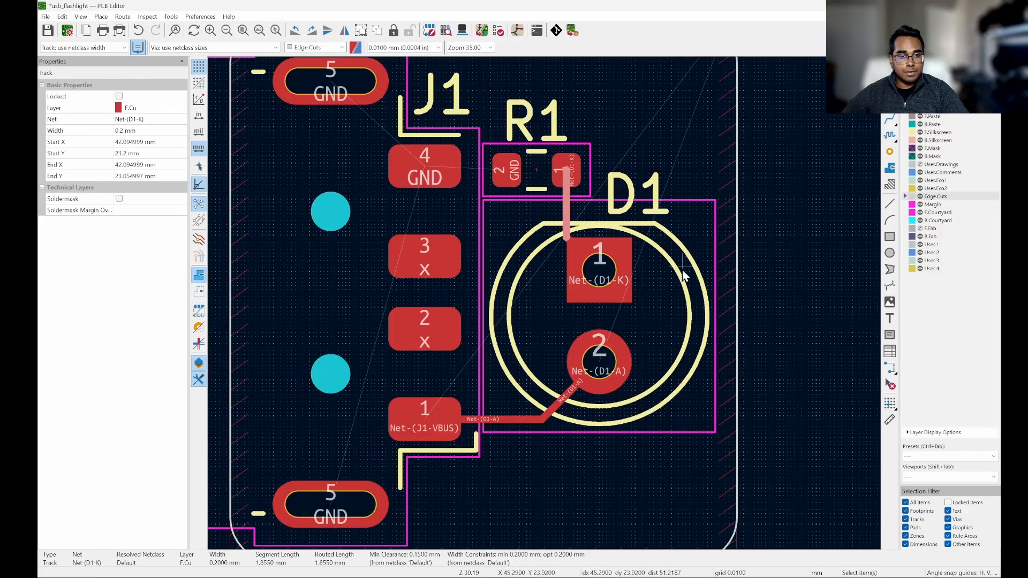
{"action": "scroll", "coordinate": [683, 267], "scroll_direction": "down", "scroll_amount": 1}
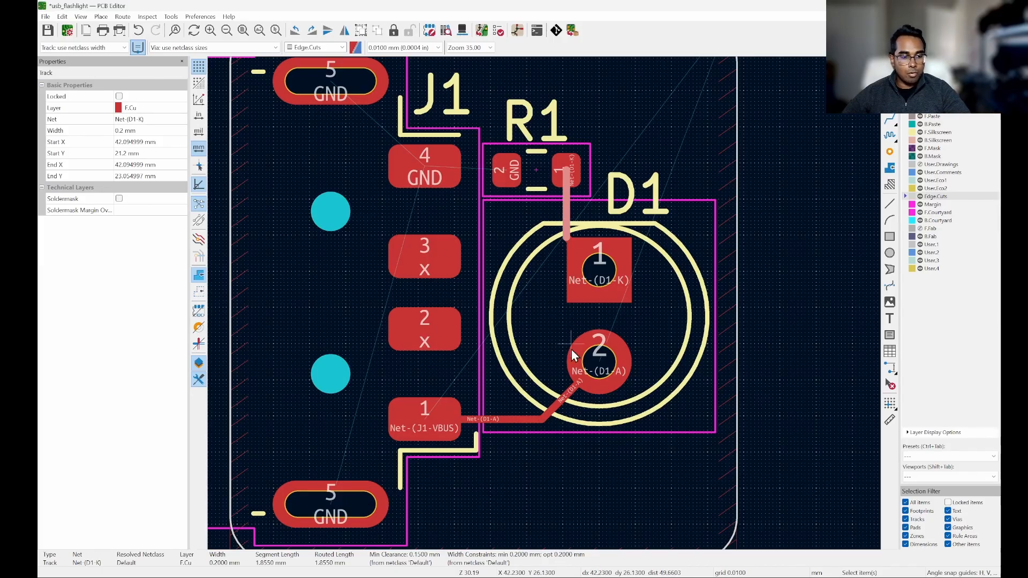
{"action": "left_click", "coordinate": [781, 229]}
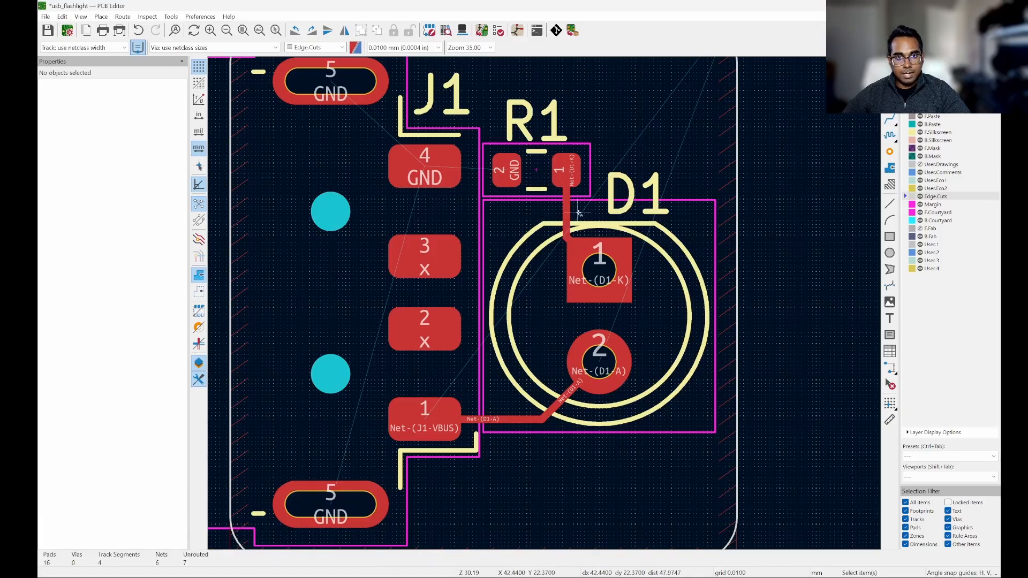
{"action": "left_click", "coordinate": [567, 209]}
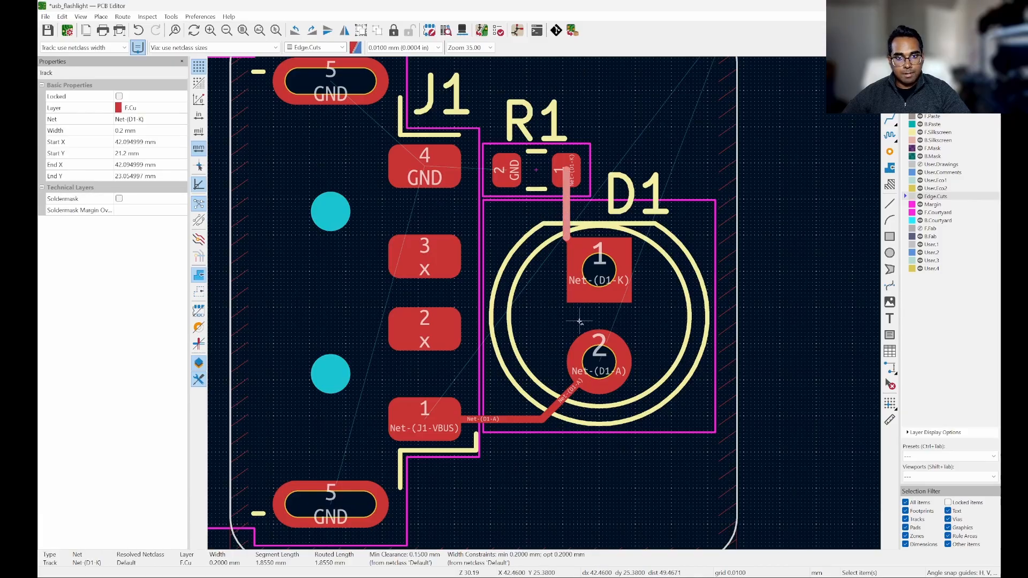
{"action": "left_click", "coordinate": [516, 421], "text": "shift"}
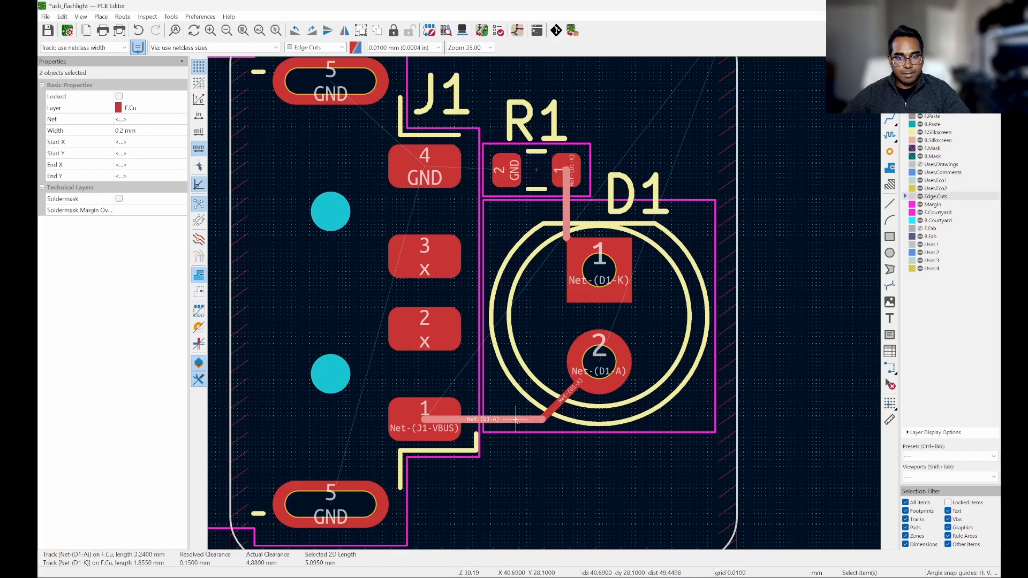
{"action": "key", "text": "u"}
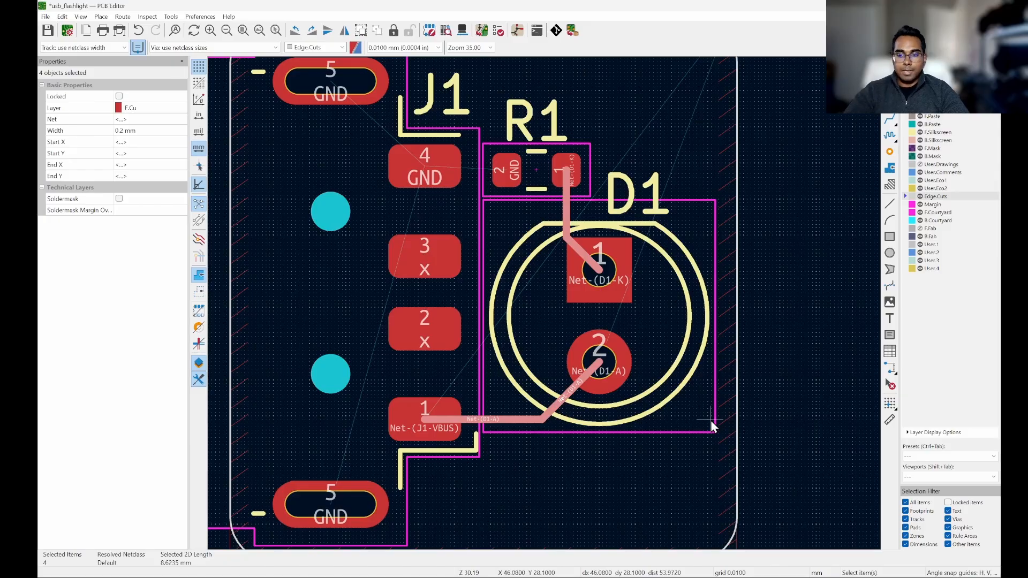
{"action": "key", "text": "Delete"}
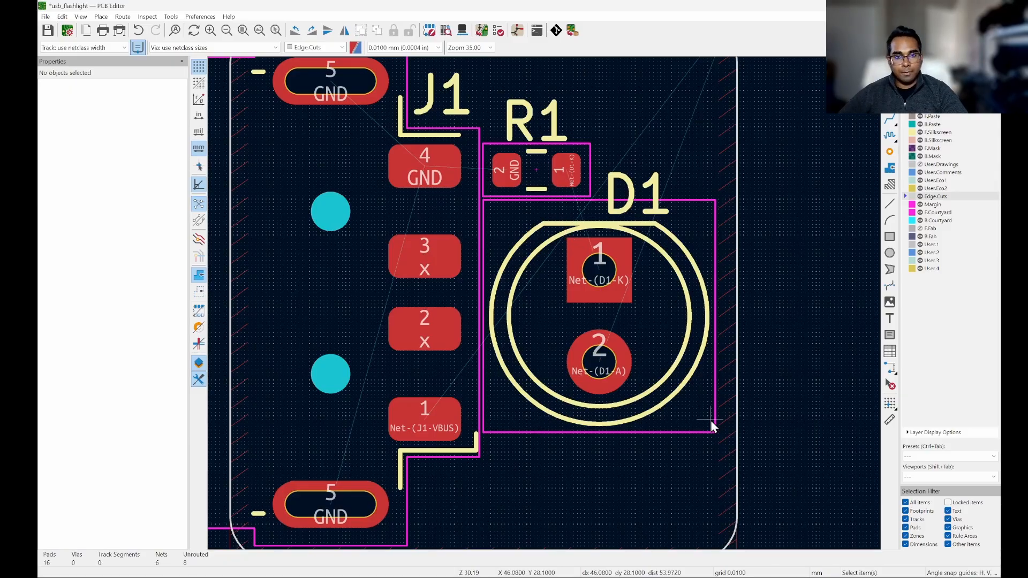
Compare the SW1 pad nets on the board with the switch's connections in the schematic
{"action": "scroll", "coordinate": [623, 405], "scroll_direction": "down", "scroll_amount": 5}
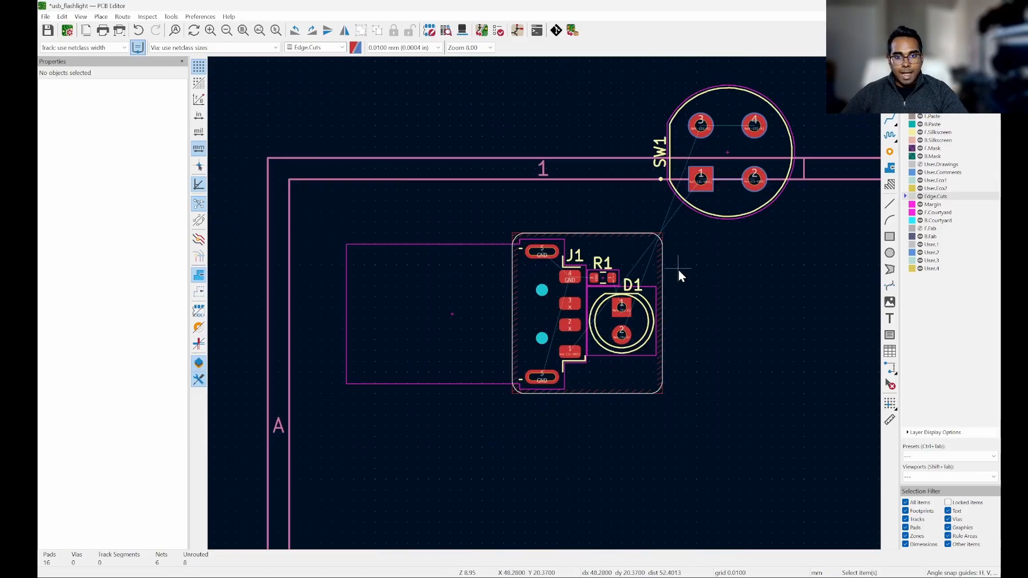
{"action": "scroll", "coordinate": [679, 273], "scroll_direction": "up", "scroll_amount": 2}
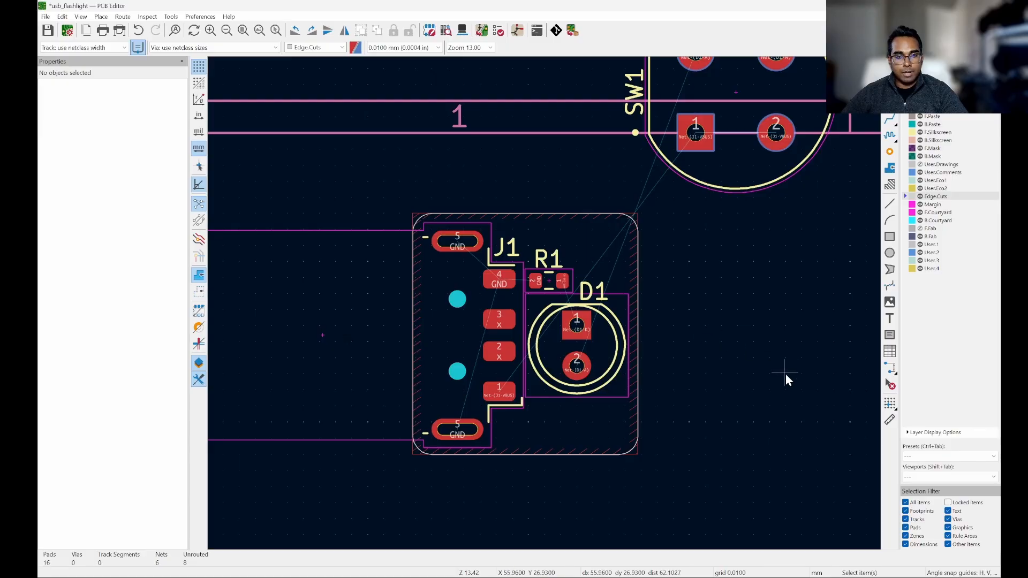
{"action": "key", "text": "alt+Tab"}
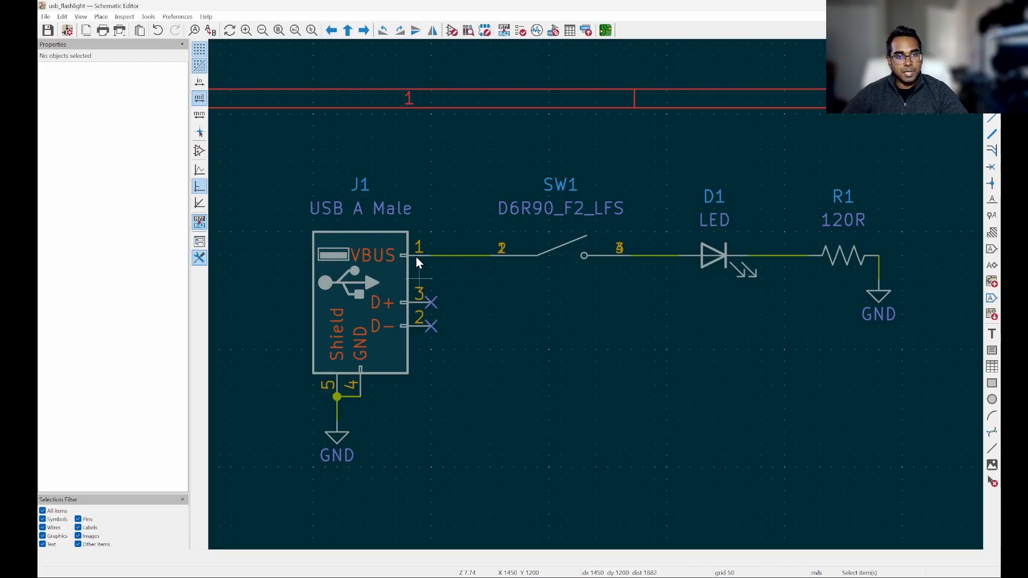
{"action": "key", "text": "alt+Tab"}
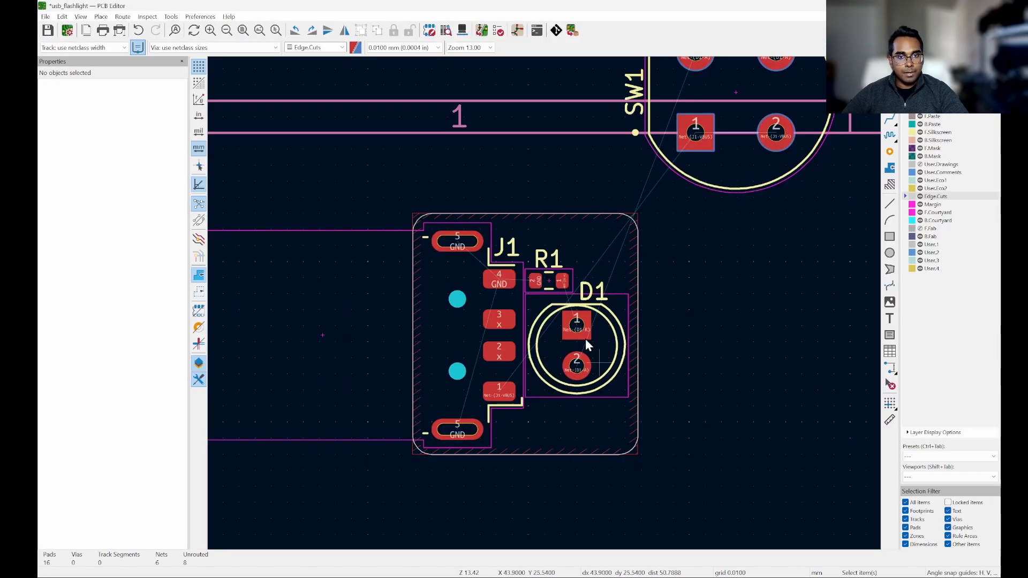
{"action": "scroll", "coordinate": [693, 294], "scroll_direction": "down", "scroll_amount": 2}
{"action": "scroll", "coordinate": [734, 119], "scroll_direction": "up", "scroll_amount": 4}
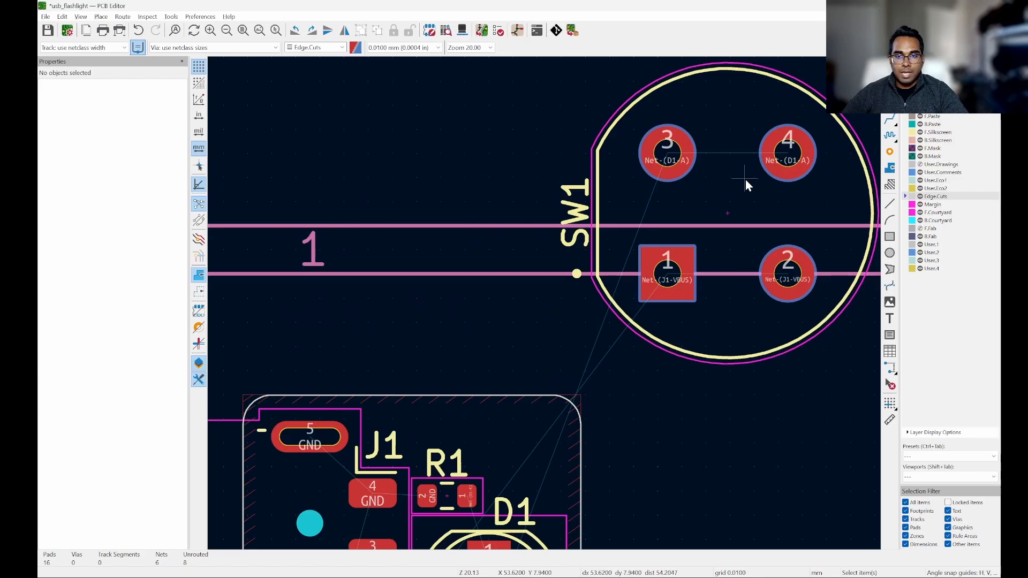
{"action": "scroll", "coordinate": [464, 168], "scroll_direction": "down", "scroll_amount": 3}
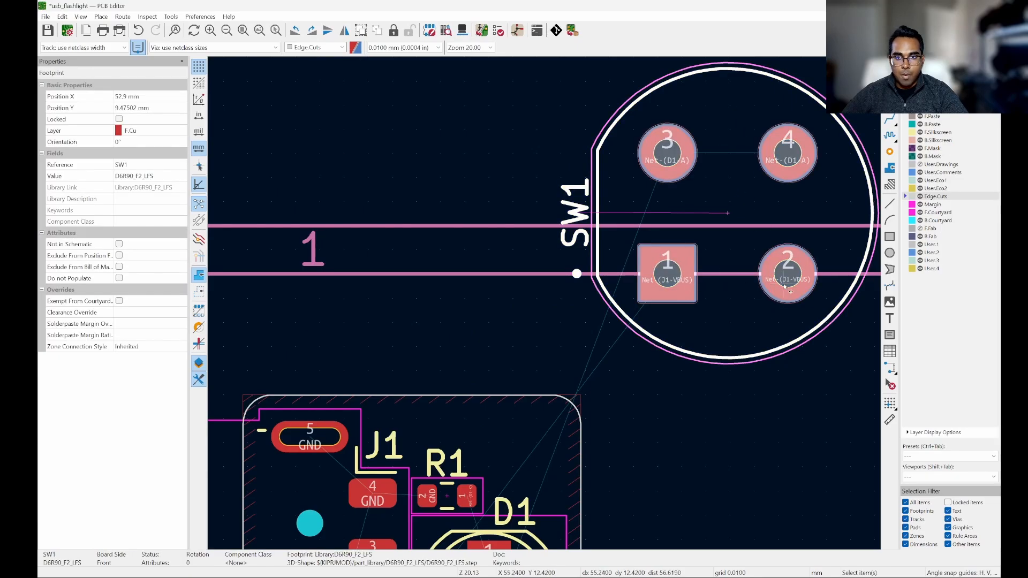
{"action": "scroll", "coordinate": [409, 392], "scroll_direction": "up", "scroll_amount": 3}
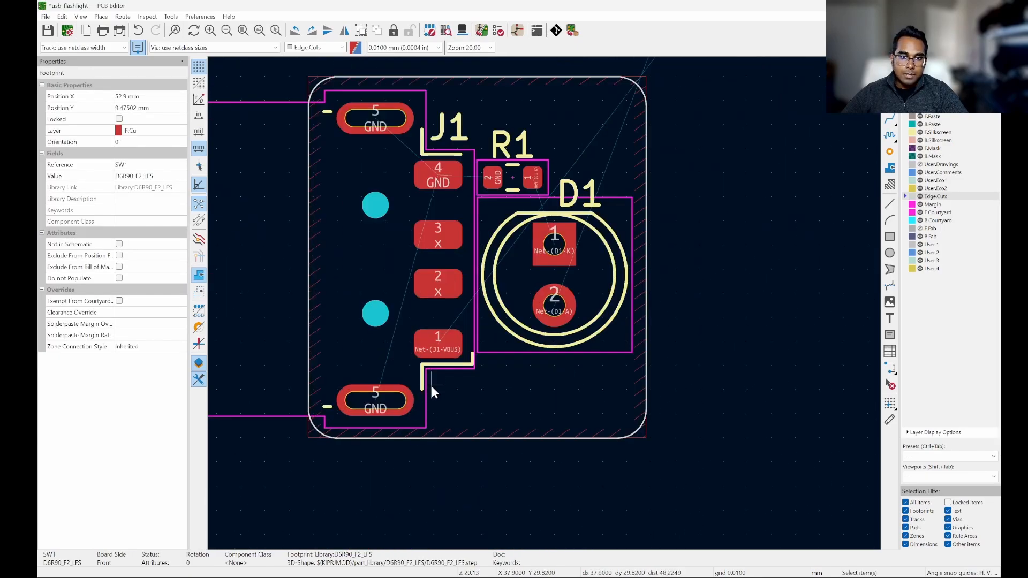
Move the R1 and D1 footprints together off the board, to the empty area at its lower right
{"action": "left_click", "coordinate": [605, 426]}
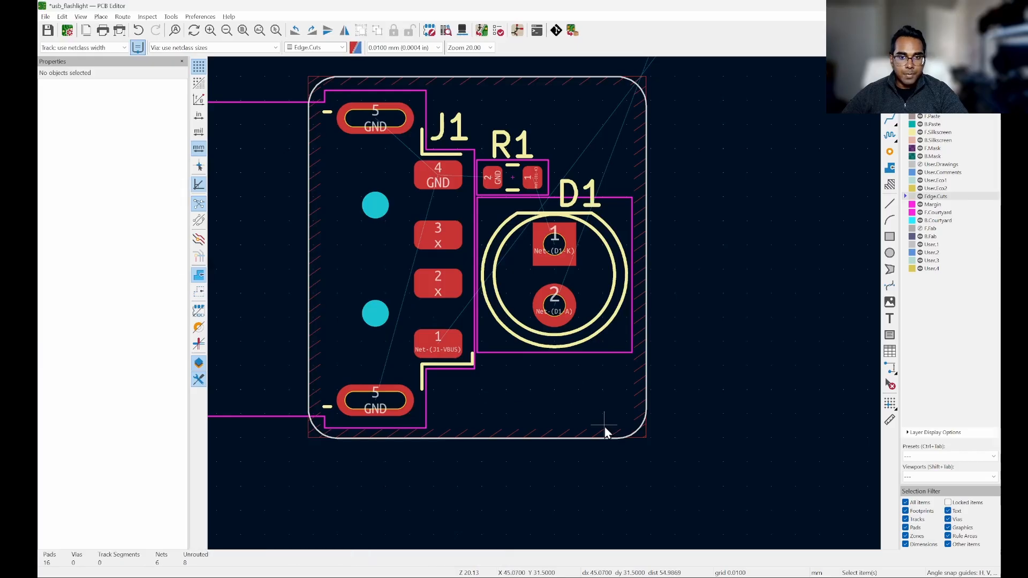
{"action": "left_click_drag", "start_coordinate": [580, 385], "coordinate": [494, 119]}
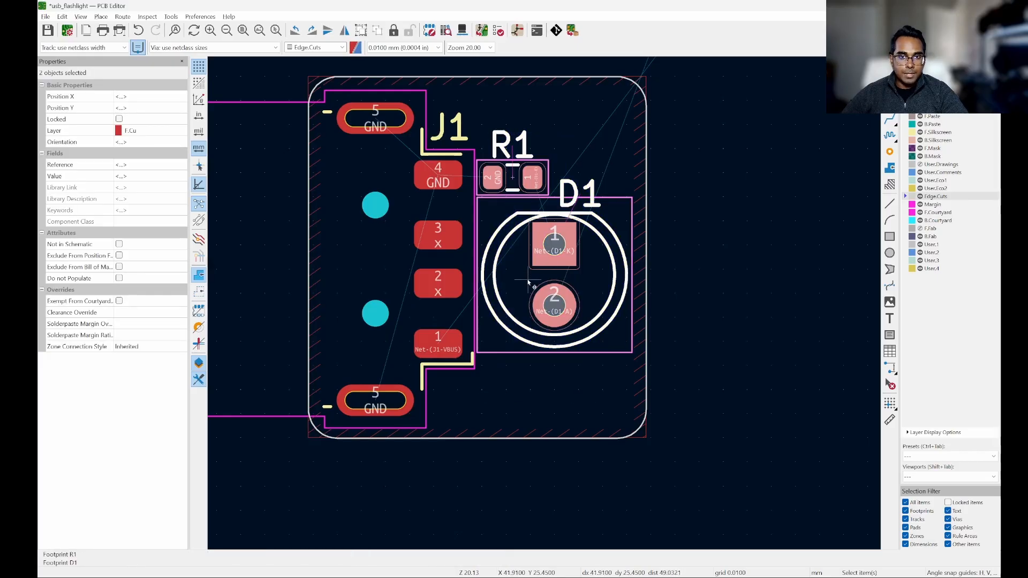
{"action": "scroll", "coordinate": [536, 297], "scroll_direction": "down", "scroll_amount": 4}
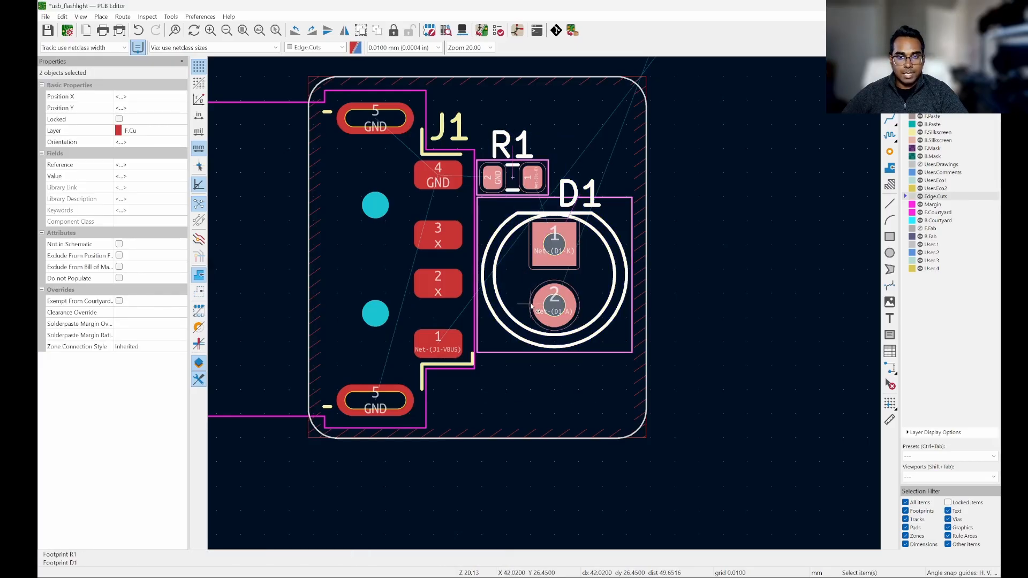
{"action": "key", "text": "m"}
{"action": "left_click", "coordinate": [648, 304]}
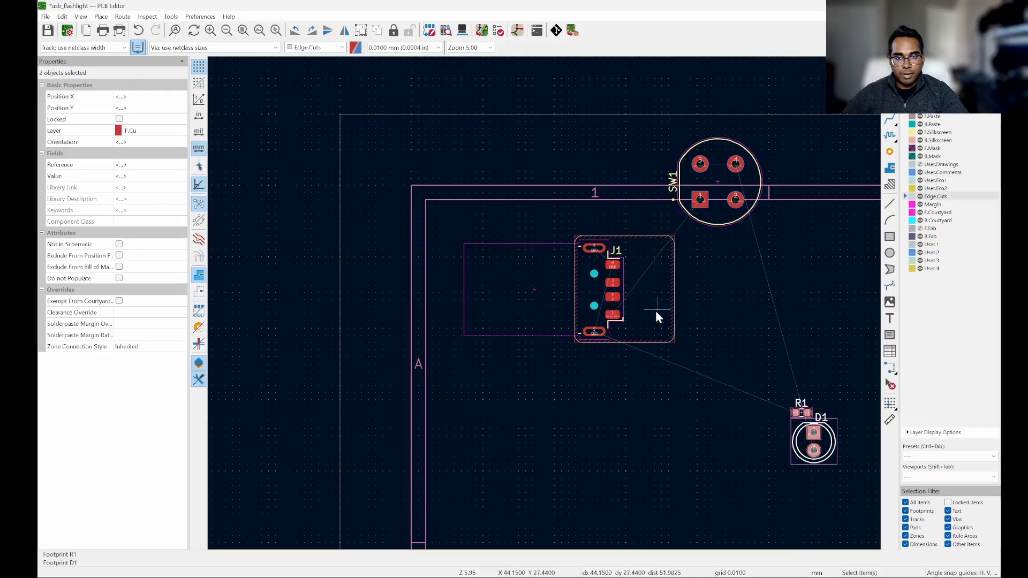
Move SW1 onto the board directly beside J1's pads, at about X 45.54 mm, Y 24.44 mm
{"action": "scroll", "coordinate": [719, 308], "scroll_direction": "up", "scroll_amount": 3}
{"action": "scroll", "coordinate": [638, 300], "scroll_direction": "down", "scroll_amount": 1}
{"action": "scroll", "coordinate": [665, 234], "scroll_direction": "up", "scroll_amount": 3}
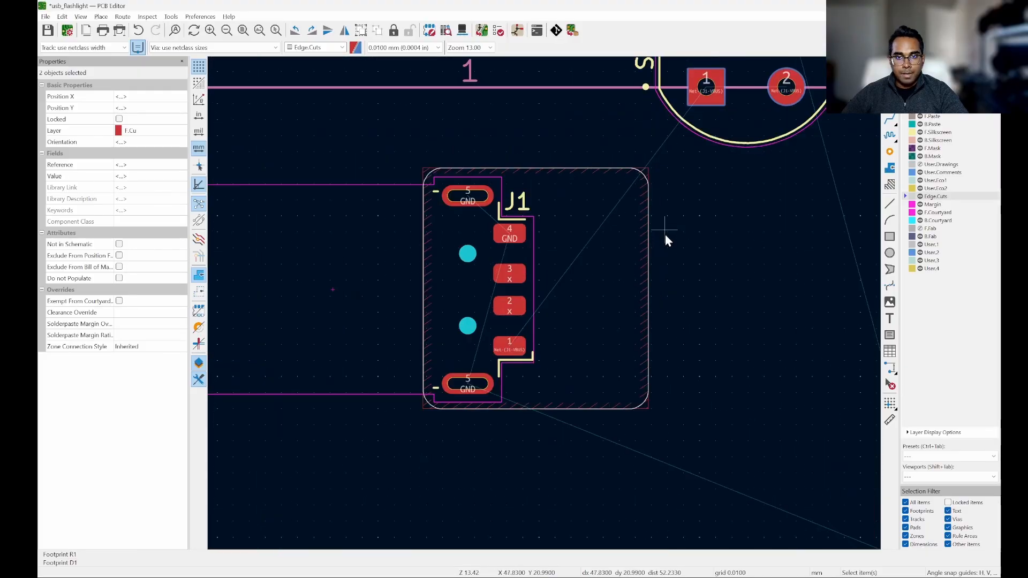
{"action": "scroll", "coordinate": [665, 234], "scroll_direction": "down", "scroll_amount": 3}
{"action": "scroll", "coordinate": [748, 129], "scroll_direction": "up", "scroll_amount": 1}
{"action": "left_click", "coordinate": [720, 161]}
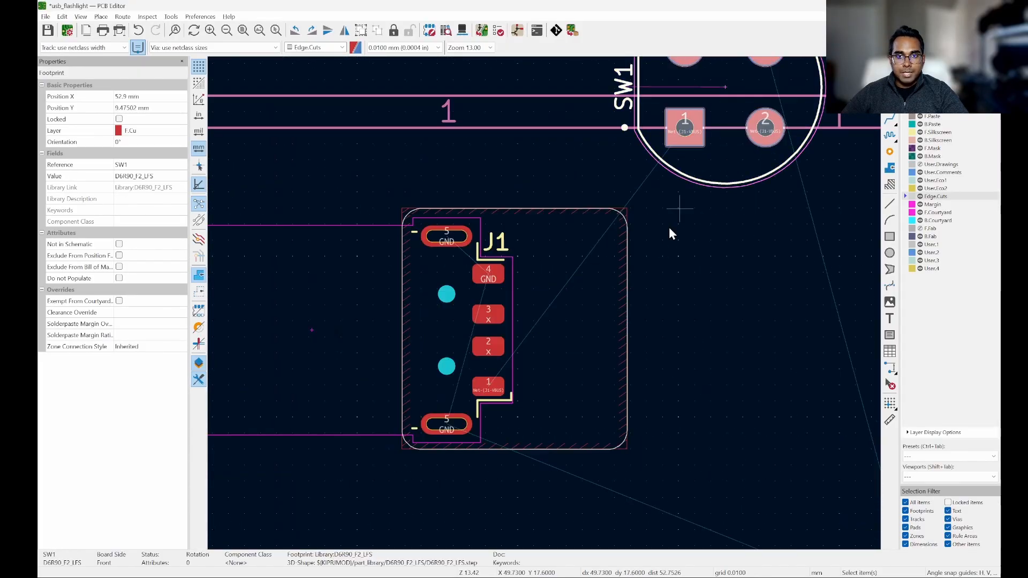
{"action": "key", "text": "m"}
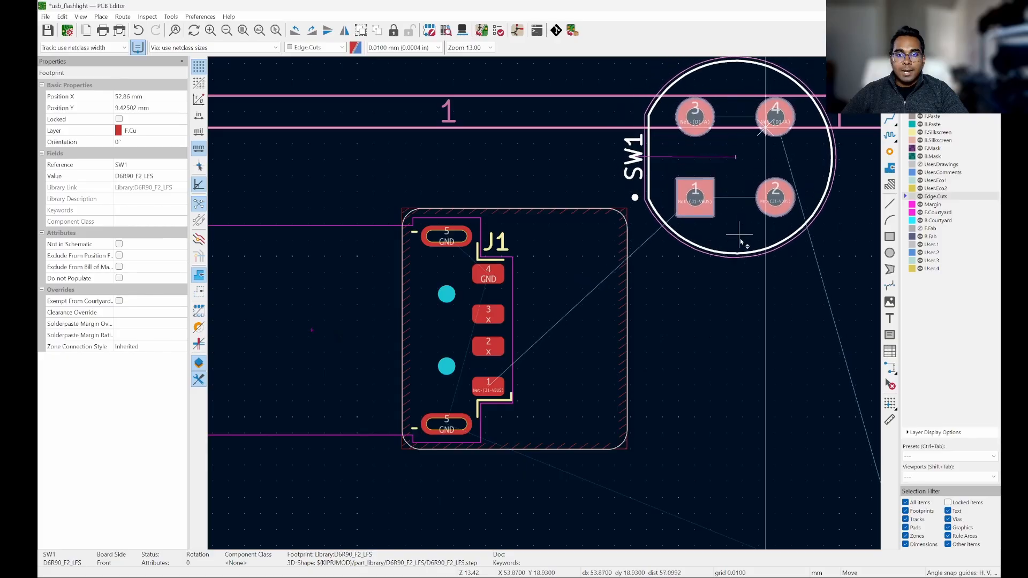
{"action": "left_click", "coordinate": [611, 409]}
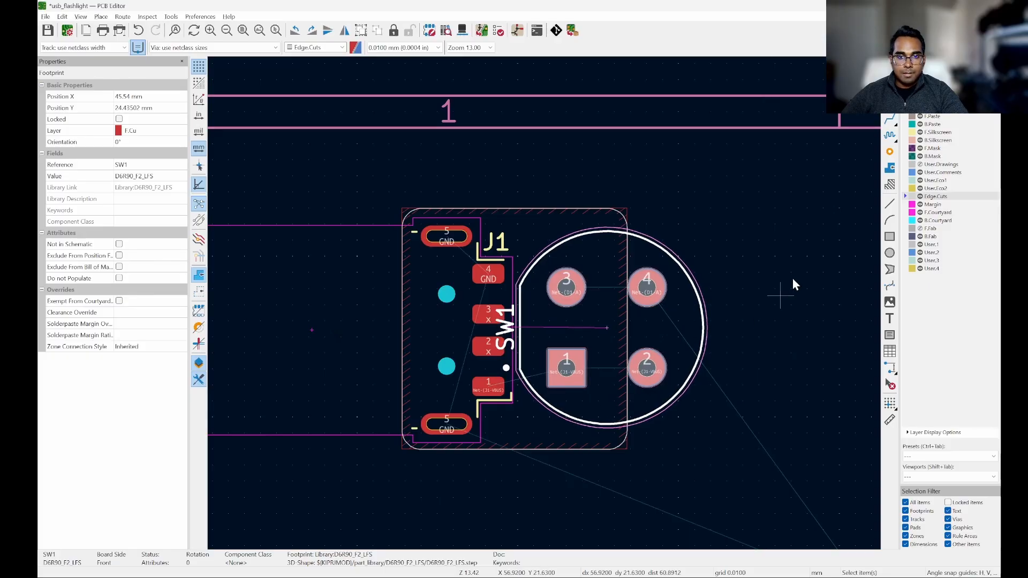
{"action": "left_click", "coordinate": [780, 213]}
{"action": "scroll", "coordinate": [593, 218], "scroll_direction": "down", "scroll_amount": 4}
{"action": "scroll", "coordinate": [744, 282], "scroll_direction": "up", "scroll_amount": 2}
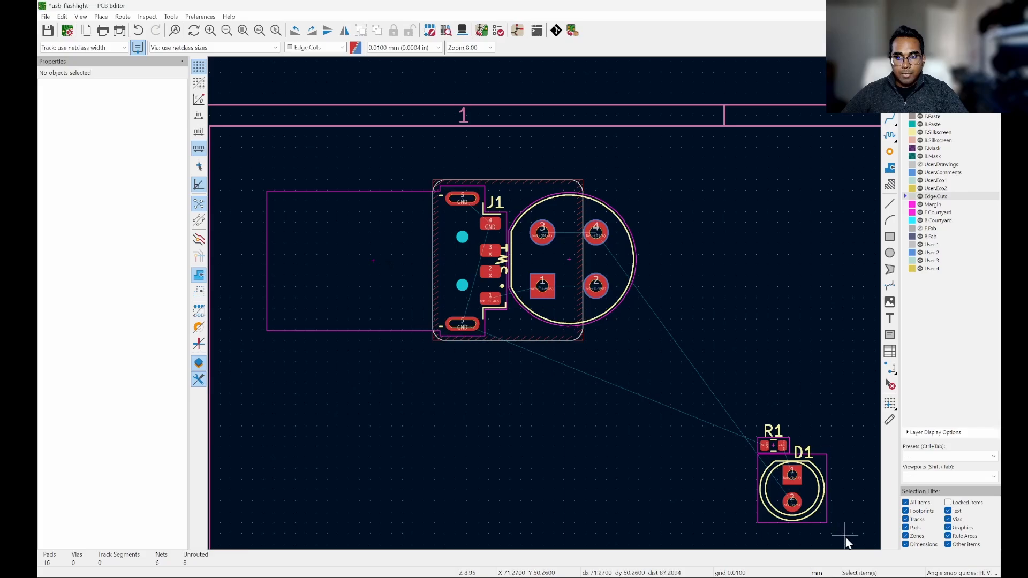
Move the R1 and D1 footprints together to the area directly beside SW1, on the side away from J1
{"action": "left_click_drag", "start_coordinate": [840, 532], "coordinate": [715, 406]}
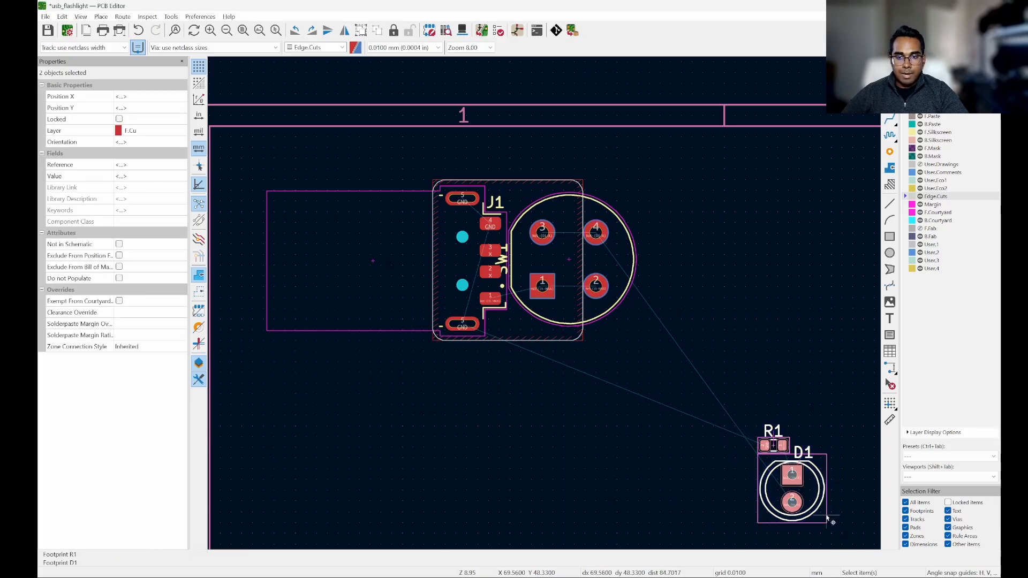
{"action": "key", "text": "m"}
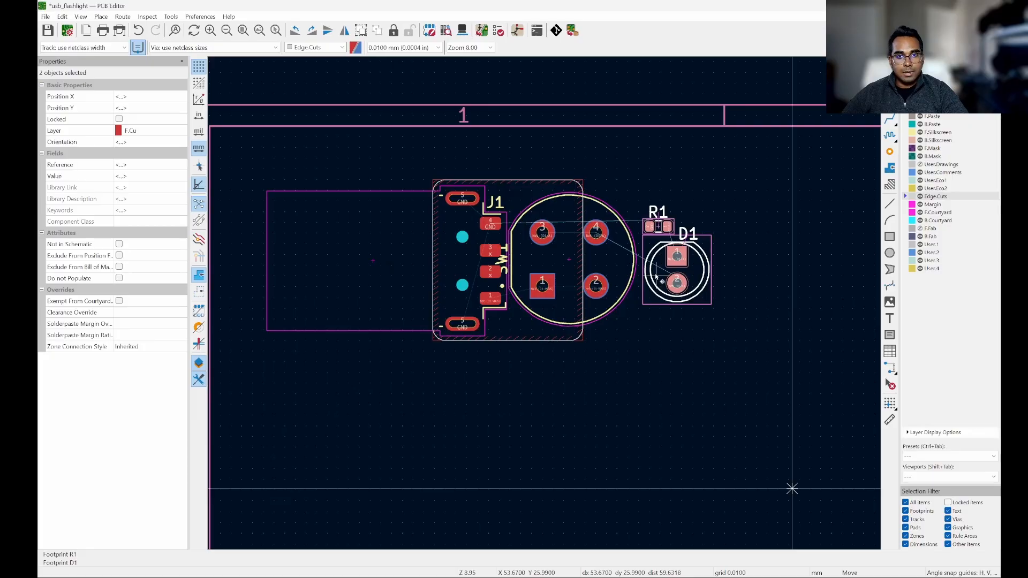
{"action": "left_click", "coordinate": [657, 279]}
{"action": "left_click", "coordinate": [657, 343]}
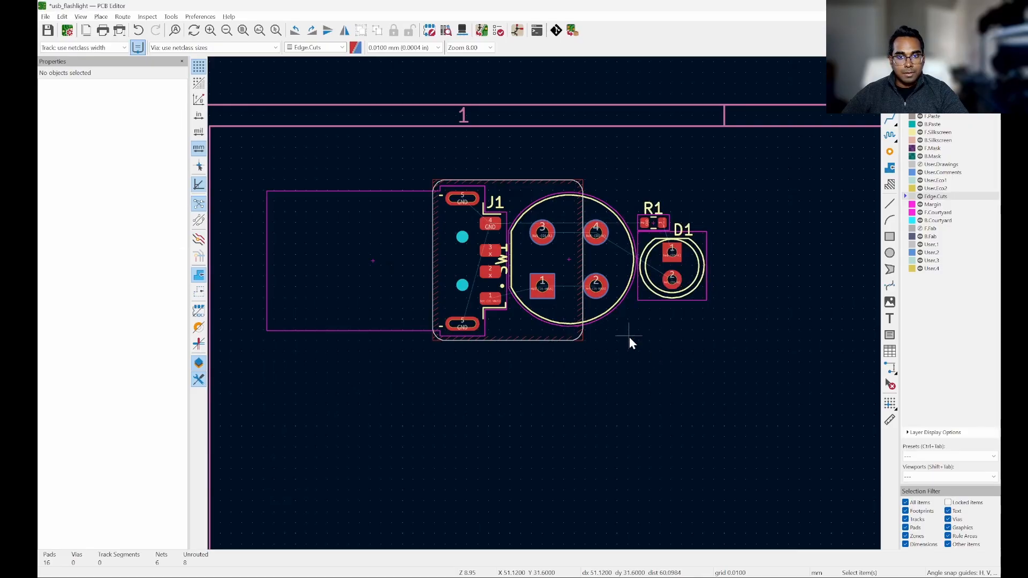
Examine the pad nets and unrouted connections between J1, SW1, R1 and D1 to judge the switch's orientation
{"action": "scroll", "coordinate": [672, 209], "scroll_direction": "down", "scroll_amount": 1}
{"action": "scroll", "coordinate": [574, 388], "scroll_direction": "up", "scroll_amount": 5}
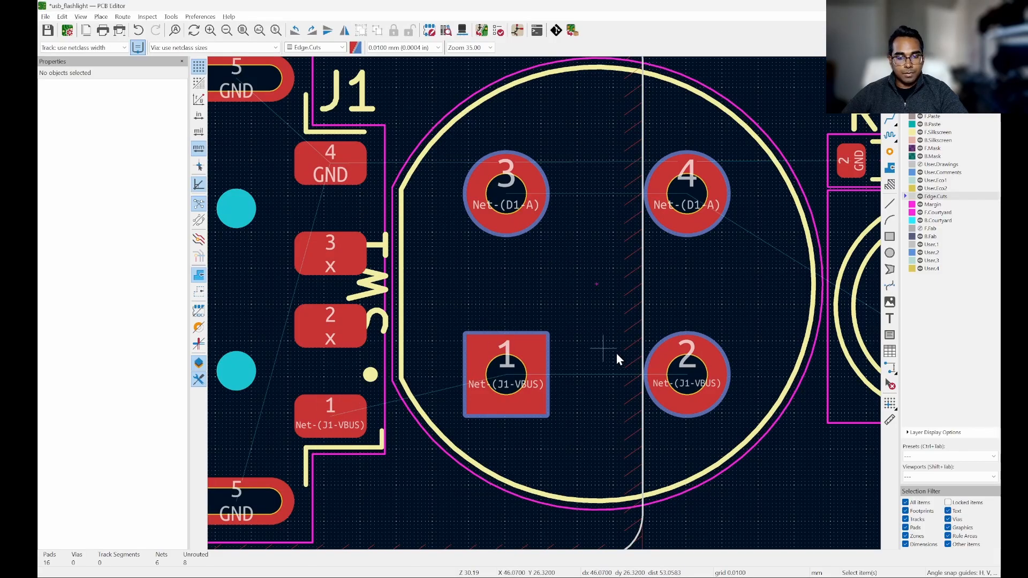
{"action": "scroll", "coordinate": [467, 413], "scroll_direction": "down", "scroll_amount": 5}
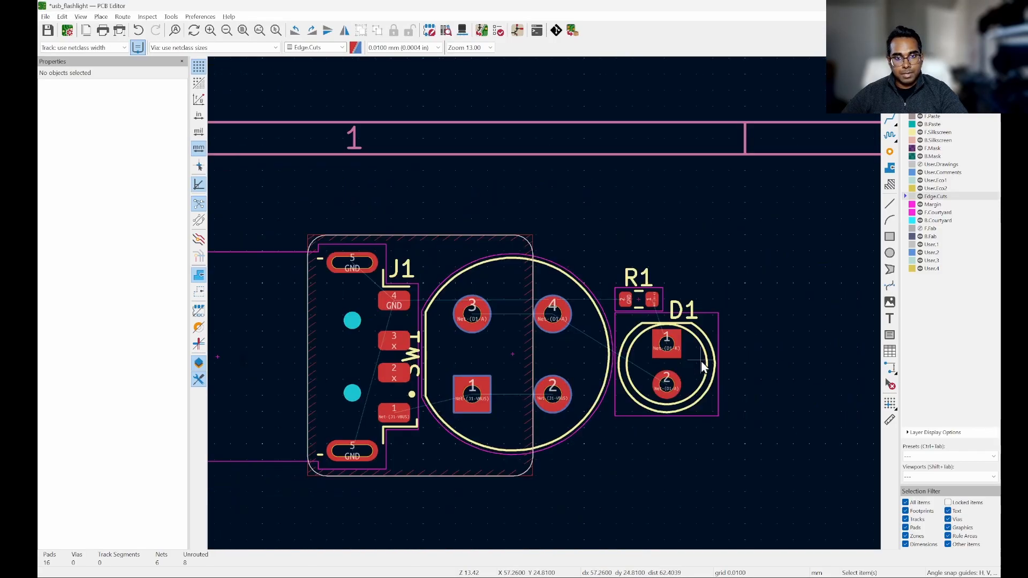
{"action": "scroll", "coordinate": [701, 361], "scroll_direction": "up", "scroll_amount": 4}
{"action": "scroll", "coordinate": [403, 257], "scroll_direction": "down", "scroll_amount": 1}
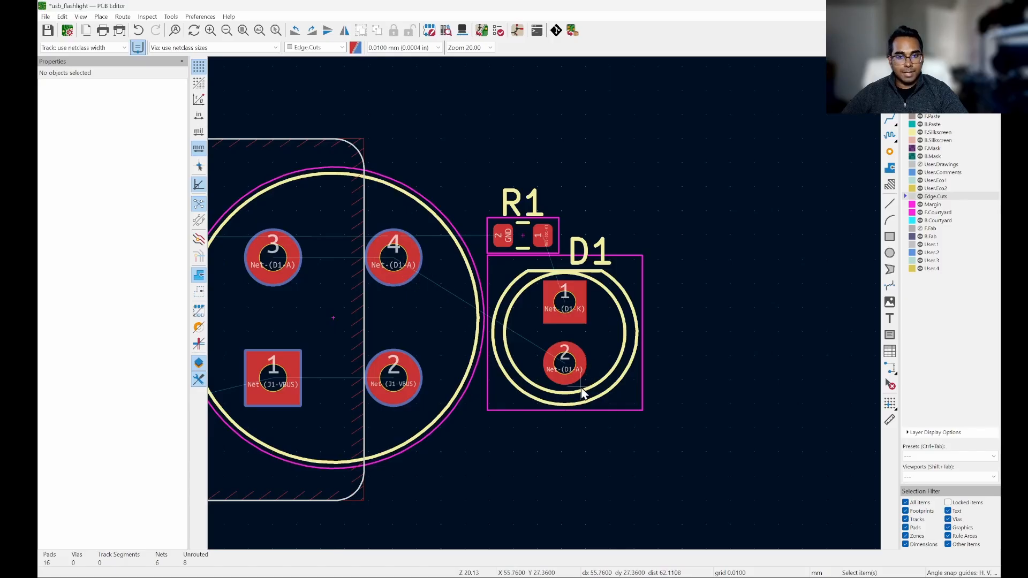
{"action": "scroll", "coordinate": [764, 398], "scroll_direction": "down", "scroll_amount": 4}
{"action": "scroll", "coordinate": [664, 364], "scroll_direction": "up", "scroll_amount": 6}
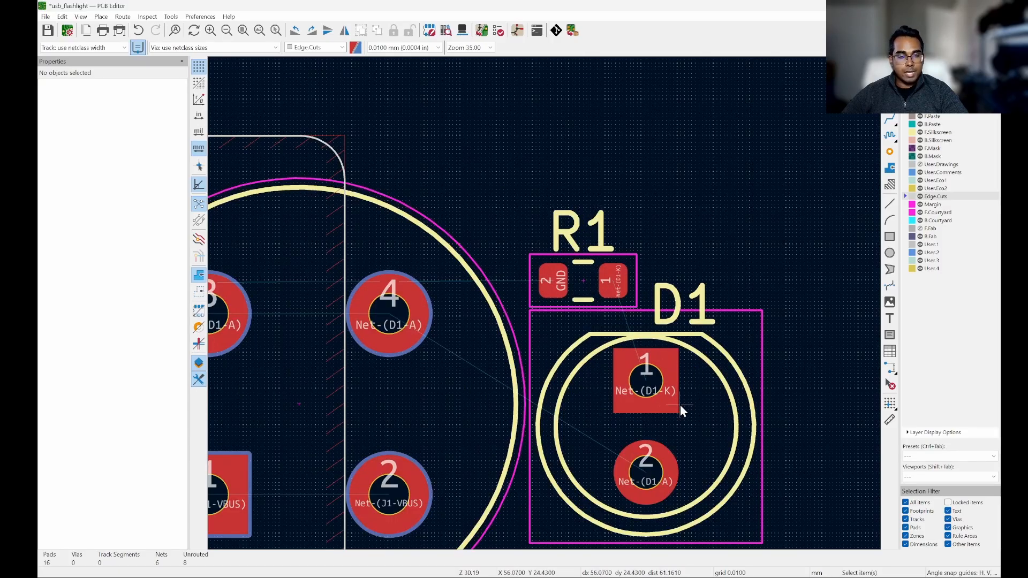
{"action": "scroll", "coordinate": [623, 277], "scroll_direction": "down", "scroll_amount": 4}
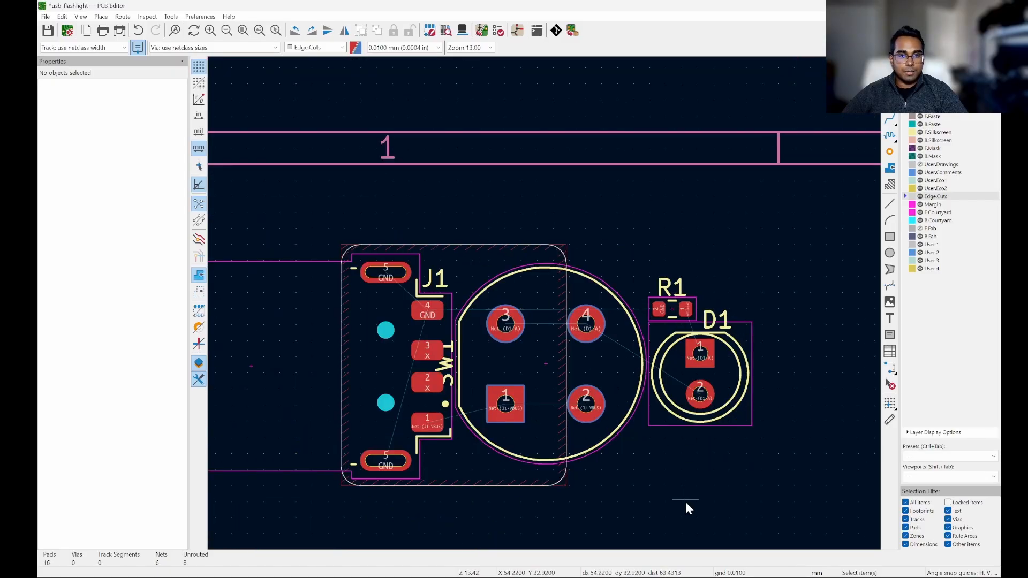
{"action": "scroll", "coordinate": [654, 481], "scroll_direction": "down", "scroll_amount": 4}
{"action": "scroll", "coordinate": [637, 468], "scroll_direction": "up", "scroll_amount": 6}
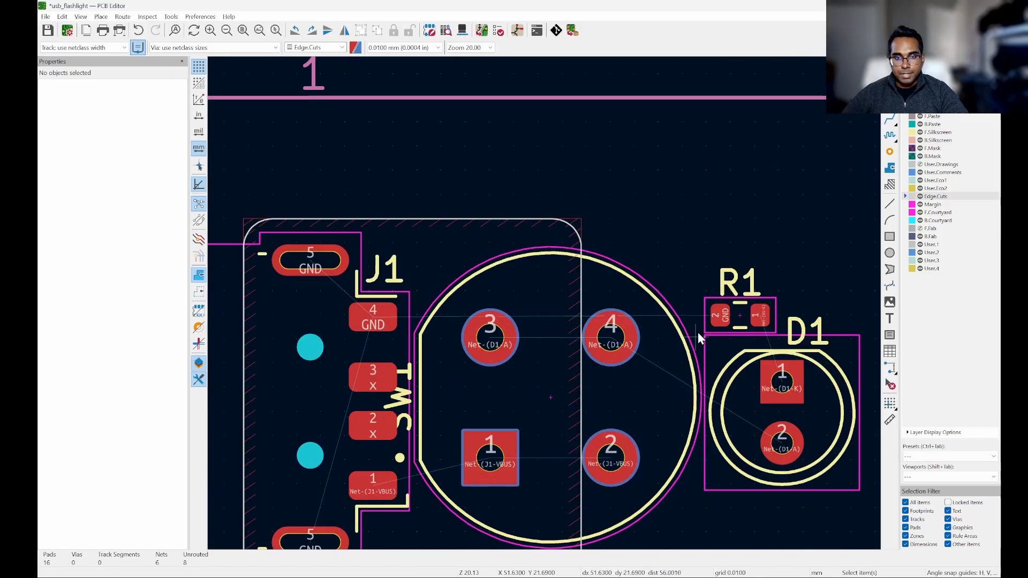
{"action": "scroll", "coordinate": [662, 279], "scroll_direction": "down", "scroll_amount": 3}
{"action": "scroll", "coordinate": [648, 301], "scroll_direction": "up", "scroll_amount": 3}
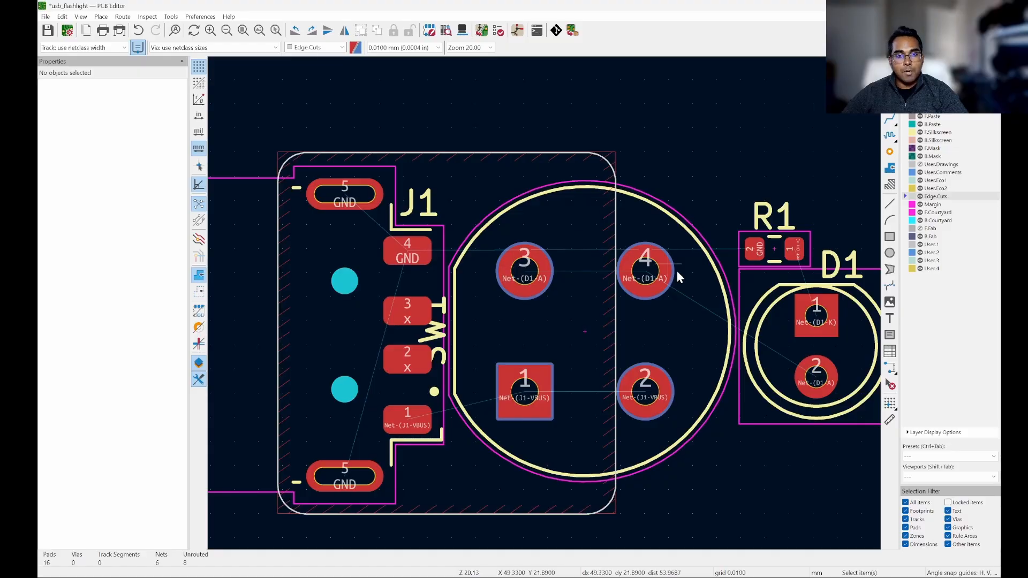
Rotate SW1 to -90° so that its VBUS pads 1 and 2 face J1 and pads 3 and 4 face D1
{"action": "left_click", "coordinate": [693, 328]}
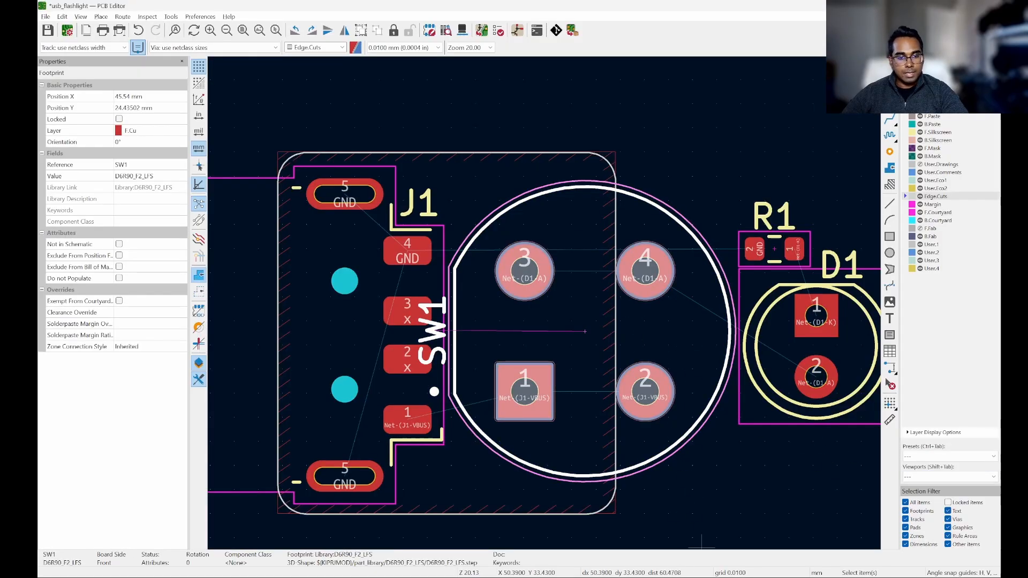
{"action": "key", "text": "r"}
{"action": "key", "text": "r"}
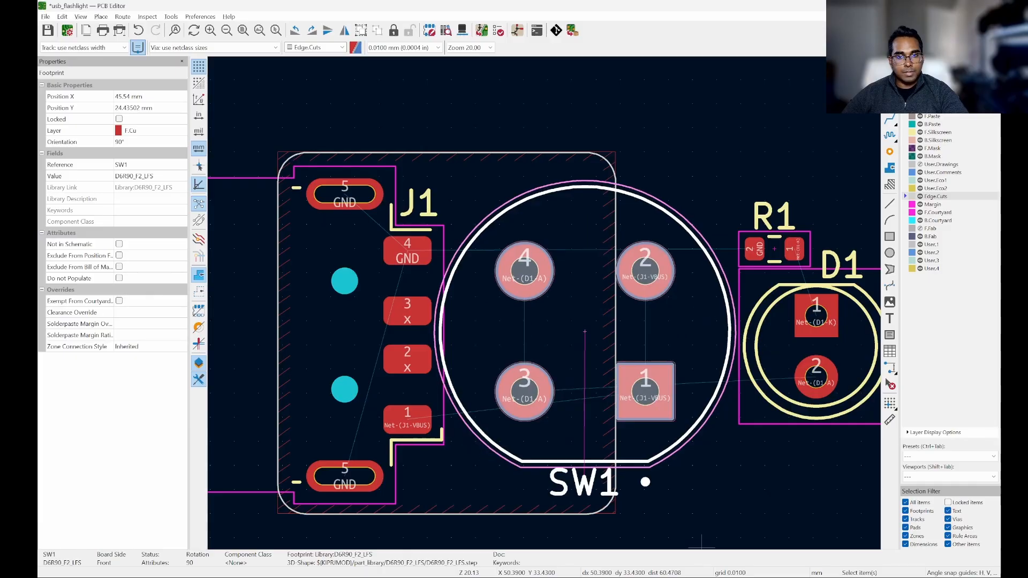
{"action": "key", "text": "r"}
{"action": "key", "text": "r"}
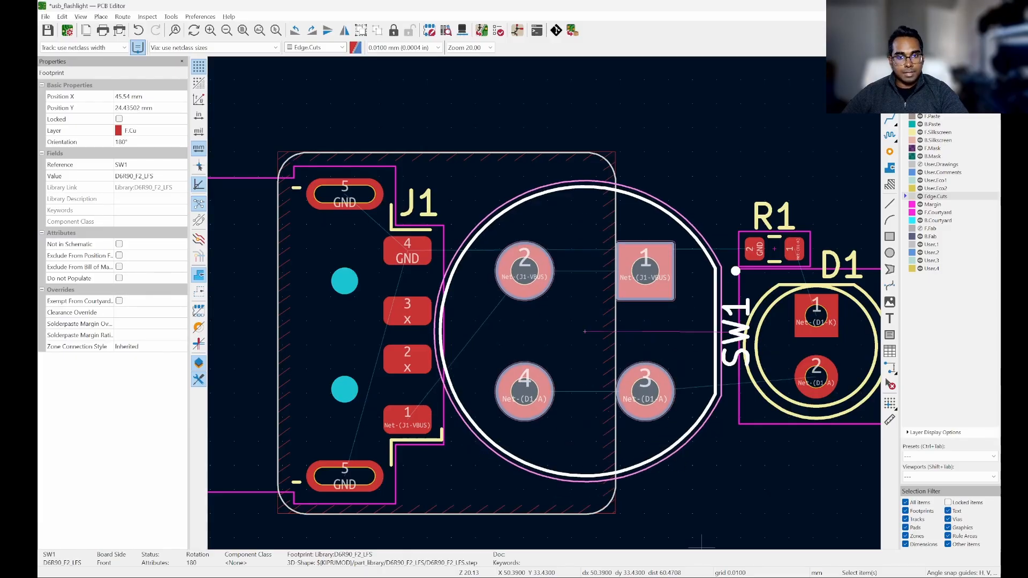
{"action": "key", "text": "r"}
{"action": "key", "text": "r"}
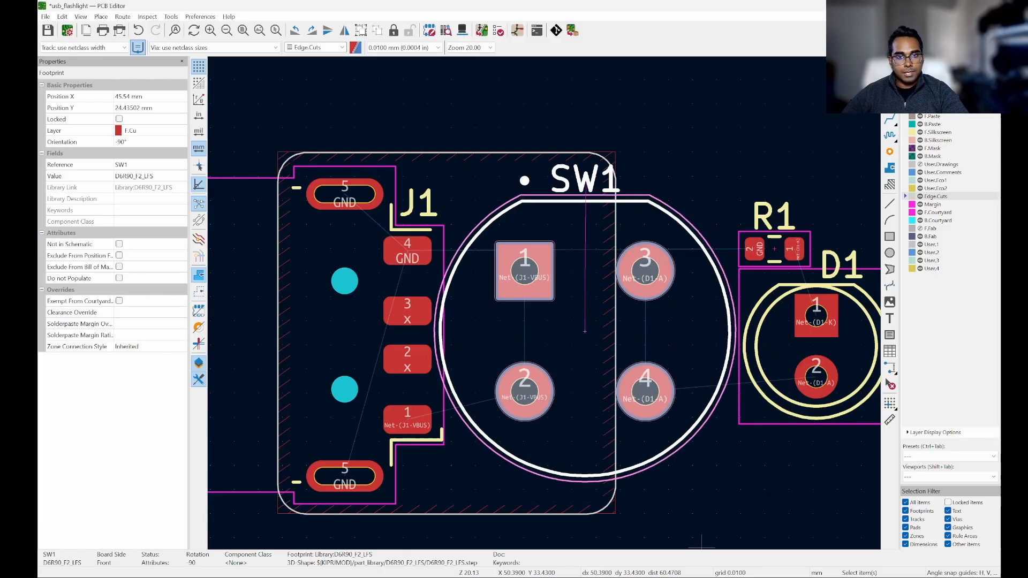
{"action": "left_click", "coordinate": [751, 516]}
{"action": "scroll", "coordinate": [716, 415], "scroll_direction": "down", "scroll_amount": 2}
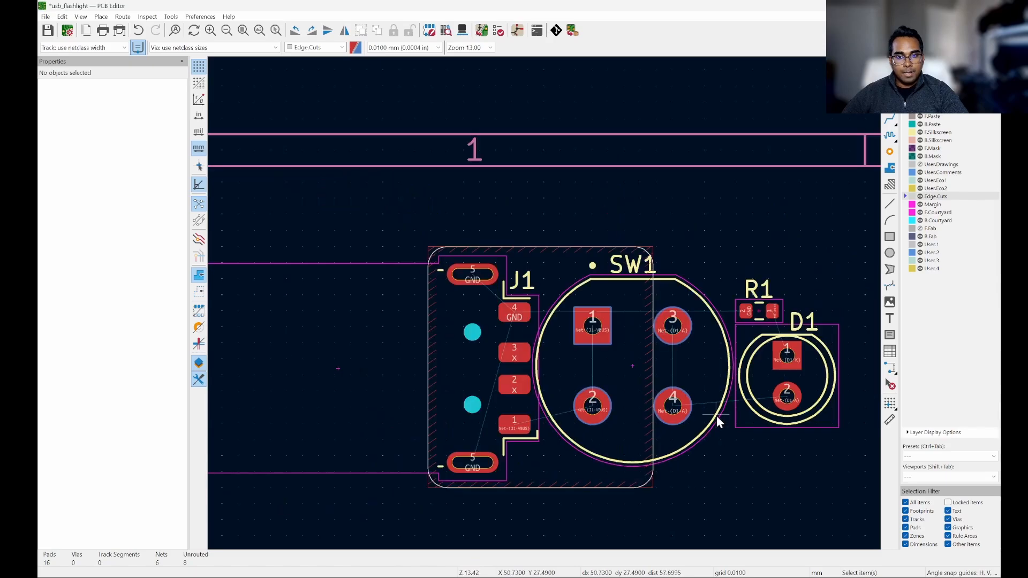
Move SW1 slightly away from J1 to X 46.13 mm, Y 24.415 mm, keeping its courtyard clear of J1's
{"action": "scroll", "coordinate": [683, 414], "scroll_direction": "up", "scroll_amount": 2}
{"action": "scroll", "coordinate": [523, 383], "scroll_direction": "up", "scroll_amount": 2}
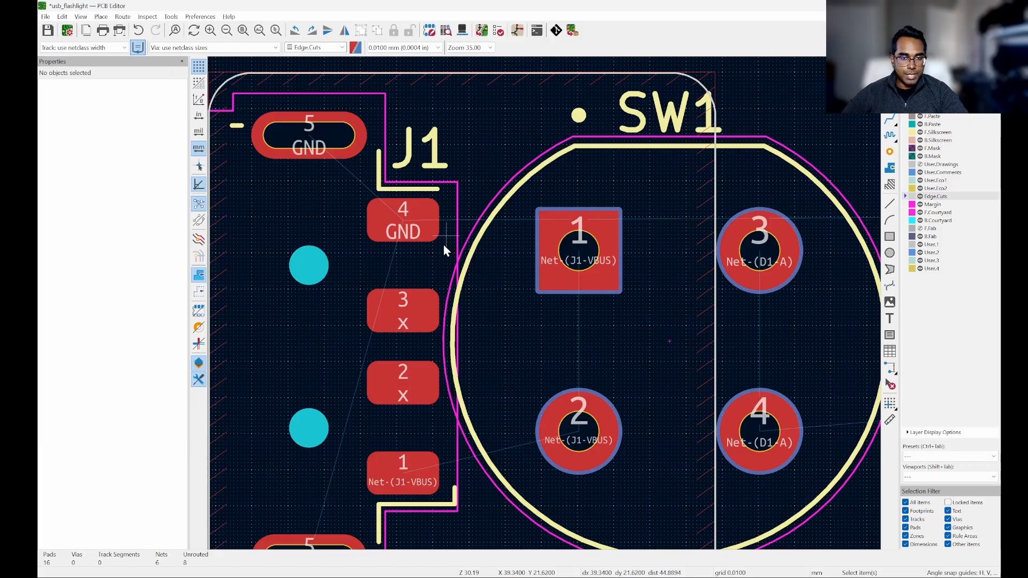
{"action": "scroll", "coordinate": [527, 327], "scroll_direction": "down", "scroll_amount": 2}
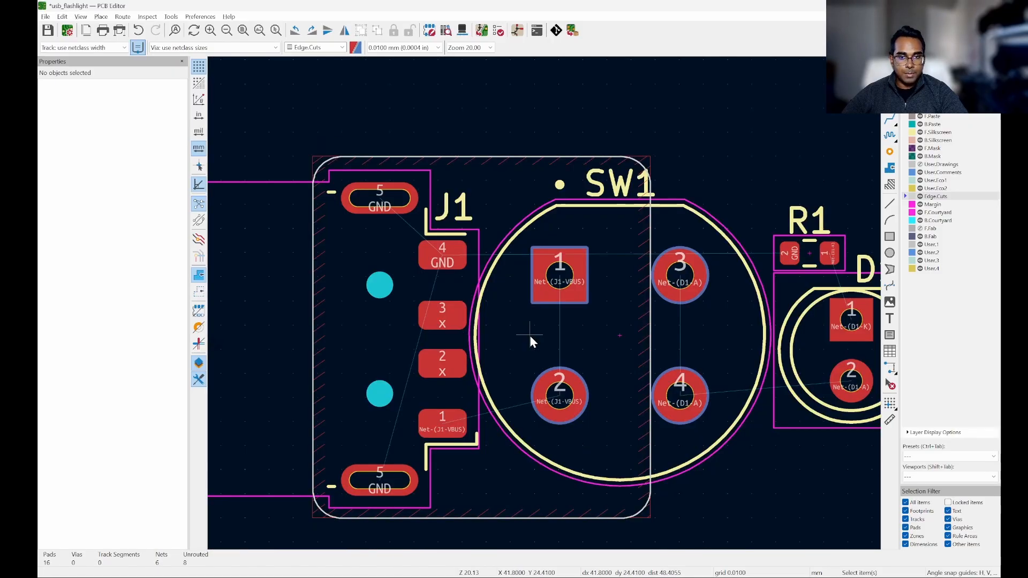
{"action": "scroll", "coordinate": [594, 369], "scroll_direction": "up", "scroll_amount": 2}
{"action": "left_click", "coordinate": [609, 362]}
{"action": "key", "text": "m"}
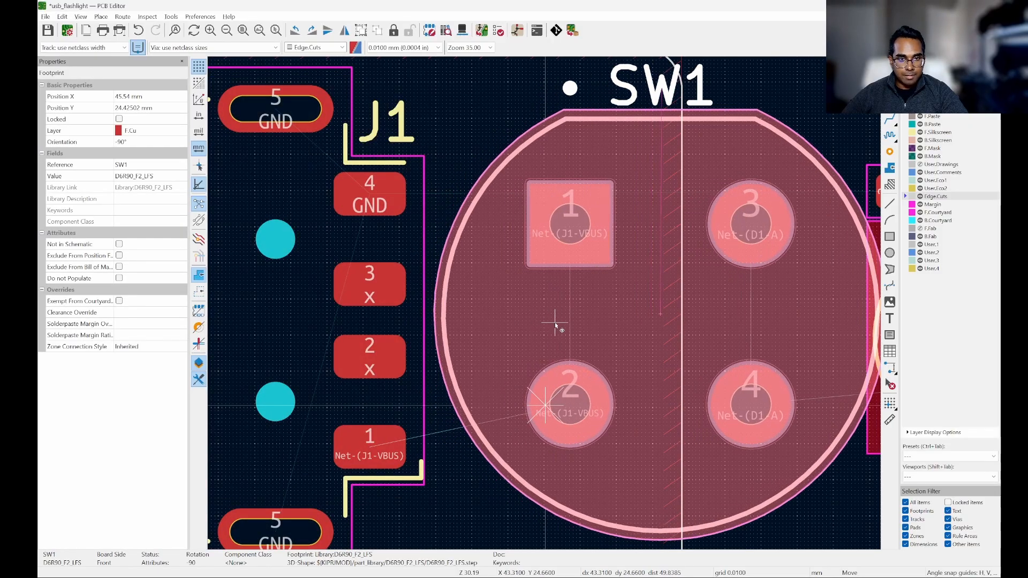
{"action": "left_click", "coordinate": [552, 325]}
{"action": "scroll", "coordinate": [552, 325], "scroll_direction": "down", "scroll_amount": 4}
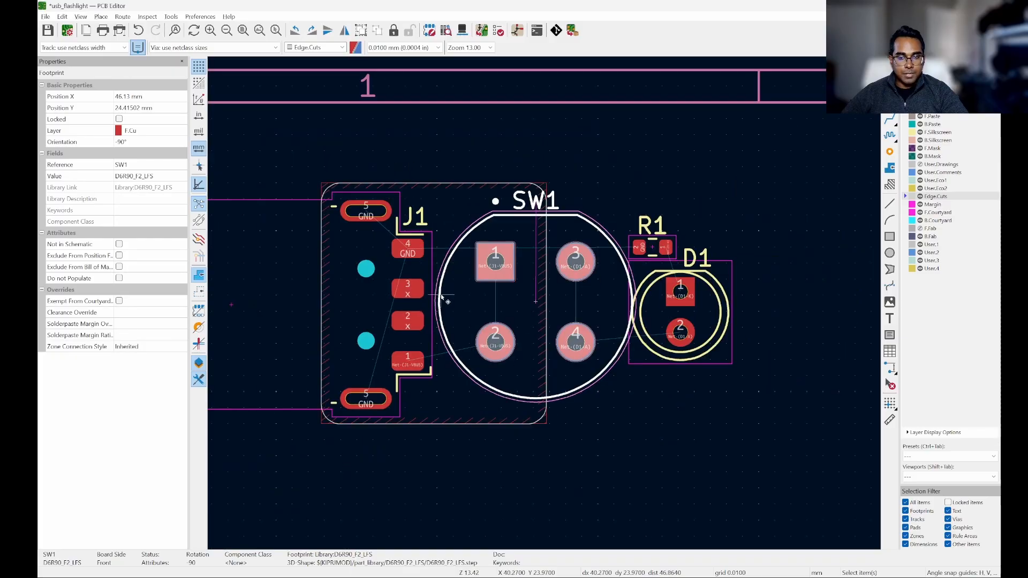
Move R1 and D1 together slightly further from J1 so that their courtyards clear SW1's outline
{"action": "scroll", "coordinate": [808, 337], "scroll_direction": "up", "scroll_amount": 3}
{"action": "left_click", "coordinate": [728, 465]}
{"action": "left_click_drag", "start_coordinate": [746, 475], "coordinate": [559, 135]}
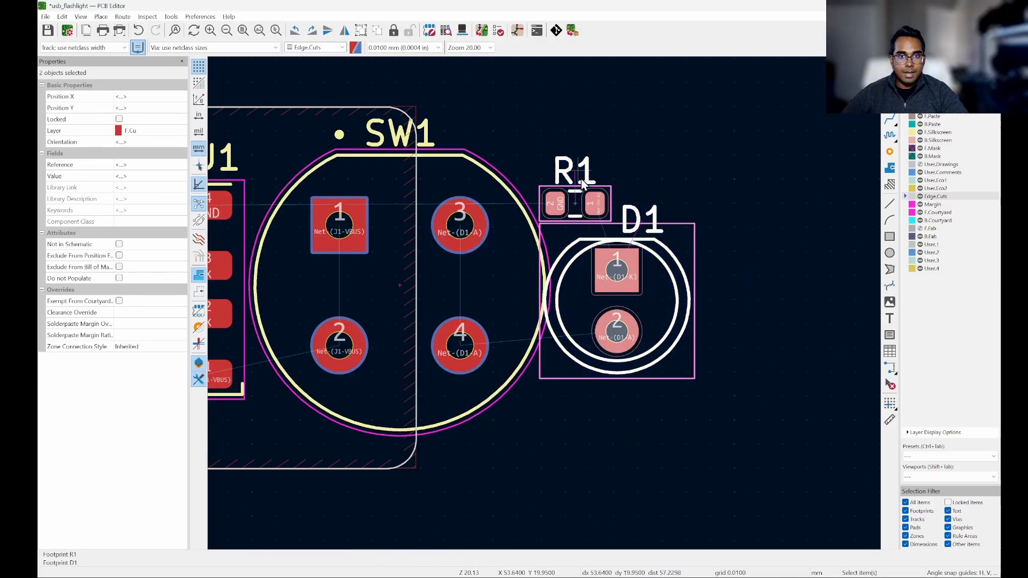
{"action": "key", "text": "m"}
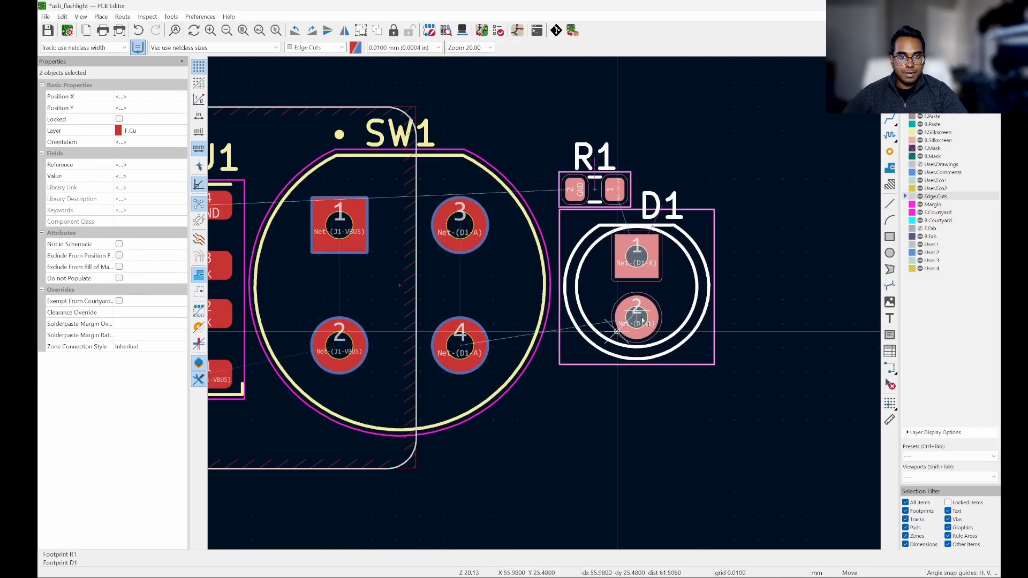
{"action": "left_click", "coordinate": [640, 320]}
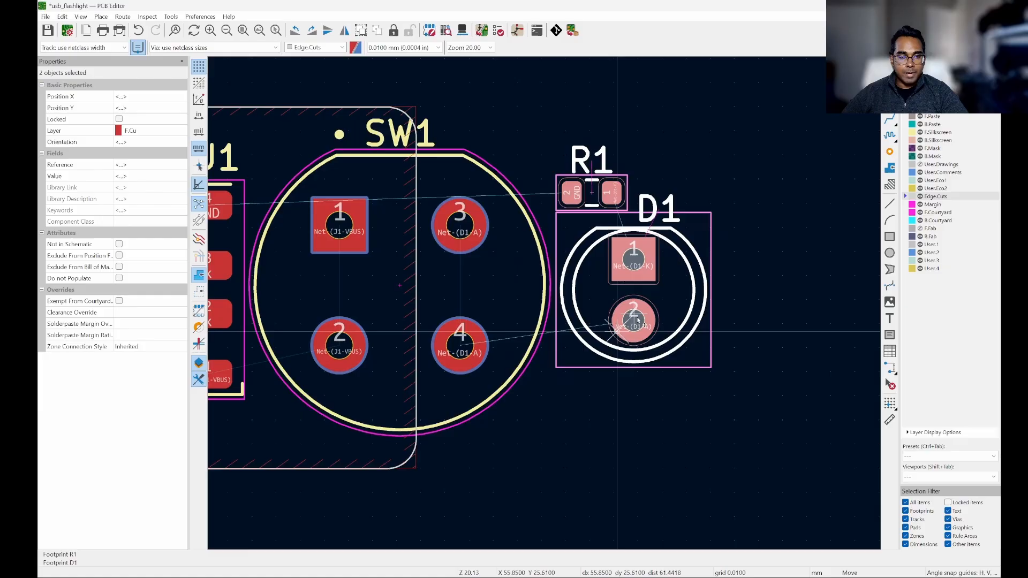
{"action": "scroll", "coordinate": [824, 310], "scroll_direction": "down", "scroll_amount": 2}
{"action": "left_click", "coordinate": [818, 317]}
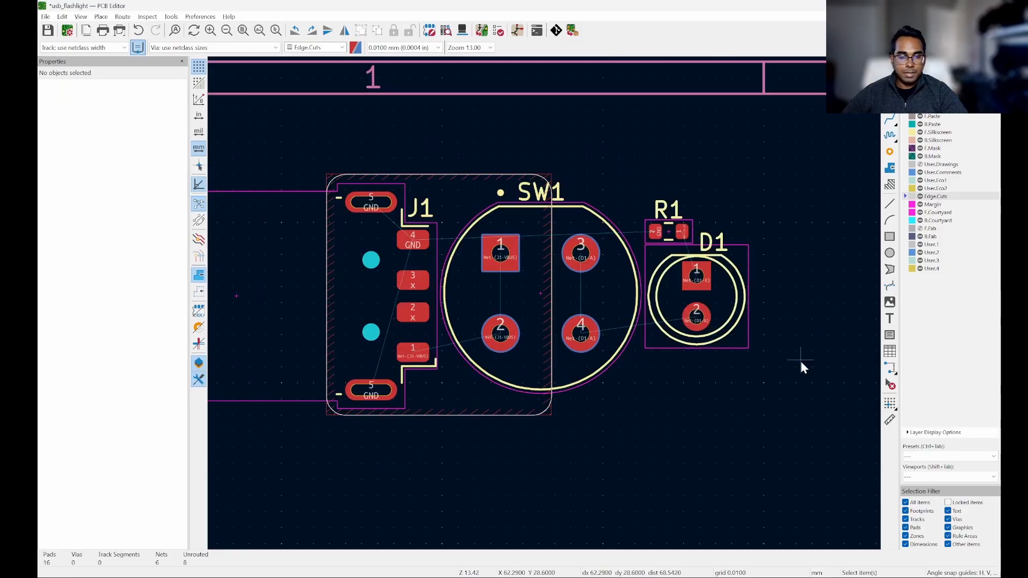
Try to extend the board by moving only the right vertical Edge.Cuts segment outward to X 47.81 mm
{"action": "scroll", "coordinate": [792, 351], "scroll_direction": "up", "scroll_amount": 2}
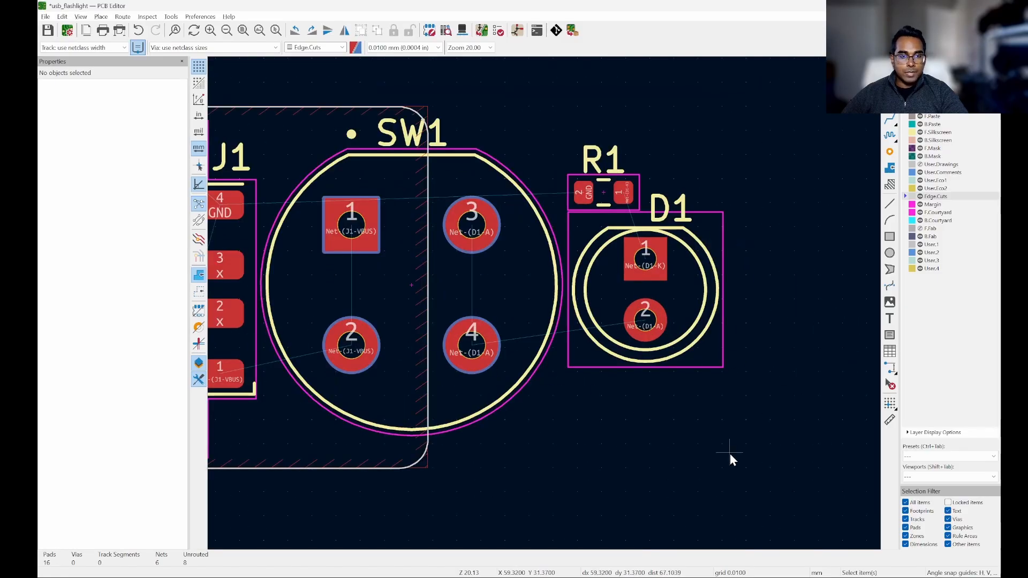
{"action": "scroll", "coordinate": [802, 332], "scroll_direction": "down", "scroll_amount": 2}
{"action": "scroll", "coordinate": [670, 302], "scroll_direction": "up", "scroll_amount": 2}
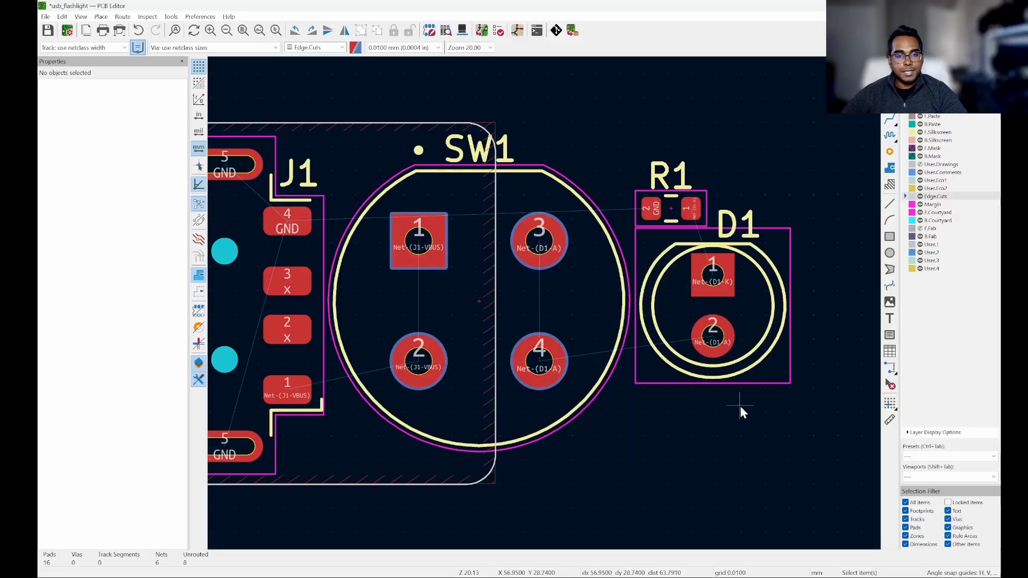
{"action": "scroll", "coordinate": [740, 407], "scroll_direction": "down", "scroll_amount": 2}
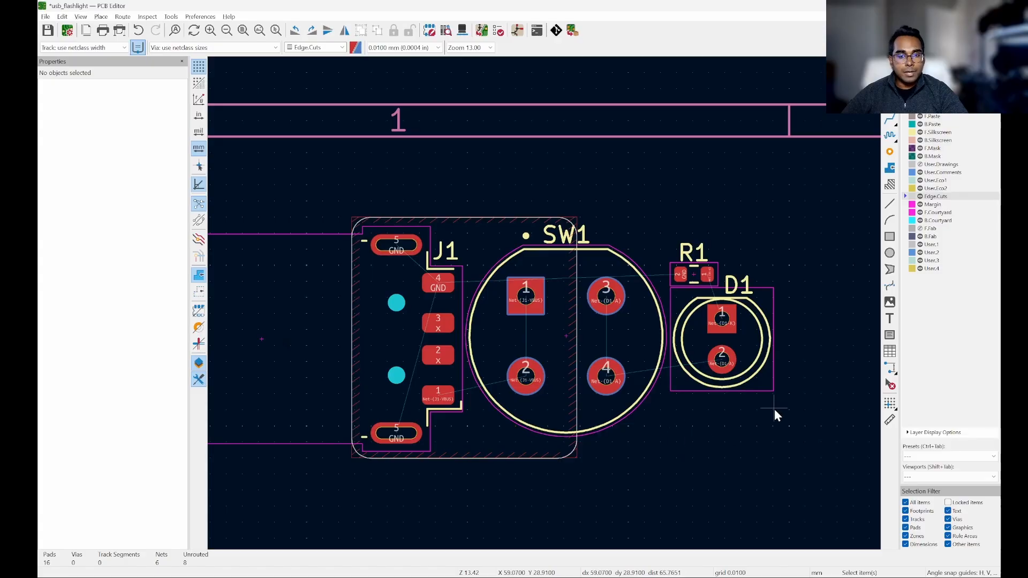
{"action": "scroll", "coordinate": [606, 477], "scroll_direction": "up", "scroll_amount": 4}
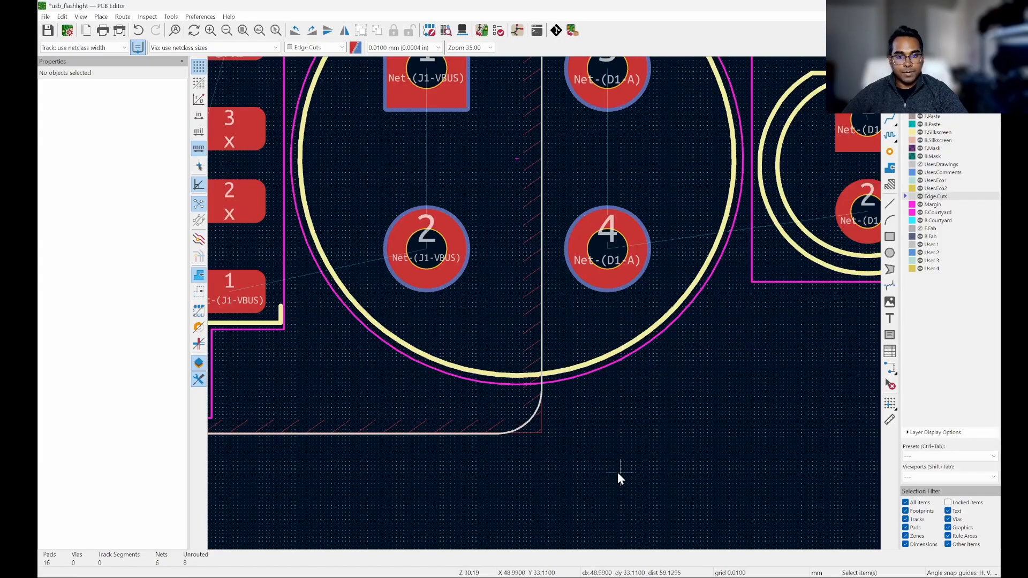
{"action": "left_click", "coordinate": [542, 339]}
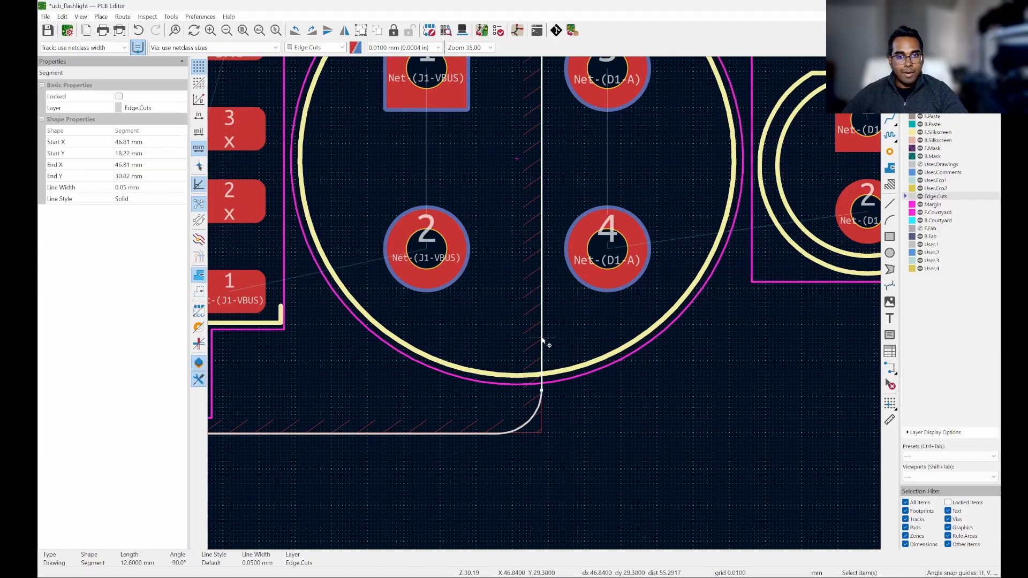
{"action": "scroll", "coordinate": [546, 319], "scroll_direction": "up", "scroll_amount": 3}
{"action": "scroll", "coordinate": [536, 328], "scroll_direction": "down", "scroll_amount": 6}
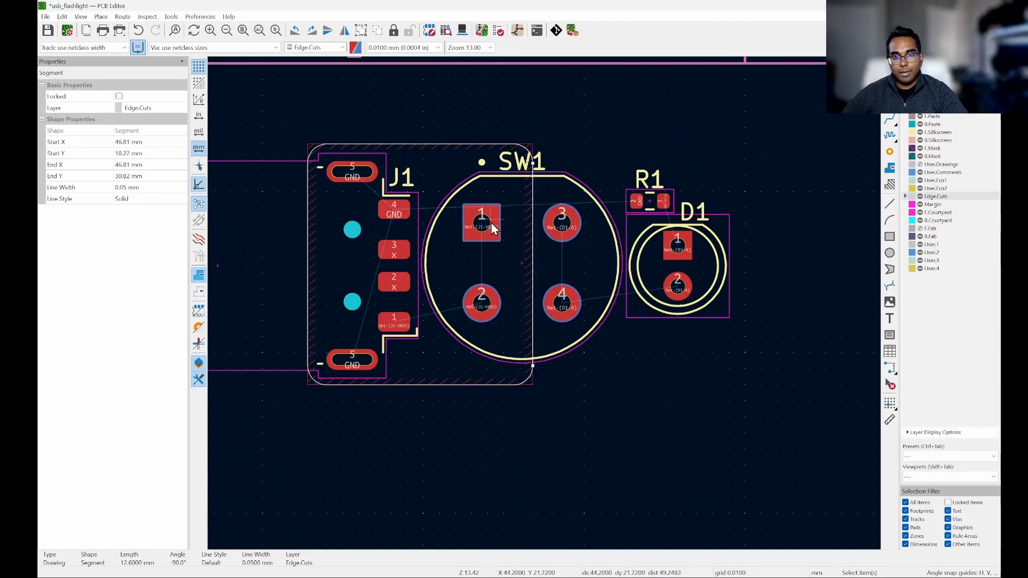
{"action": "scroll", "coordinate": [539, 300], "scroll_direction": "up", "scroll_amount": 5}
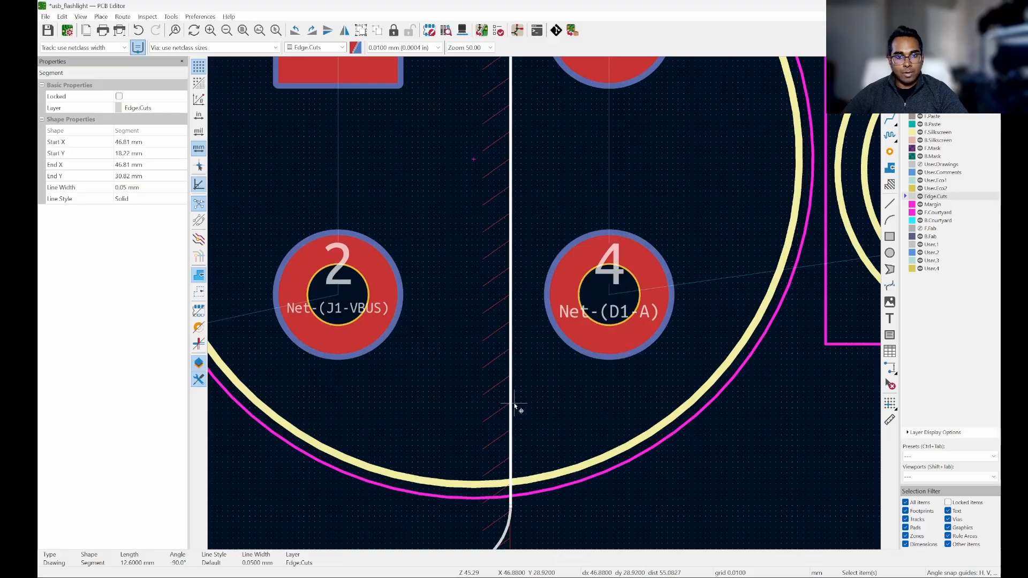
{"action": "key", "text": "m"}
{"action": "scroll", "coordinate": [714, 415], "scroll_direction": "down", "scroll_amount": 1}
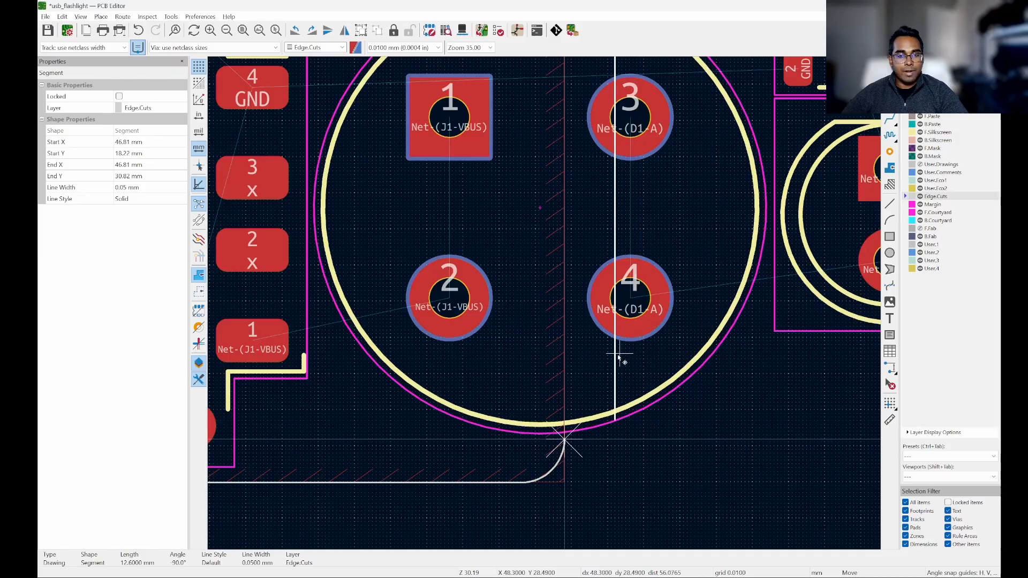
{"action": "left_click", "coordinate": [605, 410]}
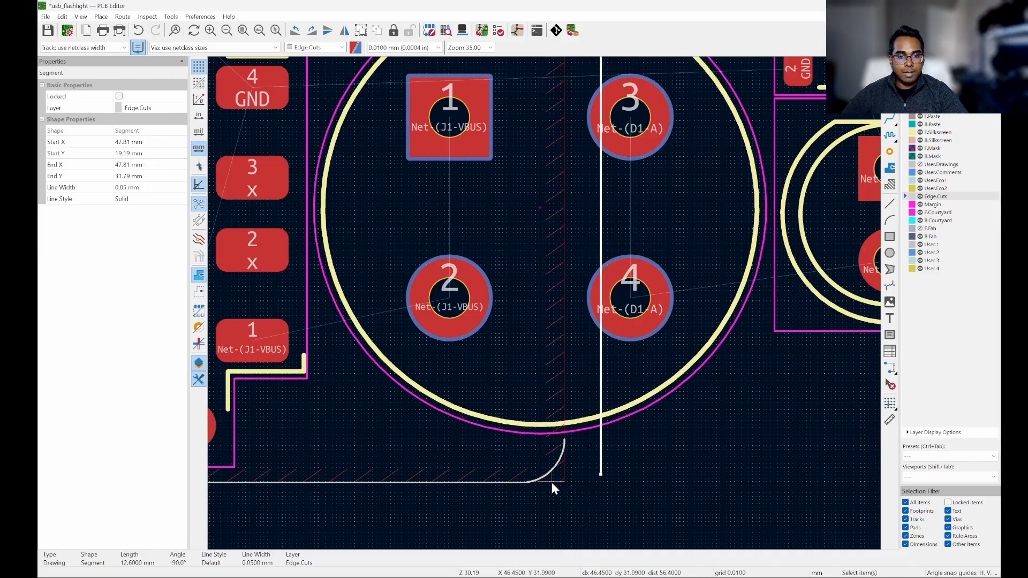
{"action": "scroll", "coordinate": [701, 461], "scroll_direction": "down", "scroll_amount": 5}
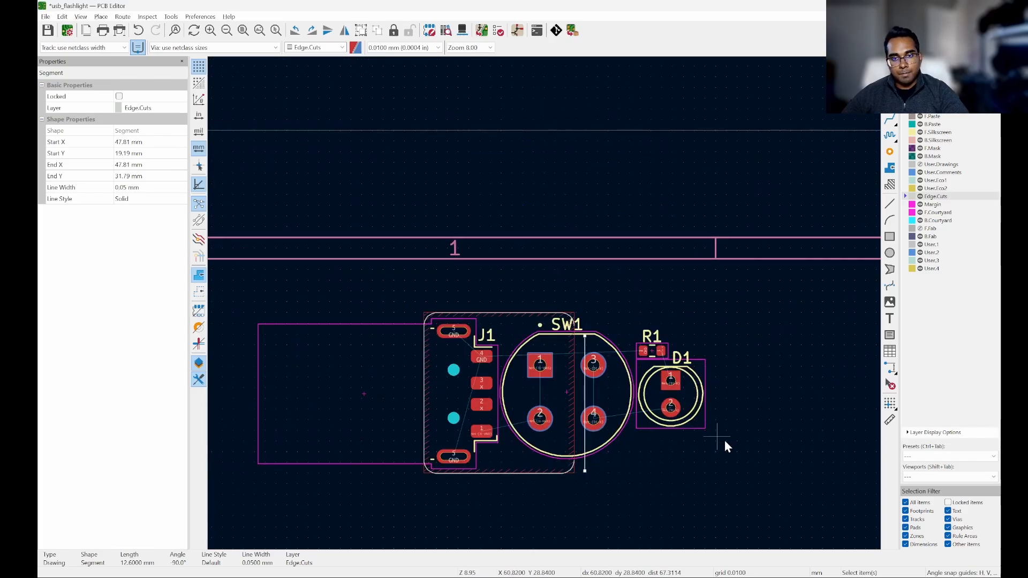
{"action": "scroll", "coordinate": [553, 393], "scroll_direction": "up", "scroll_amount": 3}
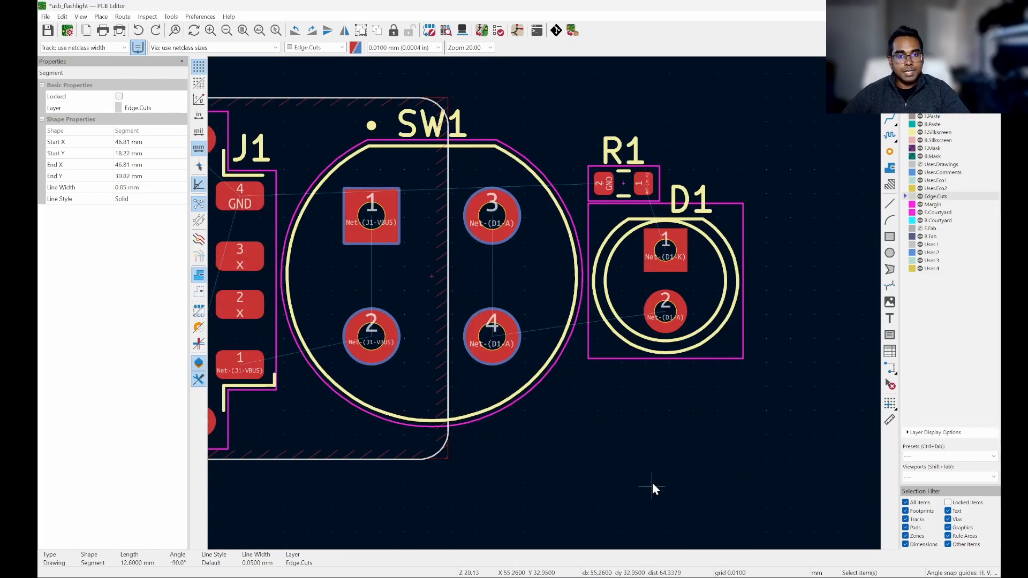
Move the right vertical Edge.Cuts segment together with its two adjoining corner arcs outward by exactly 15 mm in X
{"action": "left_click", "coordinate": [653, 466]}
{"action": "scroll", "coordinate": [652, 463], "scroll_direction": "down", "scroll_amount": 4}
{"action": "scroll", "coordinate": [587, 439], "scroll_direction": "up", "scroll_amount": 12}
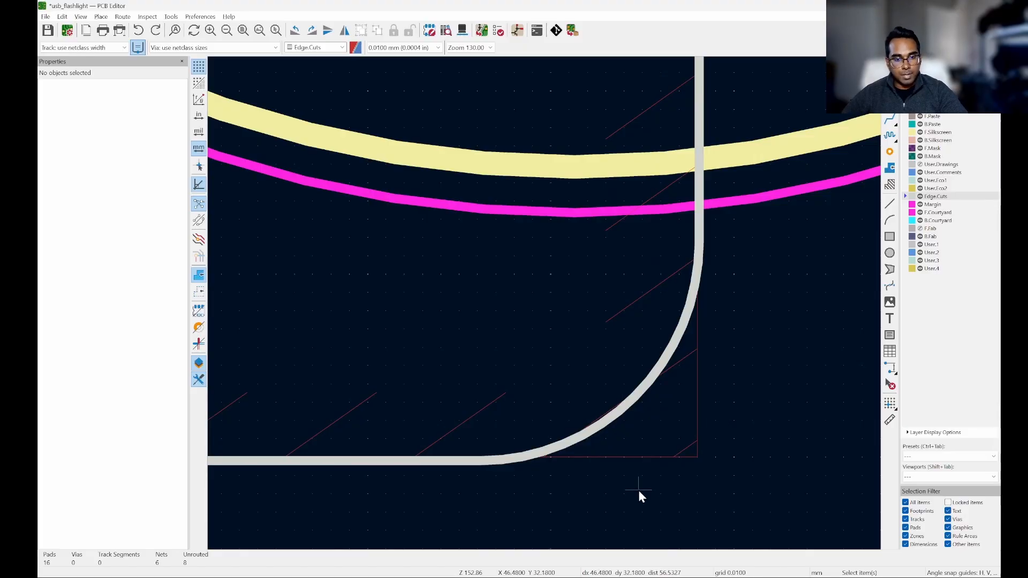
{"action": "left_click", "coordinate": [632, 396]}
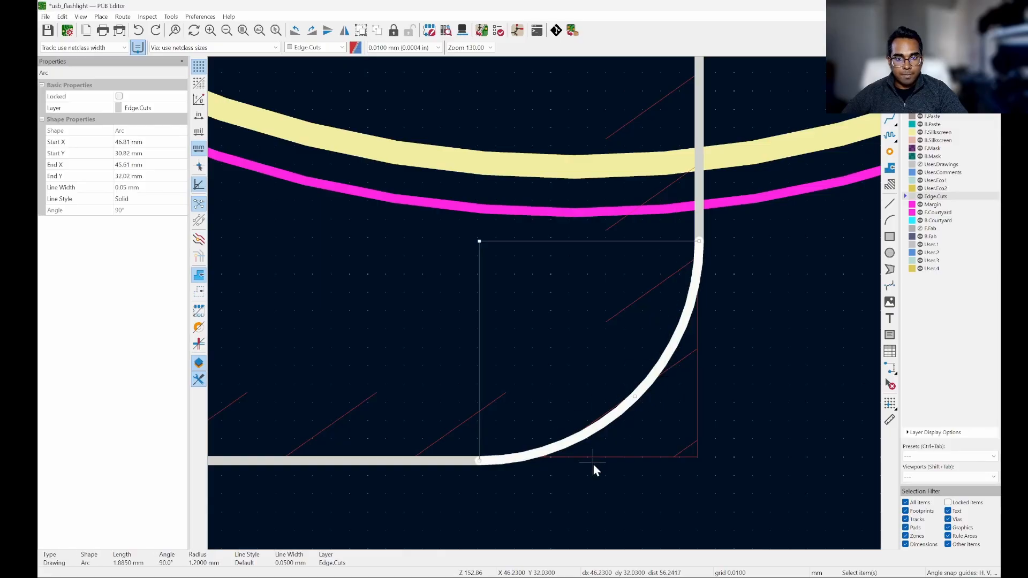
{"action": "scroll", "coordinate": [592, 465], "scroll_direction": "down", "scroll_amount": 3}
{"action": "scroll", "coordinate": [622, 300], "scroll_direction": "up", "scroll_amount": 3}
{"action": "scroll", "coordinate": [594, 283], "scroll_direction": "up", "scroll_amount": 2}
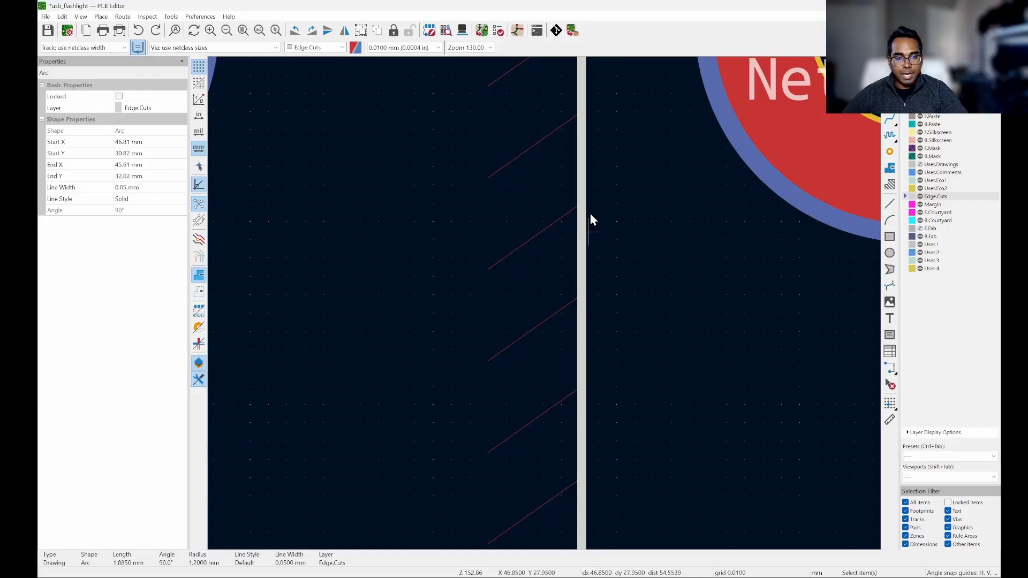
{"action": "left_click", "coordinate": [588, 288], "text": "shift"}
{"action": "scroll", "coordinate": [588, 288], "scroll_direction": "down", "scroll_amount": 5}
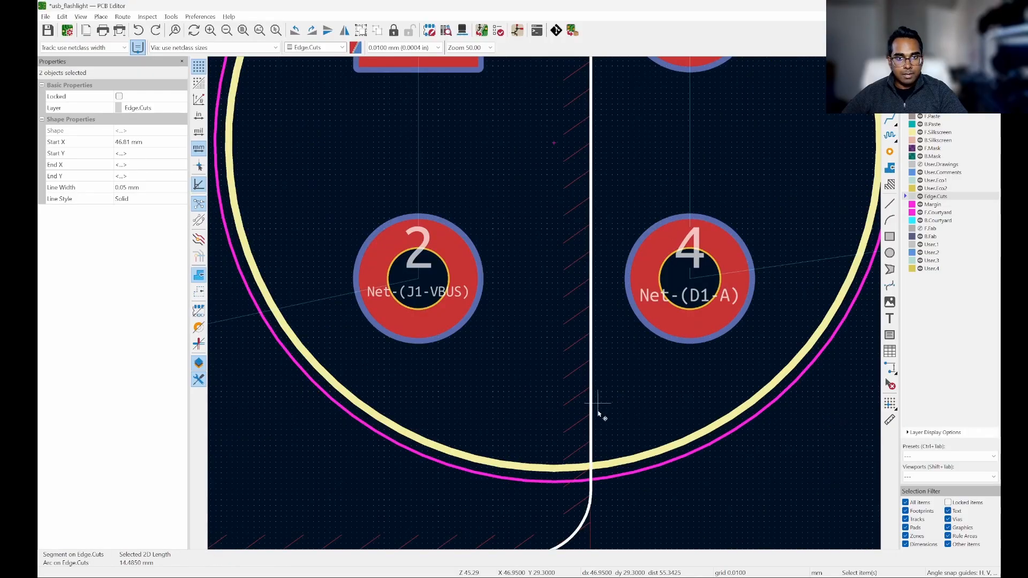
{"action": "scroll", "coordinate": [603, 356], "scroll_direction": "up", "scroll_amount": 5}
{"action": "scroll", "coordinate": [565, 213], "scroll_direction": "up", "scroll_amount": 4}
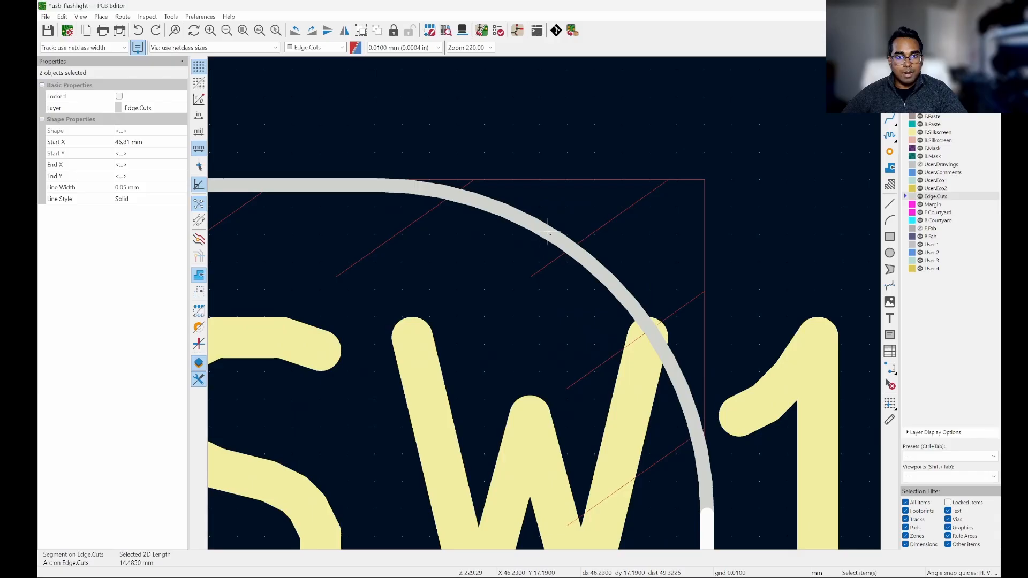
{"action": "left_click", "coordinate": [549, 233], "text": "shift"}
{"action": "scroll", "coordinate": [560, 161], "scroll_direction": "down", "scroll_amount": 10}
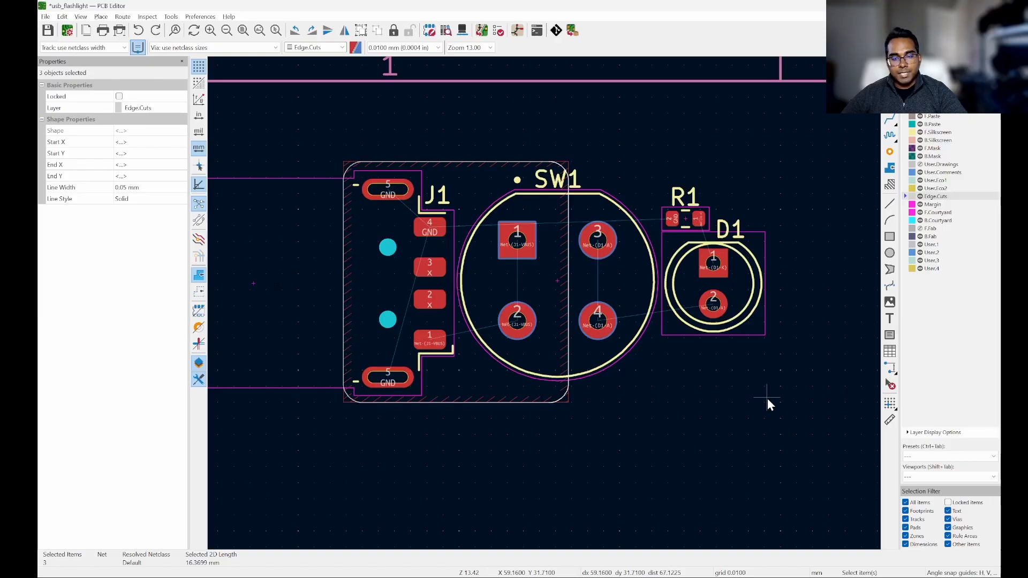
{"action": "scroll", "coordinate": [677, 404], "scroll_direction": "up", "scroll_amount": 2}
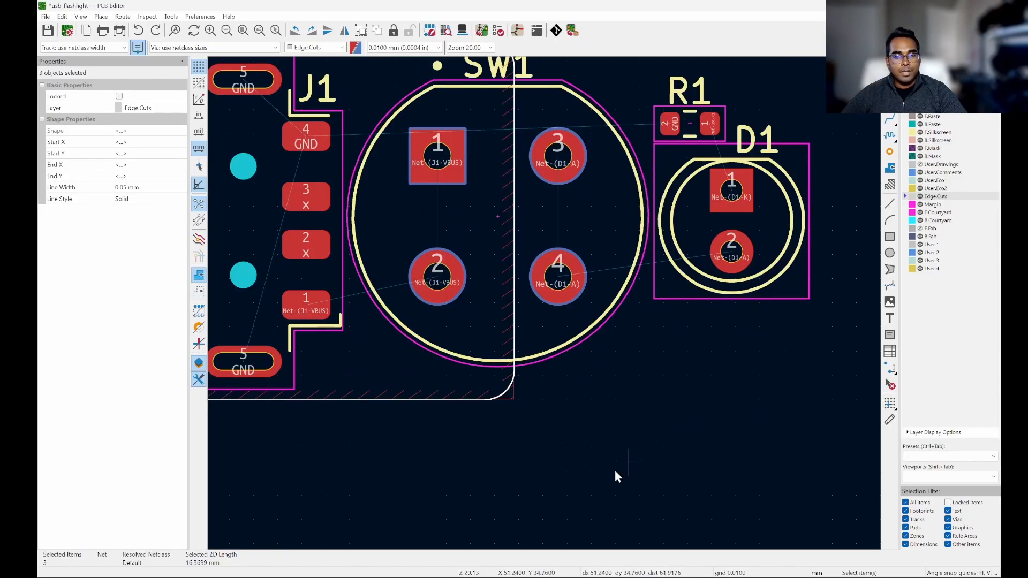
{"action": "scroll", "coordinate": [615, 470], "scroll_direction": "down", "scroll_amount": 2}
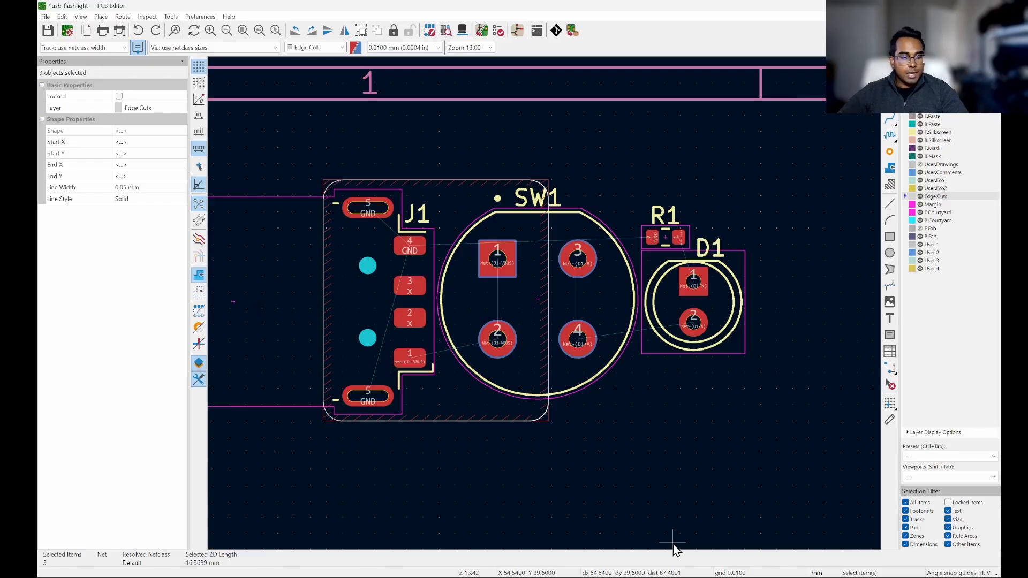
{"action": "key", "text": "ctrl+m"}
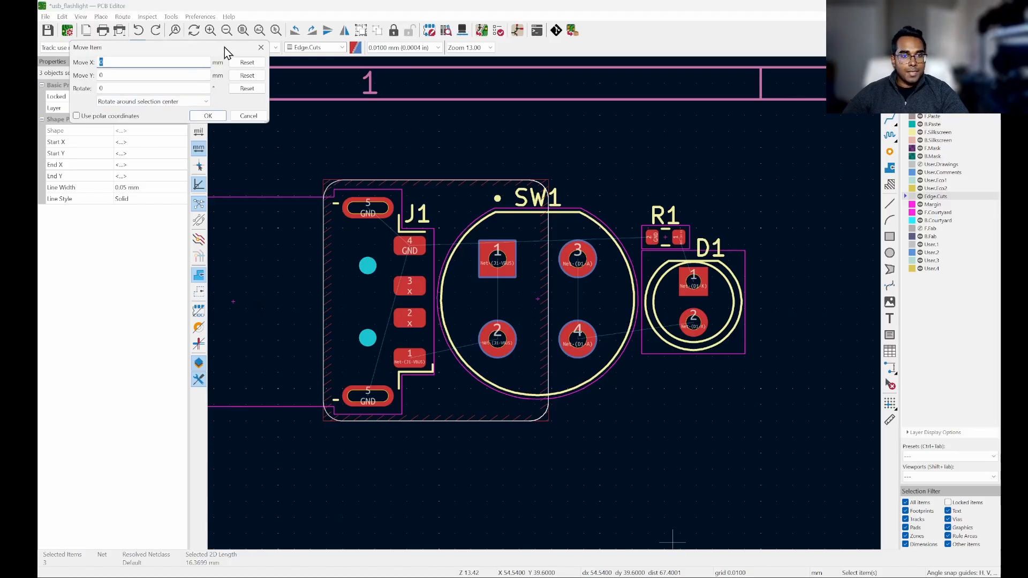
{"action": "left_click_drag", "start_coordinate": [224, 47], "coordinate": [631, 288]}
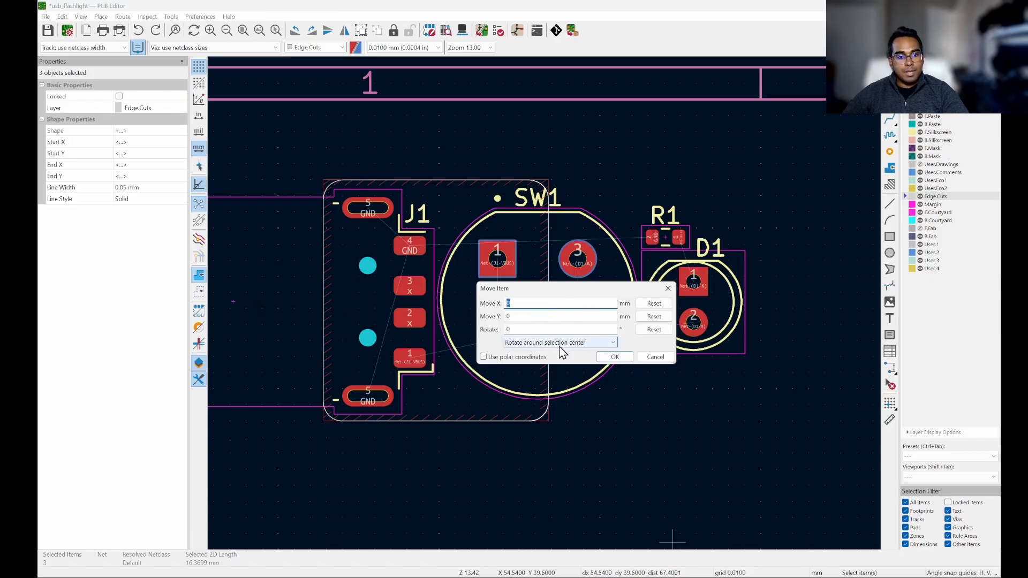
{"action": "type", "text": "15"}
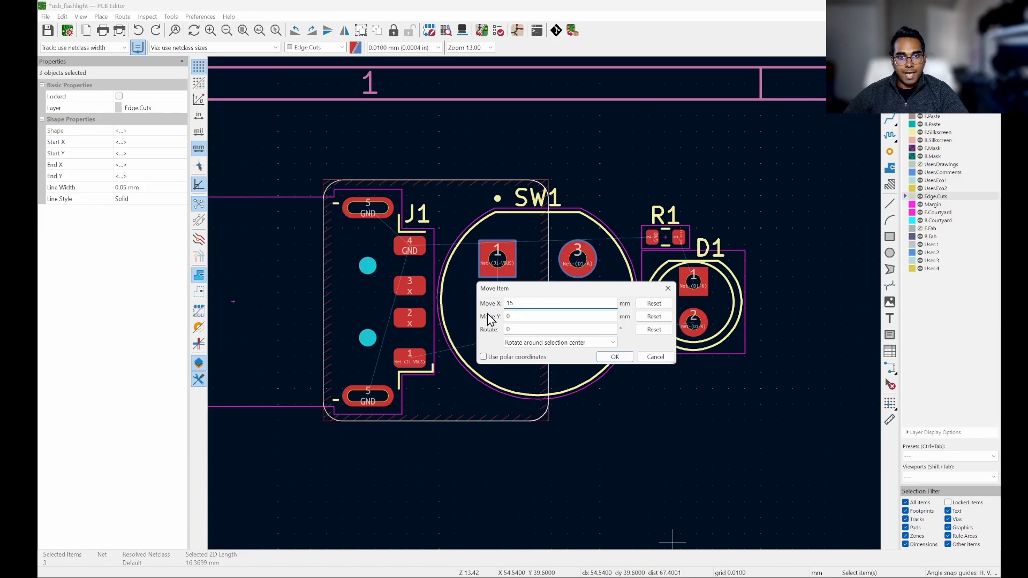
{"action": "left_click", "coordinate": [615, 356]}
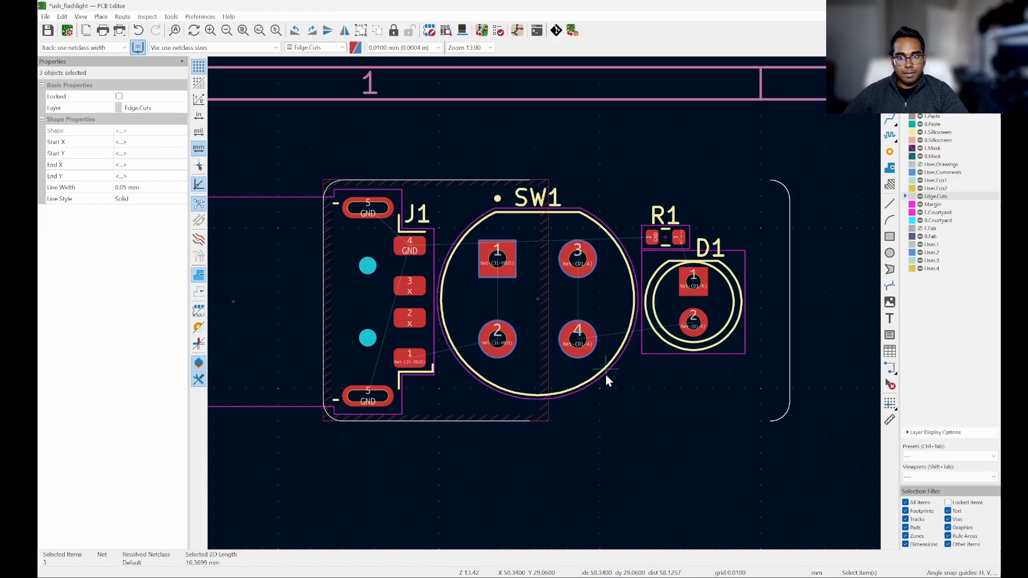
{"action": "left_click", "coordinate": [753, 491]}
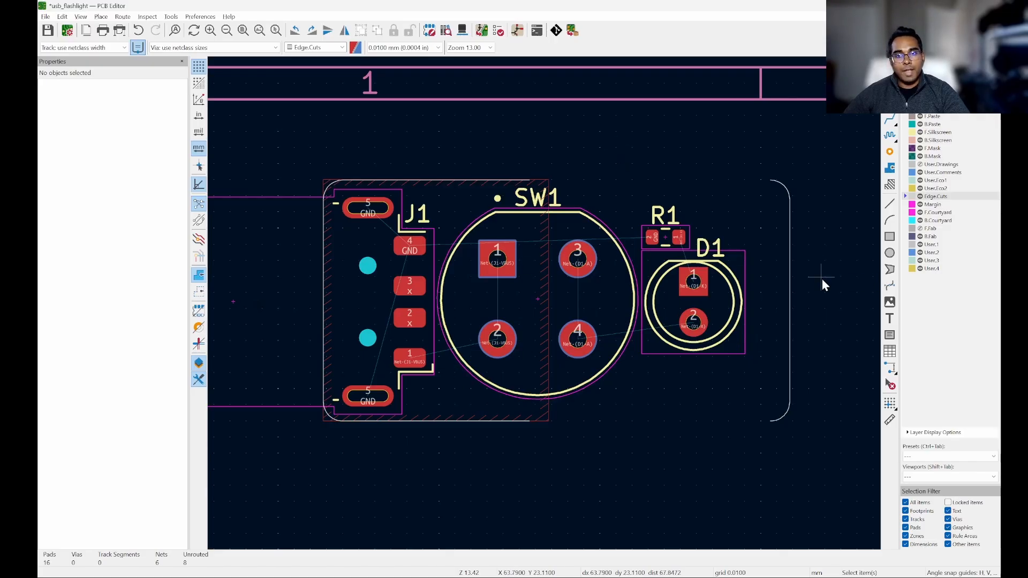
Extend the upper horizontal Edge.Cuts segment to X 60.61 mm so that it meets the end of the moved upper corner arc
{"action": "scroll", "coordinate": [708, 128], "scroll_direction": "down", "scroll_amount": 2}
{"action": "scroll", "coordinate": [708, 129], "scroll_direction": "up", "scroll_amount": 4}
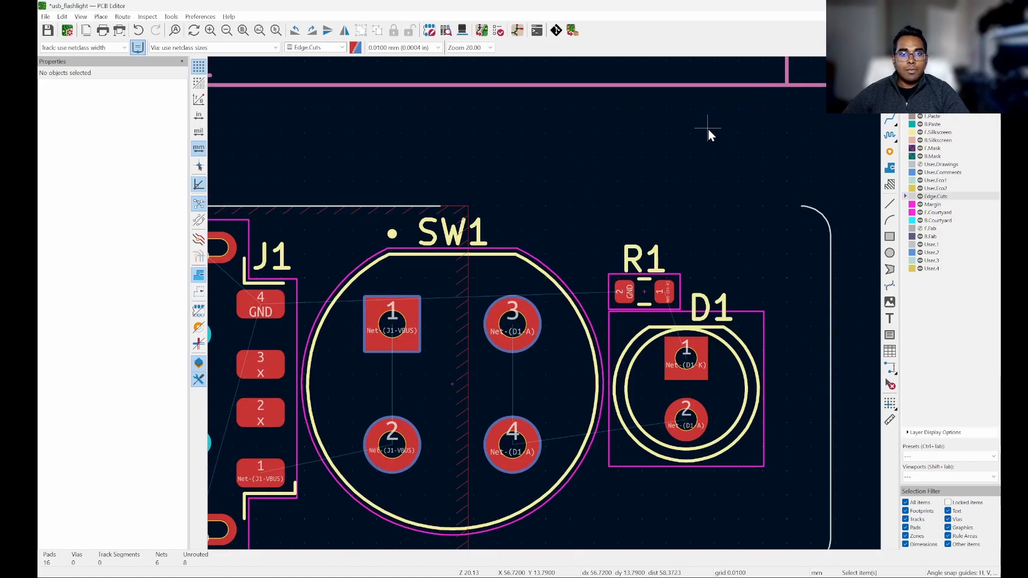
{"action": "scroll", "coordinate": [445, 203], "scroll_direction": "up", "scroll_amount": 10}
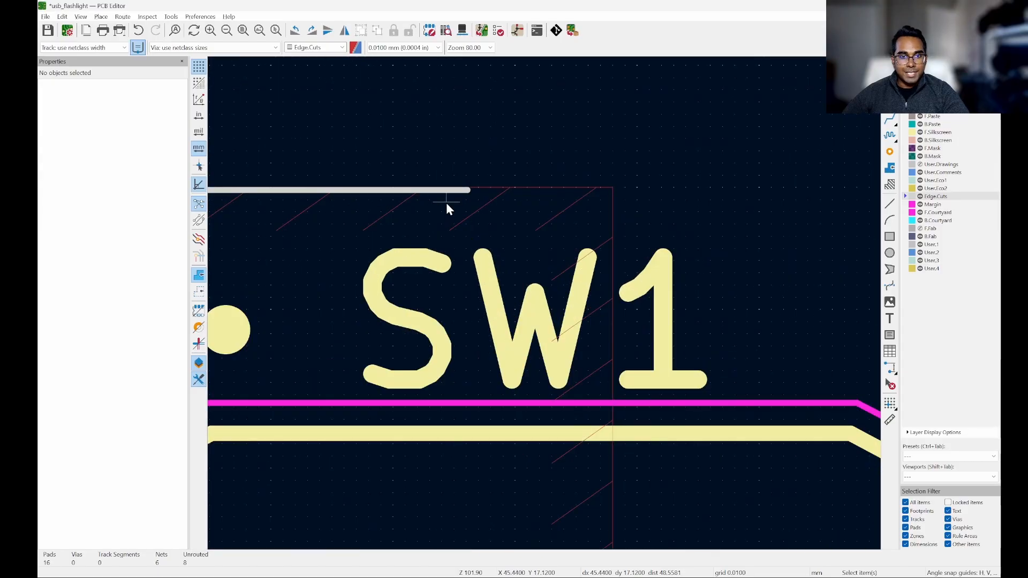
{"action": "left_click", "coordinate": [466, 194]}
{"action": "scroll", "coordinate": [465, 213], "scroll_direction": "down", "scroll_amount": 8}
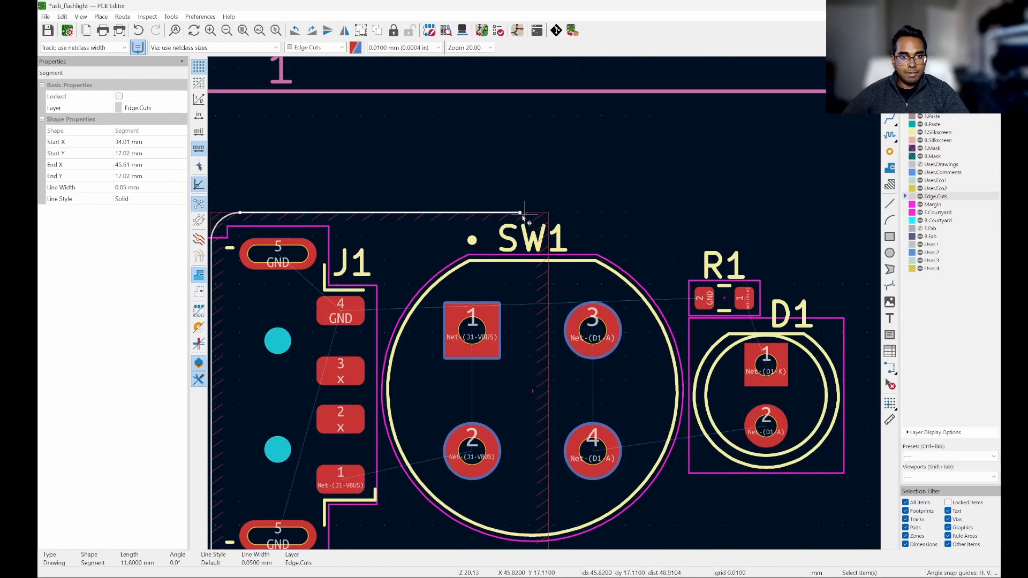
{"action": "scroll", "coordinate": [578, 227], "scroll_direction": "down", "scroll_amount": 3}
{"action": "scroll", "coordinate": [578, 227], "scroll_direction": "up", "scroll_amount": 3}
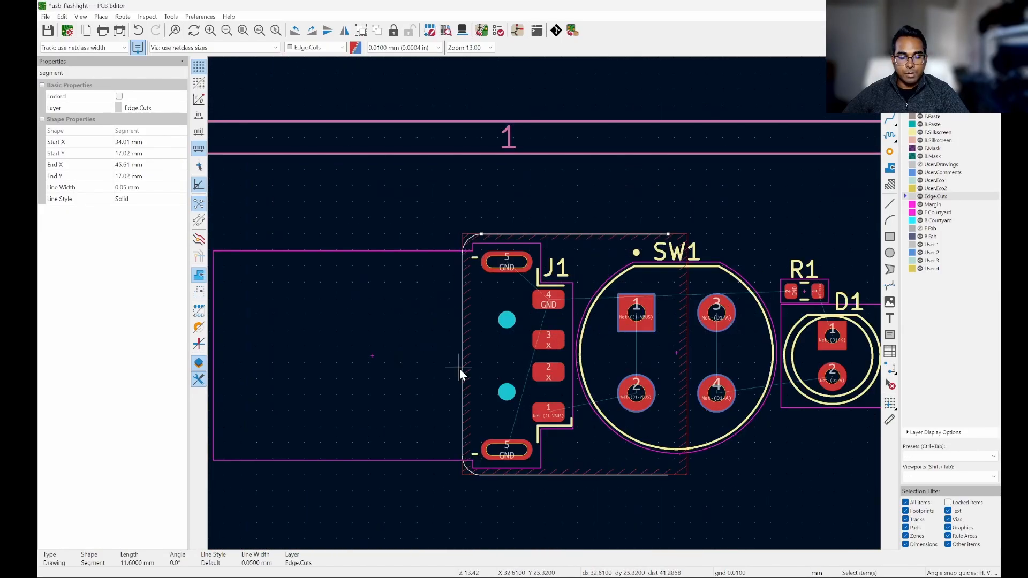
{"action": "scroll", "coordinate": [547, 246], "scroll_direction": "down", "scroll_amount": 2}
{"action": "scroll", "coordinate": [637, 252], "scroll_direction": "up", "scroll_amount": 2}
{"action": "scroll", "coordinate": [637, 246], "scroll_direction": "up", "scroll_amount": 2}
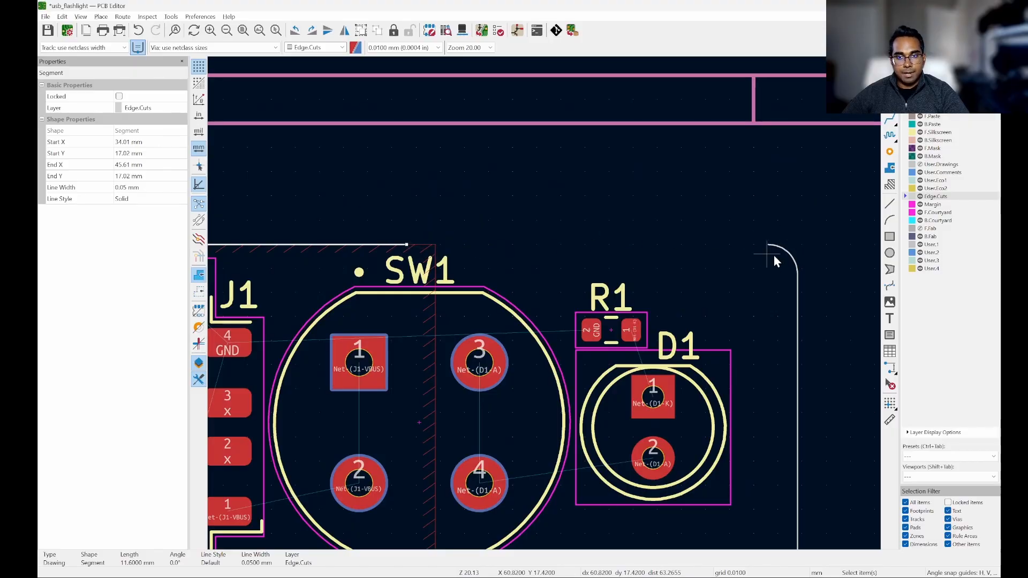
{"action": "left_click", "coordinate": [590, 211]}
{"action": "scroll", "coordinate": [577, 213], "scroll_direction": "up", "scroll_amount": 2}
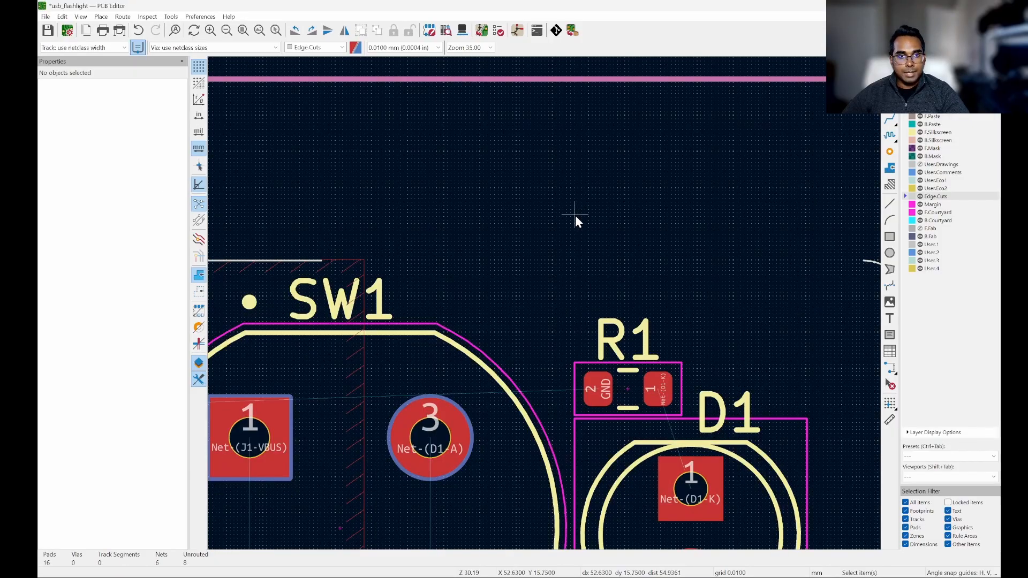
{"action": "left_click", "coordinate": [321, 262]}
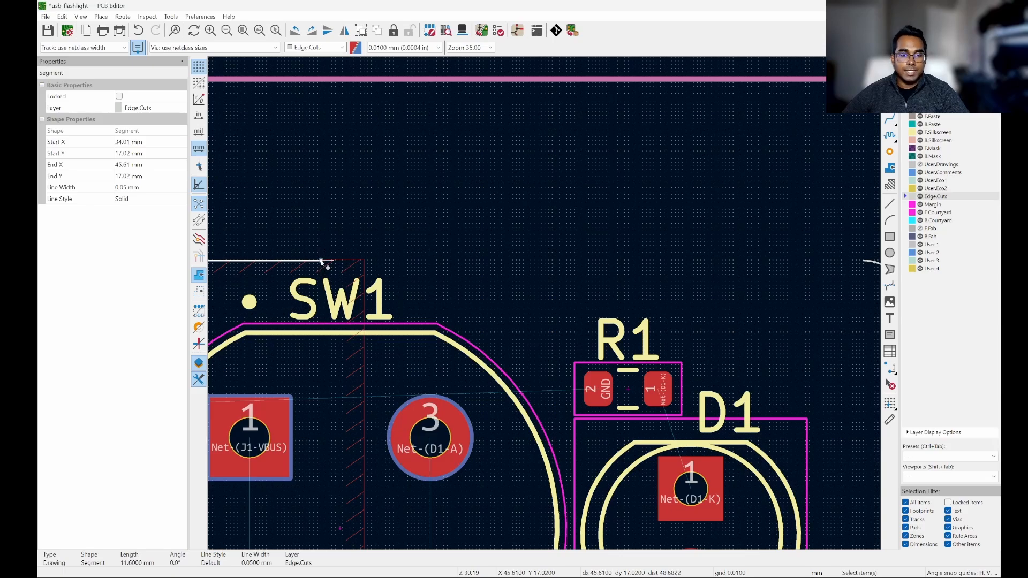
{"action": "scroll", "coordinate": [265, 263], "scroll_direction": "down", "scroll_amount": 2}
{"action": "left_click_drag", "start_coordinate": [321, 262], "coordinate": [617, 216]}
{"action": "scroll", "coordinate": [523, 268], "scroll_direction": "up", "scroll_amount": 5}
{"action": "scroll", "coordinate": [634, 215], "scroll_direction": "up", "scroll_amount": 6}
{"action": "scroll", "coordinate": [617, 217], "scroll_direction": "down", "scroll_amount": 2}
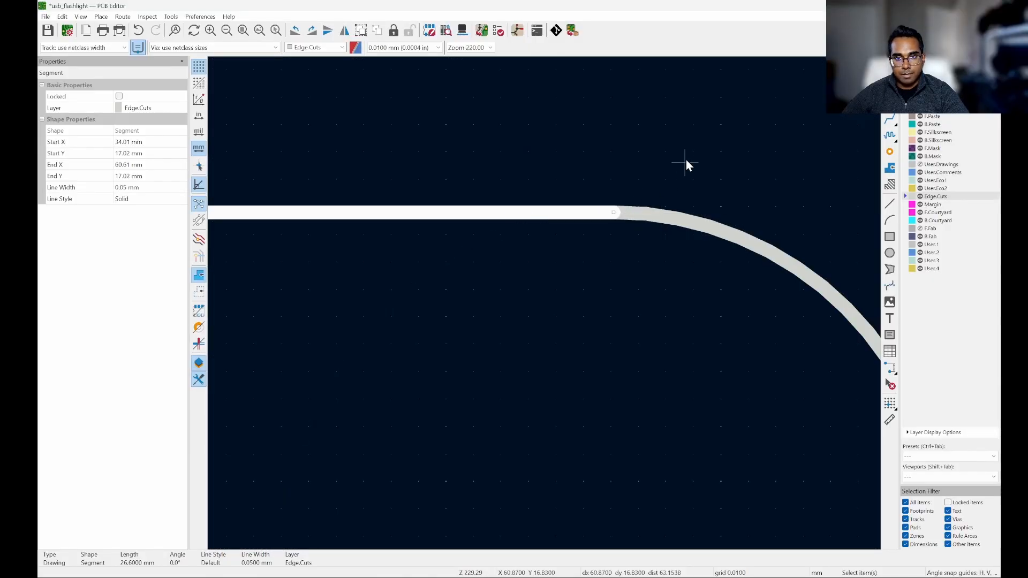
{"action": "scroll", "coordinate": [686, 159], "scroll_direction": "down", "scroll_amount": 6}
{"action": "left_click", "coordinate": [815, 177]}
Extend the lower horizontal Edge.Cuts segment to the end of the moved lower corner arc, closing the board outline
{"action": "scroll", "coordinate": [815, 178], "scroll_direction": "down", "scroll_amount": 2}
{"action": "scroll", "coordinate": [590, 316], "scroll_direction": "up", "scroll_amount": 7}
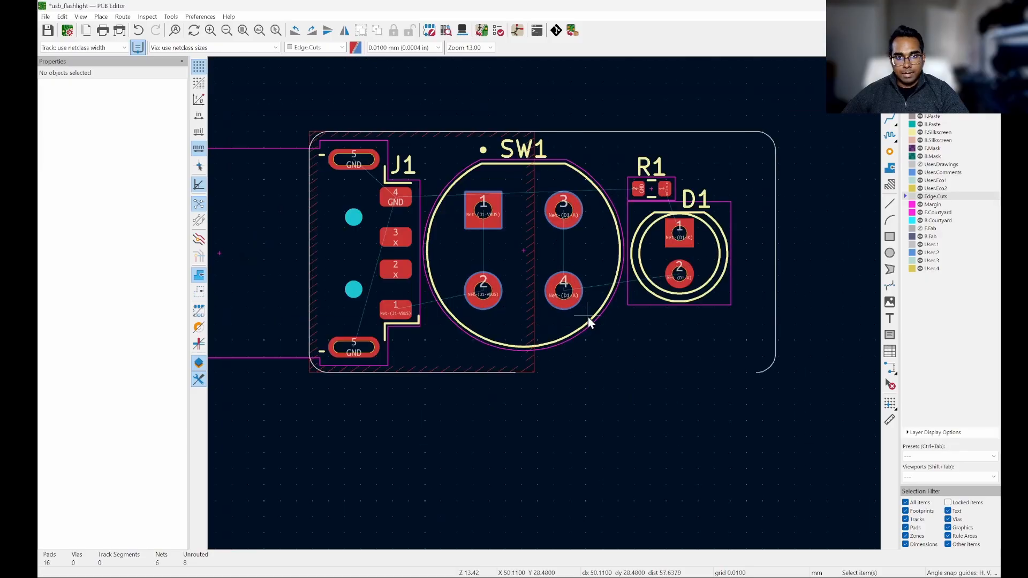
{"action": "left_click", "coordinate": [524, 369]}
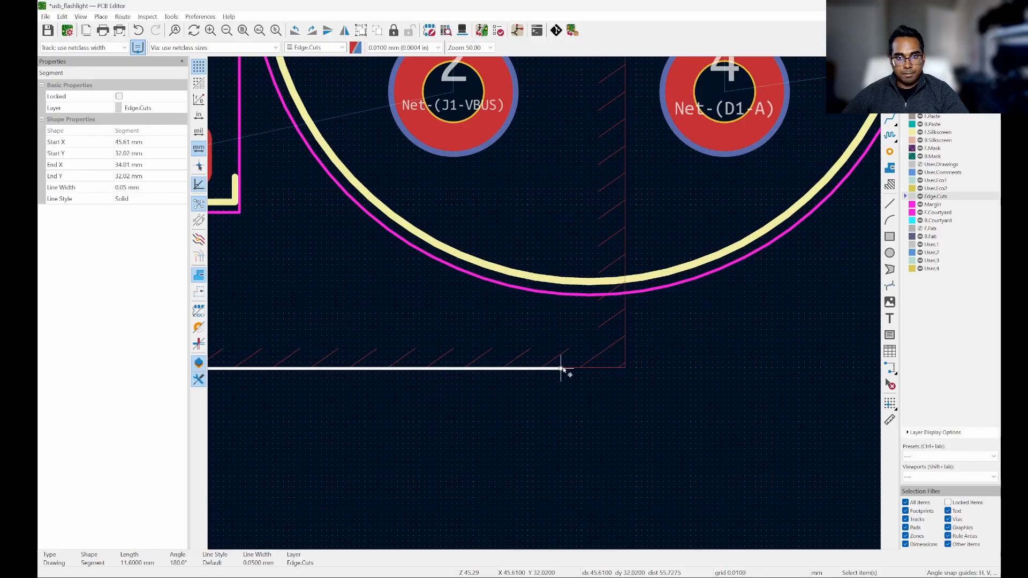
{"action": "scroll", "coordinate": [368, 371], "scroll_direction": "down", "scroll_amount": 3}
{"action": "left_click_drag", "start_coordinate": [563, 369], "coordinate": [625, 373]}
{"action": "scroll", "coordinate": [677, 370], "scroll_direction": "up", "scroll_amount": 4}
{"action": "scroll", "coordinate": [624, 373], "scroll_direction": "up", "scroll_amount": 5}
{"action": "left_click_drag", "start_coordinate": [621, 316], "coordinate": [646, 319]}
{"action": "scroll", "coordinate": [645, 320], "scroll_direction": "down", "scroll_amount": 5}
{"action": "left_click", "coordinate": [741, 374]}
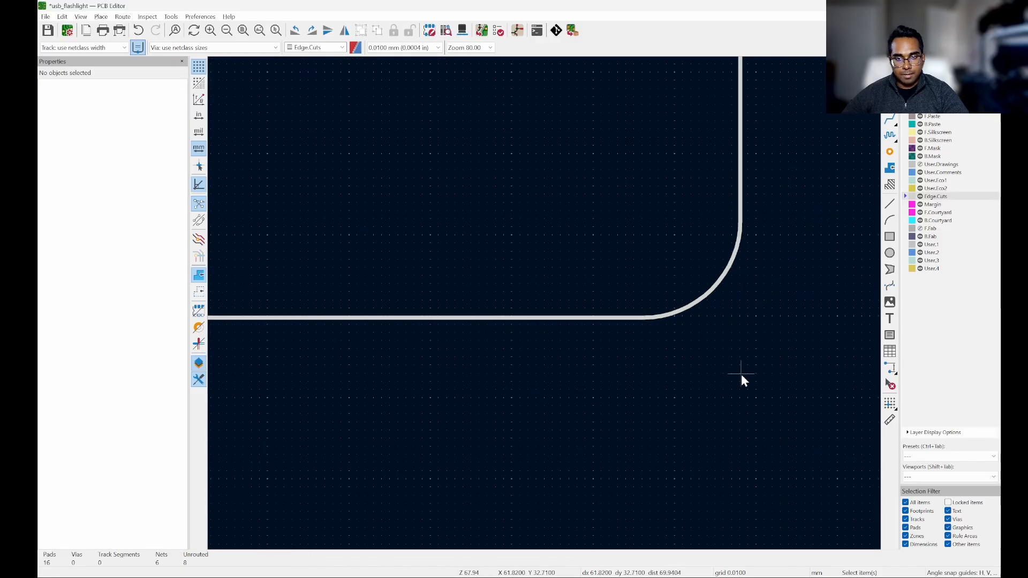
Stretch the right edge of the GND copper zone outward to X 61.82 mm so that it matches the enlarged board outline
{"action": "scroll", "coordinate": [693, 234], "scroll_direction": "down", "scroll_amount": 4}
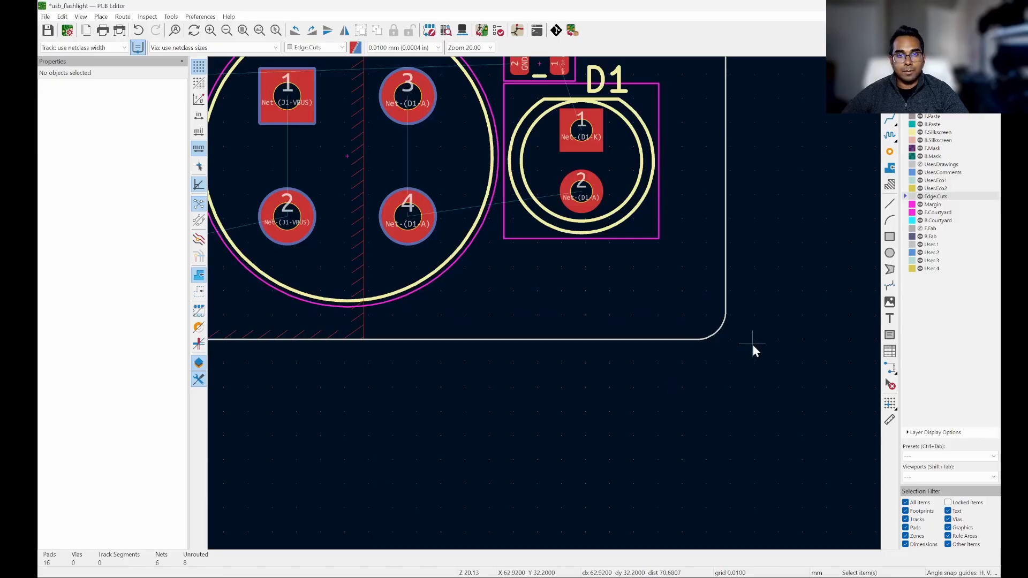
{"action": "scroll", "coordinate": [835, 245], "scroll_direction": "down", "scroll_amount": 2}
{"action": "scroll", "coordinate": [799, 172], "scroll_direction": "up", "scroll_amount": 3}
{"action": "scroll", "coordinate": [416, 223], "scroll_direction": "down", "scroll_amount": 2}
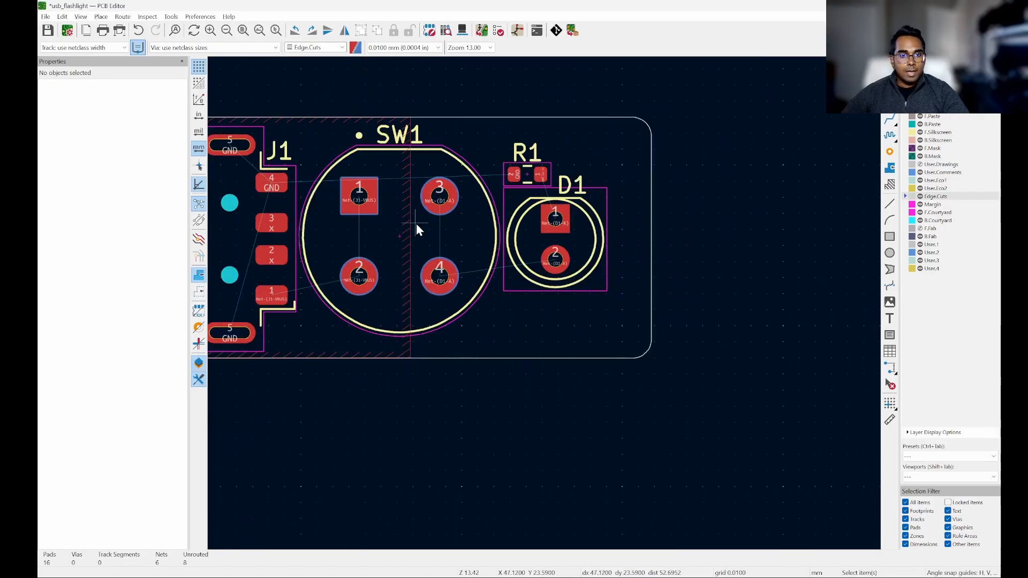
{"action": "scroll", "coordinate": [391, 197], "scroll_direction": "up", "scroll_amount": 2}
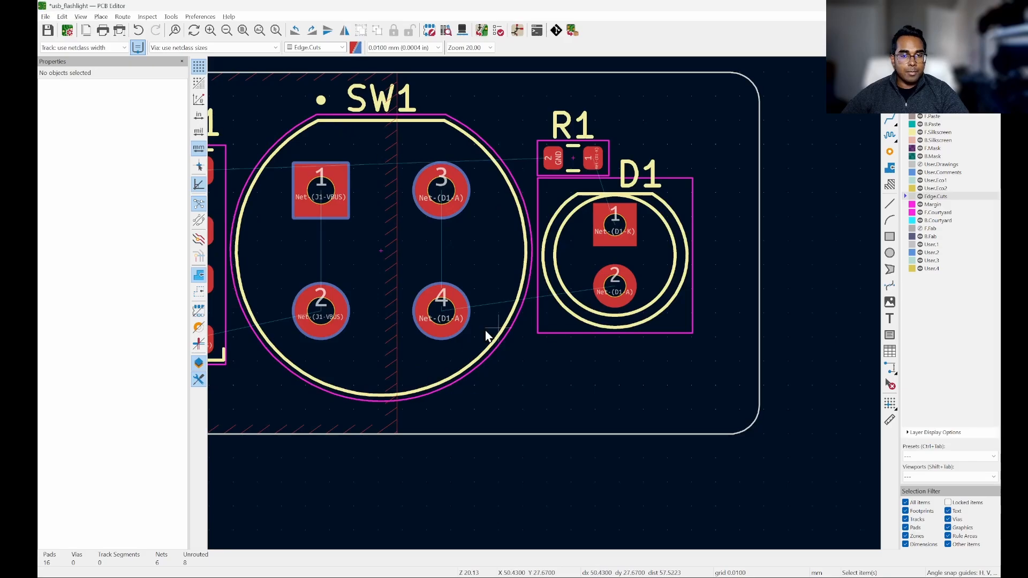
{"action": "middle_click_drag", "start_coordinate": [520, 326], "coordinate": [681, 340]}
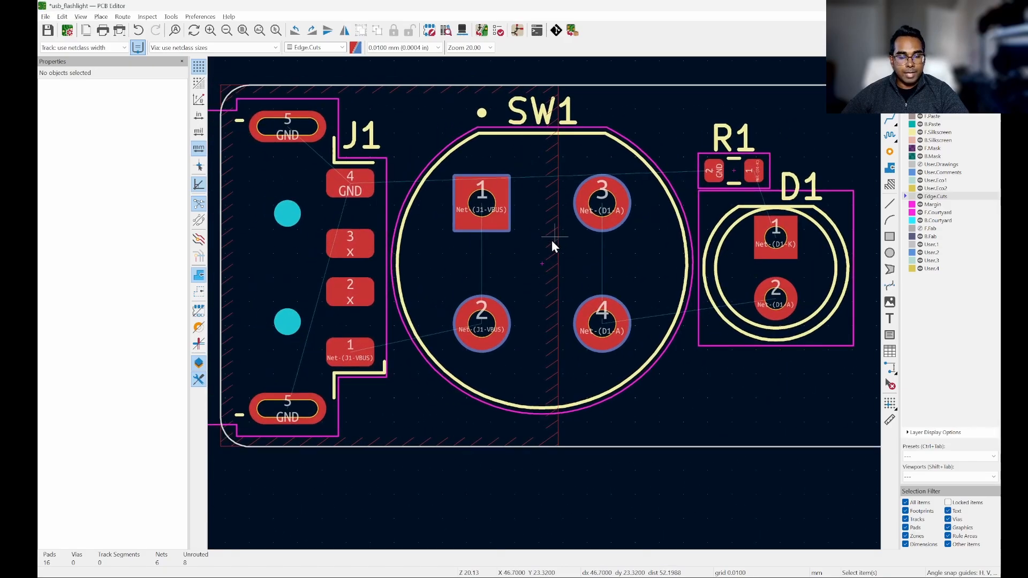
{"action": "scroll", "coordinate": [381, 289], "scroll_direction": "down", "scroll_amount": 3}
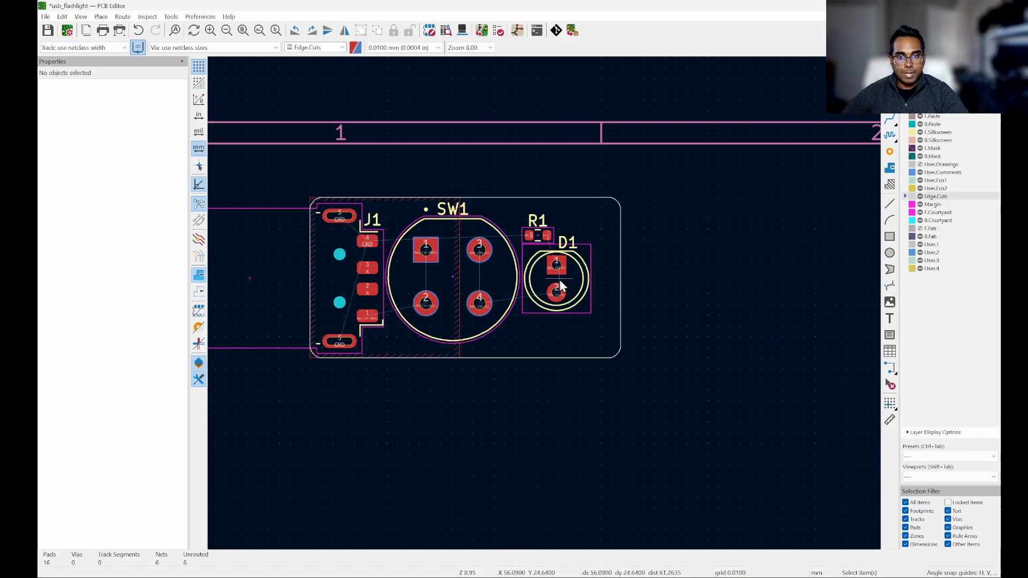
{"action": "scroll", "coordinate": [455, 283], "scroll_direction": "up", "scroll_amount": 4}
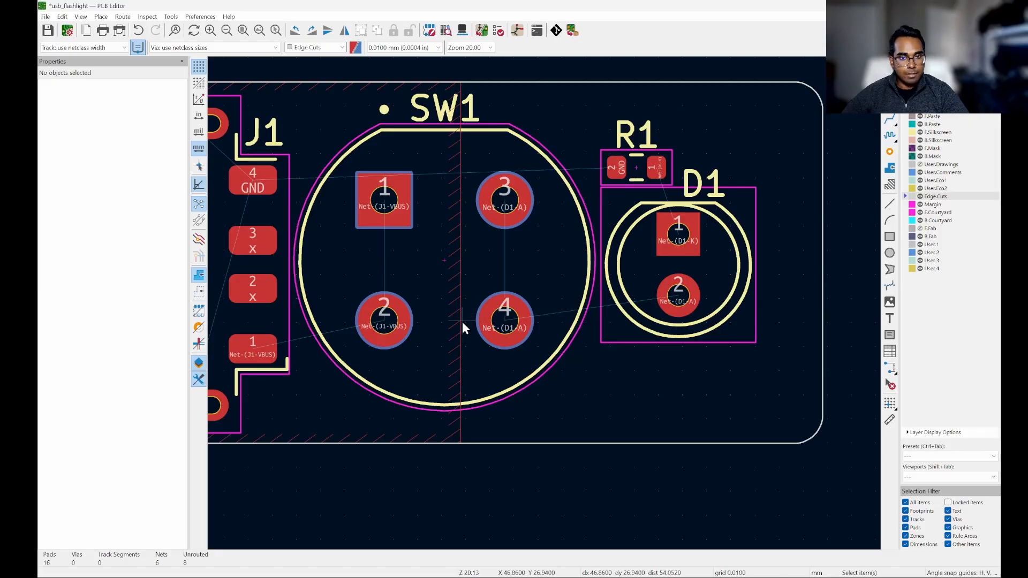
{"action": "left_click", "coordinate": [461, 329]}
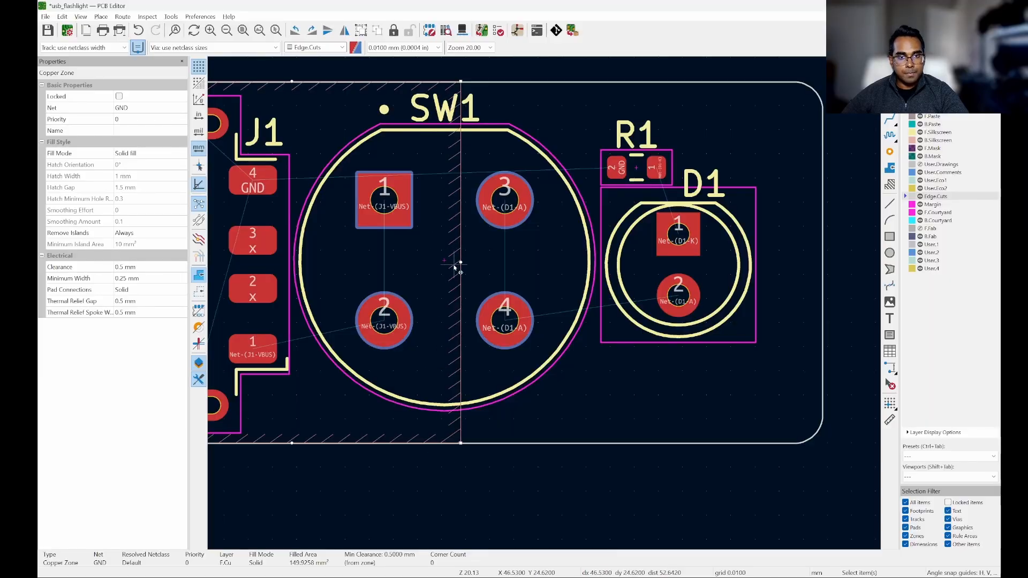
{"action": "left_click_drag", "start_coordinate": [461, 263], "coordinate": [823, 285]}
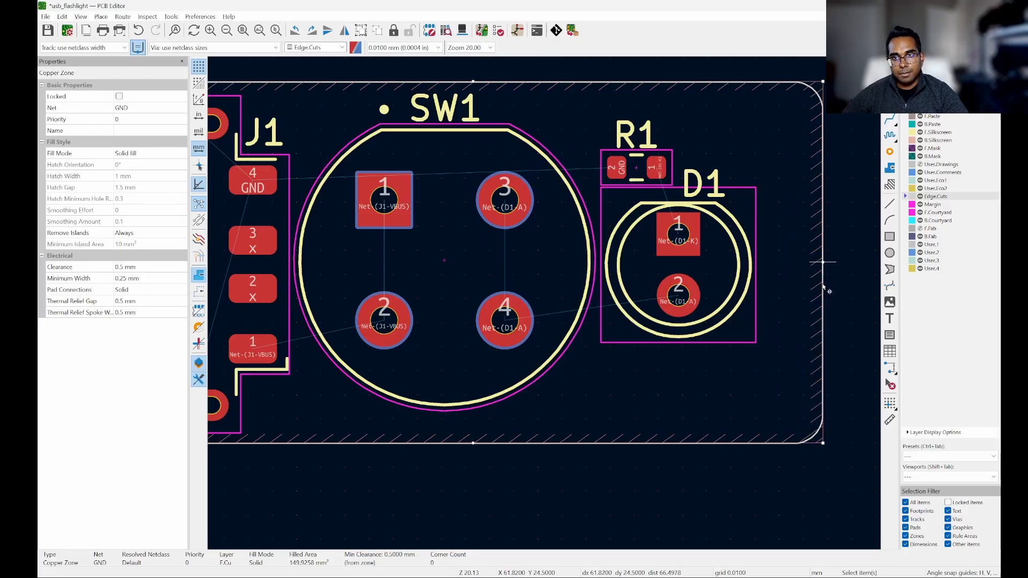
{"action": "left_click", "coordinate": [849, 273]}
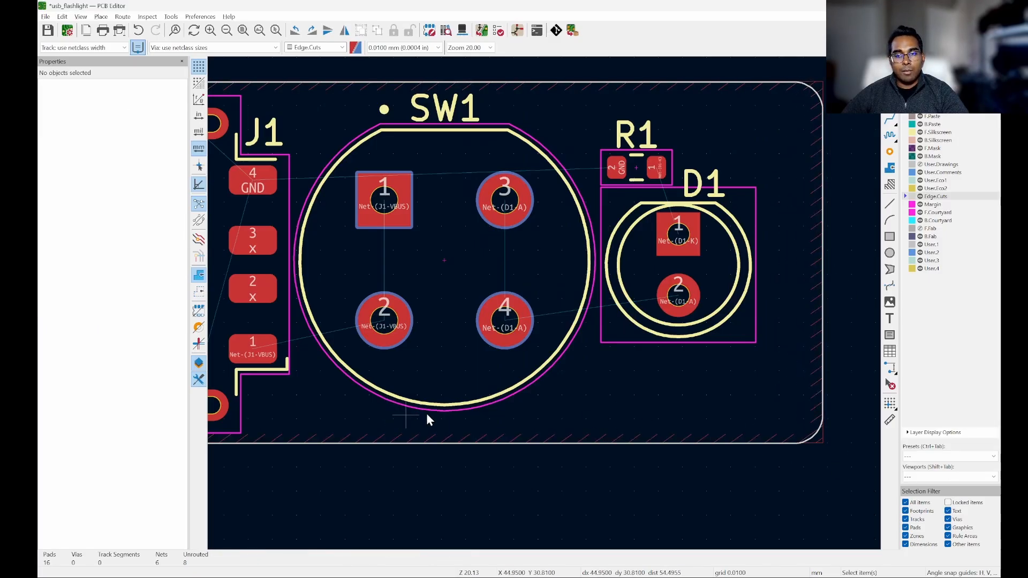
Examine the enlarged board outline's rounded corner against the GND zone's edge and view the copper zone's properties without changing them
{"action": "scroll", "coordinate": [668, 347], "scroll_direction": "down", "scroll_amount": 2}
{"action": "scroll", "coordinate": [795, 288], "scroll_direction": "up", "scroll_amount": 1}
{"action": "scroll", "coordinate": [796, 288], "scroll_direction": "up", "scroll_amount": 3}
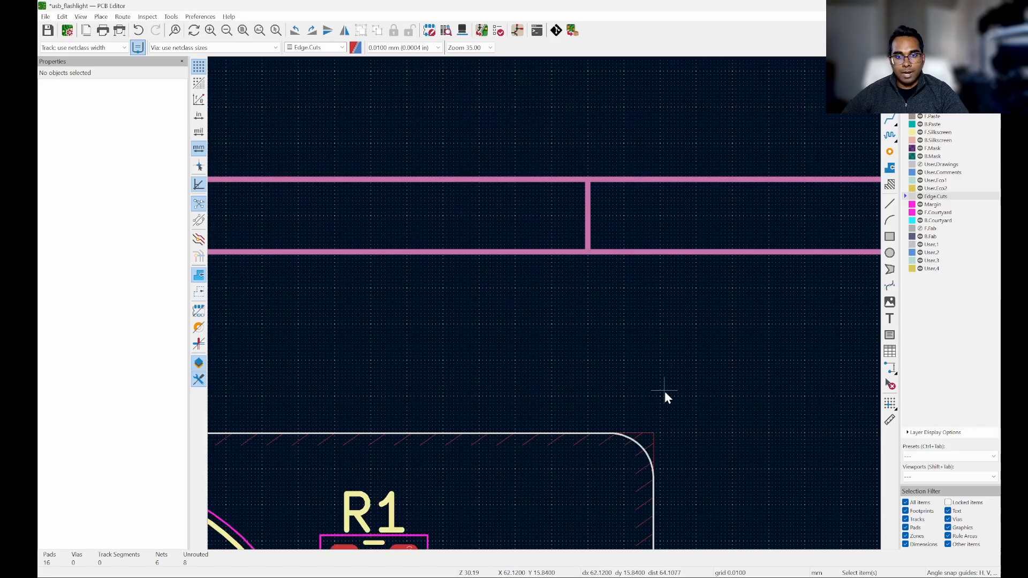
{"action": "scroll", "coordinate": [664, 391], "scroll_direction": "up", "scroll_amount": 4}
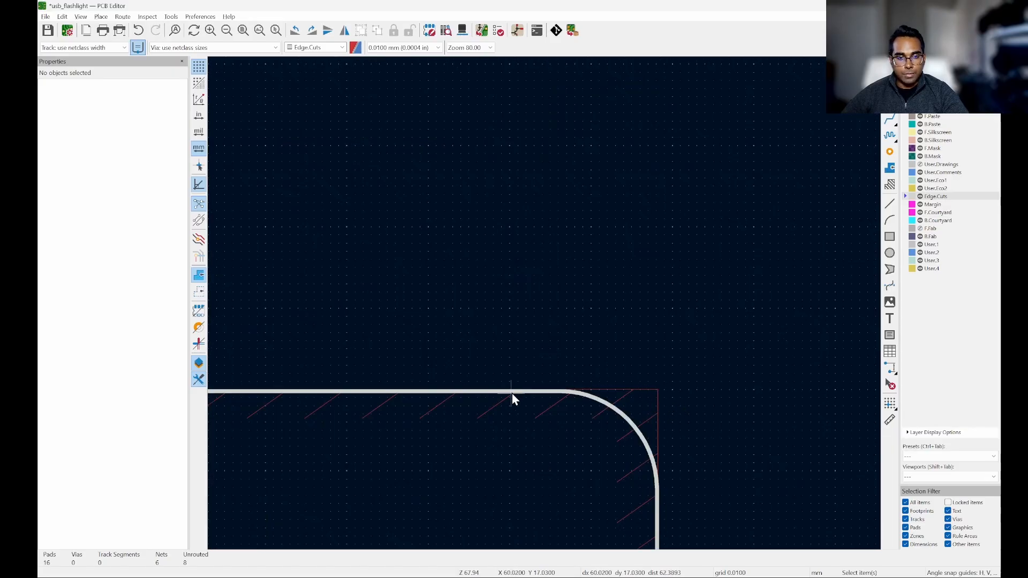
{"action": "scroll", "coordinate": [731, 307], "scroll_direction": "down", "scroll_amount": 5}
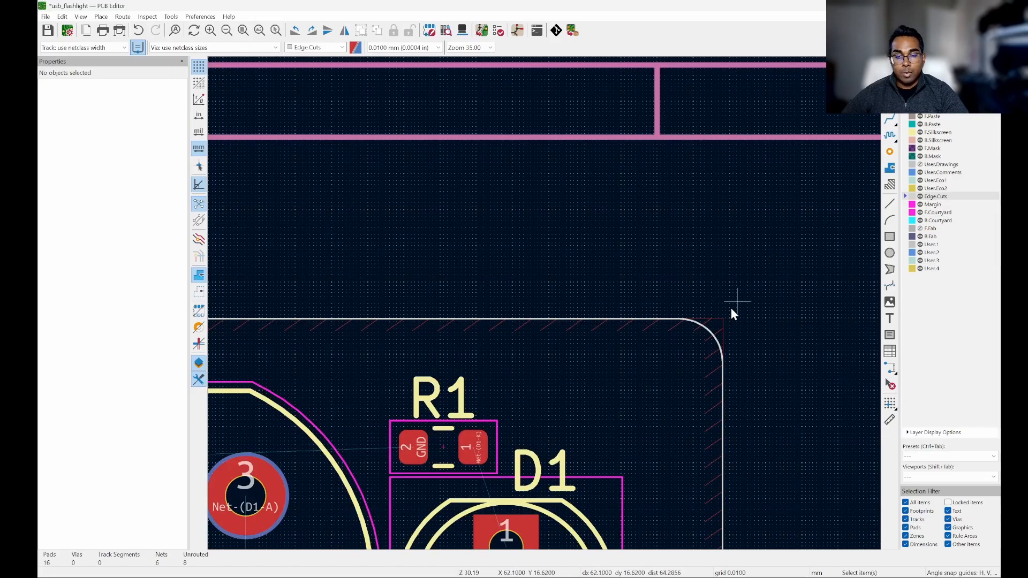
{"action": "scroll", "coordinate": [663, 339], "scroll_direction": "up", "scroll_amount": 7}
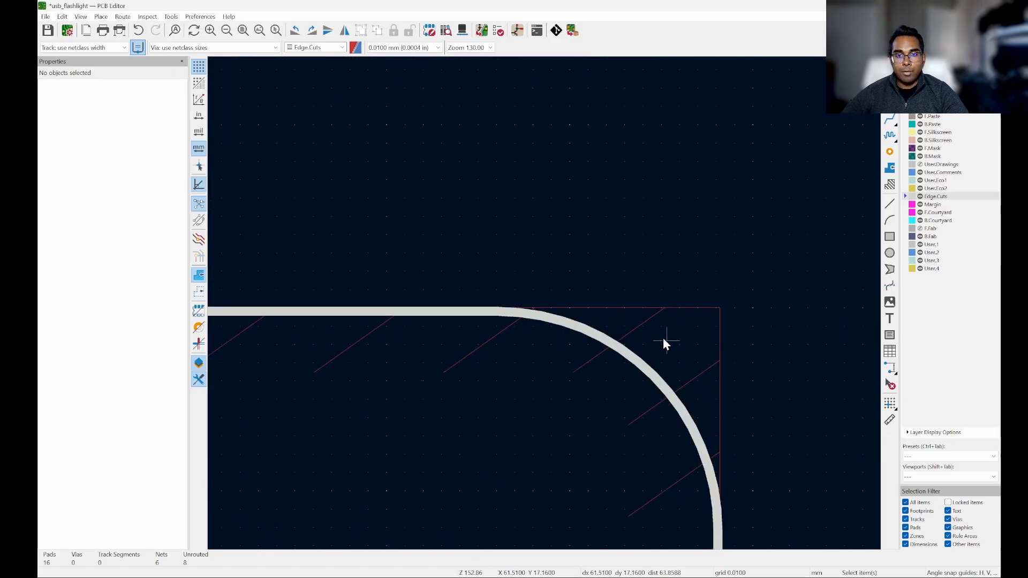
{"action": "left_click", "coordinate": [695, 309]}
{"action": "double_click", "coordinate": [695, 308]}
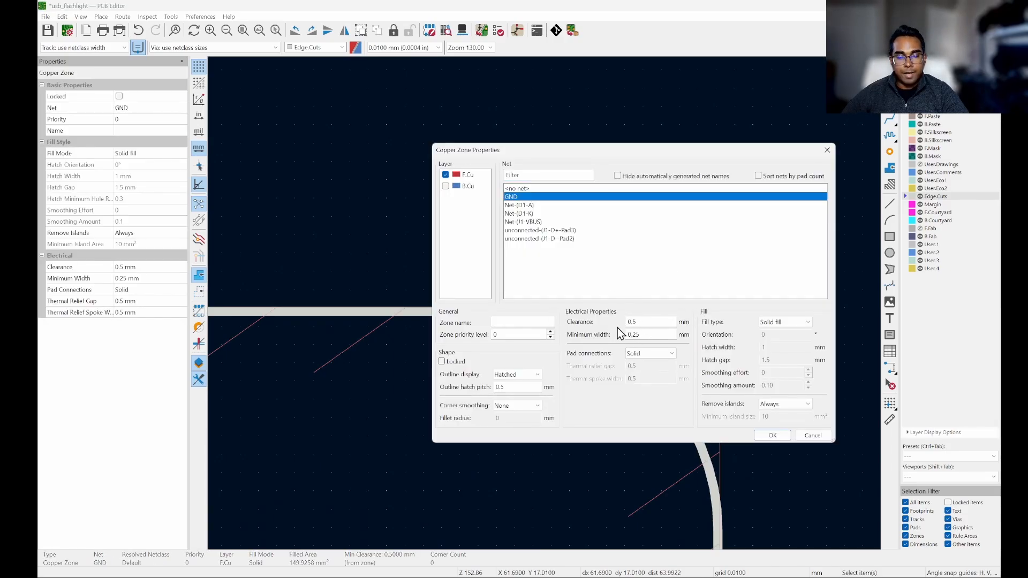
{"action": "left_click", "coordinate": [813, 436]}
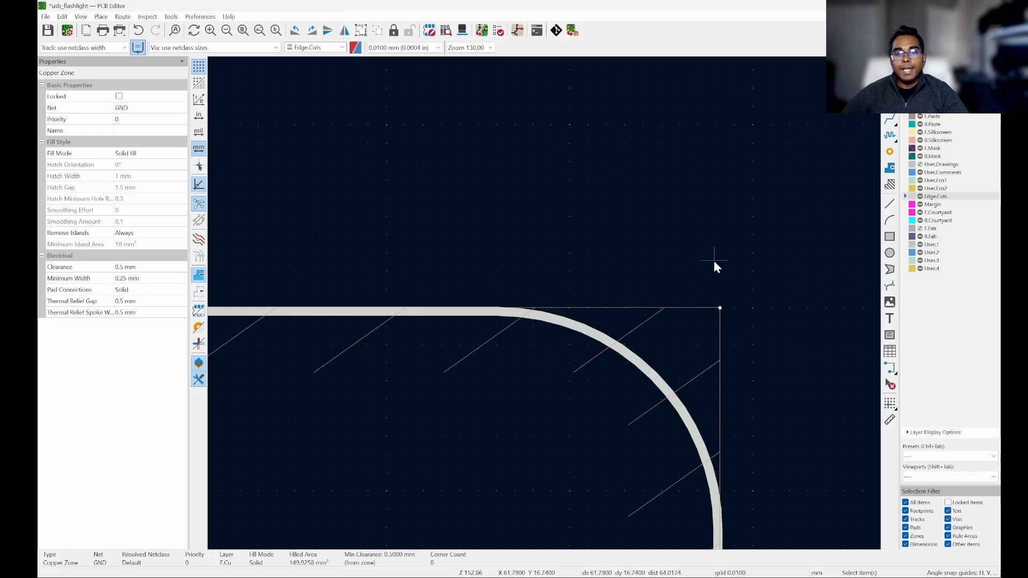
{"action": "scroll", "coordinate": [754, 262], "scroll_direction": "down", "scroll_amount": 3}
{"action": "left_click", "coordinate": [859, 233]}
{"action": "scroll", "coordinate": [860, 232], "scroll_direction": "down", "scroll_amount": 1}
{"action": "scroll", "coordinate": [860, 233], "scroll_direction": "down", "scroll_amount": 5}
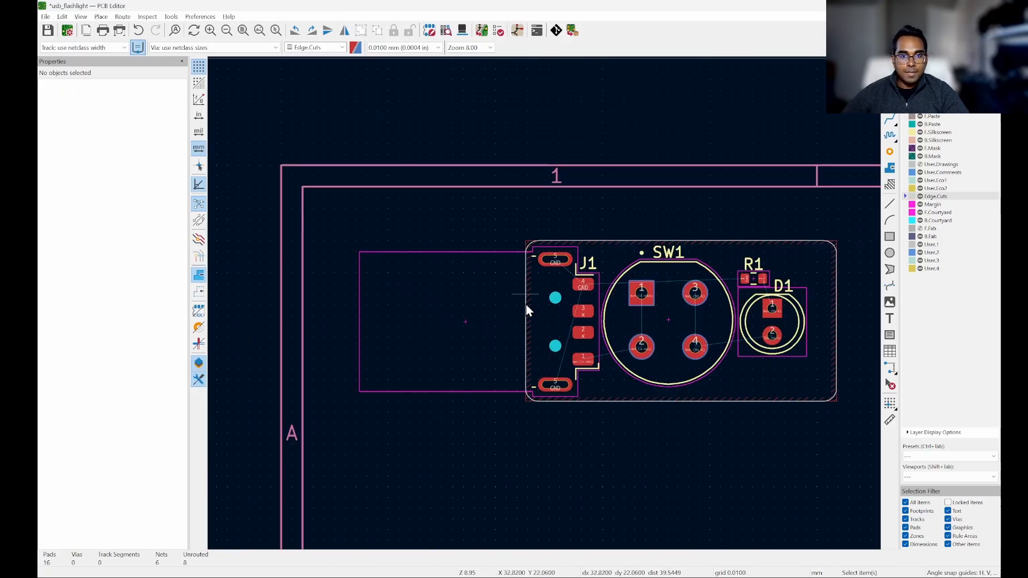
Fill the GND copper zone across the enlarged board
{"action": "scroll", "coordinate": [866, 271], "scroll_direction": "up", "scroll_amount": 5}
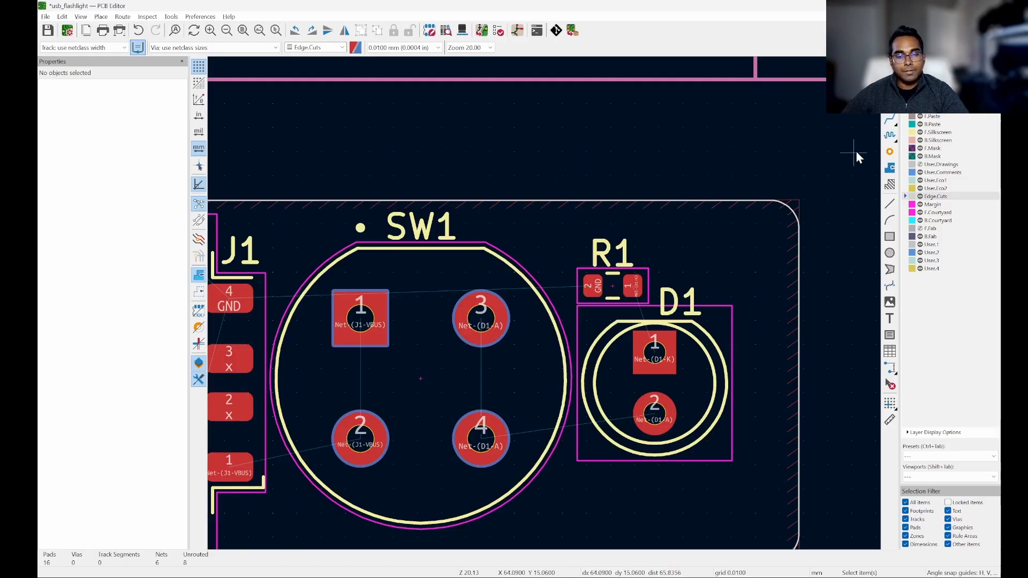
{"action": "scroll", "coordinate": [793, 168], "scroll_direction": "down", "scroll_amount": 5}
{"action": "scroll", "coordinate": [763, 316], "scroll_direction": "up", "scroll_amount": 5}
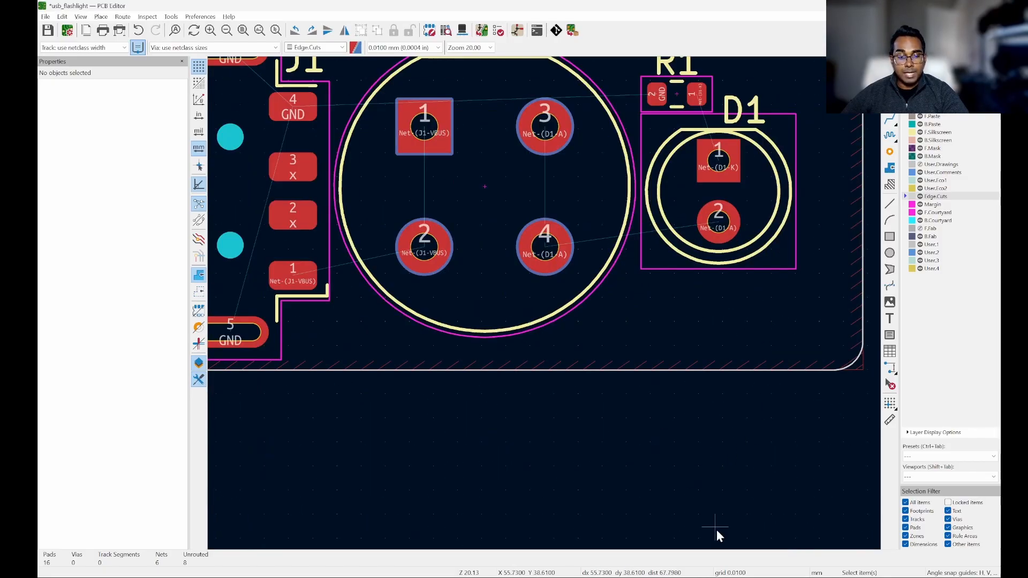
{"action": "key", "text": "b"}
{"action": "scroll", "coordinate": [699, 461], "scroll_direction": "down", "scroll_amount": 2}
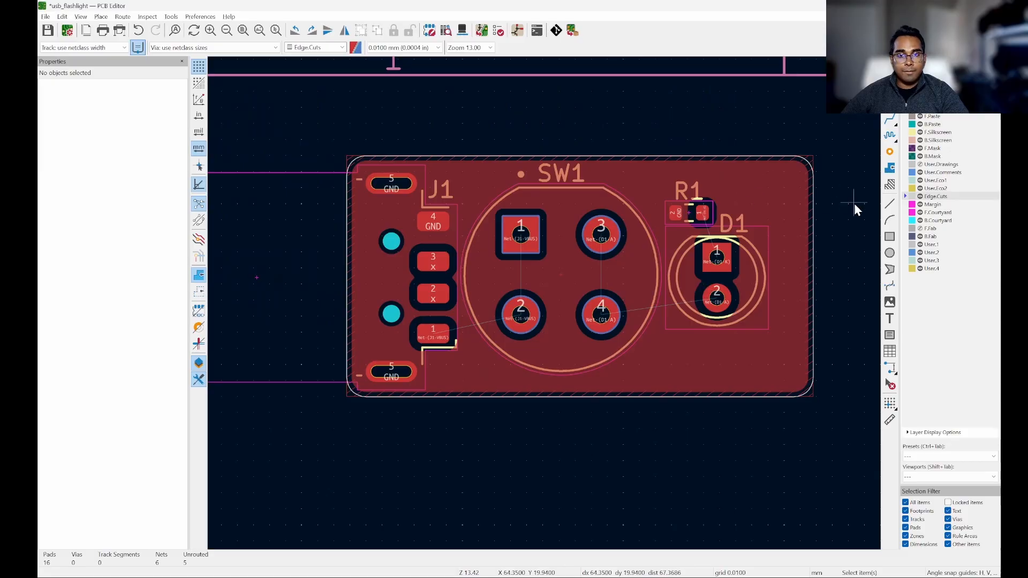
Inspect the GND fill around the pads of R1 and J1, and unfill all zones to expose the unrouted connections
{"action": "scroll", "coordinate": [647, 200], "scroll_direction": "up", "scroll_amount": 4}
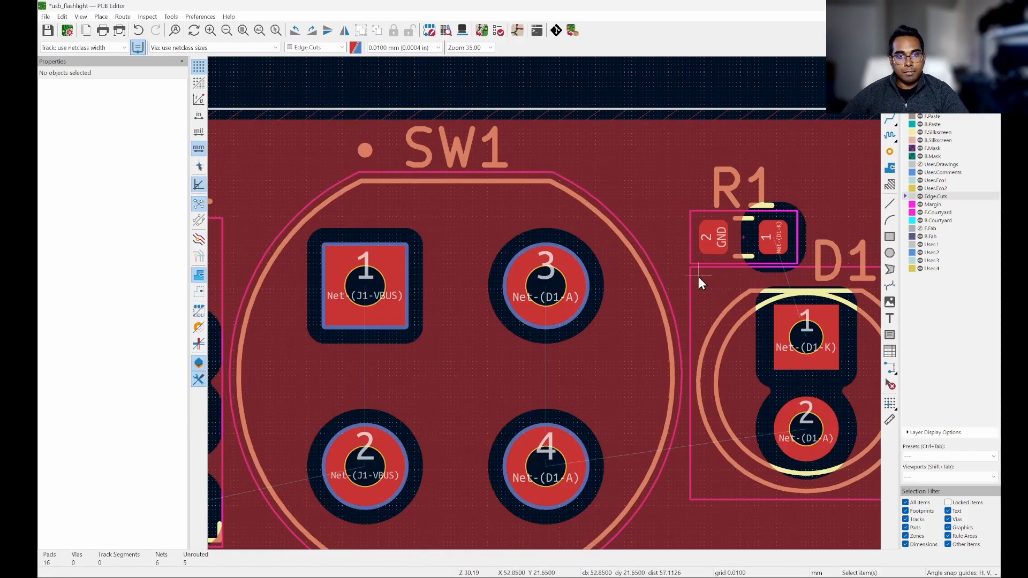
{"action": "scroll", "coordinate": [719, 237], "scroll_direction": "up", "scroll_amount": 4}
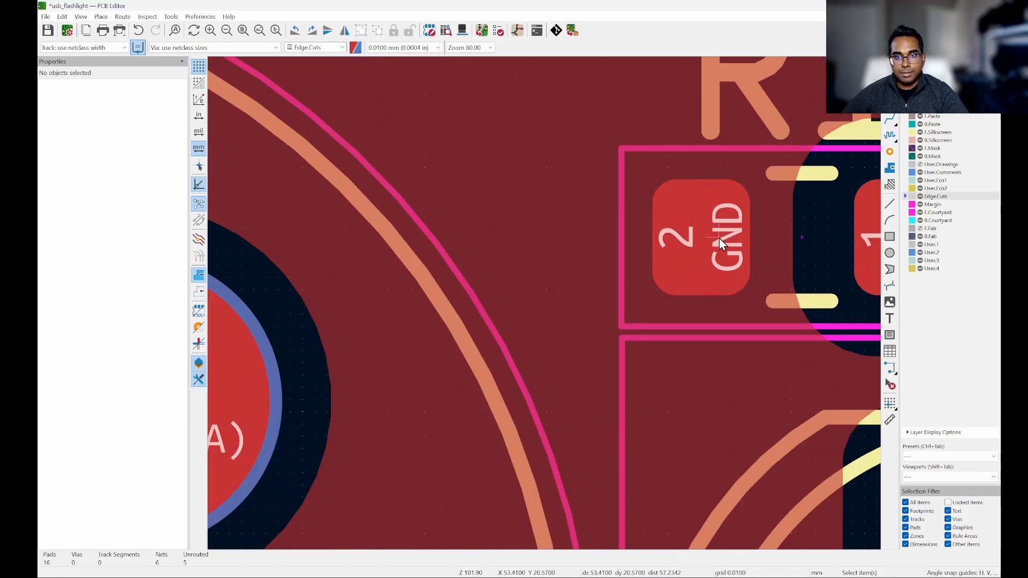
{"action": "scroll", "coordinate": [754, 223], "scroll_direction": "down", "scroll_amount": 6}
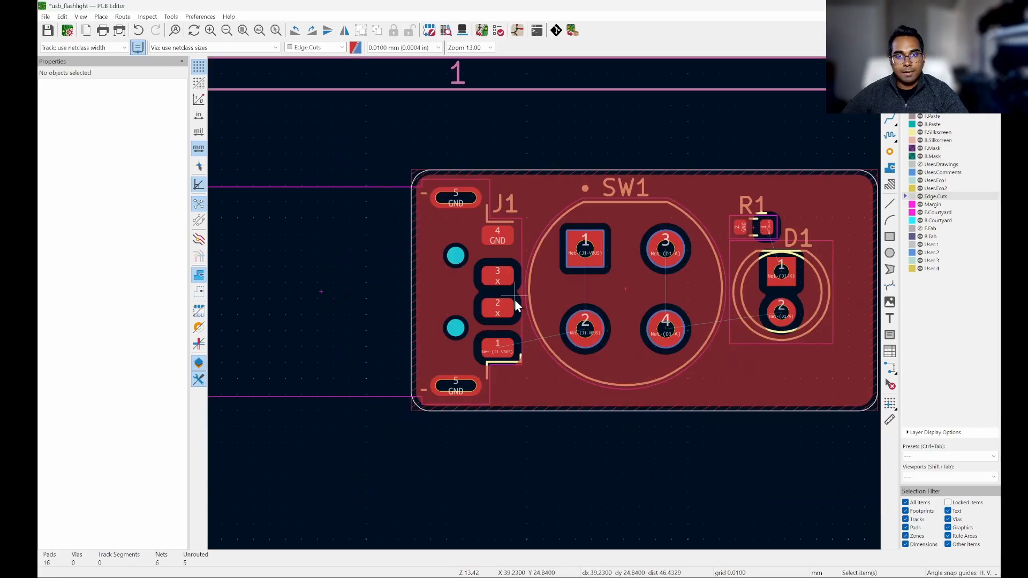
{"action": "scroll", "coordinate": [502, 345], "scroll_direction": "up", "scroll_amount": 4}
{"action": "scroll", "coordinate": [487, 370], "scroll_direction": "up", "scroll_amount": 5}
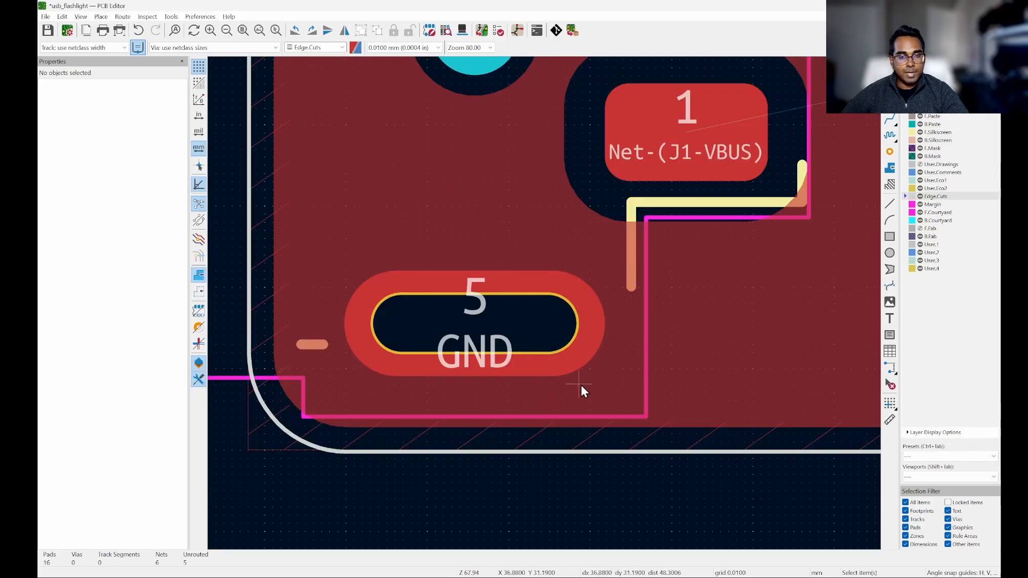
{"action": "scroll", "coordinate": [536, 407], "scroll_direction": "down", "scroll_amount": 5}
{"action": "scroll", "coordinate": [564, 239], "scroll_direction": "up", "scroll_amount": 4}
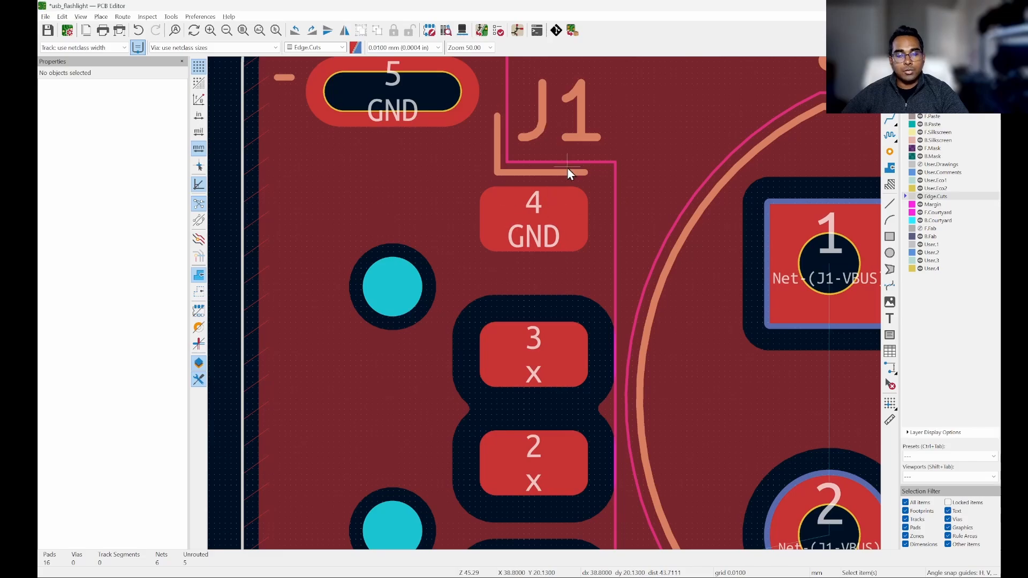
{"action": "scroll", "coordinate": [478, 168], "scroll_direction": "down", "scroll_amount": 2}
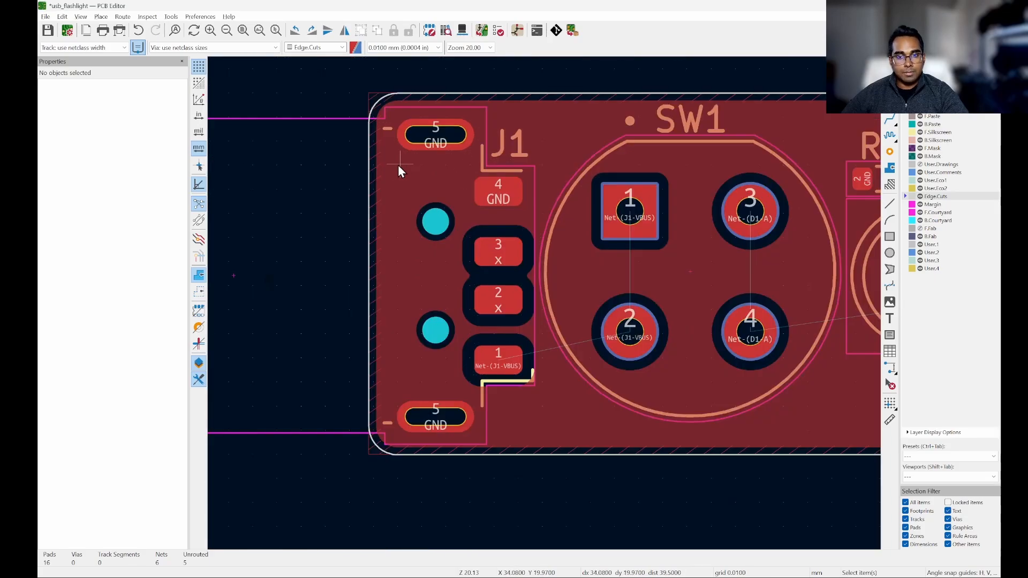
{"action": "scroll", "coordinate": [450, 211], "scroll_direction": "down", "scroll_amount": 2}
{"action": "scroll", "coordinate": [640, 193], "scroll_direction": "up", "scroll_amount": 2}
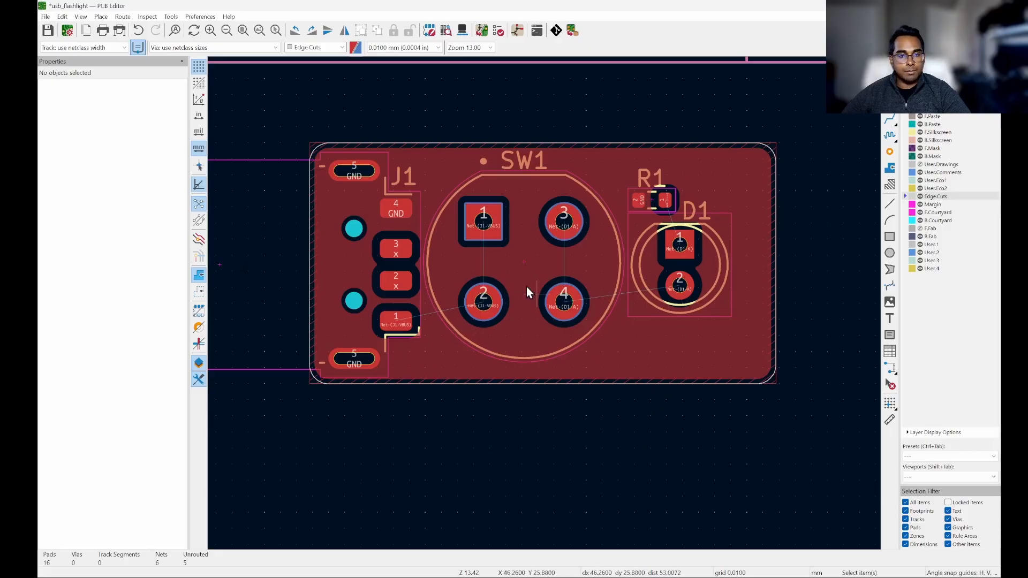
{"action": "scroll", "coordinate": [471, 236], "scroll_direction": "up", "scroll_amount": 2}
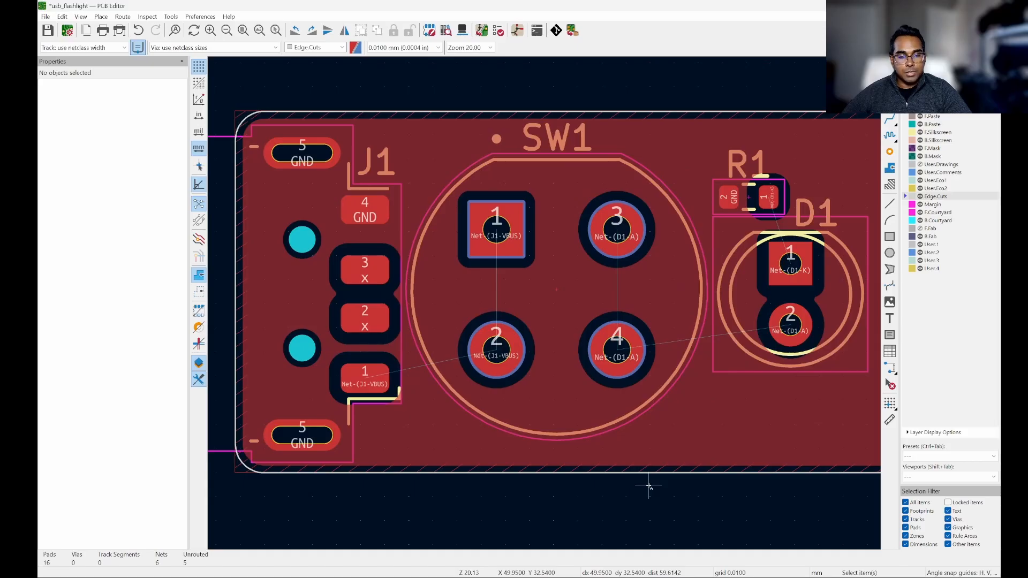
{"action": "key", "text": "ctrl+b"}
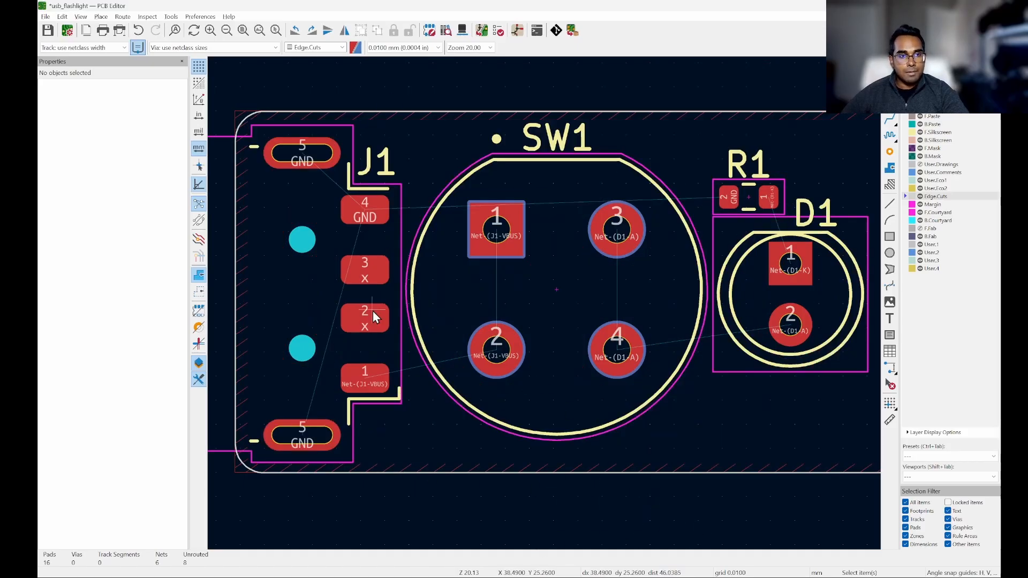
Set the routing track width to 0.200 mm and the via size to 0.700 / 0.300 mm
{"action": "left_click", "coordinate": [86, 48]}
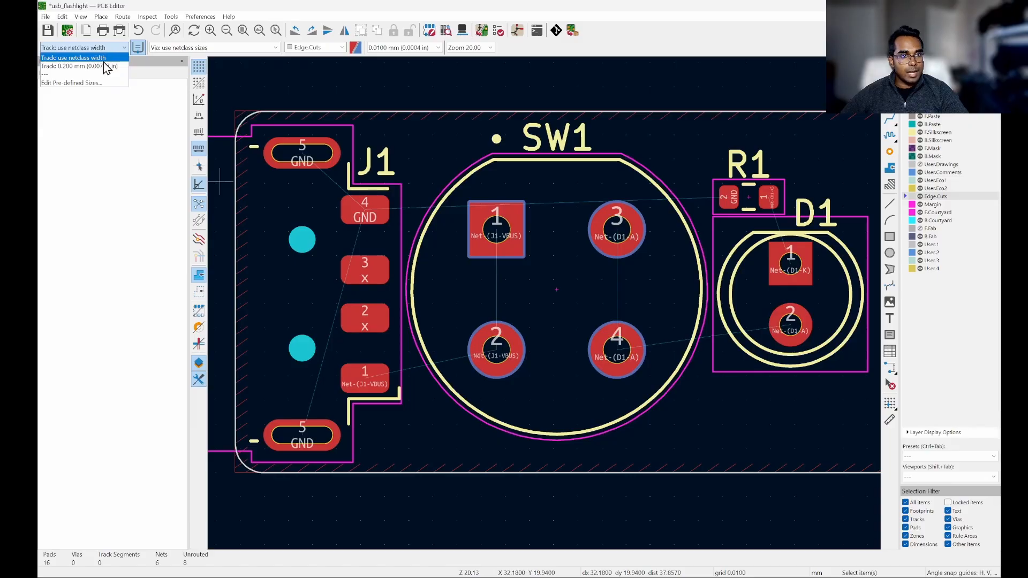
{"action": "left_click", "coordinate": [98, 66]}
{"action": "left_click", "coordinate": [200, 50]}
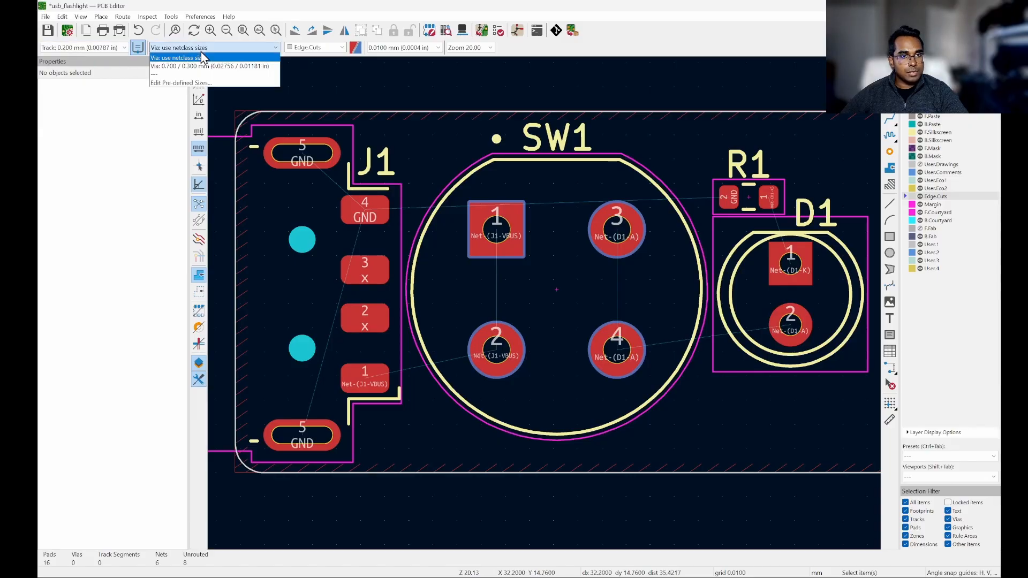
{"action": "left_click", "coordinate": [230, 66]}
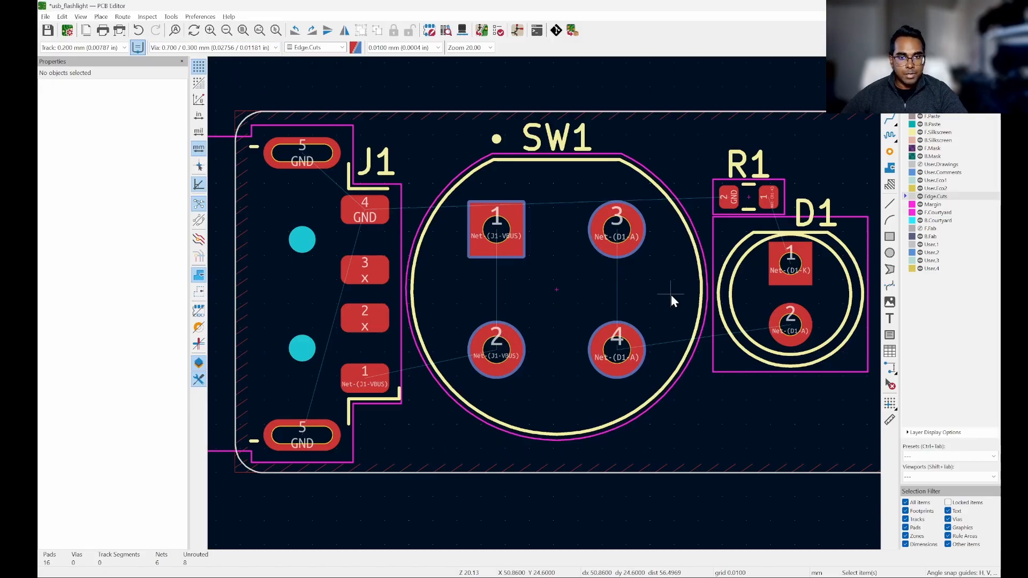
Route a 0.200 mm F.Cu track on the VBUS net from J1 pad 1 to SW1 pad 2
{"action": "scroll", "coordinate": [606, 243], "scroll_direction": "down", "scroll_amount": 3}
{"action": "scroll", "coordinate": [606, 245], "scroll_direction": "up", "scroll_amount": 5}
{"action": "scroll", "coordinate": [552, 277], "scroll_direction": "down", "scroll_amount": 3}
{"action": "scroll", "coordinate": [387, 416], "scroll_direction": "up", "scroll_amount": 3}
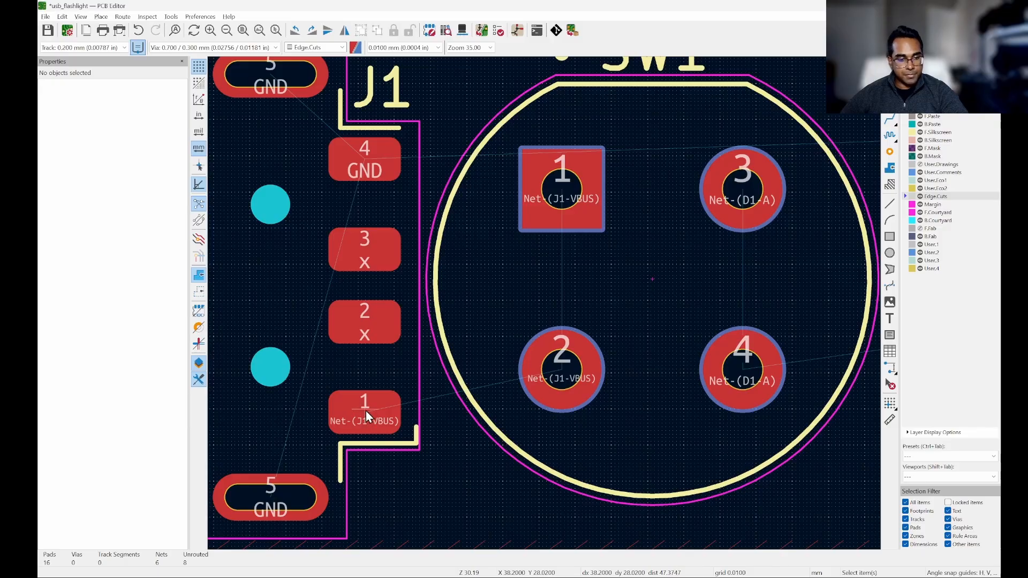
{"action": "key", "text": "x"}
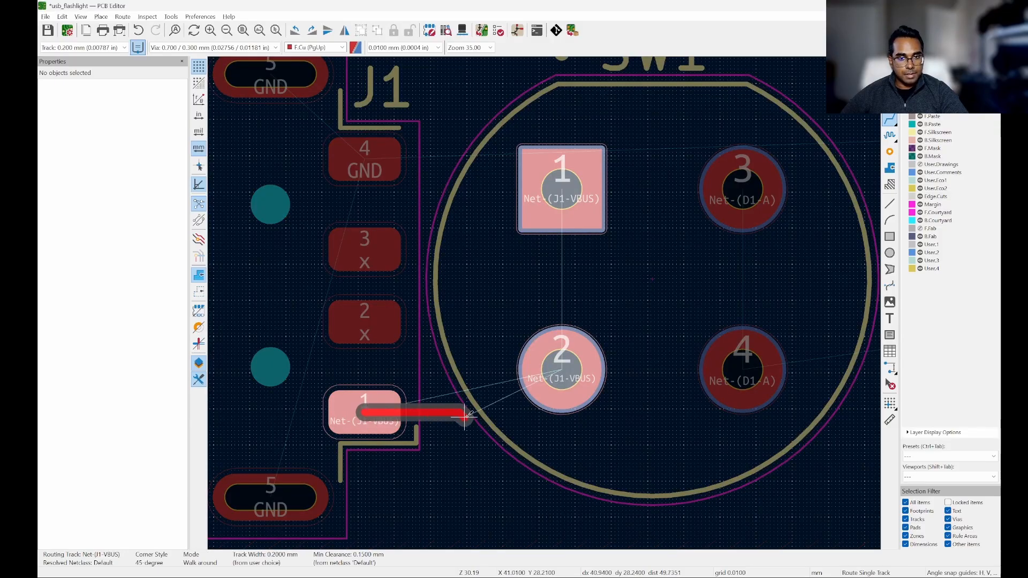
{"action": "left_click", "coordinate": [555, 375]}
Route a straight vertical VBUS track on F.Cu from SW1 pad 2 to SW1 pad 1
{"action": "scroll", "coordinate": [535, 375], "scroll_direction": "down", "scroll_amount": 5}
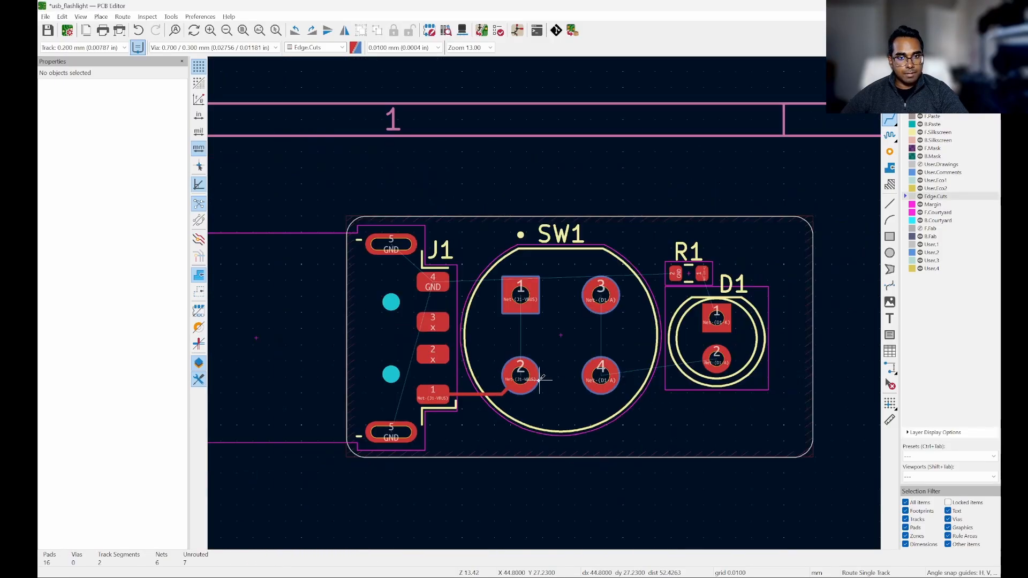
{"action": "scroll", "coordinate": [517, 375], "scroll_direction": "up", "scroll_amount": 5}
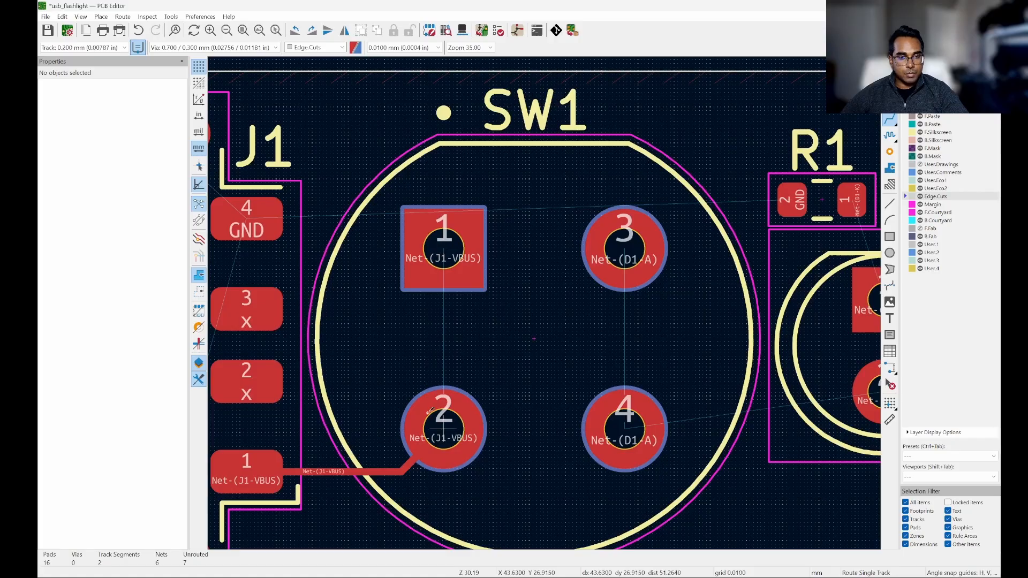
{"action": "scroll", "coordinate": [443, 336], "scroll_direction": "up", "scroll_amount": 3}
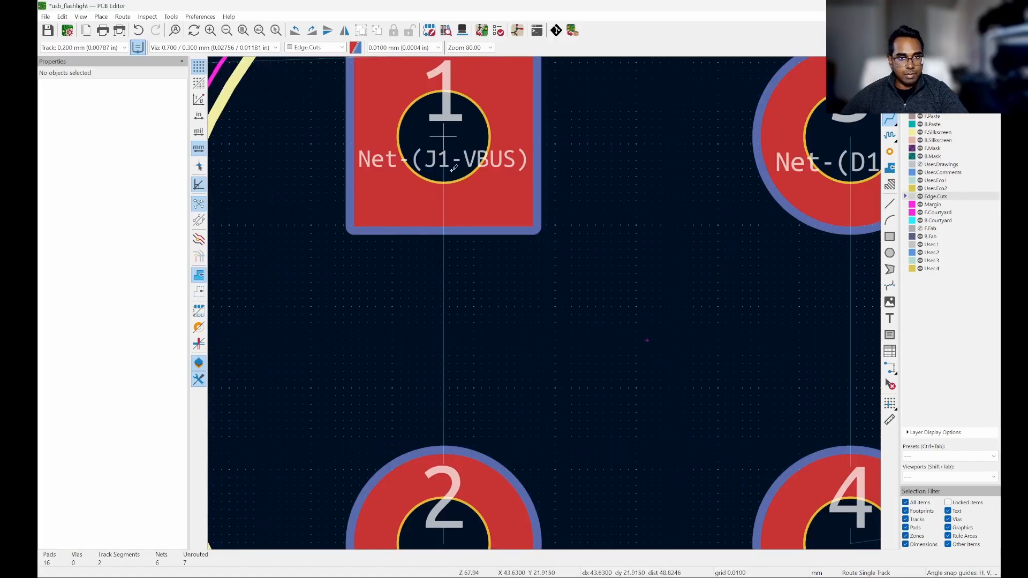
{"action": "scroll", "coordinate": [477, 346], "scroll_direction": "down", "scroll_amount": 4}
{"action": "left_click", "coordinate": [469, 390]}
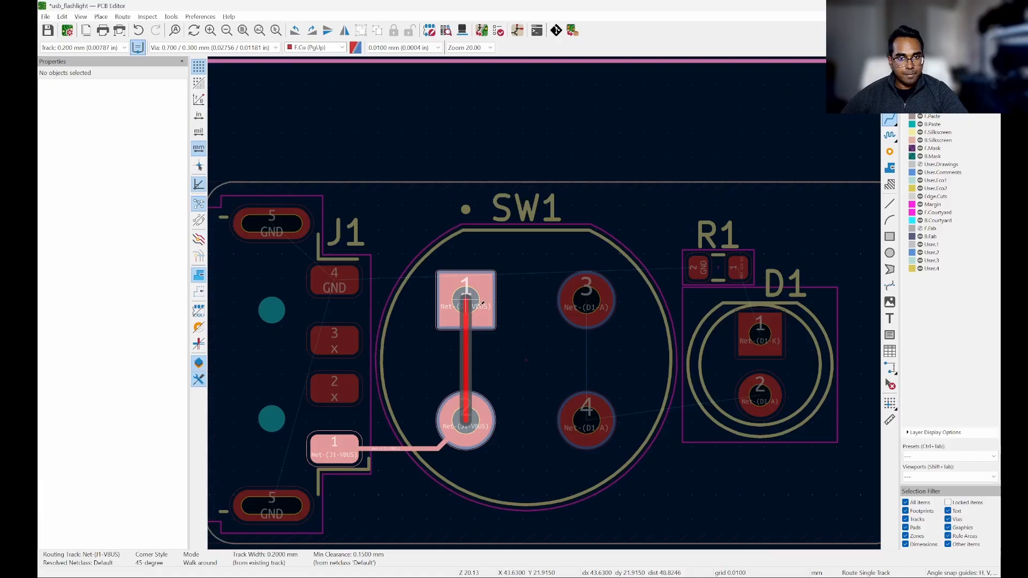
{"action": "left_click", "coordinate": [466, 300]}
Route a straight vertical track for Net-(D1-A) between SW1 pads 3 and 4
{"action": "scroll", "coordinate": [614, 353], "scroll_direction": "down", "scroll_amount": 3}
{"action": "scroll", "coordinate": [614, 353], "scroll_direction": "up", "scroll_amount": 3}
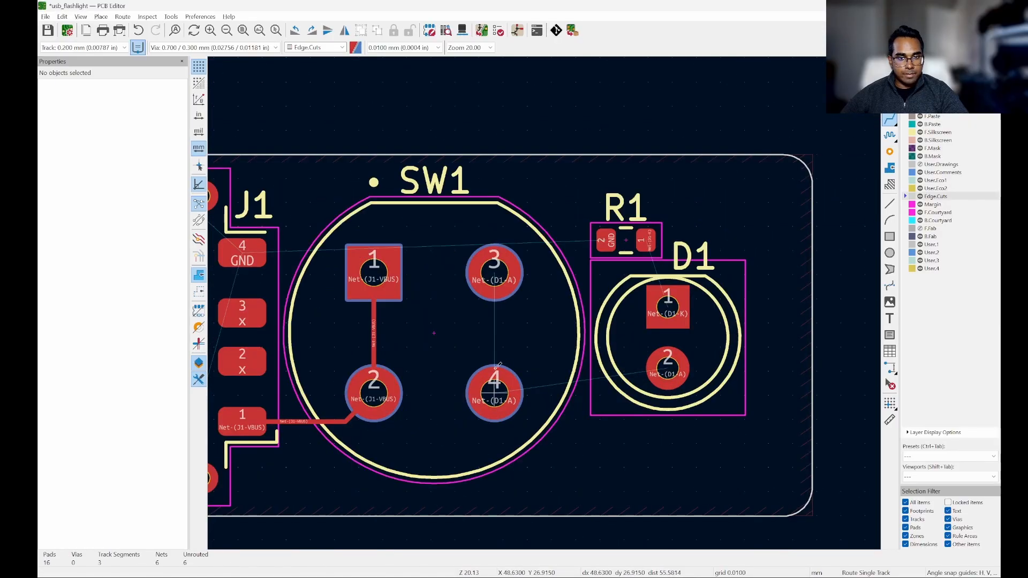
{"action": "scroll", "coordinate": [498, 379], "scroll_direction": "up", "scroll_amount": 3}
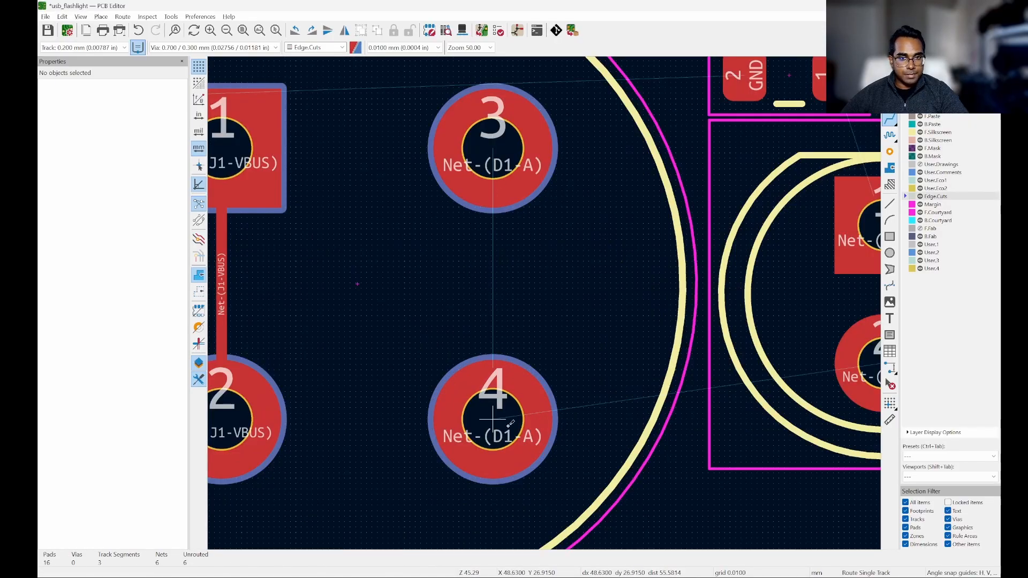
{"action": "left_click", "coordinate": [493, 149]}
{"action": "left_click", "coordinate": [493, 415]}
Route a Net-(D1-A) track on F.Cu from SW1 pad 4 to D1 pad 2, with a 45-degree bend near D1
{"action": "scroll", "coordinate": [482, 413], "scroll_direction": "down", "scroll_amount": 3}
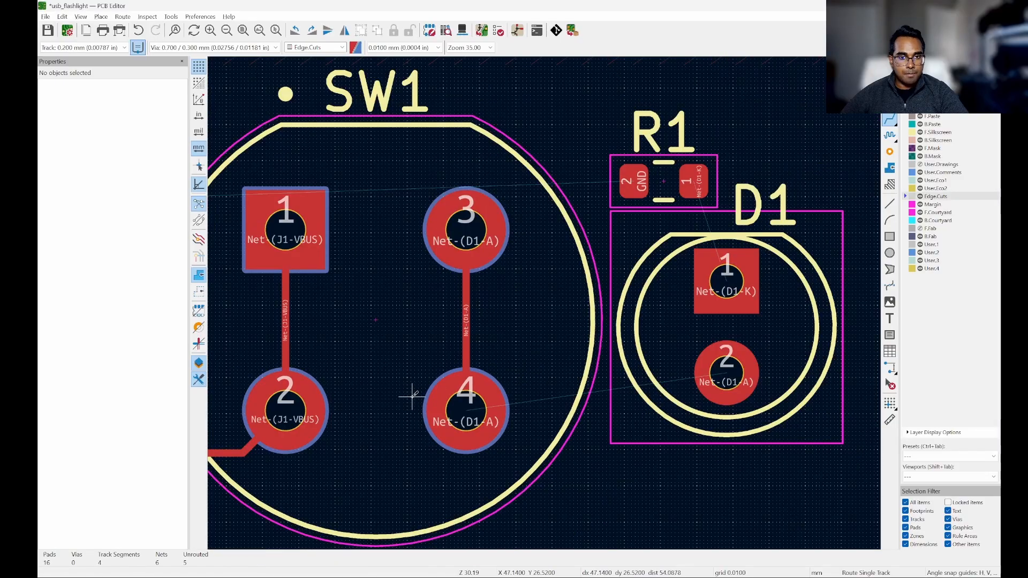
{"action": "scroll", "coordinate": [589, 379], "scroll_direction": "up", "scroll_amount": 3}
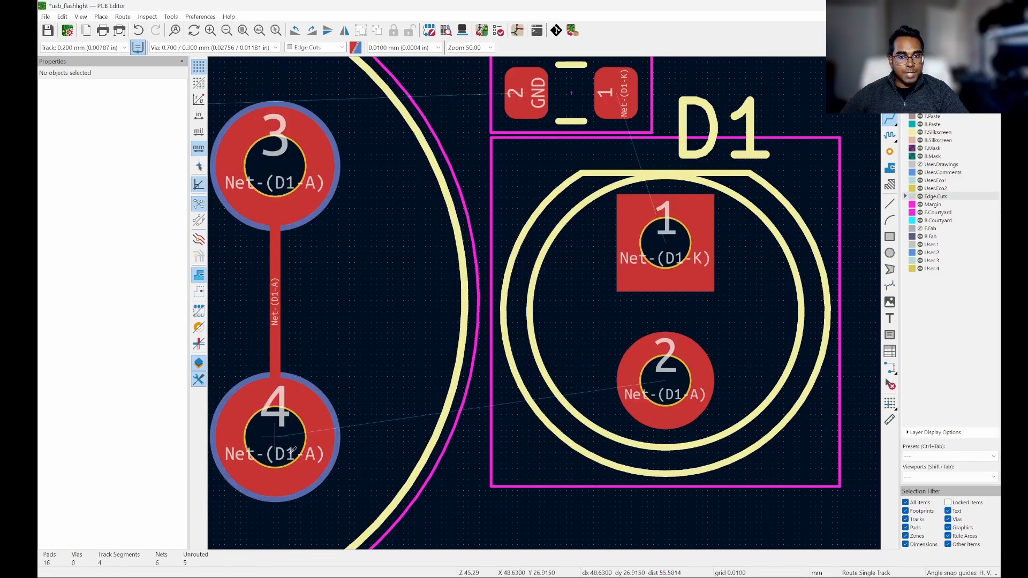
{"action": "left_click", "coordinate": [275, 438]}
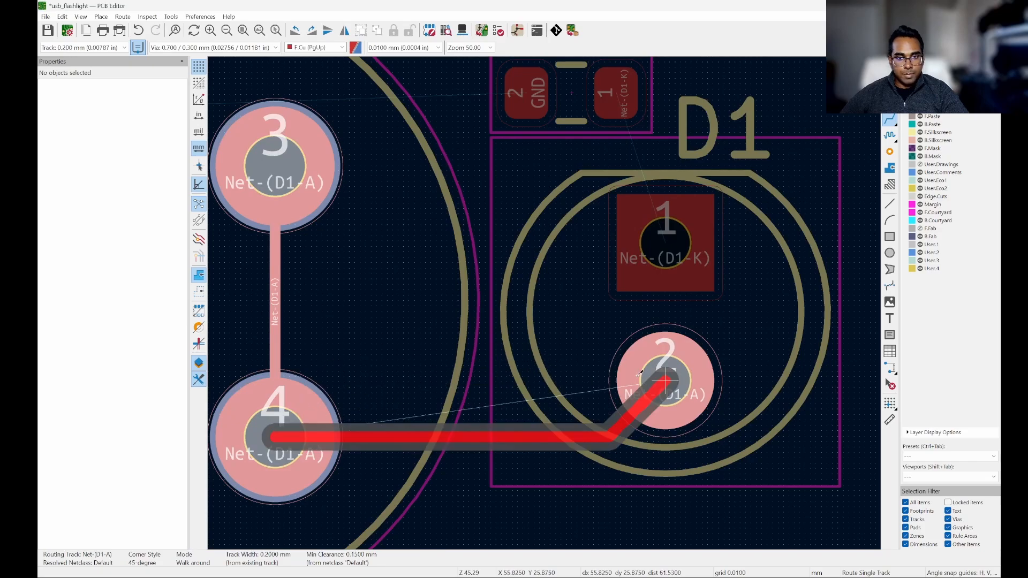
{"action": "left_click", "coordinate": [678, 378]}
{"action": "scroll", "coordinate": [632, 321], "scroll_direction": "down", "scroll_amount": 3}
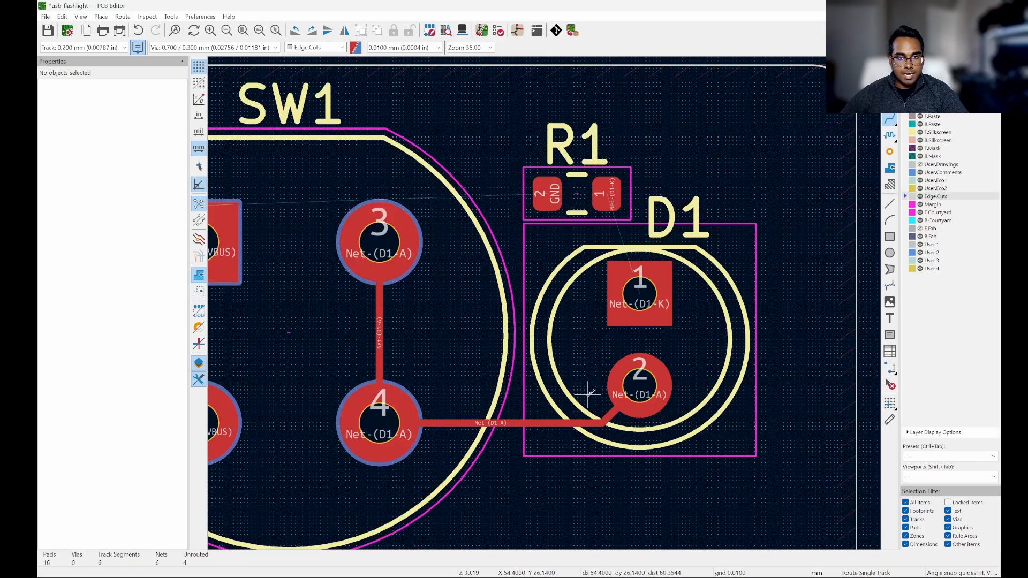
{"action": "scroll", "coordinate": [603, 242], "scroll_direction": "up", "scroll_amount": 3}
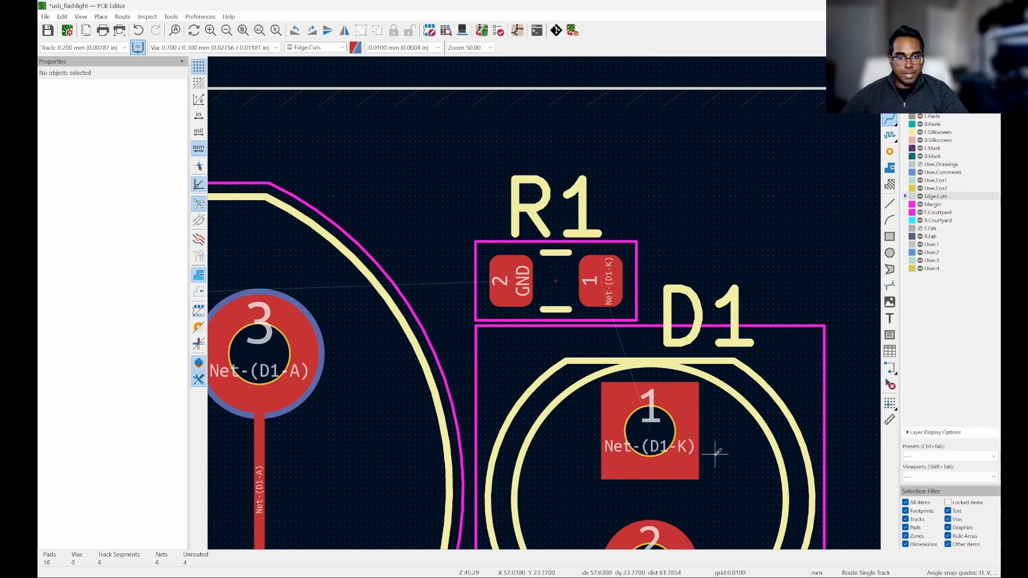
Route a 0.200 mm F.Cu track on Net-(D1-K) from D1 pad 1 to R1 pad 1, with a 45-degree bend near R1
{"action": "left_click", "coordinate": [649, 436]}
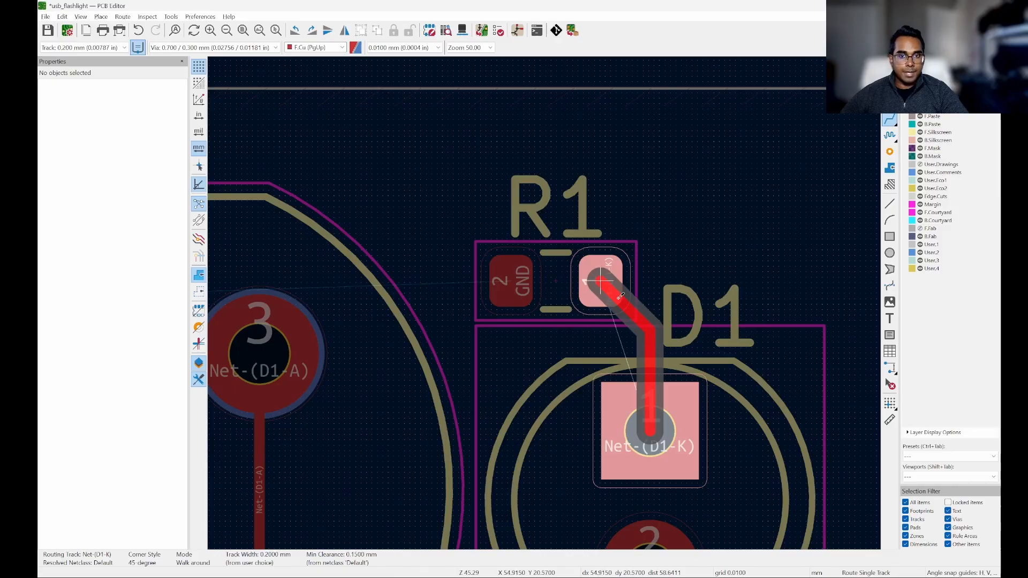
{"action": "left_click", "coordinate": [607, 267]}
Fill the GND copper zone across the whole board
{"action": "scroll", "coordinate": [664, 337], "scroll_direction": "down", "scroll_amount": 3}
{"action": "scroll", "coordinate": [672, 342], "scroll_direction": "up", "scroll_amount": 2}
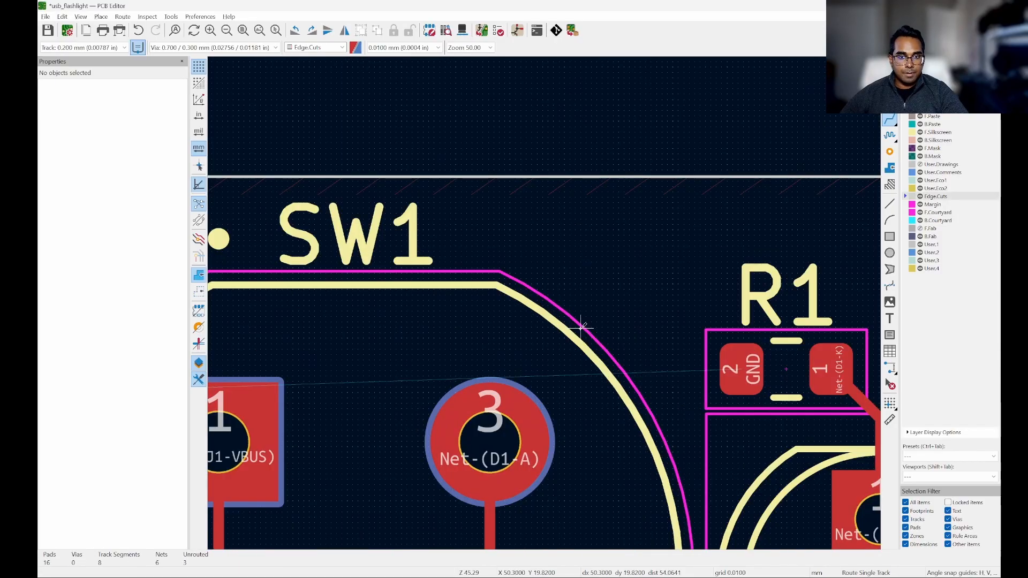
{"action": "scroll", "coordinate": [678, 343], "scroll_direction": "down", "scroll_amount": 2}
{"action": "scroll", "coordinate": [679, 344], "scroll_direction": "down", "scroll_amount": 2}
{"action": "scroll", "coordinate": [557, 351], "scroll_direction": "up", "scroll_amount": 2}
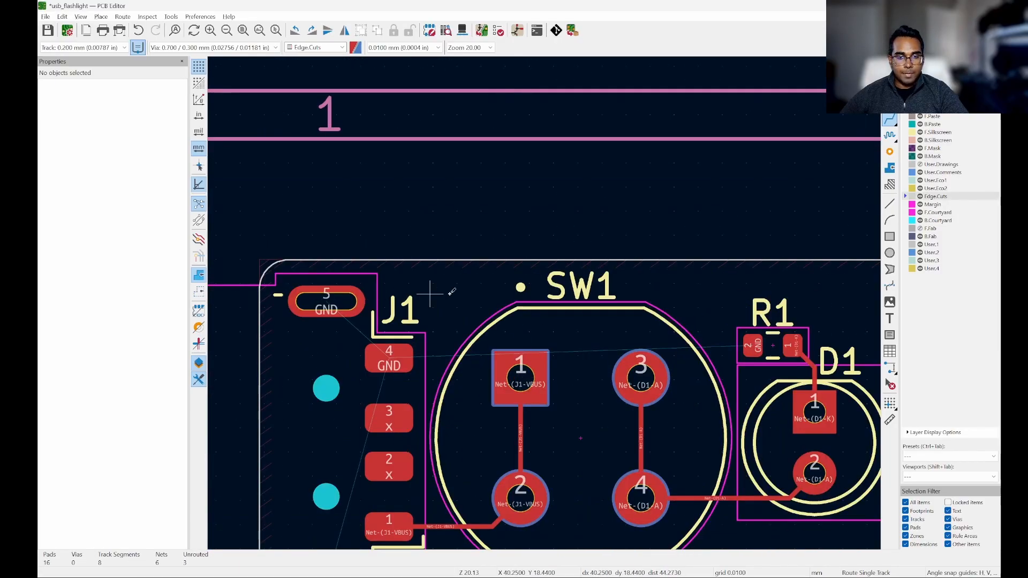
{"action": "scroll", "coordinate": [542, 224], "scroll_direction": "down", "scroll_amount": 2}
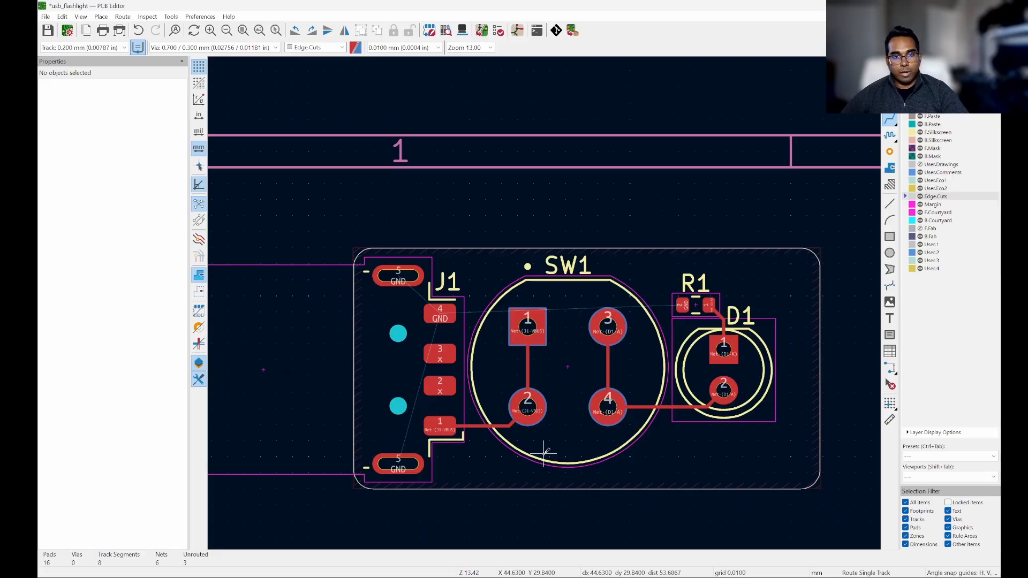
{"action": "key", "text": "b"}
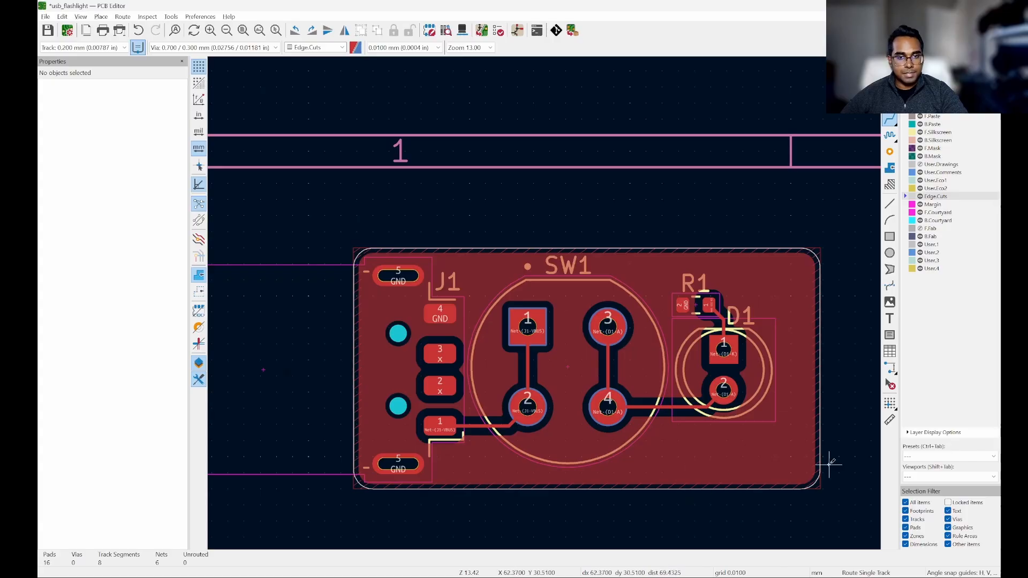
Exit the track routing tool and save the usb_flashlight board
{"action": "scroll", "coordinate": [728, 289], "scroll_direction": "up", "scroll_amount": 4}
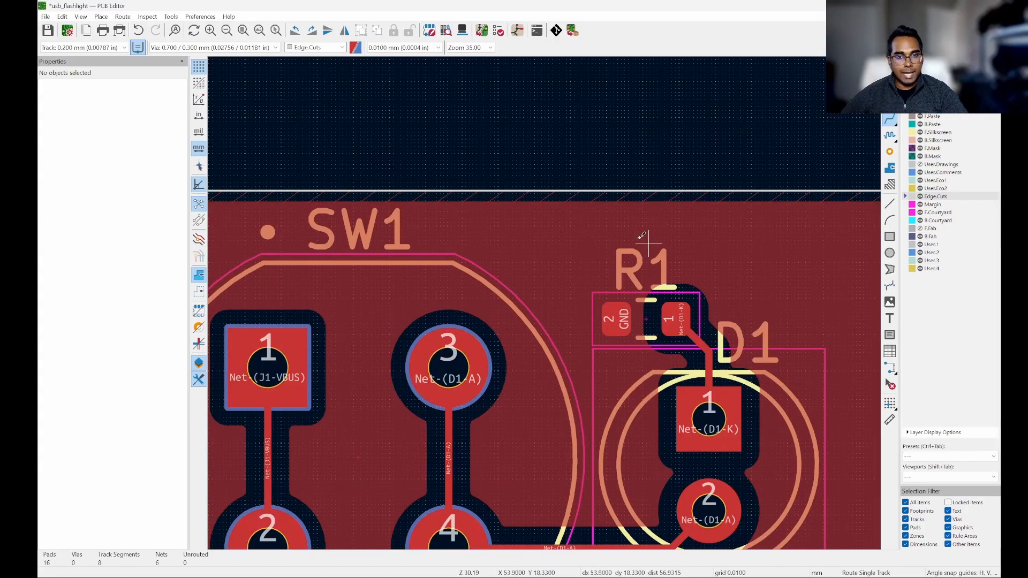
{"action": "left_click", "coordinate": [889, 338]}
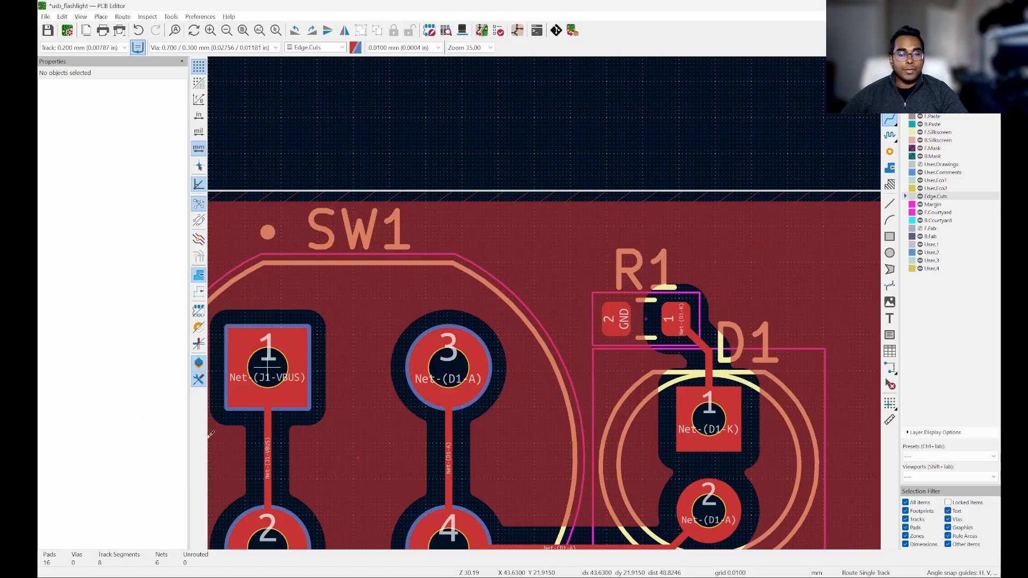
{"action": "scroll", "coordinate": [683, 355], "scroll_direction": "down", "scroll_amount": 3}
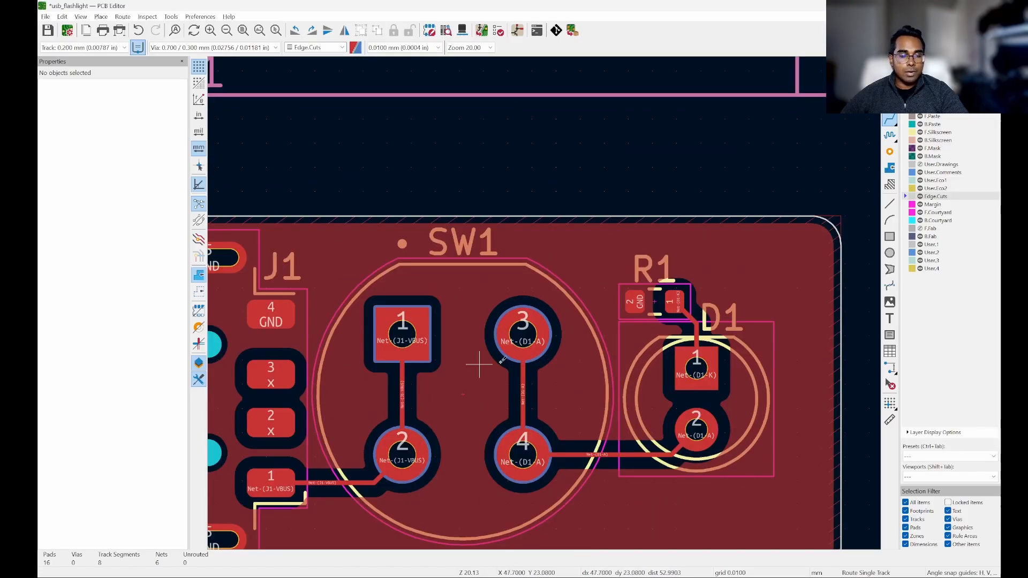
{"action": "scroll", "coordinate": [599, 372], "scroll_direction": "down", "scroll_amount": 2}
{"action": "key", "text": "Escape"}
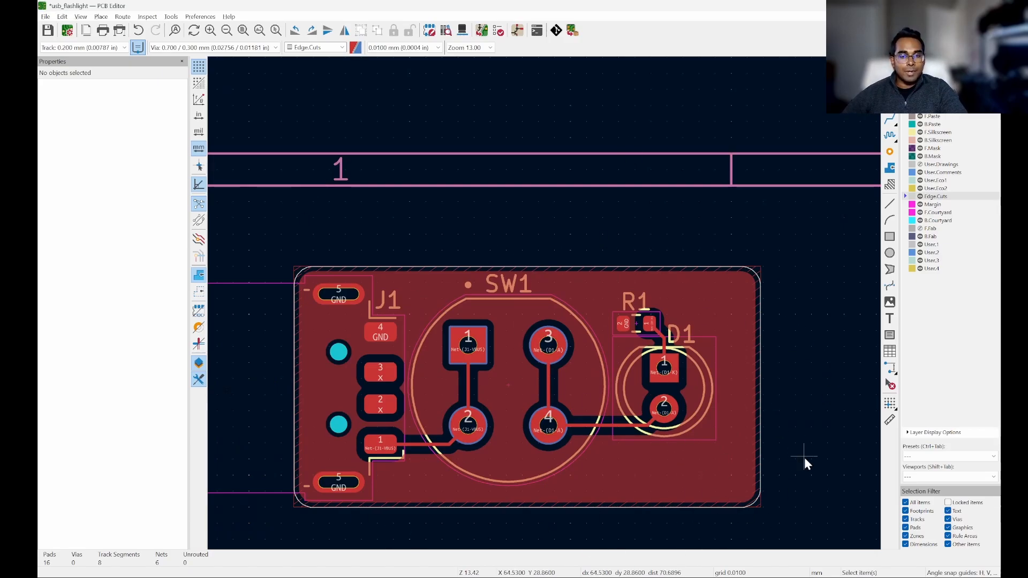
{"action": "key", "text": "ctrl+s"}
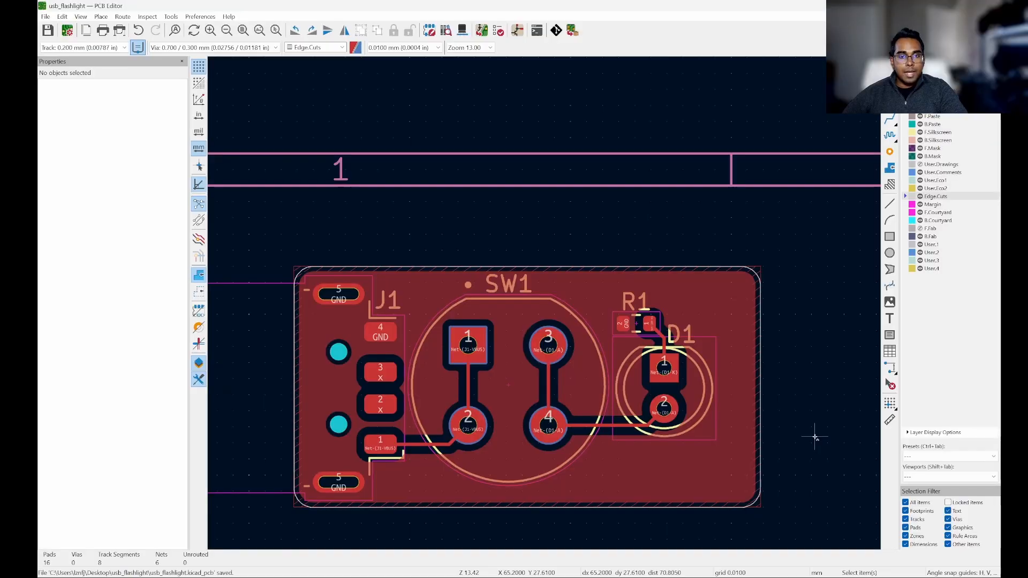
Open the board in the 3D Viewer and examine the J1, SW1 and D1 areas from several angles
{"action": "left_click", "coordinate": [81, 17]}
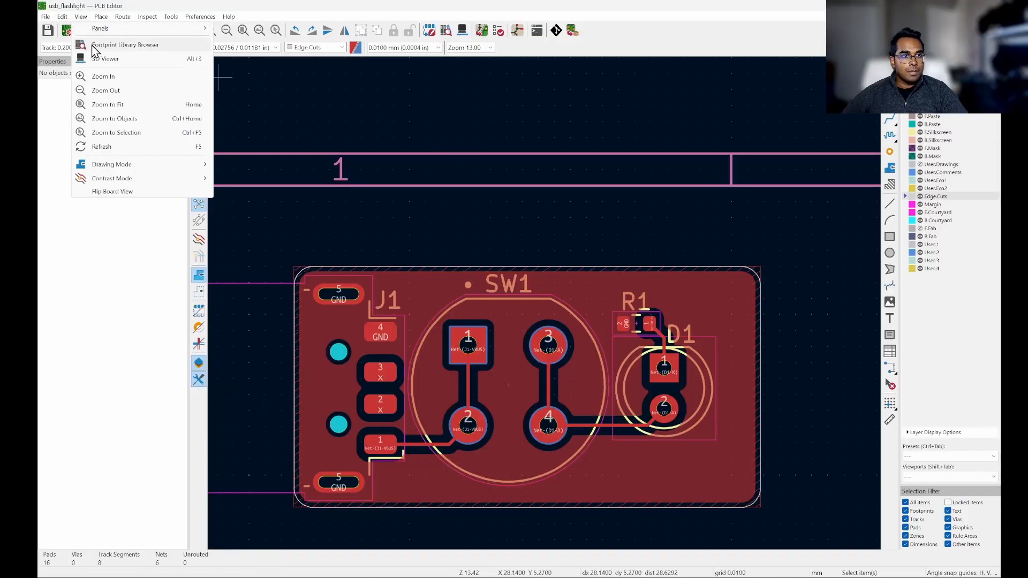
{"action": "left_click", "coordinate": [105, 58]}
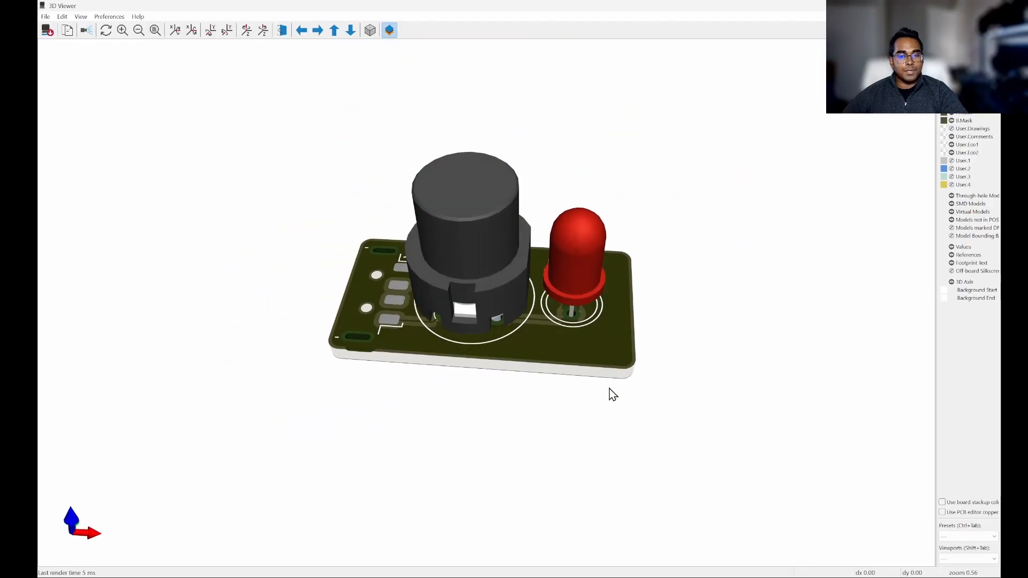
{"action": "left_click_drag", "start_coordinate": [609, 389], "coordinate": [557, 361]}
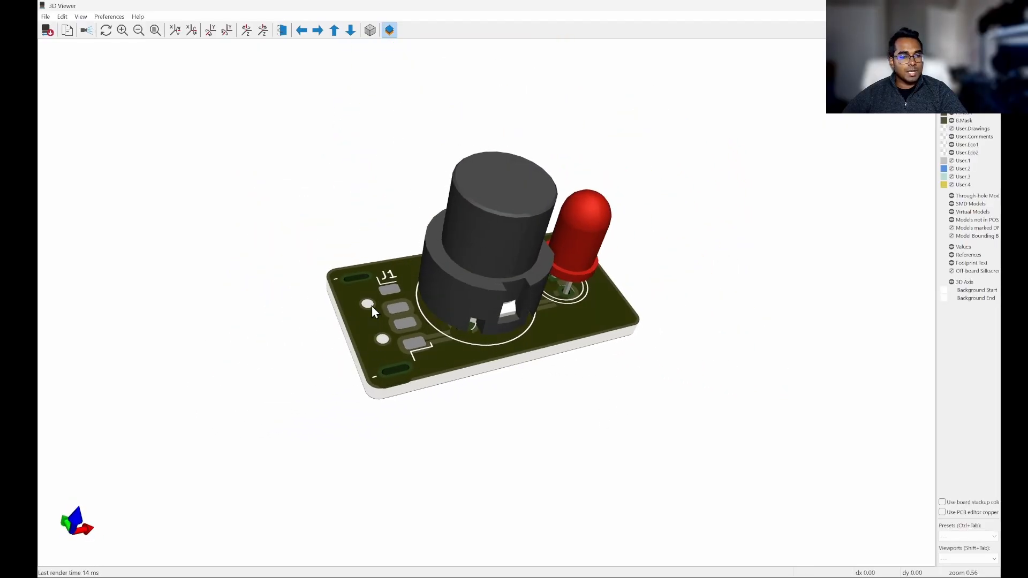
{"action": "left_click_drag", "start_coordinate": [564, 400], "coordinate": [605, 305]}
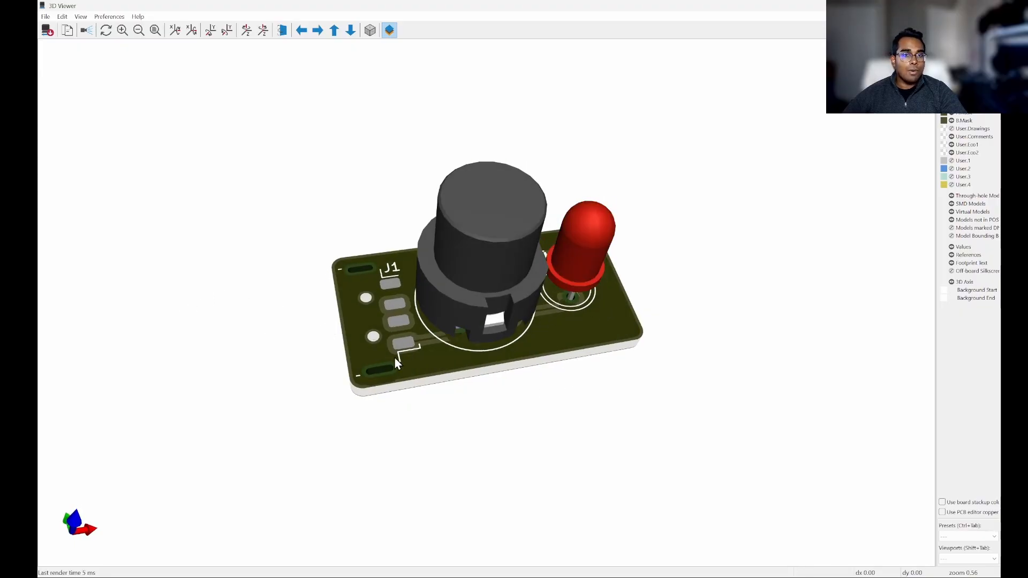
{"action": "left_click_drag", "start_coordinate": [578, 326], "coordinate": [570, 356]}
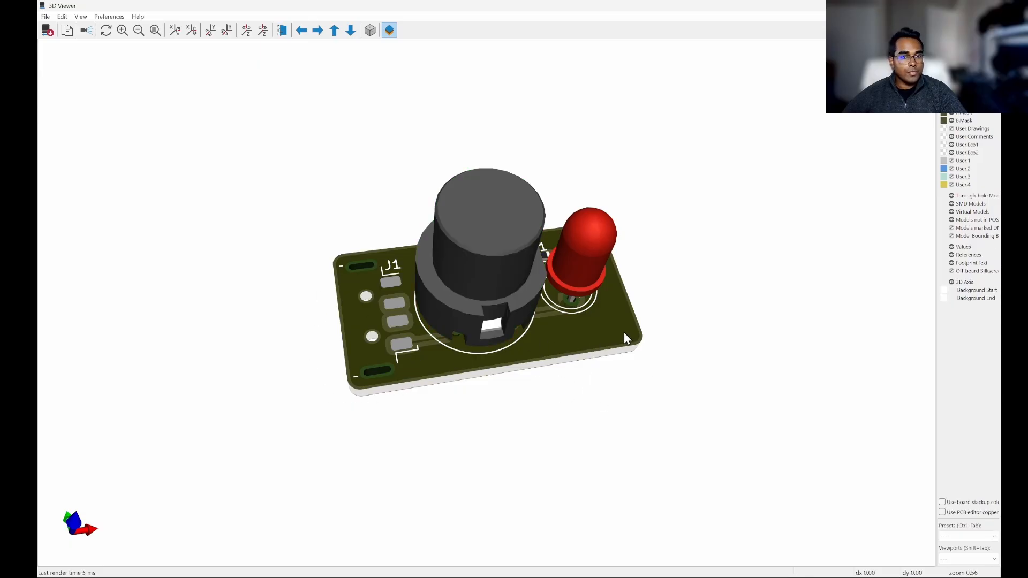
{"action": "left_click_drag", "start_coordinate": [624, 334], "coordinate": [419, 324]}
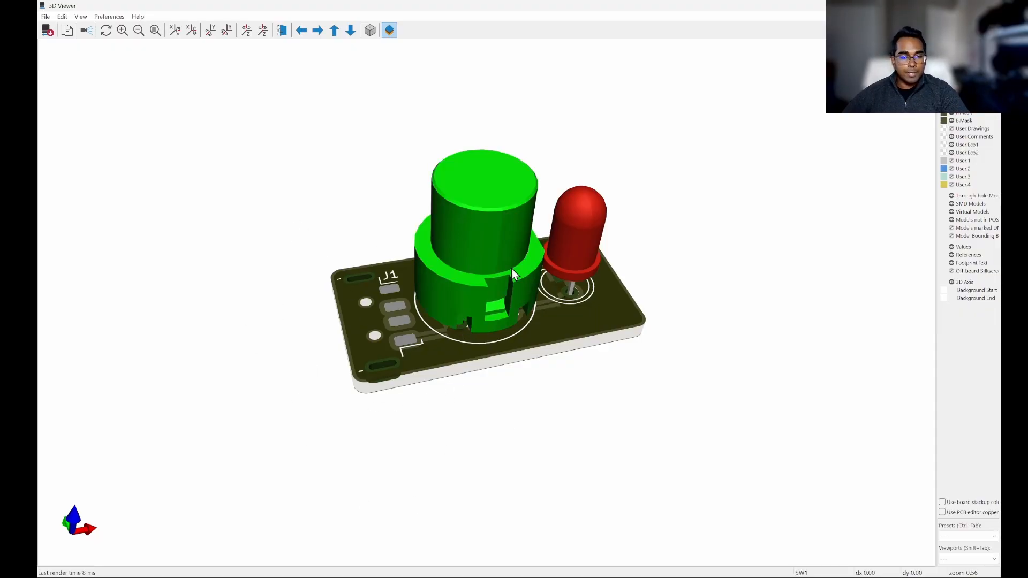
{"action": "left_click_drag", "start_coordinate": [500, 303], "coordinate": [587, 352]}
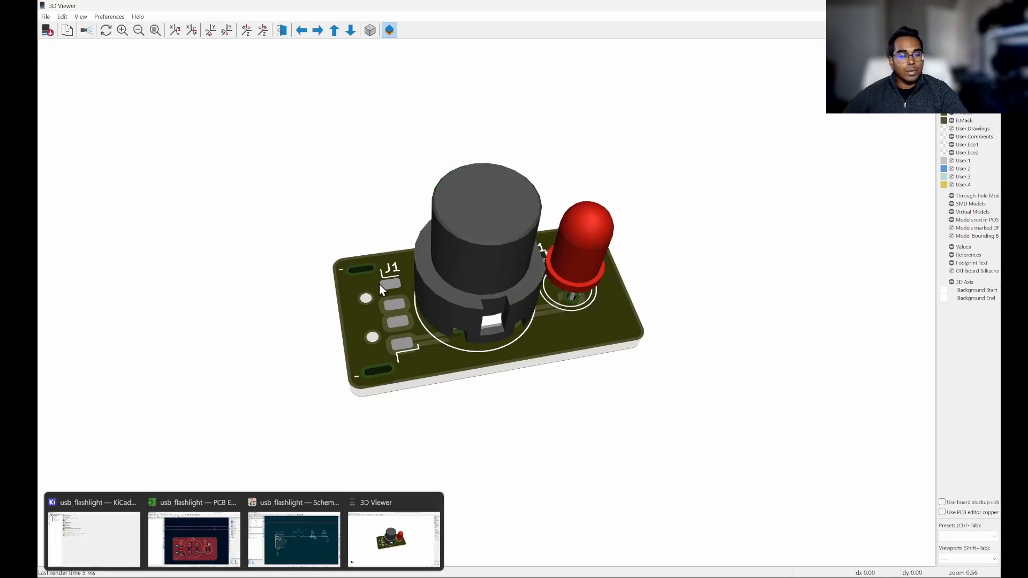
{"action": "left_click_drag", "start_coordinate": [380, 284], "coordinate": [557, 303]}
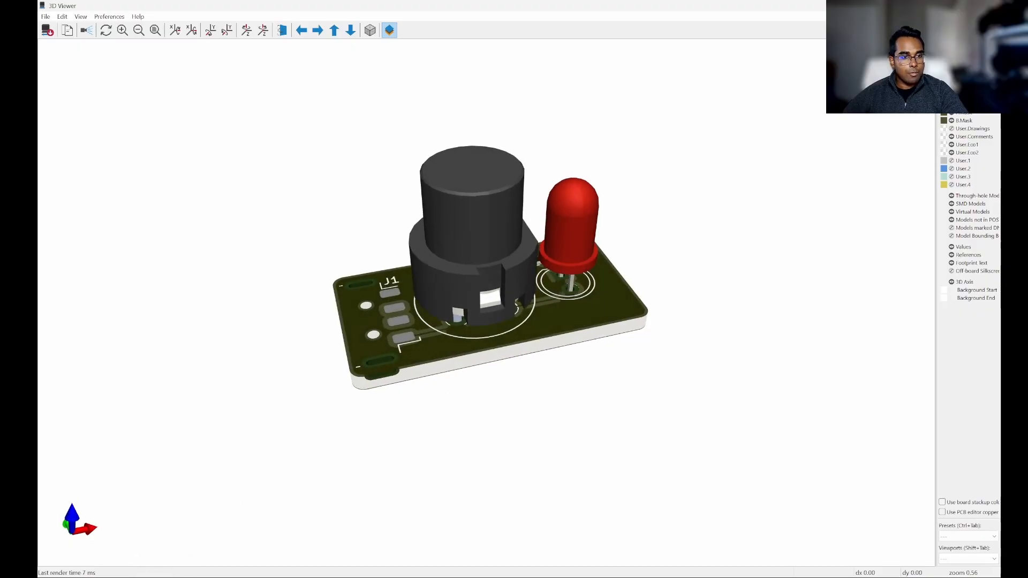
Switch to the Schematic Editor and copy the MPN value 48037-2200 from J1's symbol properties, leaving the properties unchanged
{"action": "mouse_move", "coordinate": [244, 577]}
{"action": "left_click", "coordinate": [309, 548]}
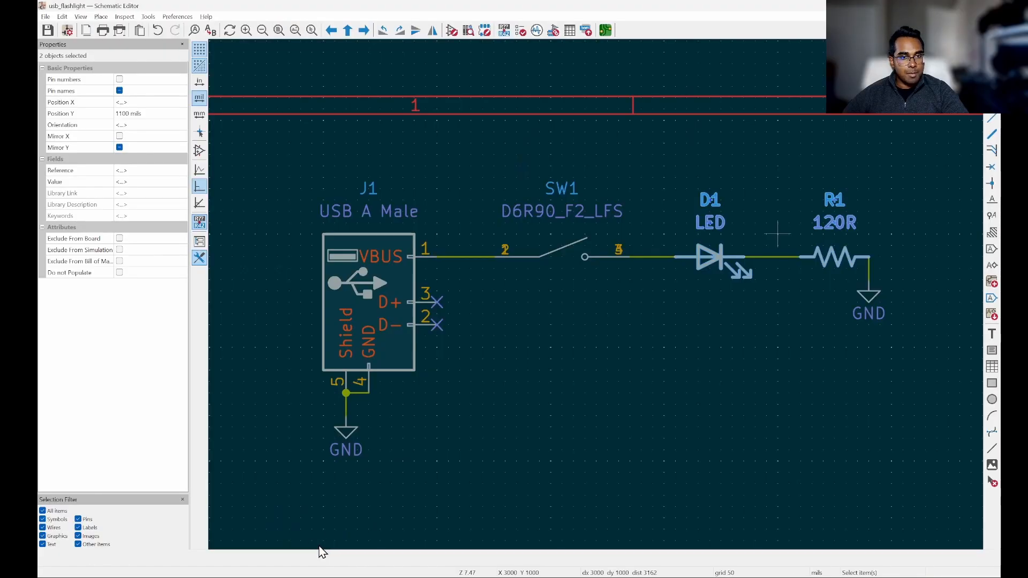
{"action": "double_click", "coordinate": [408, 288]}
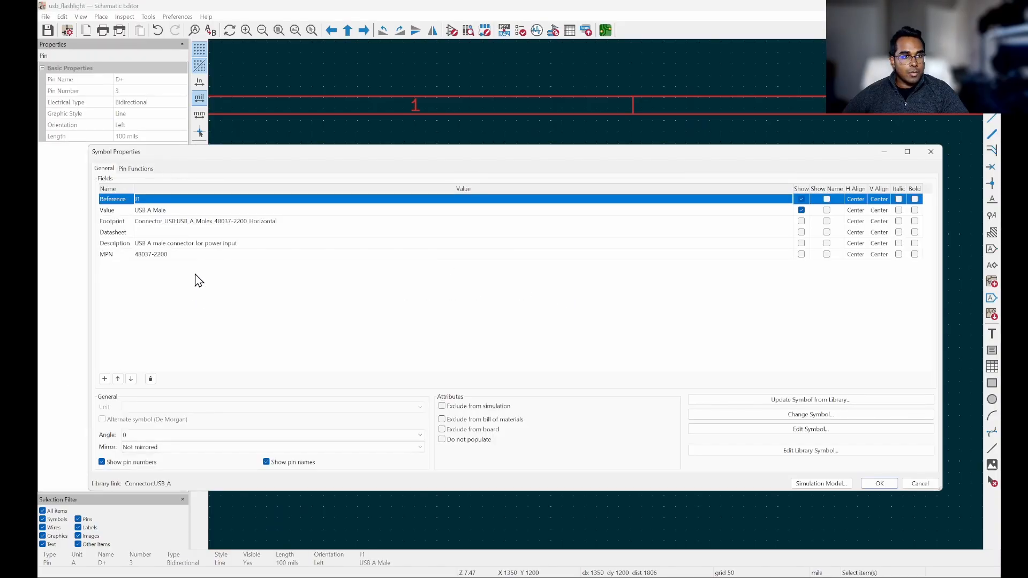
{"action": "left_click", "coordinate": [153, 255]}
{"action": "key", "text": "ctrl+c"}
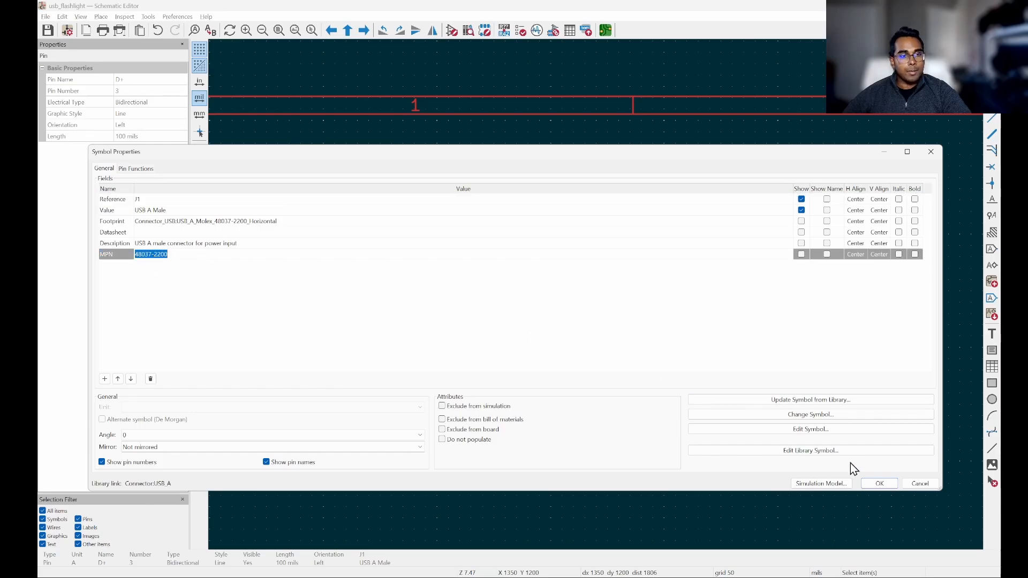
{"action": "left_click", "coordinate": [932, 488]}
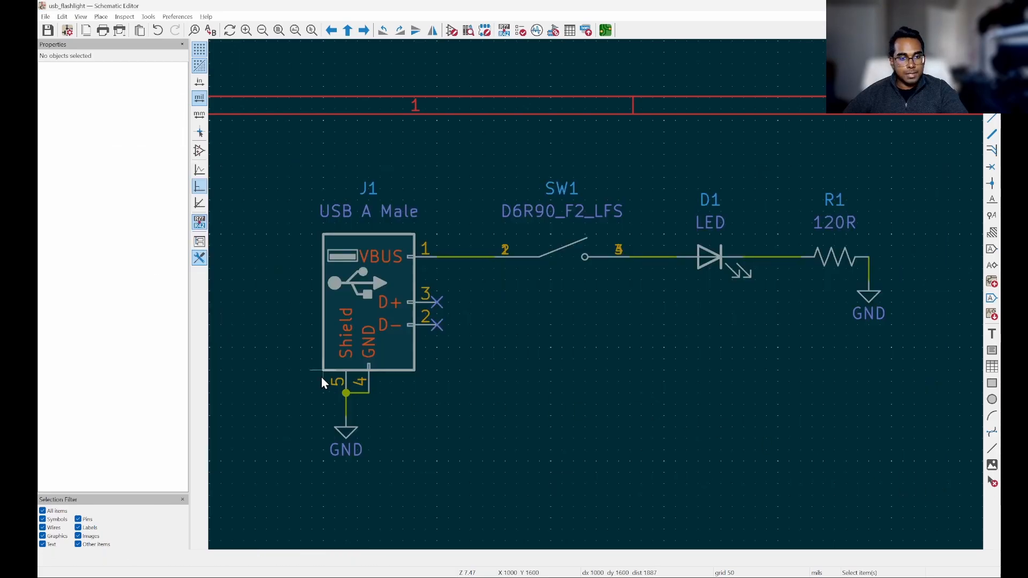
Switch to the DigiKey page in the browser and search for part 48037-2200
{"action": "left_click", "coordinate": [121, 577]}
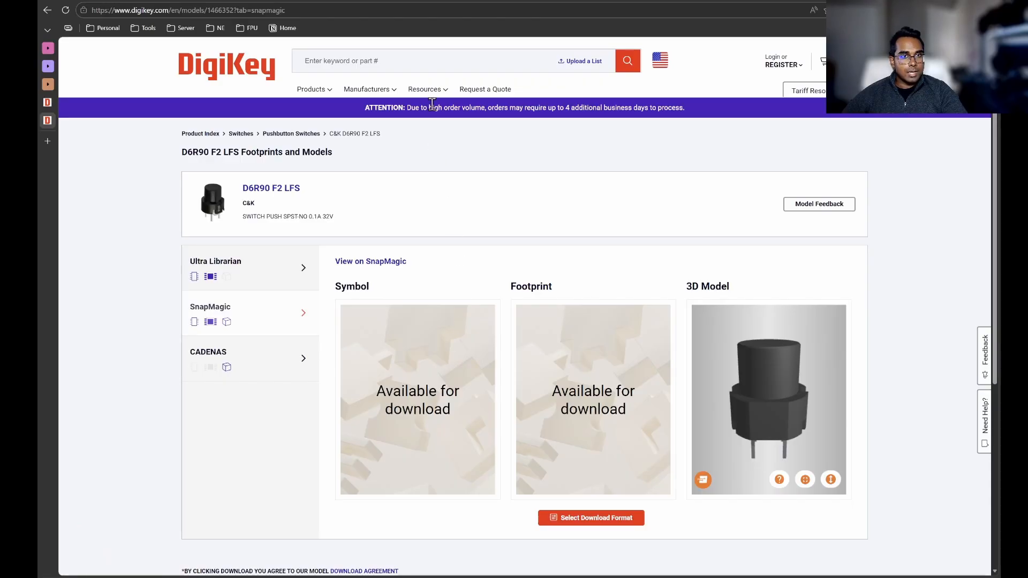
{"action": "left_click", "coordinate": [435, 66]}
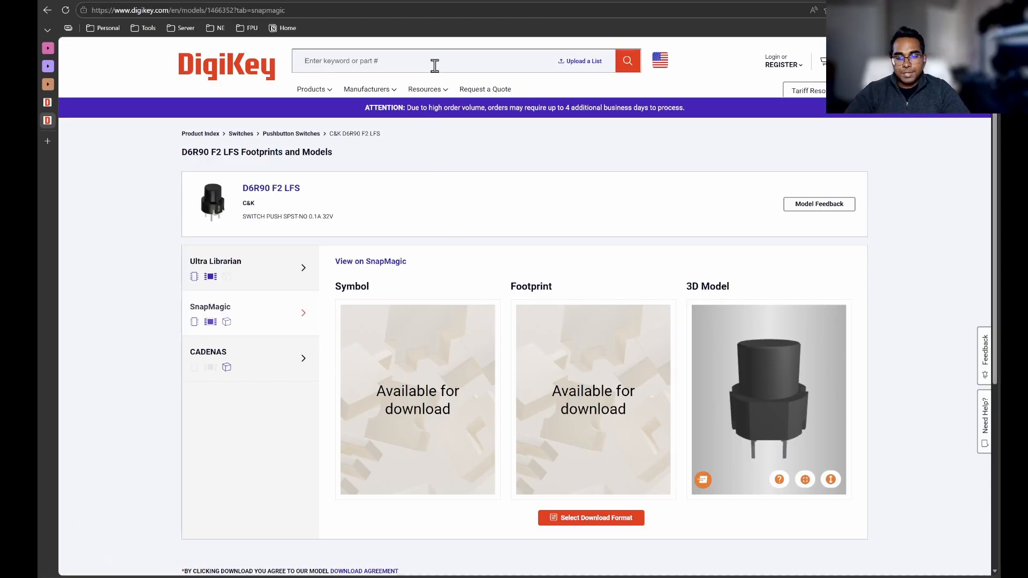
{"action": "key", "text": "ctrl+v"}
{"action": "key", "text": "Return"}
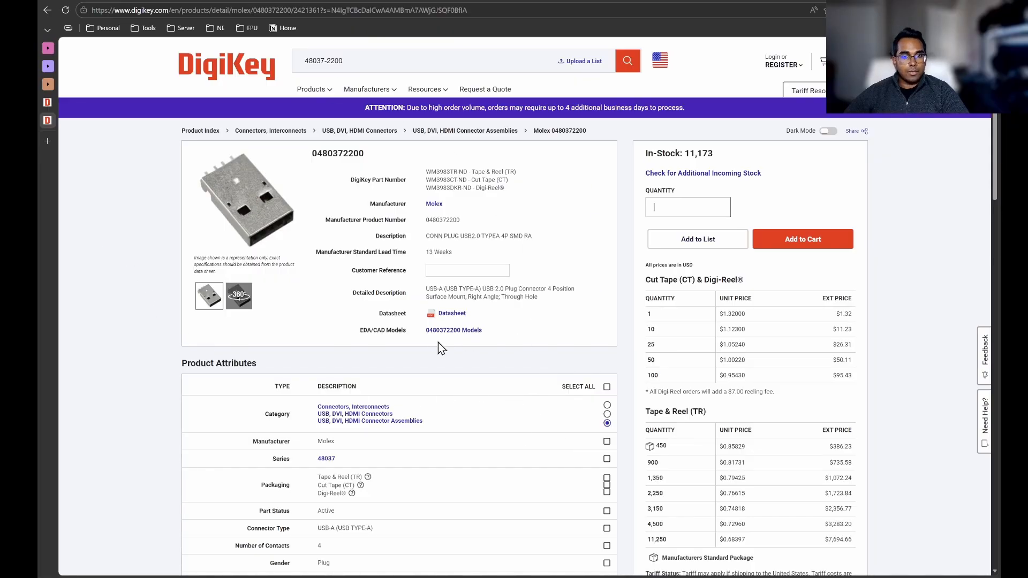
{"action": "left_click", "coordinate": [450, 331]}
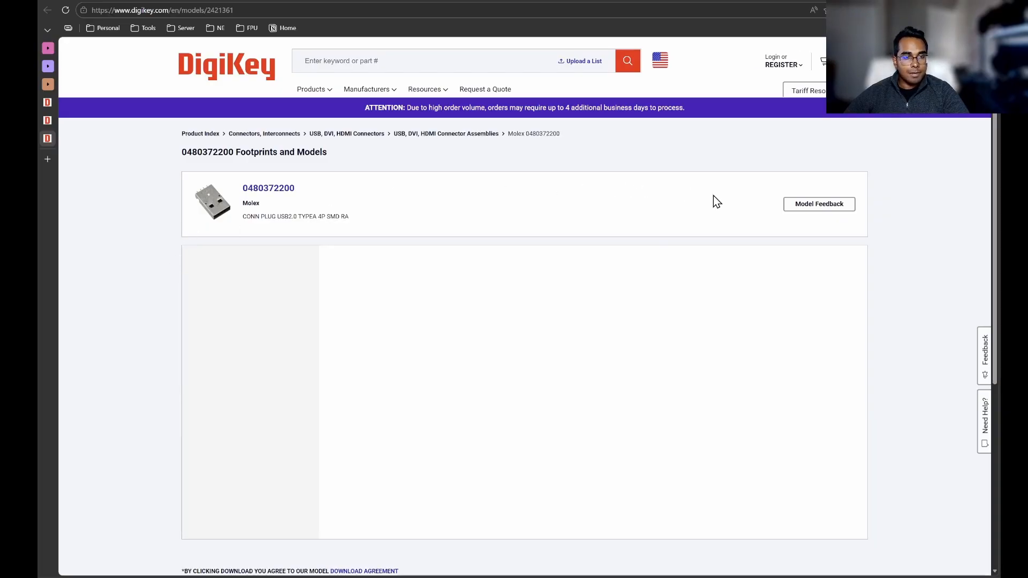
{"action": "scroll", "coordinate": [592, 198], "scroll_direction": "down", "scroll_amount": 1}
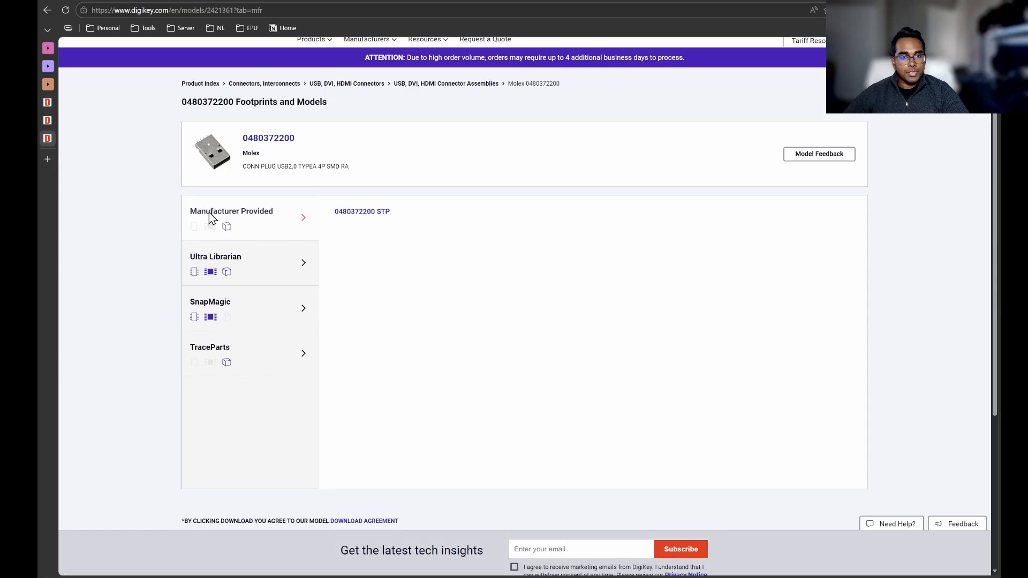
{"action": "left_click", "coordinate": [380, 214]}
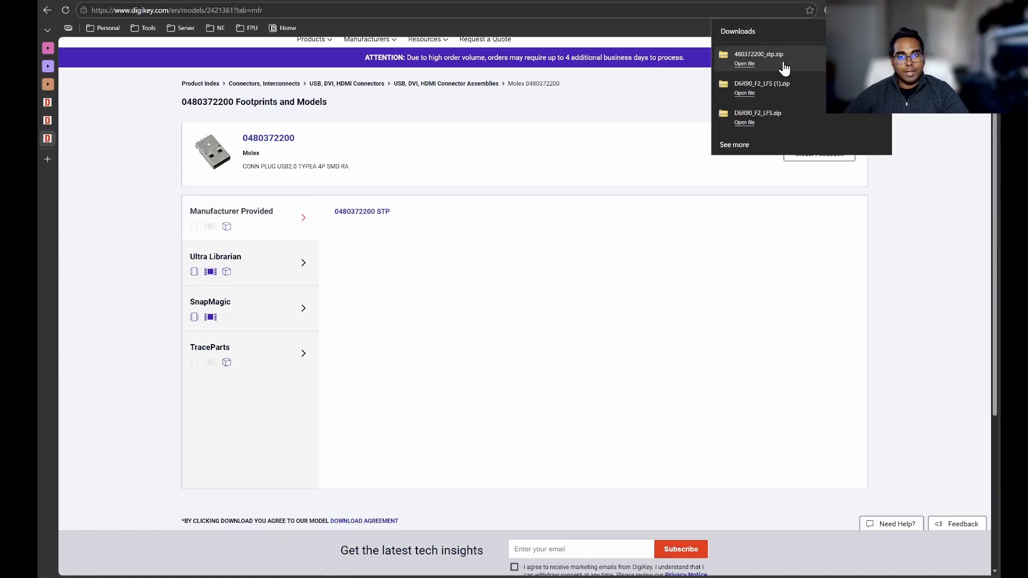
Show the download in its folder and extract 480372200_stp.zip into the default 480372200_stp folder in Downloads
{"action": "left_click", "coordinate": [860, 59]}
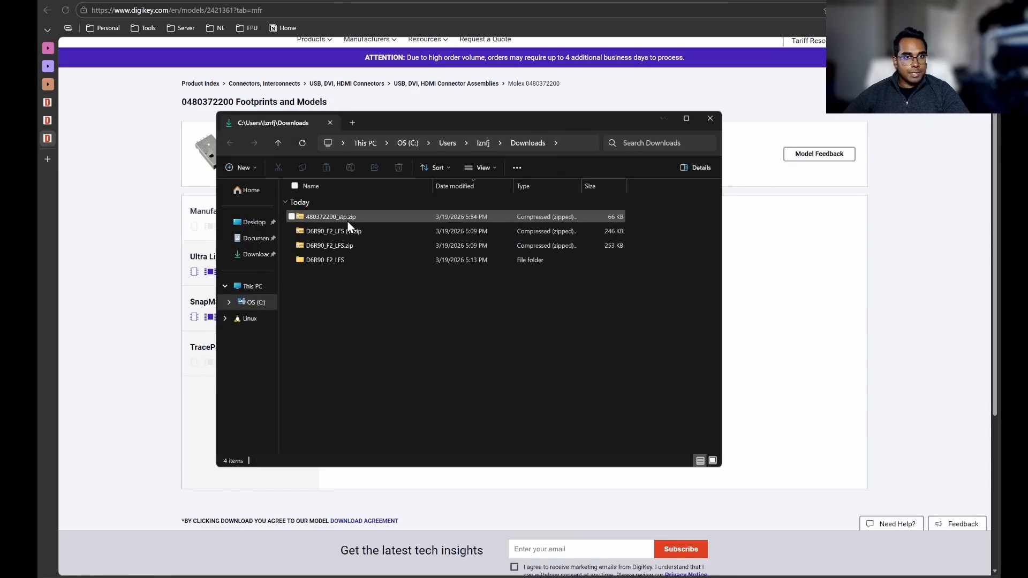
{"action": "right_click", "coordinate": [322, 221]}
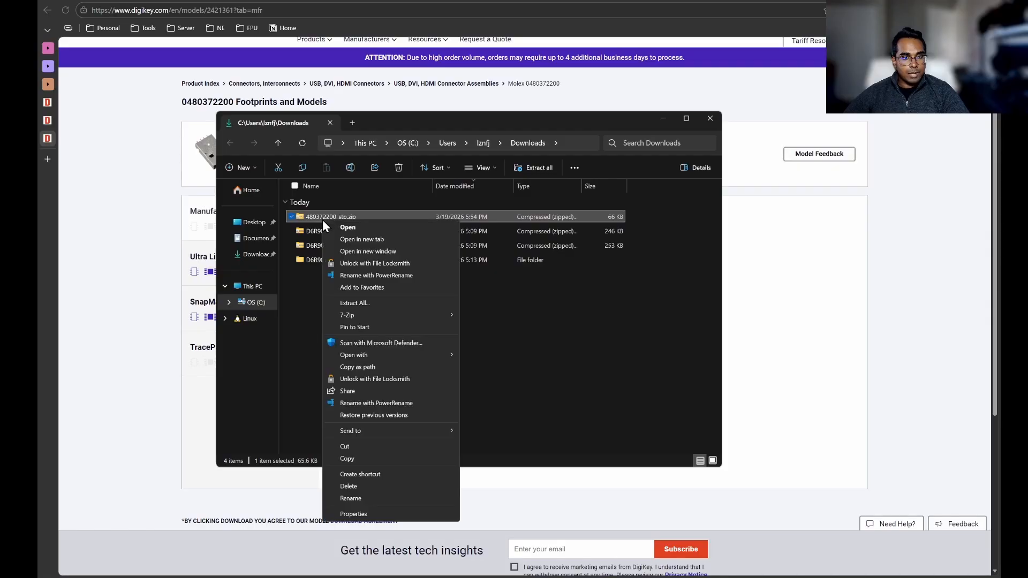
{"action": "left_click", "coordinate": [378, 304]}
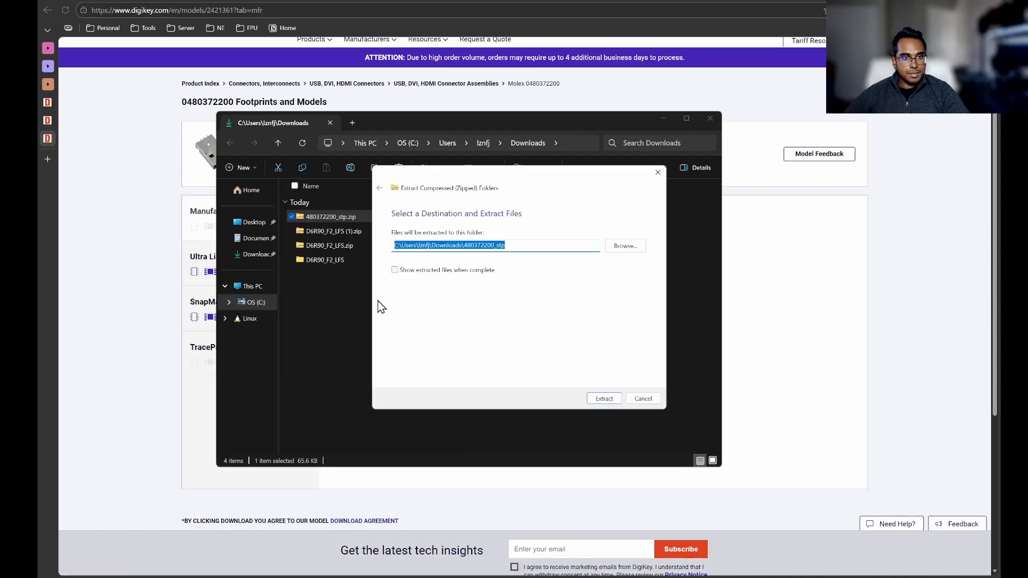
{"action": "left_click", "coordinate": [603, 396]}
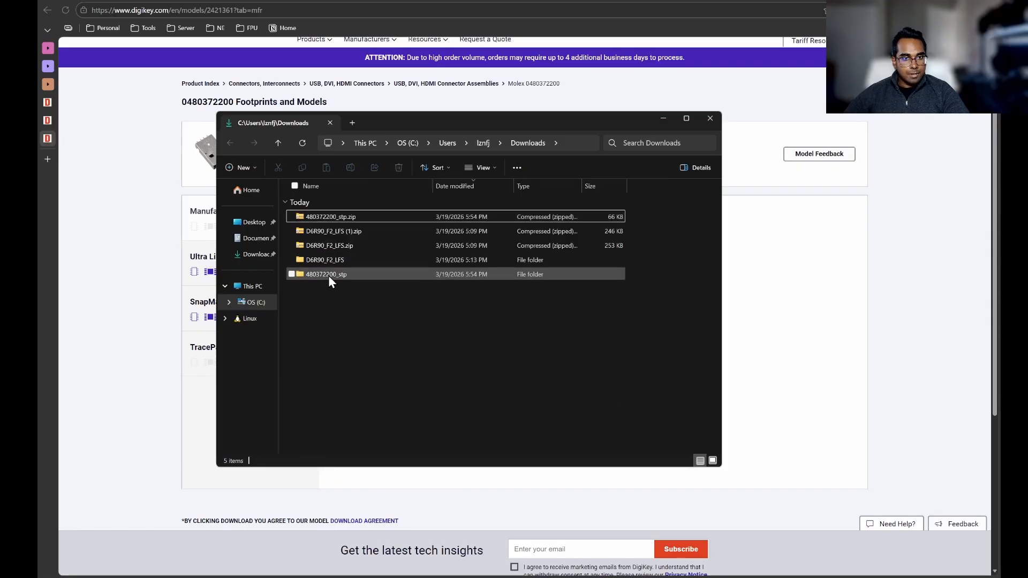
Rename the extracted 480372200_stp folder to 480372200
{"action": "left_click", "coordinate": [337, 274]}
{"action": "left_click", "coordinate": [330, 275]}
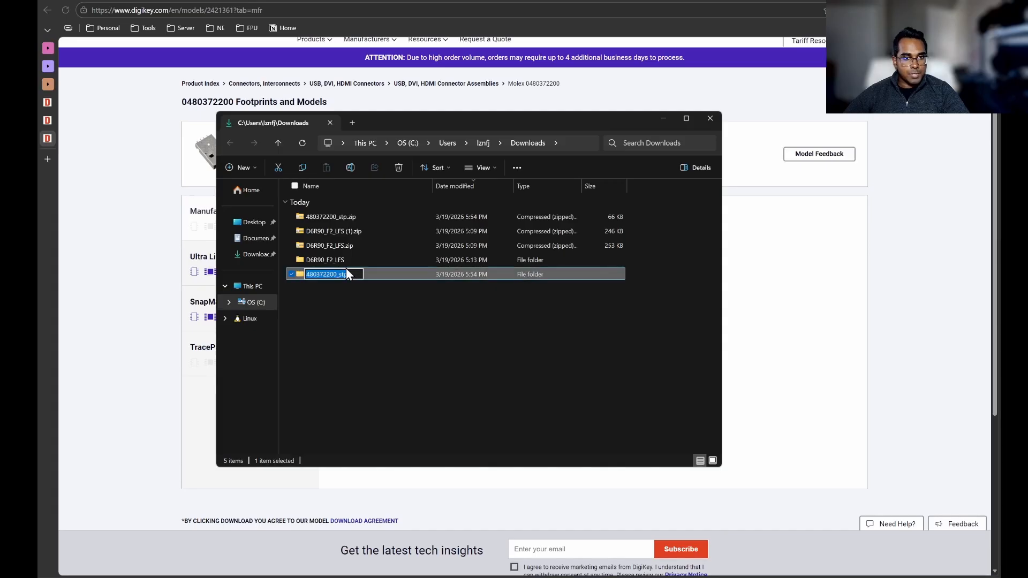
{"action": "left_click", "coordinate": [352, 274]}
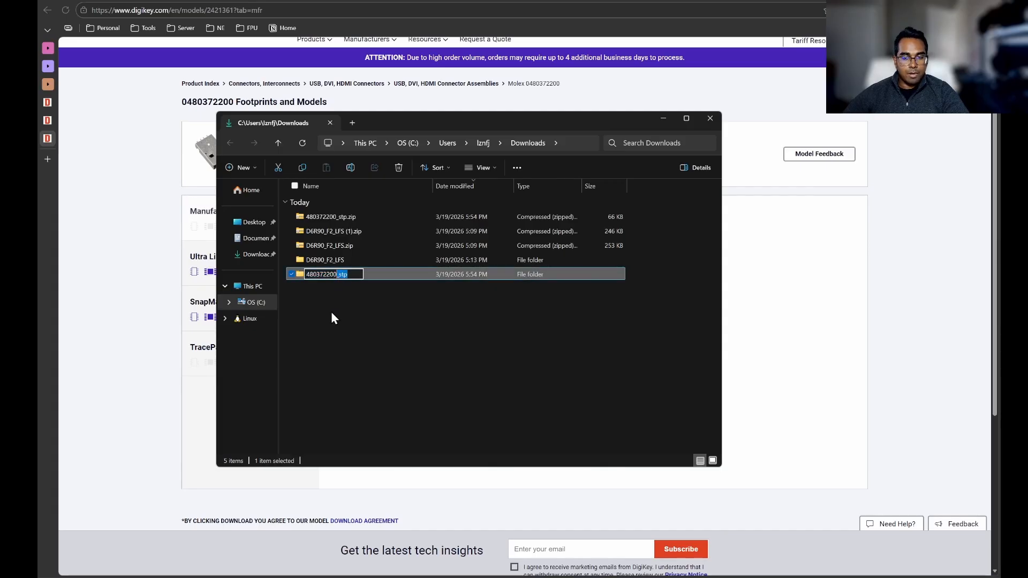
{"action": "key", "text": "BackSpace"}
{"action": "key", "text": "Return"}
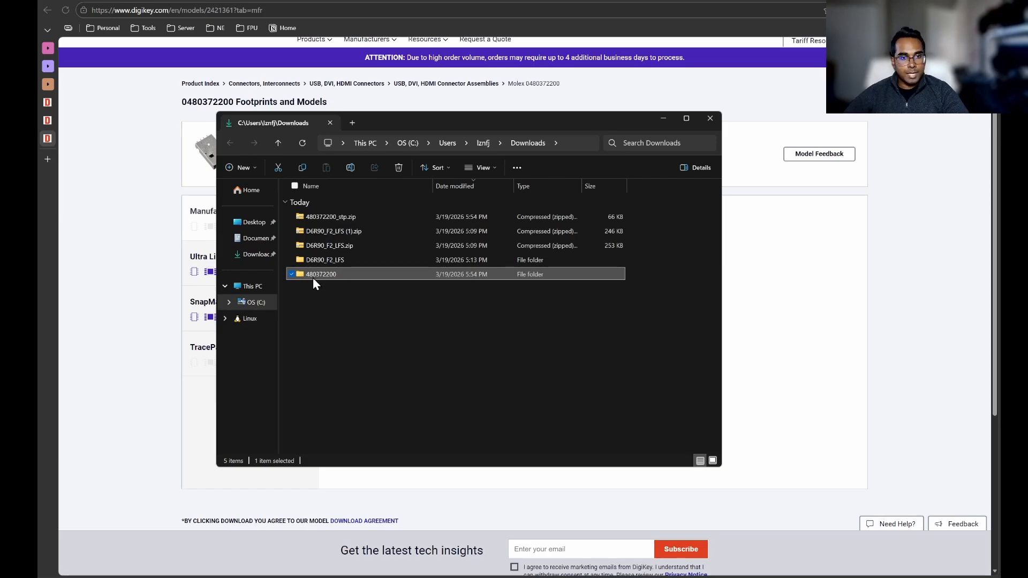
Check the contents of the extracted 480372200 folder and copy the folder from Downloads
{"action": "double_click", "coordinate": [339, 277]}
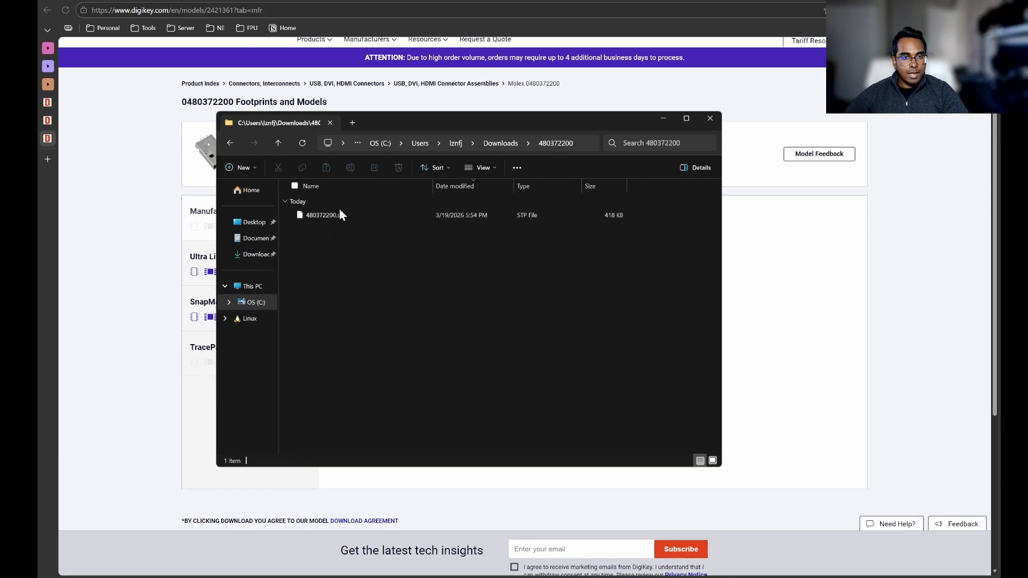
{"action": "left_click", "coordinate": [283, 147]}
{"action": "right_click", "coordinate": [335, 263]}
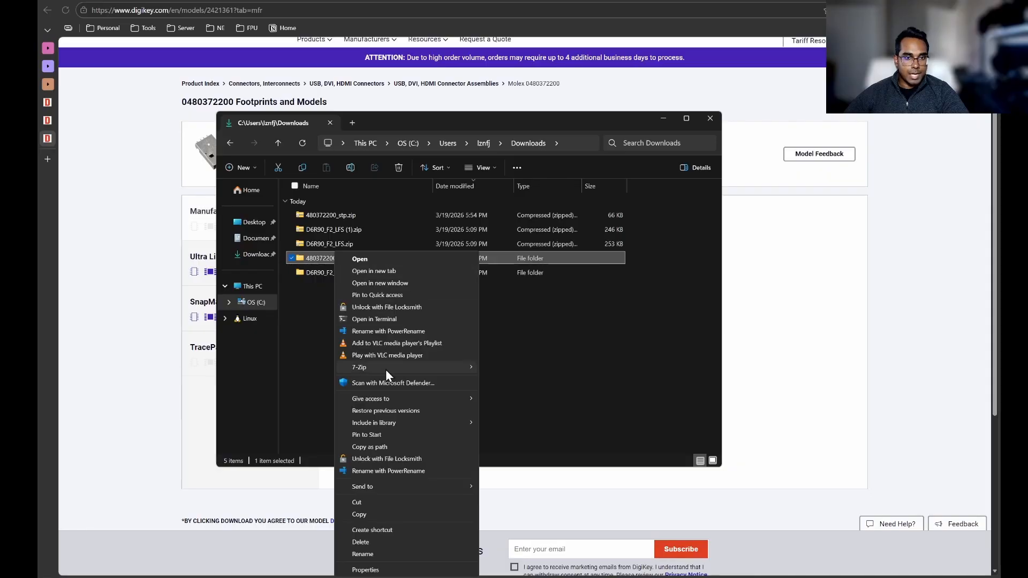
{"action": "left_click", "coordinate": [398, 515]}
Paste the copied 480372200 folder into part_library of the usb_flashlight project on the Desktop and open the pasted folder
{"action": "left_click_drag", "start_coordinate": [490, 128], "coordinate": [999, 0]}
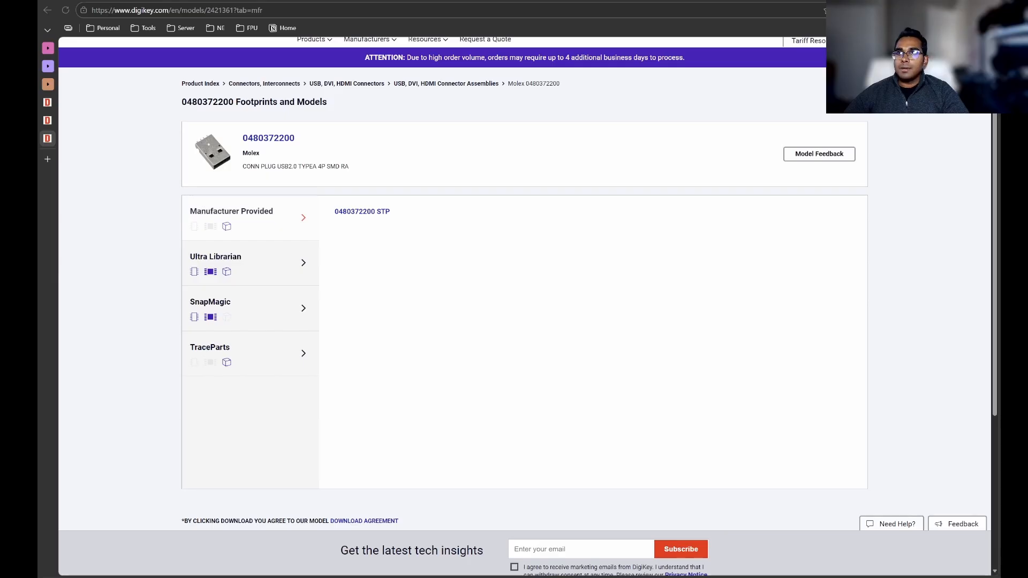
{"action": "left_click_drag", "start_coordinate": [770, 7], "coordinate": [677, 147]}
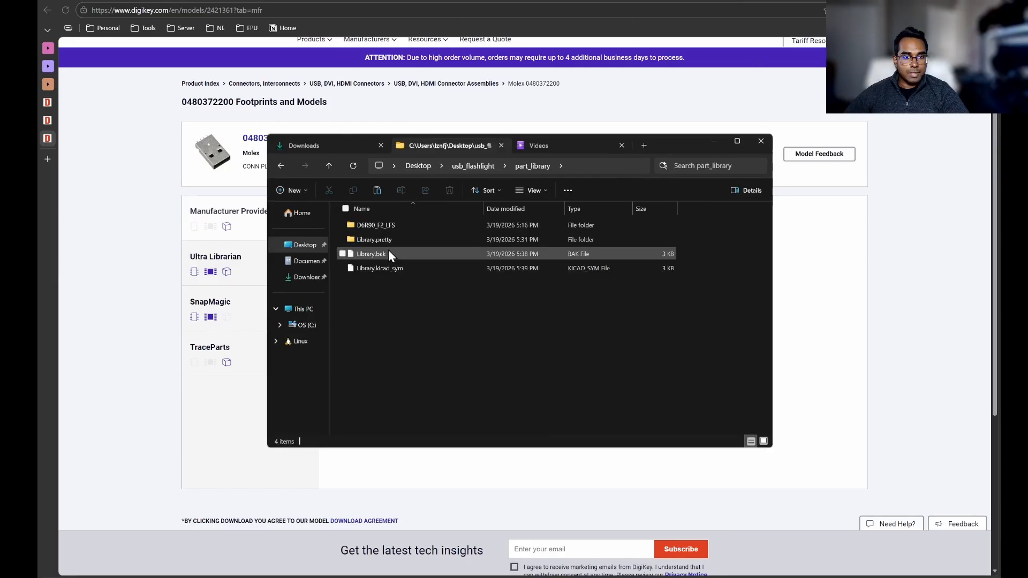
{"action": "left_click", "coordinate": [329, 166]}
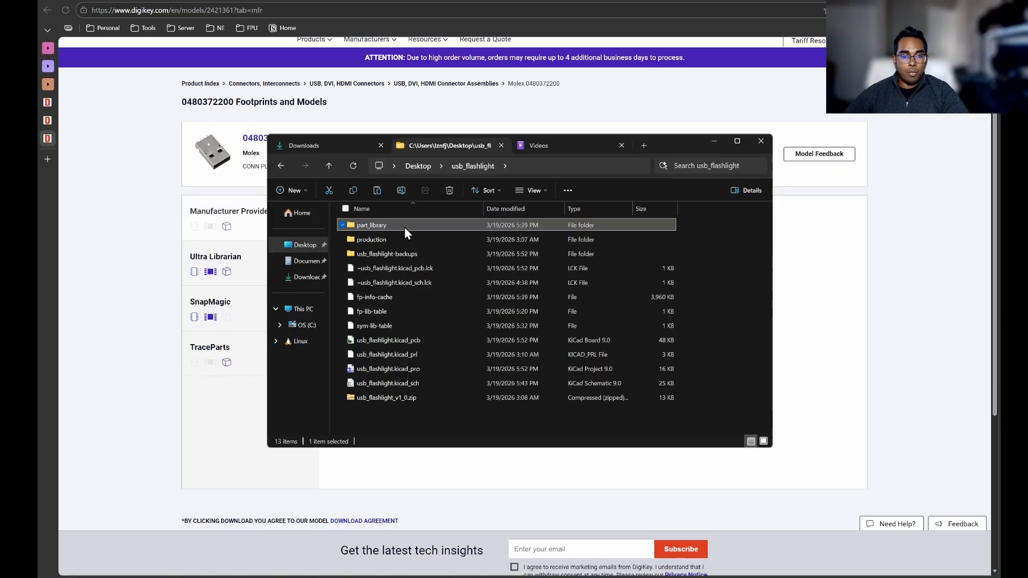
{"action": "left_click", "coordinate": [329, 166]}
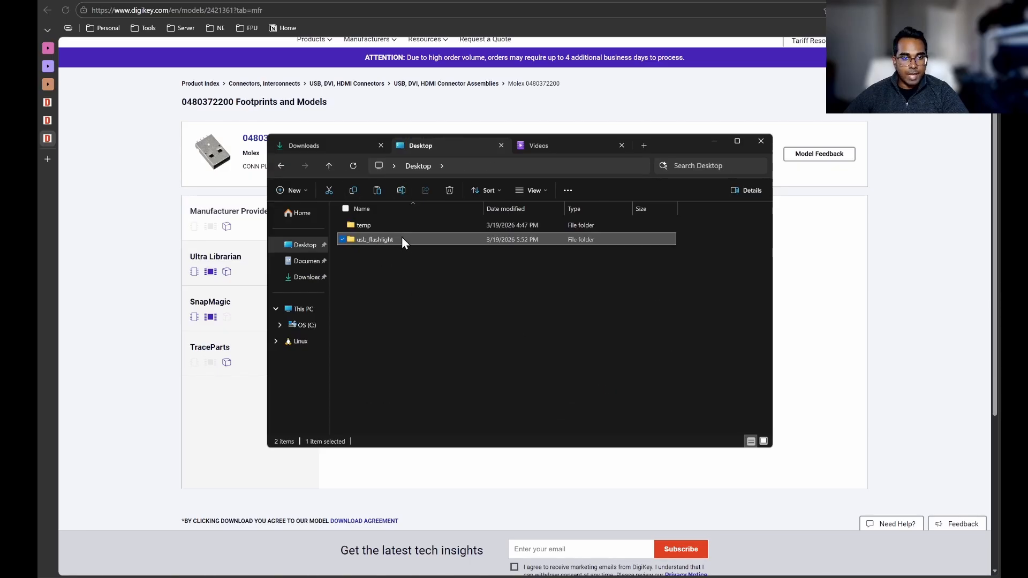
{"action": "double_click", "coordinate": [375, 240]}
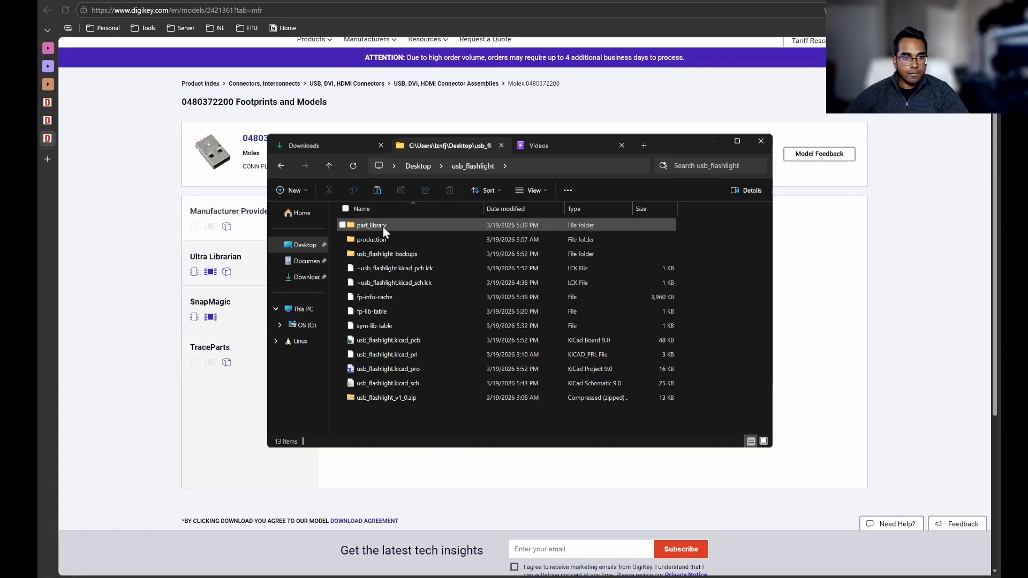
{"action": "double_click", "coordinate": [387, 228]}
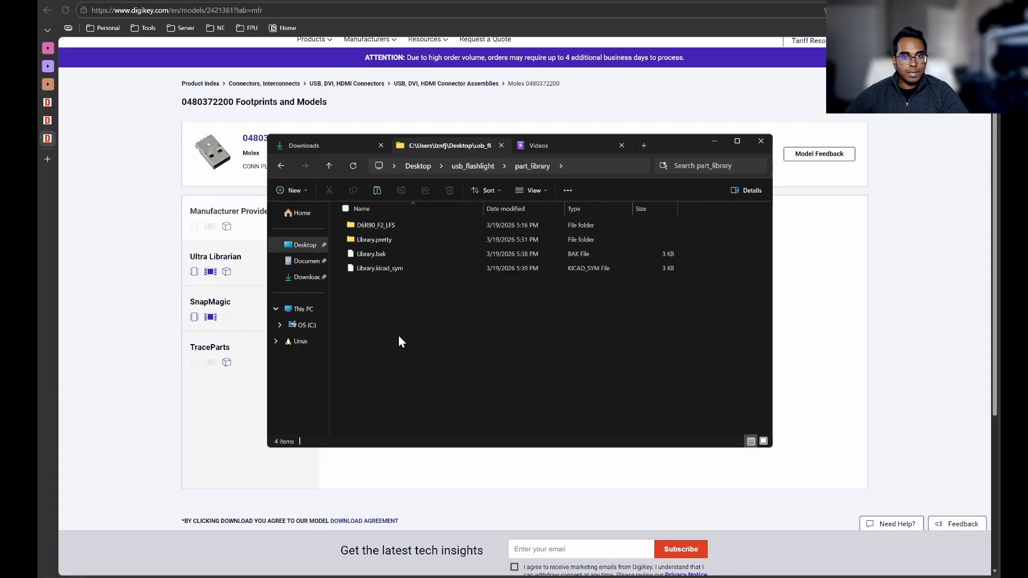
{"action": "right_click", "coordinate": [383, 326]}
{"action": "left_click", "coordinate": [411, 402]}
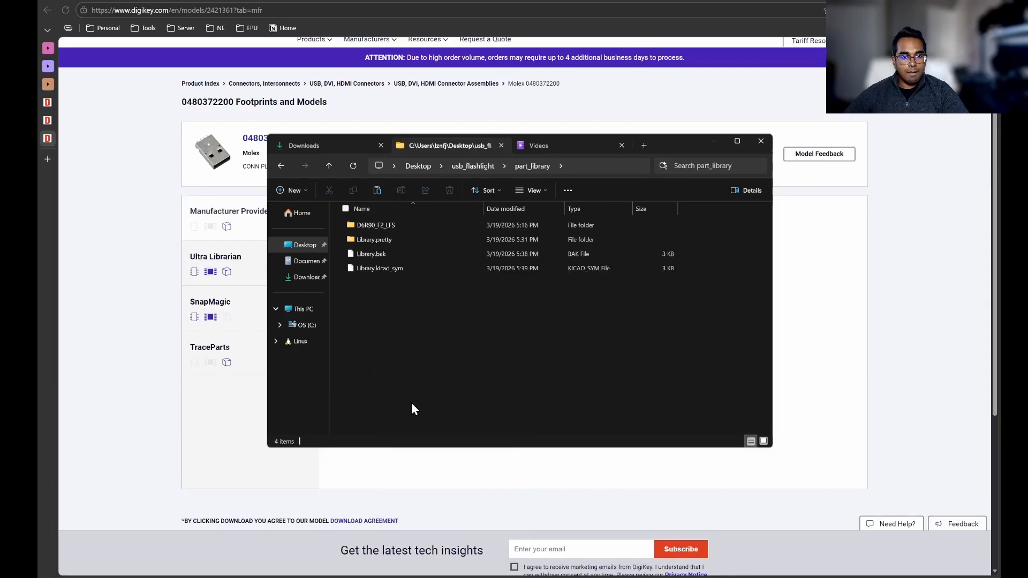
{"action": "double_click", "coordinate": [385, 225]}
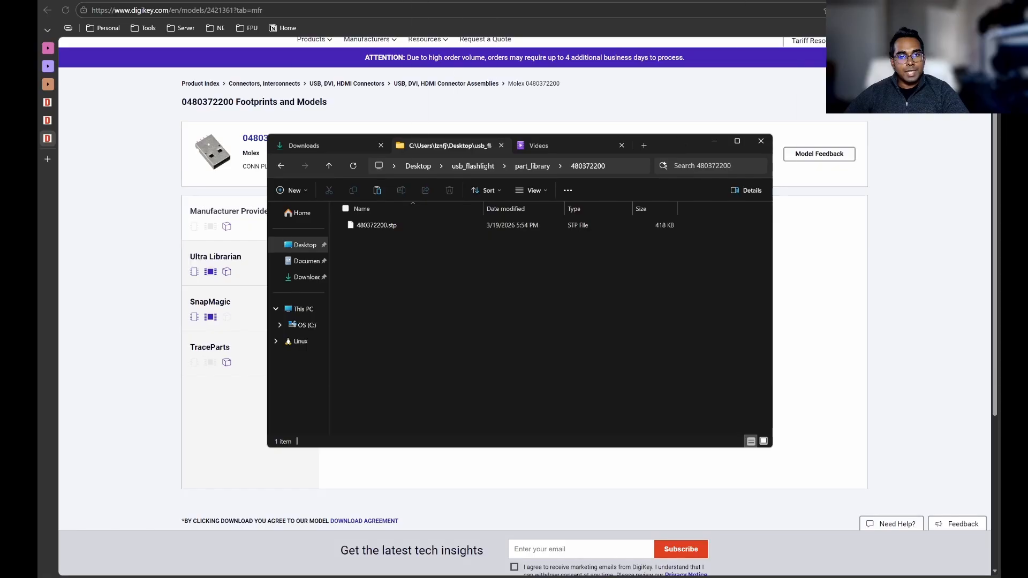
Switch to the KiCad PCB Editor and open the 3D model settings in the footprint properties of USB connector J1
{"action": "key", "text": "alt+Tab"}
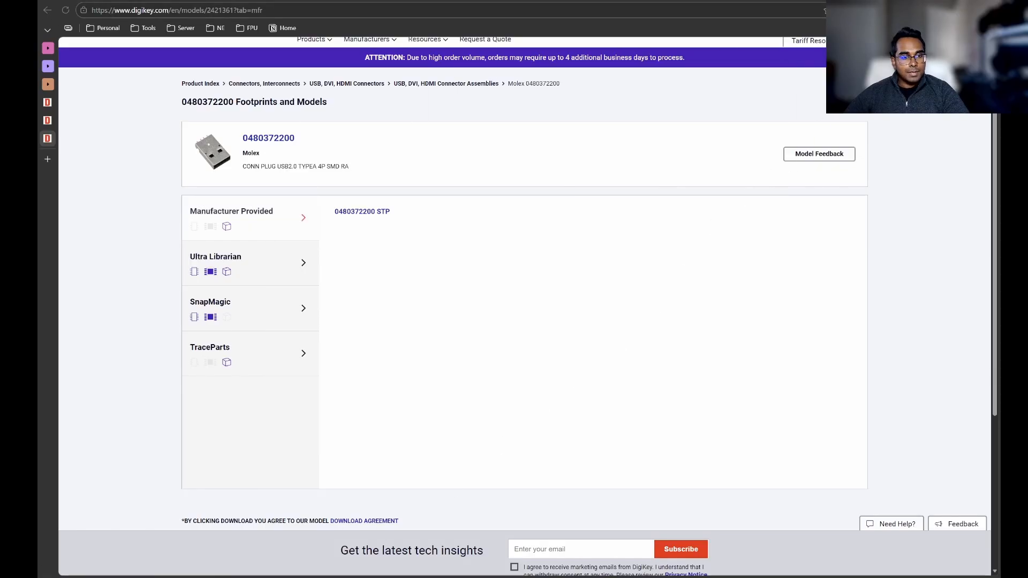
{"action": "mouse_move", "coordinate": [246, 577]}
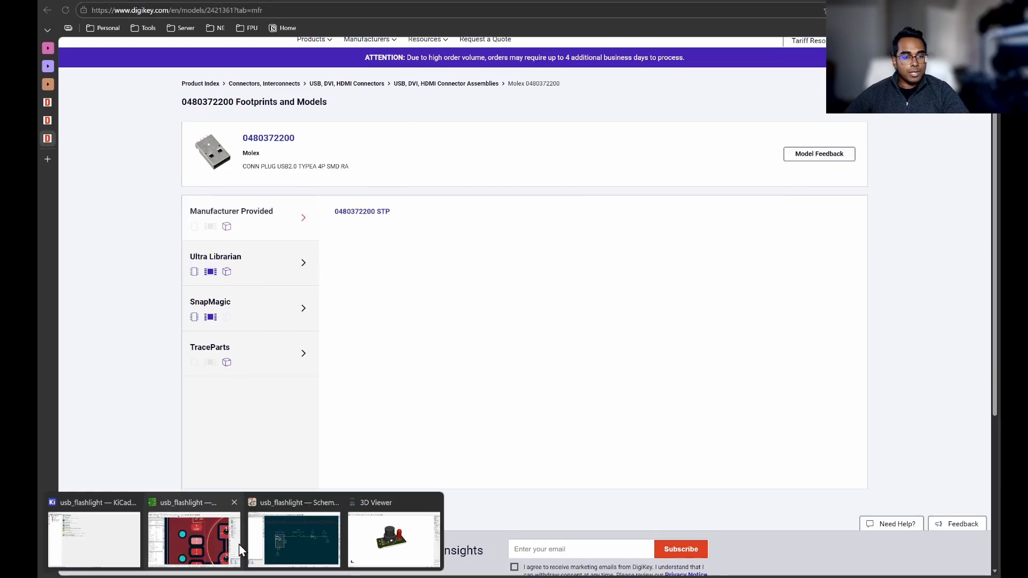
{"action": "left_click", "coordinate": [207, 551]}
{"action": "scroll", "coordinate": [530, 209], "scroll_direction": "down", "scroll_amount": 7}
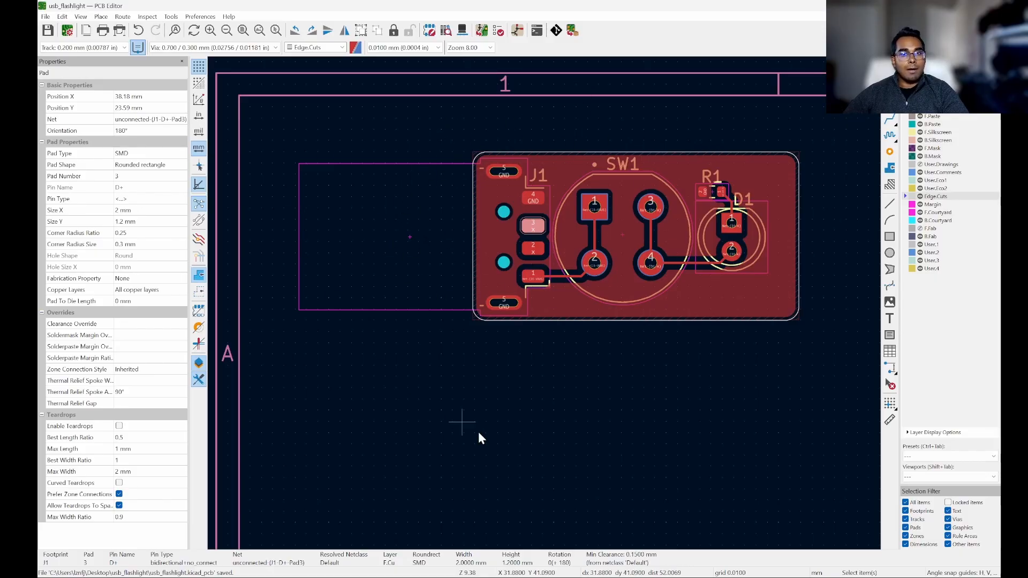
{"action": "scroll", "coordinate": [499, 202], "scroll_direction": "up", "scroll_amount": 3}
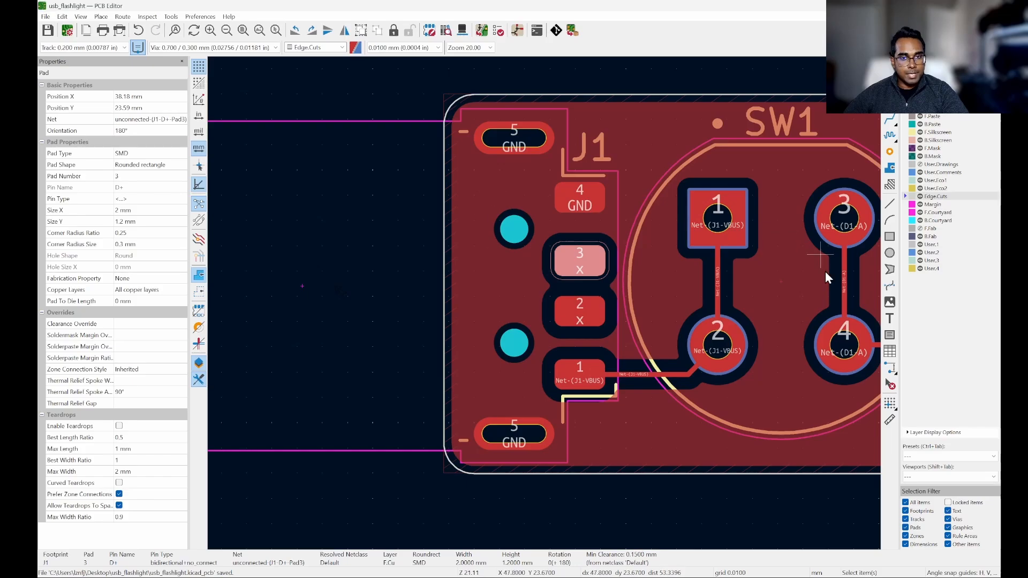
{"action": "scroll", "coordinate": [327, 248], "scroll_direction": "down", "scroll_amount": 2}
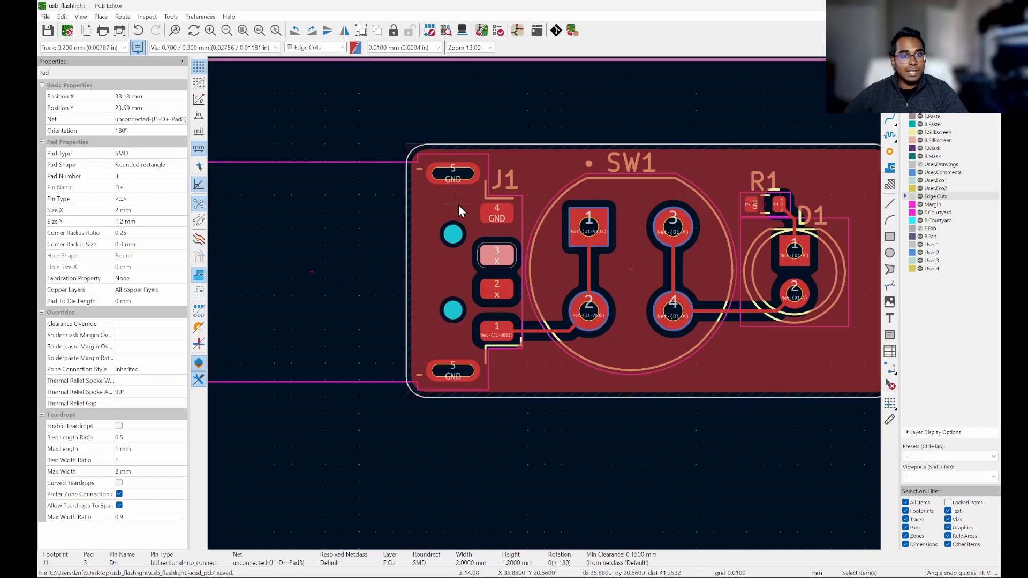
{"action": "scroll", "coordinate": [459, 205], "scroll_direction": "up", "scroll_amount": 2}
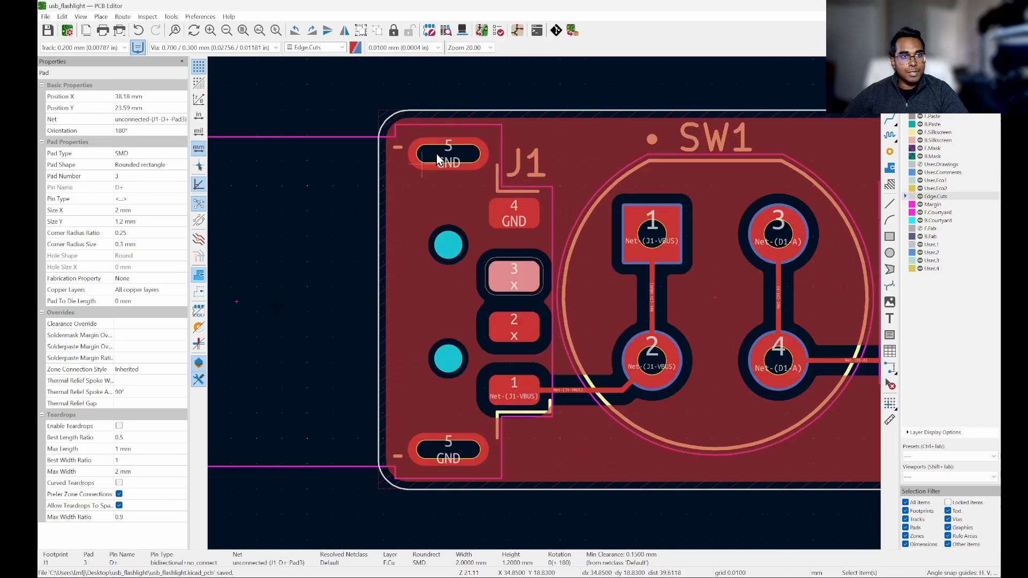
{"action": "double_click", "coordinate": [449, 195]}
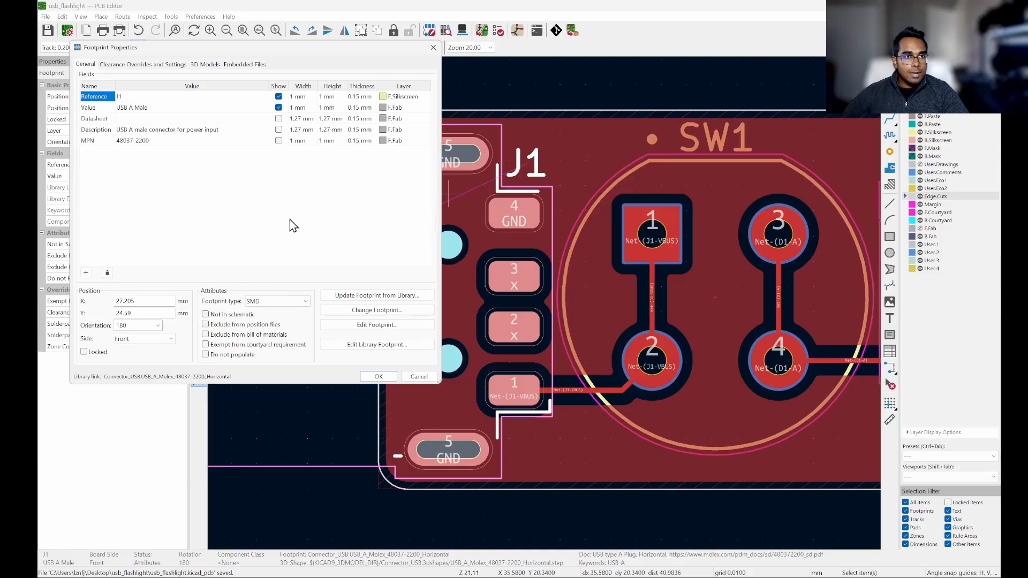
{"action": "left_click", "coordinate": [205, 64]}
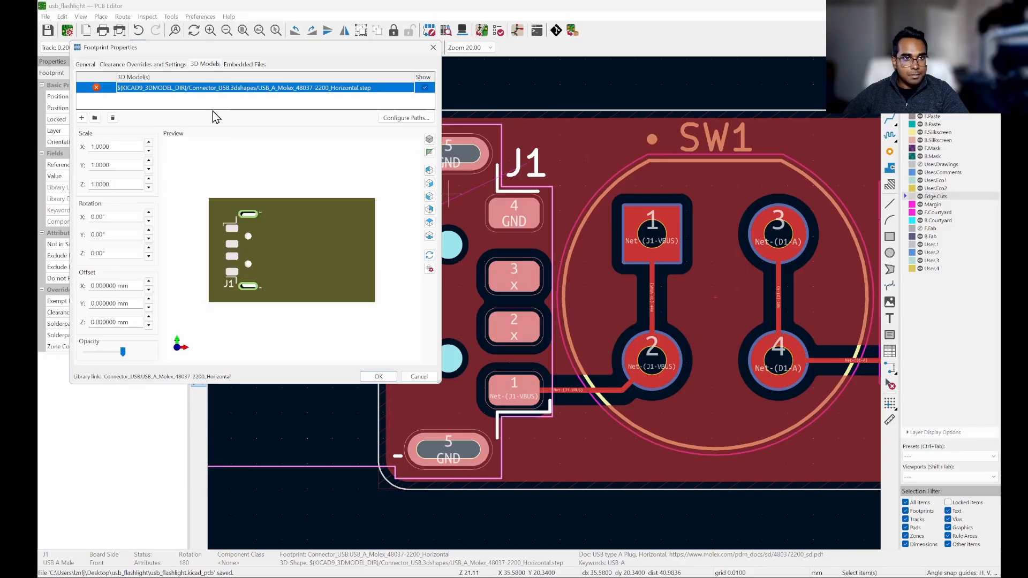
Replace J1's missing 3D model file with 480372200.stp from usb_flashlight/part_library/480372200 on the Desktop
{"action": "left_click", "coordinate": [405, 92]}
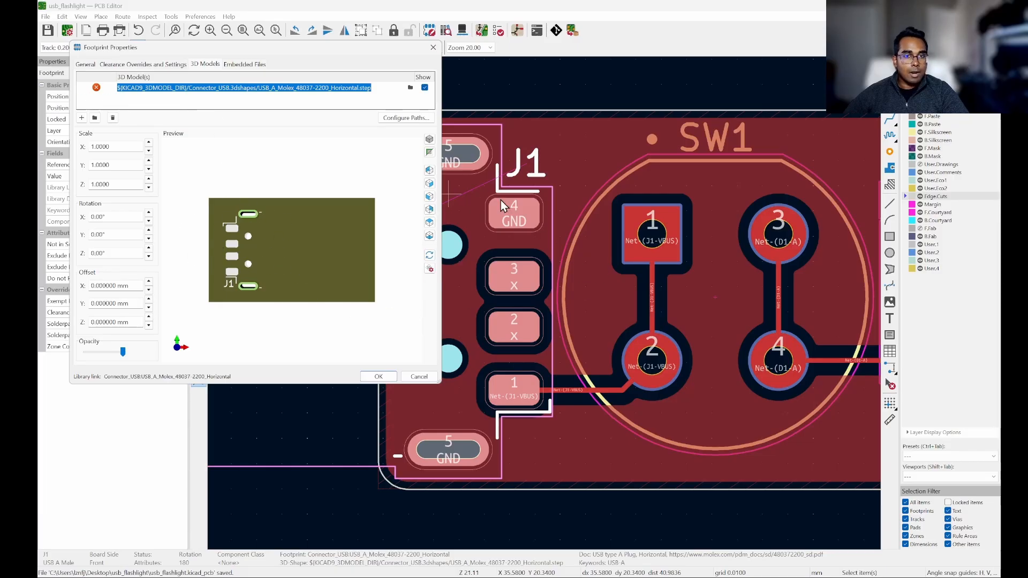
{"action": "left_click", "coordinate": [411, 88]}
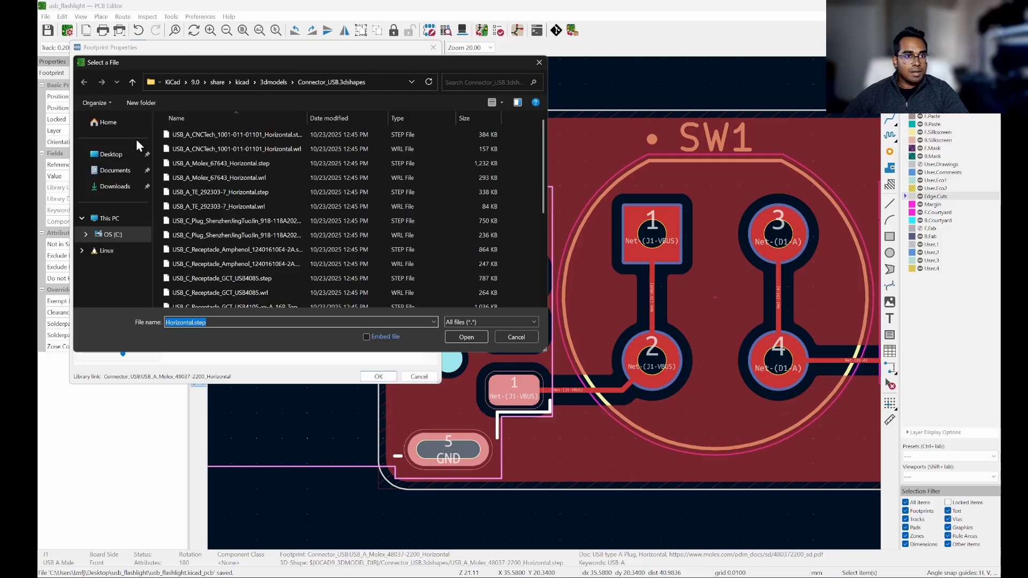
{"action": "left_click", "coordinate": [116, 156]}
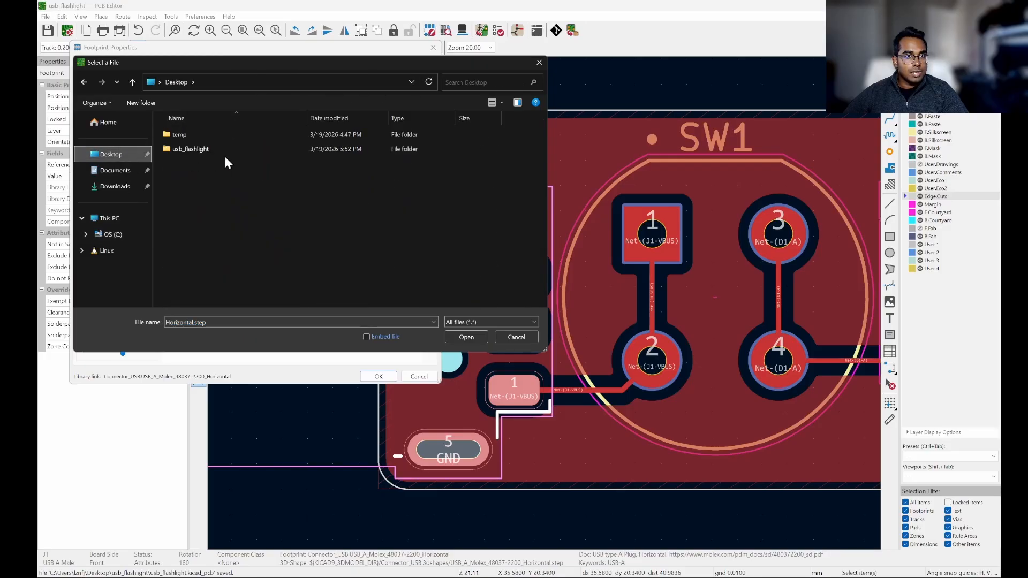
{"action": "double_click", "coordinate": [209, 149]}
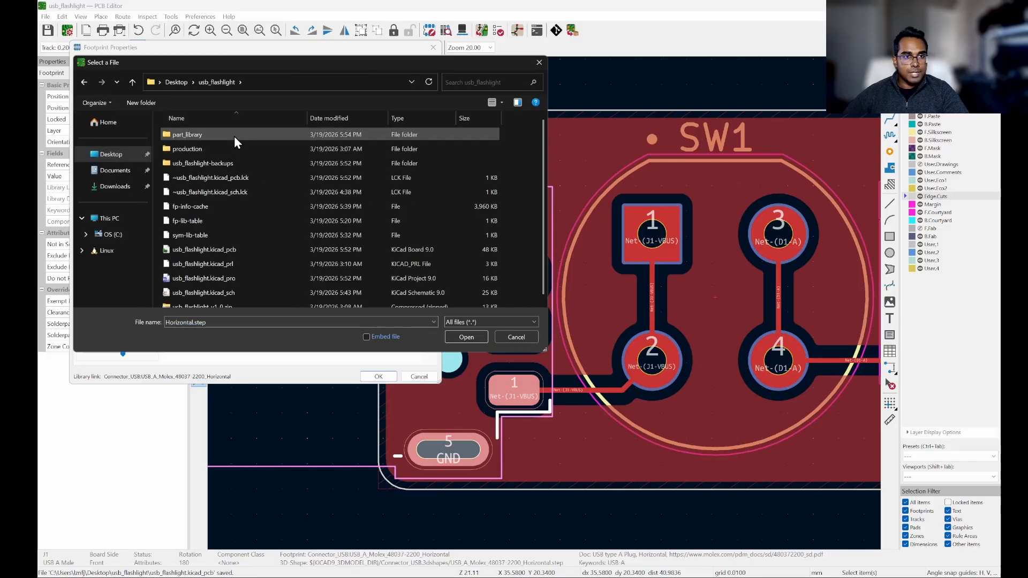
{"action": "double_click", "coordinate": [234, 136]}
{"action": "double_click", "coordinate": [232, 134]}
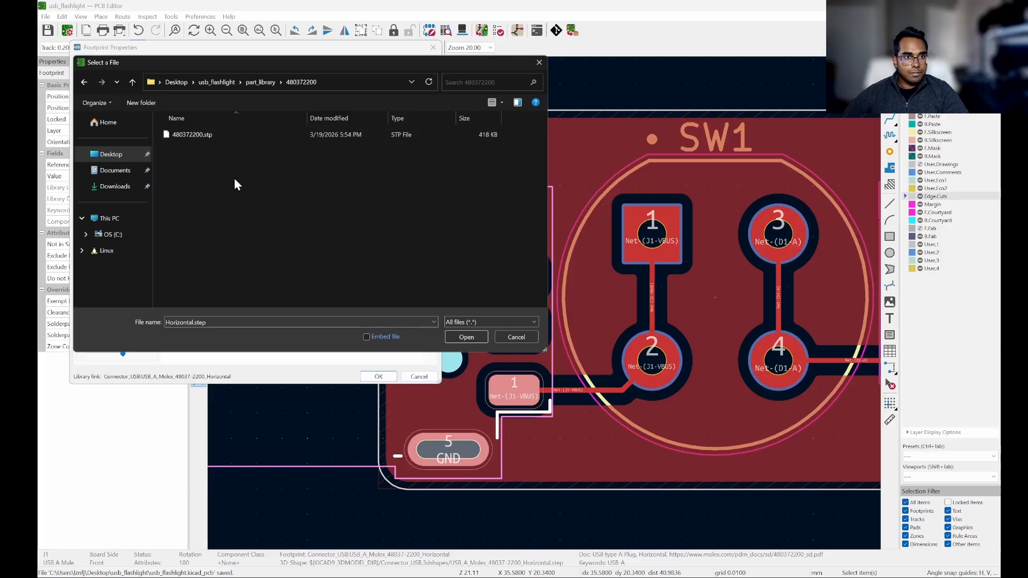
{"action": "double_click", "coordinate": [220, 137]}
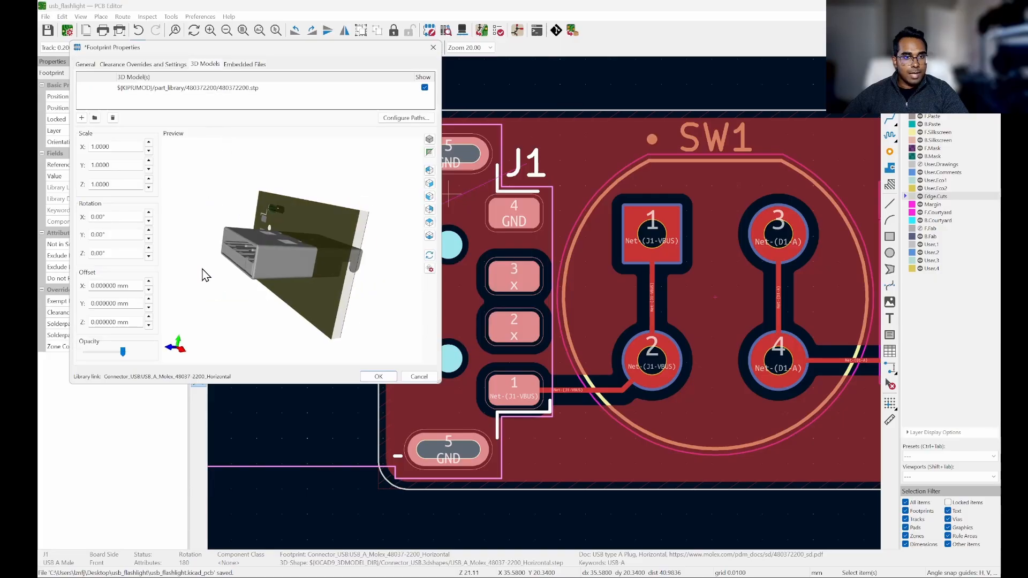
Set the X rotation of J1's connector model to 90° so it lies flat on the board
{"action": "left_click_drag", "start_coordinate": [215, 208], "coordinate": [271, 212]}
{"action": "left_click", "coordinate": [149, 213]}
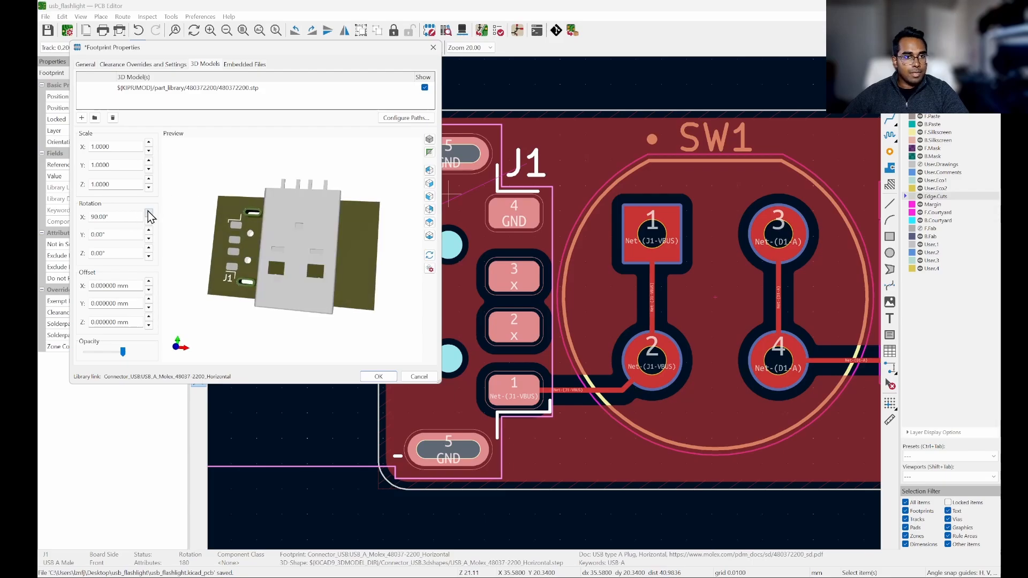
{"action": "left_click_drag", "start_coordinate": [198, 227], "coordinate": [356, 237]}
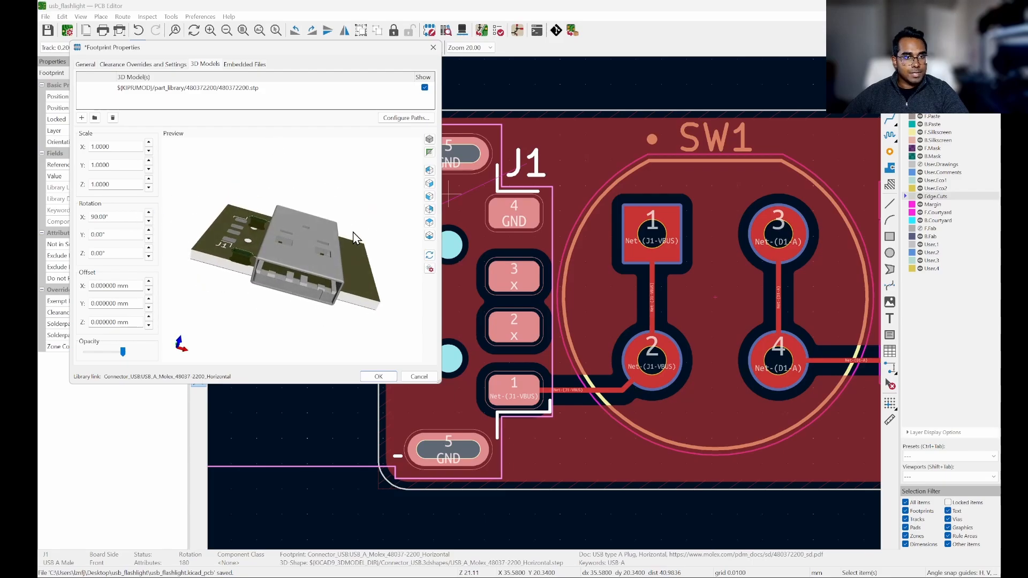
{"action": "left_click", "coordinate": [149, 220]}
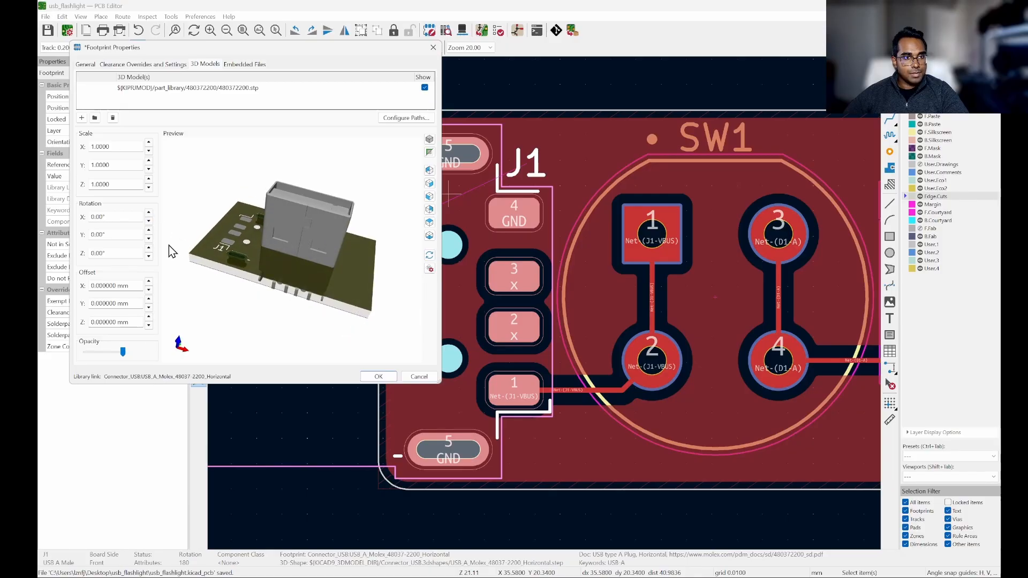
{"action": "left_click", "coordinate": [149, 213]}
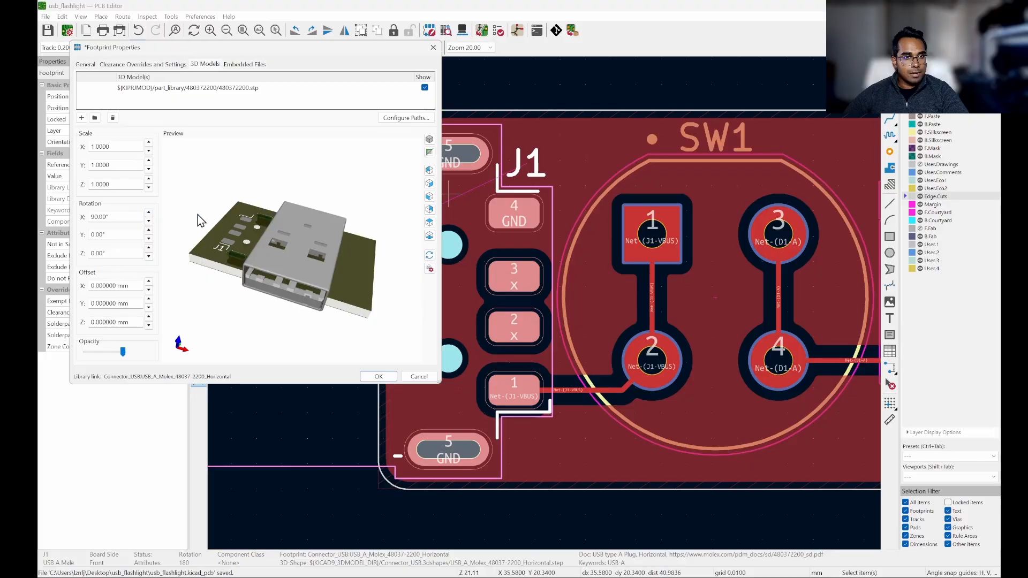
Set the Z rotation of J1's connector model to 90° so its contacts point toward the pads
{"action": "left_click_drag", "start_coordinate": [322, 186], "coordinate": [185, 251]}
{"action": "left_click", "coordinate": [148, 249]}
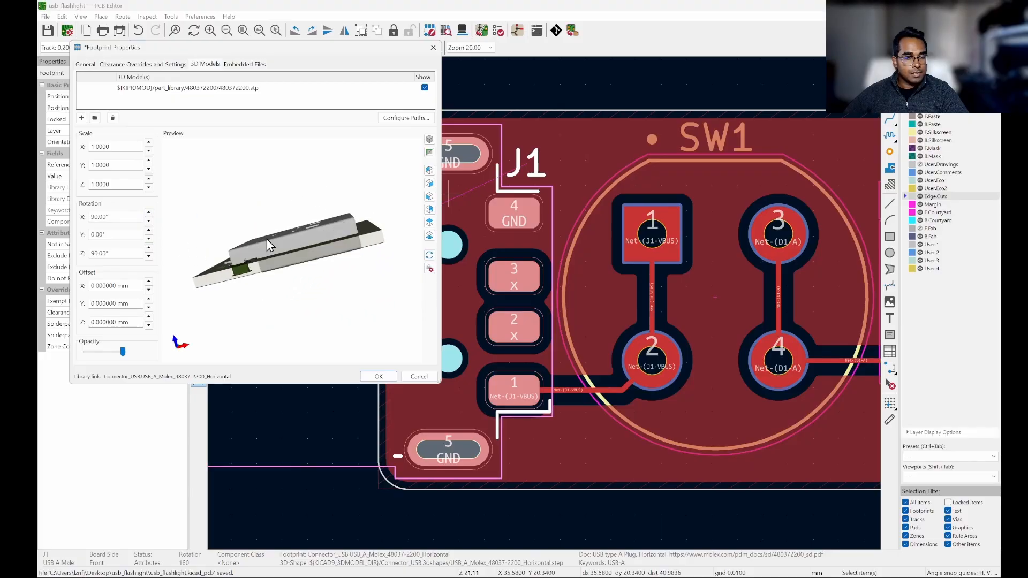
{"action": "left_click_drag", "start_coordinate": [267, 239], "coordinate": [337, 311]}
{"action": "left_click_drag", "start_coordinate": [182, 289], "coordinate": [214, 280]}
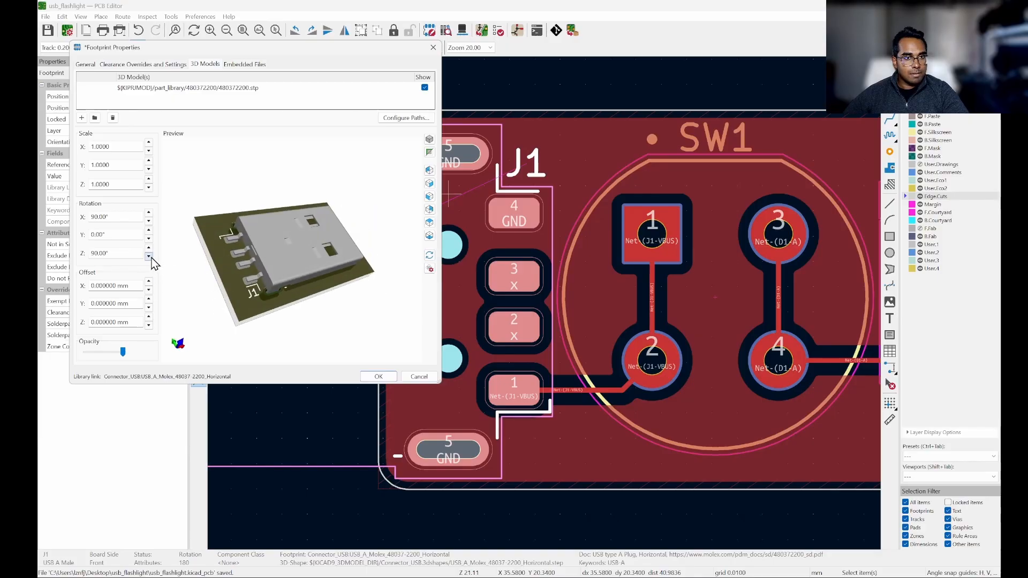
Try raising J1's connector model with Z offsets in 0.5 mm increments, return the Z offset to 0 mm, and inspect the underside
{"action": "left_click_drag", "start_coordinate": [249, 289], "coordinate": [361, 276]}
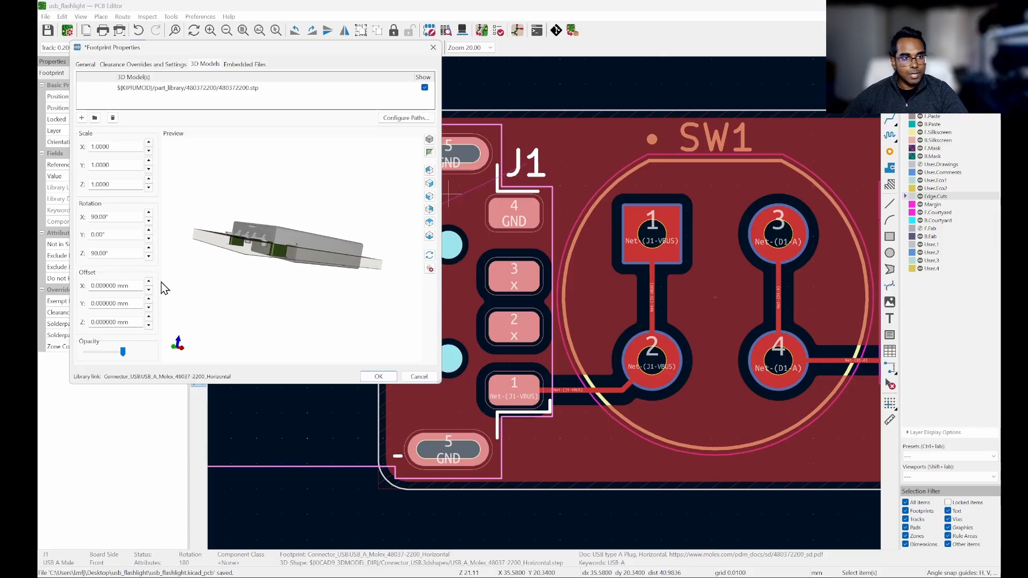
{"action": "left_click", "coordinate": [148, 317]}
{"action": "left_click", "coordinate": [148, 316]}
{"action": "left_click", "coordinate": [148, 316]}
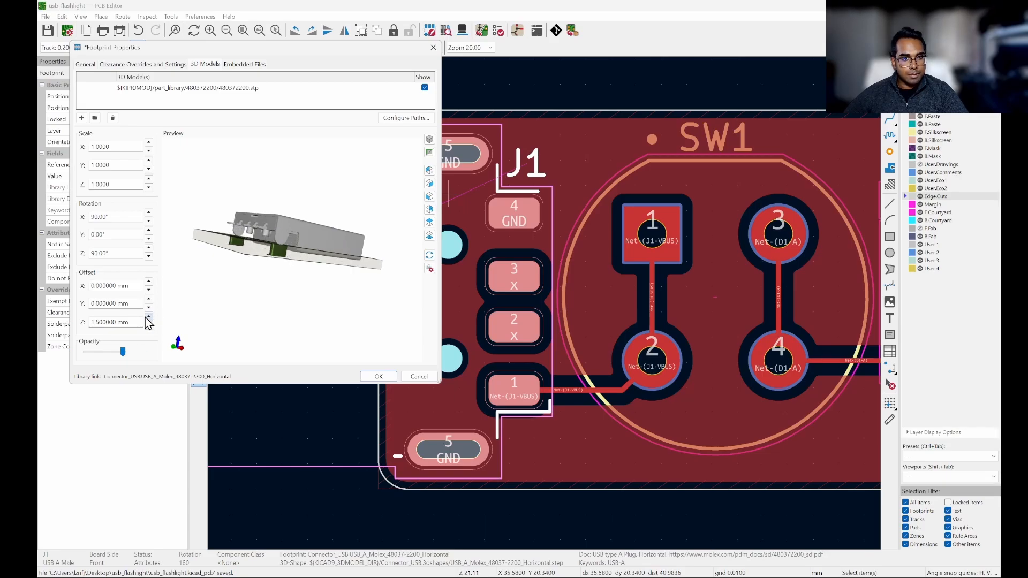
{"action": "left_click", "coordinate": [148, 316]}
{"action": "left_click_drag", "start_coordinate": [251, 300], "coordinate": [268, 284]}
{"action": "left_click", "coordinate": [152, 326]}
{"action": "left_click", "coordinate": [152, 326]}
{"action": "left_click", "coordinate": [151, 326]}
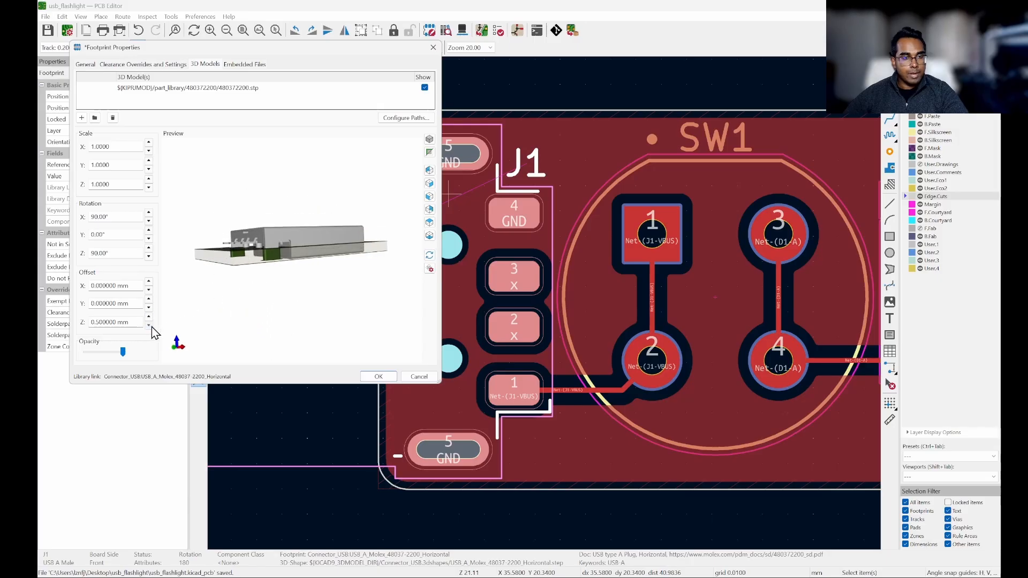
{"action": "left_click", "coordinate": [152, 326]}
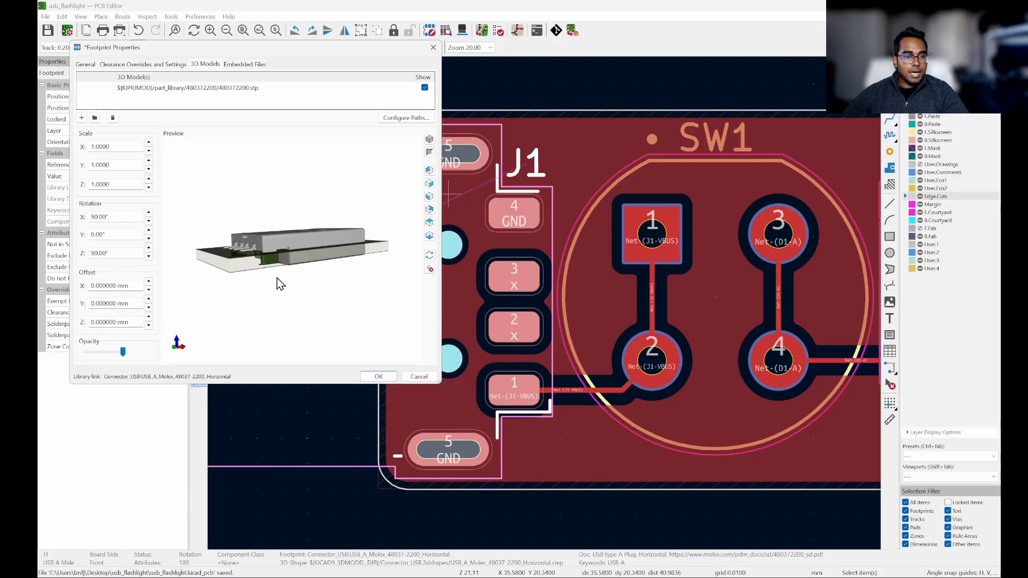
{"action": "left_click_drag", "start_coordinate": [278, 278], "coordinate": [252, 223]}
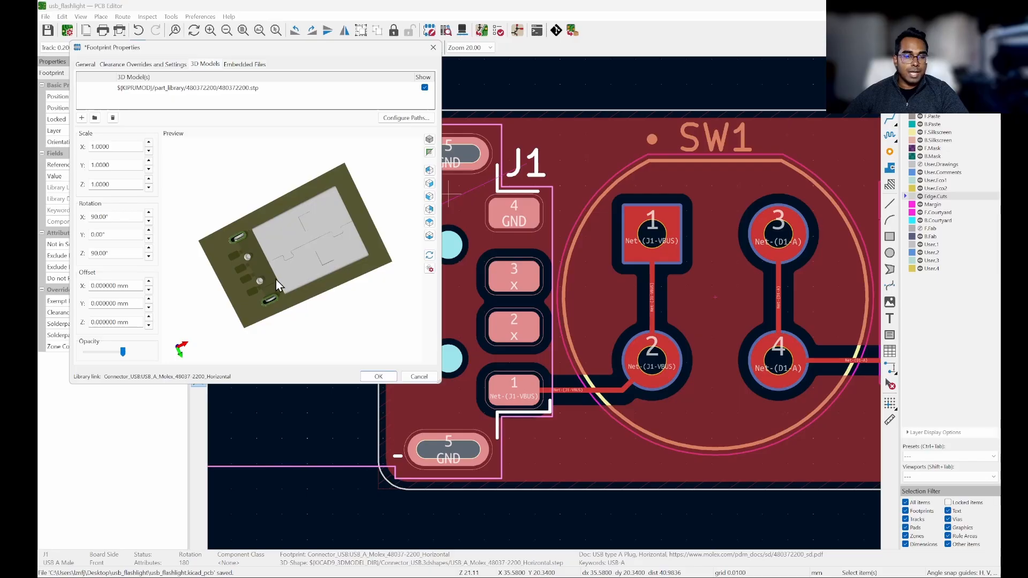
Check J1's connector model from above, apply the footprint's 3D model settings, and save the board
{"action": "left_click_drag", "start_coordinate": [263, 241], "coordinate": [286, 288]}
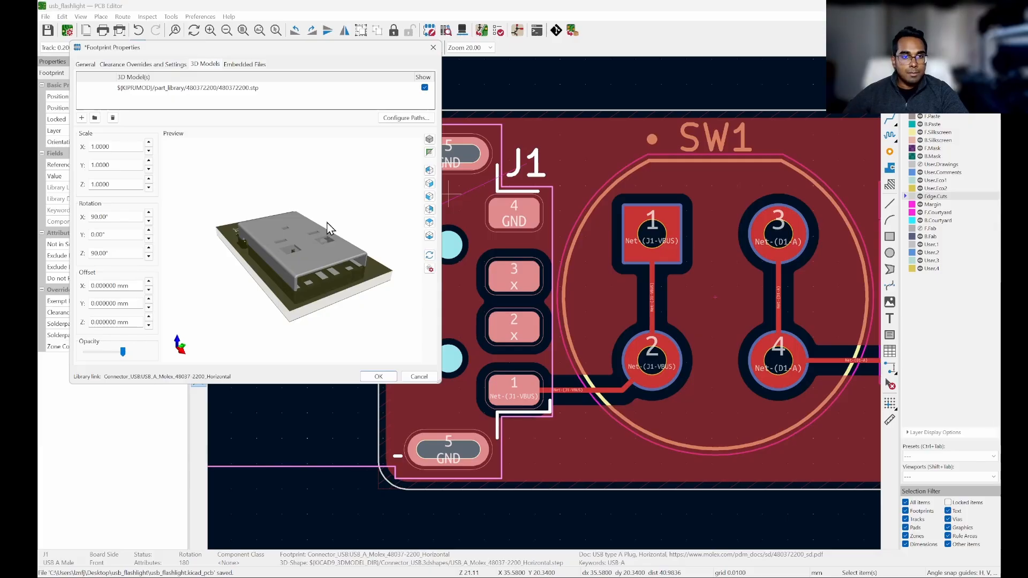
{"action": "left_click", "coordinate": [384, 377]}
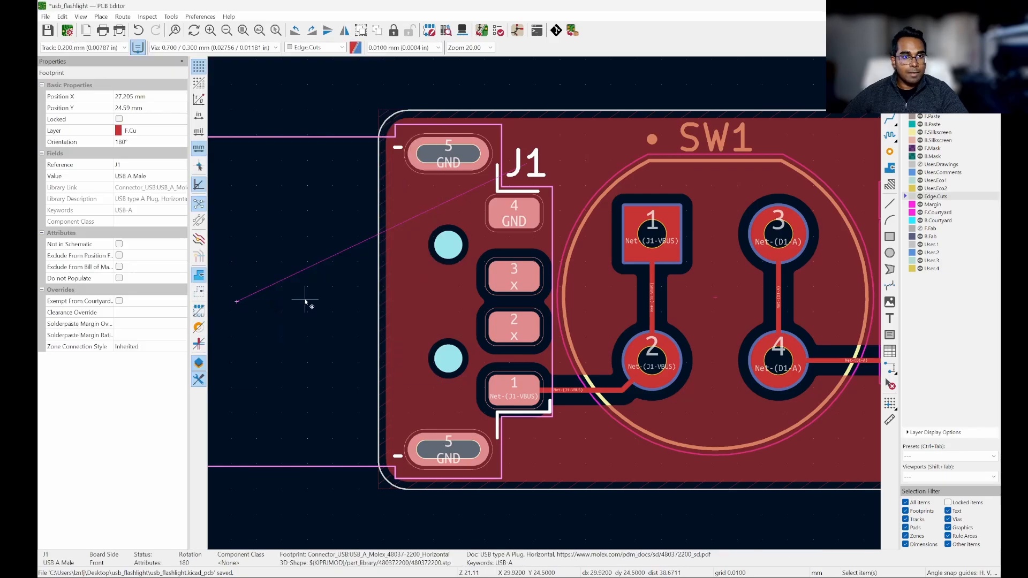
{"action": "left_click", "coordinate": [578, 508]}
{"action": "key", "text": "ctrl+s"}
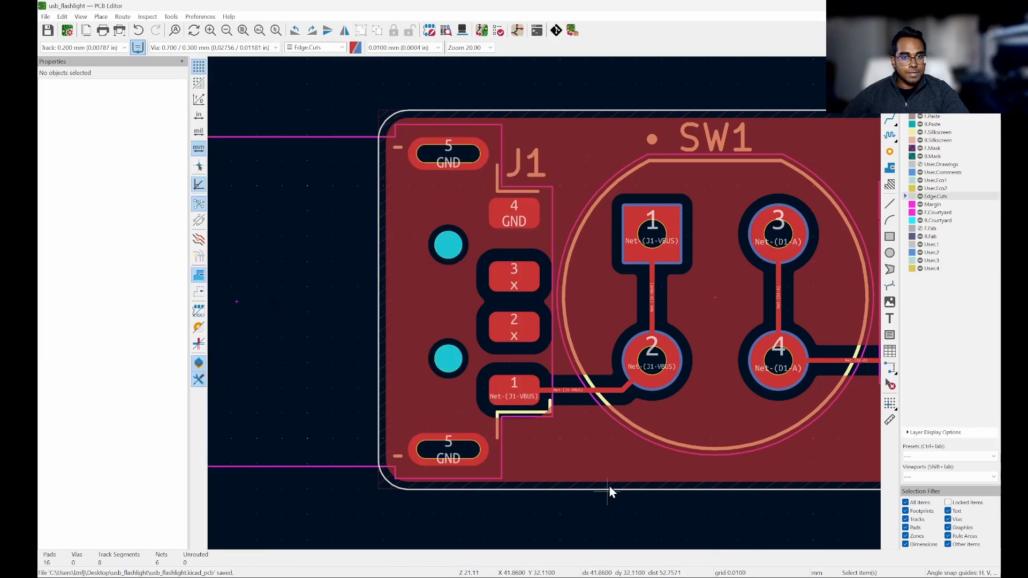
Examine J1's pads and courtyard relative to the board's edge and the drawing sheet frame
{"action": "scroll", "coordinate": [625, 265], "scroll_direction": "down", "scroll_amount": 1}
{"action": "scroll", "coordinate": [436, 198], "scroll_direction": "up", "scroll_amount": 1}
{"action": "scroll", "coordinate": [426, 133], "scroll_direction": "up", "scroll_amount": 1}
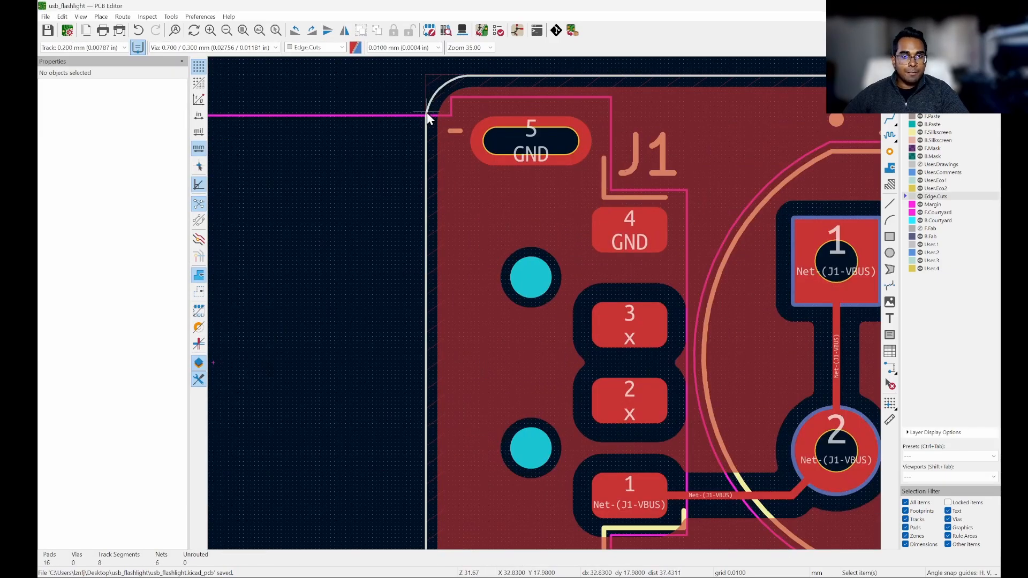
{"action": "scroll", "coordinate": [416, 121], "scroll_direction": "down", "scroll_amount": 1}
{"action": "scroll", "coordinate": [417, 115], "scroll_direction": "down", "scroll_amount": 1}
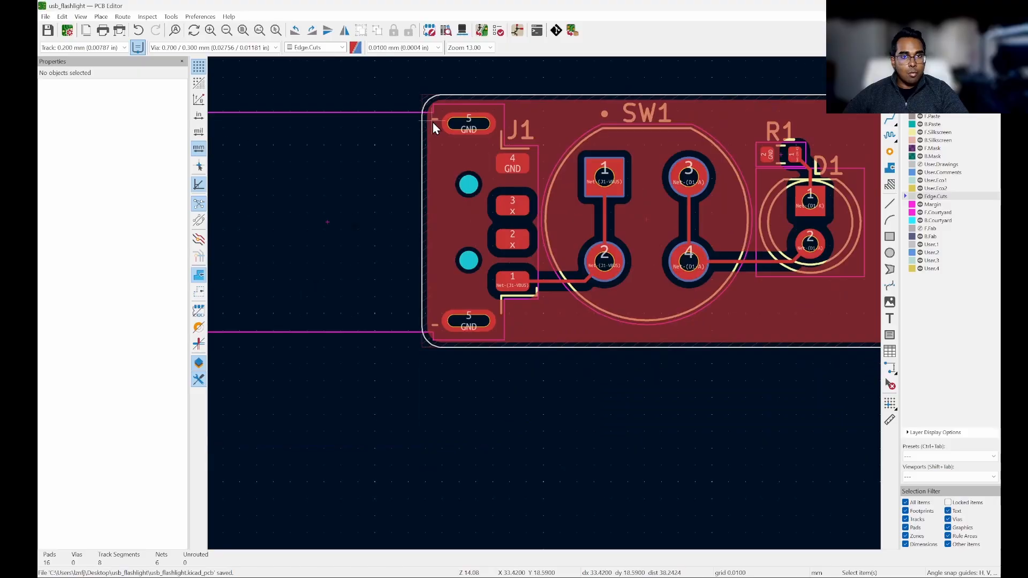
{"action": "scroll", "coordinate": [431, 158], "scroll_direction": "up", "scroll_amount": 1}
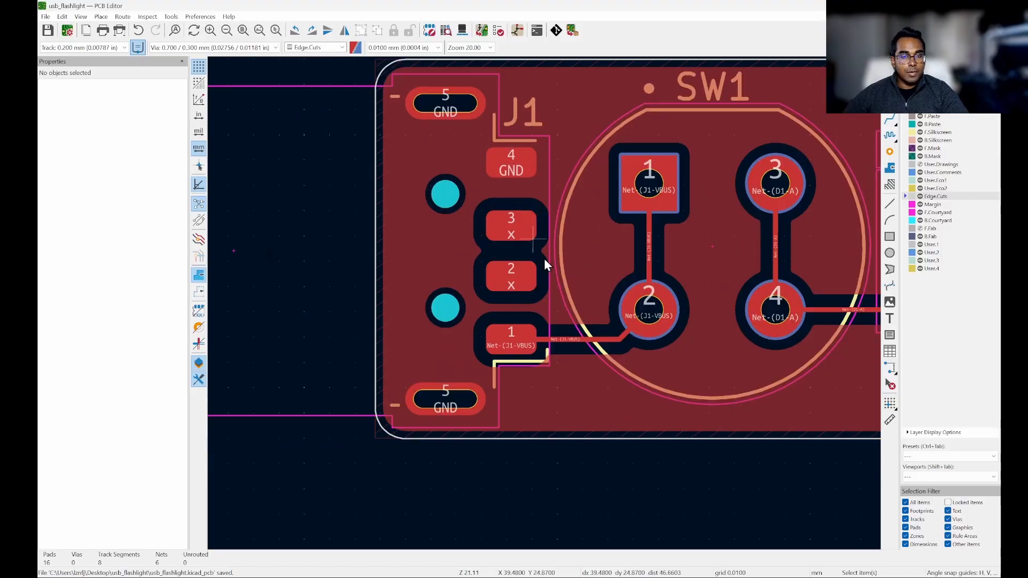
{"action": "scroll", "coordinate": [536, 407], "scroll_direction": "down", "scroll_amount": 3}
{"action": "scroll", "coordinate": [521, 337], "scroll_direction": "up", "scroll_amount": 2}
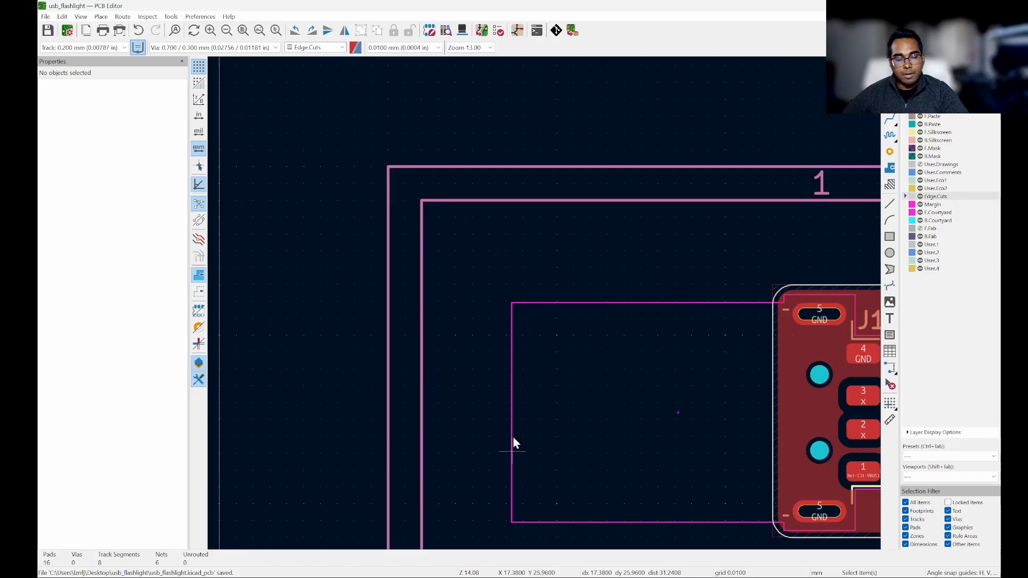
{"action": "scroll", "coordinate": [512, 440], "scroll_direction": "down", "scroll_amount": 2}
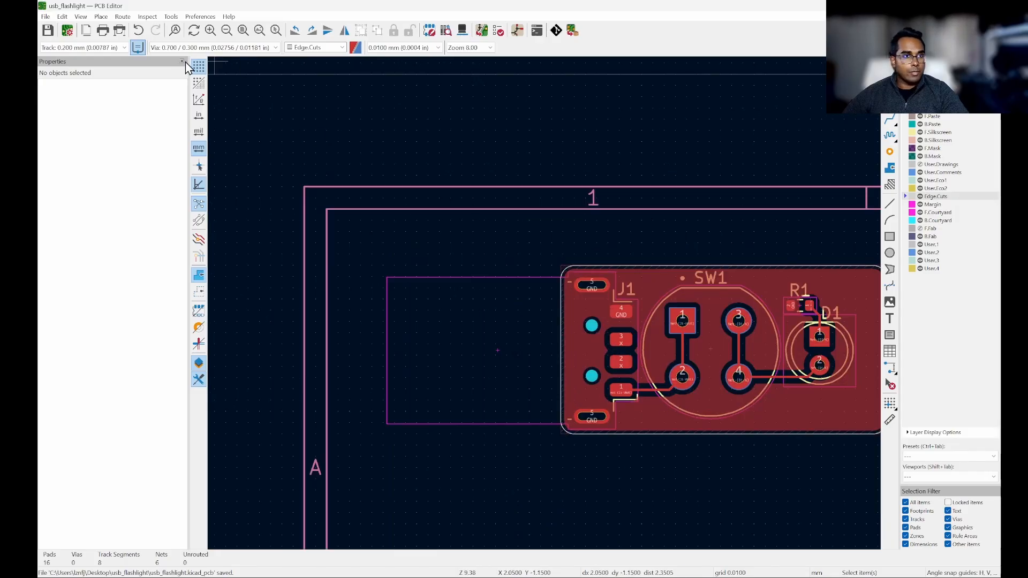
View the board in the 3D viewer and orbit it to inspect J1's connector model
{"action": "left_click", "coordinate": [80, 16]}
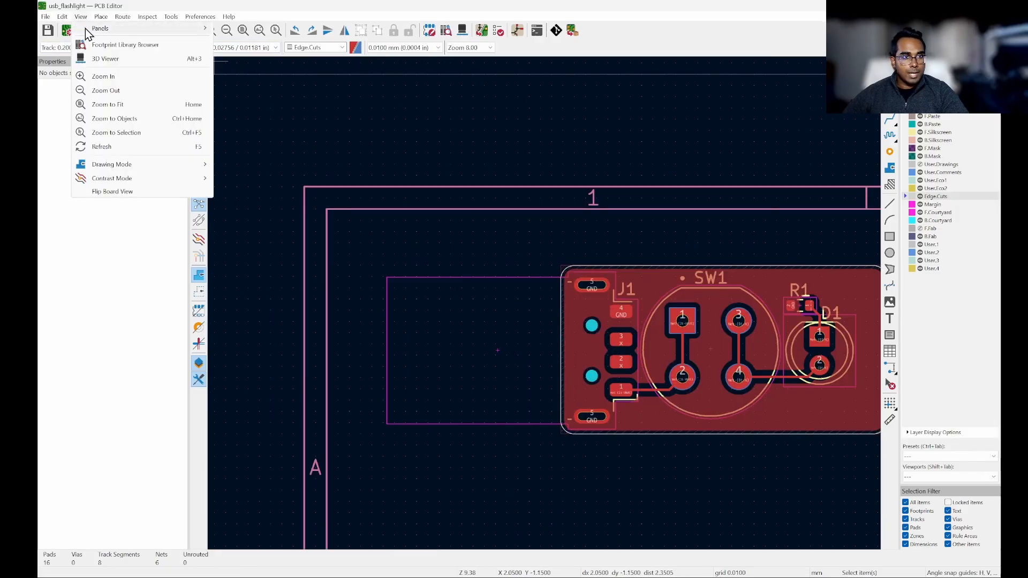
{"action": "left_click", "coordinate": [105, 58]}
{"action": "left_click_drag", "start_coordinate": [259, 230], "coordinate": [638, 388]}
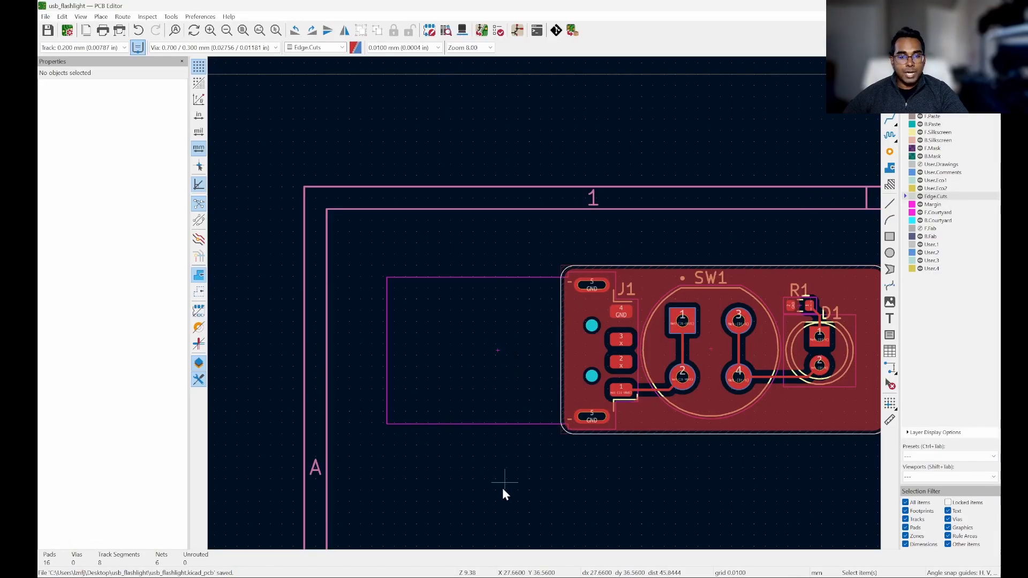
Set the revision in the PCB's title block to v2.0
{"action": "scroll", "coordinate": [628, 276], "scroll_direction": "down", "scroll_amount": 5}
{"action": "middle_click_drag", "start_coordinate": [702, 415], "coordinate": [355, 106]}
{"action": "scroll", "coordinate": [688, 374], "scroll_direction": "up", "scroll_amount": 3}
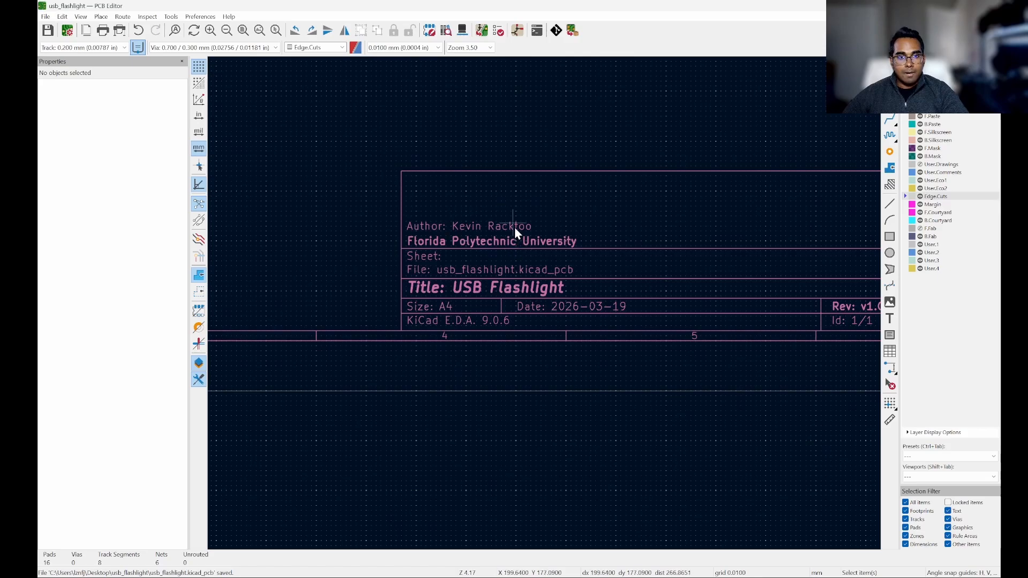
{"action": "double_click", "coordinate": [425, 227]}
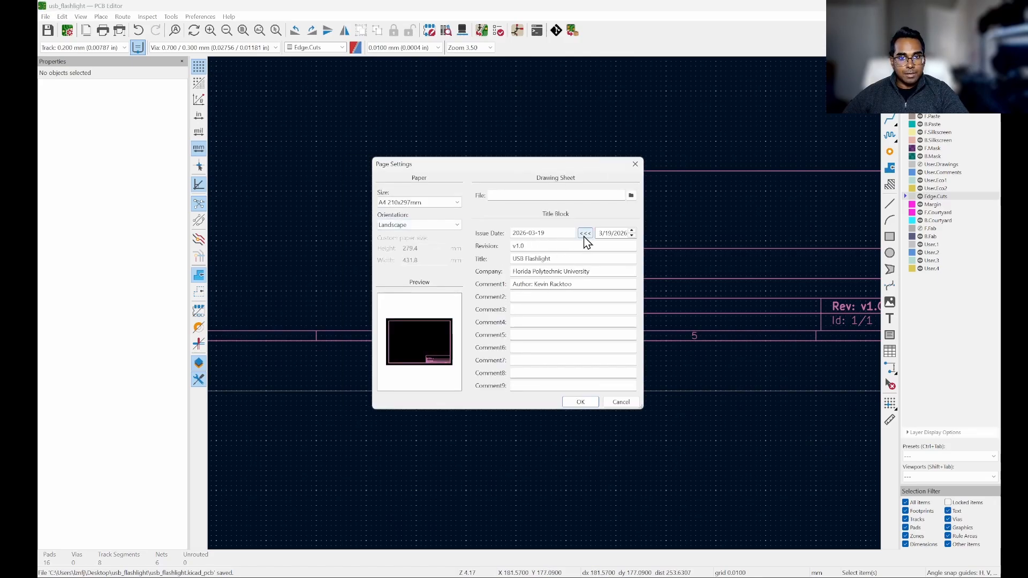
{"action": "left_click_drag", "start_coordinate": [547, 249], "coordinate": [497, 250]}
{"action": "type", "text": "v"}
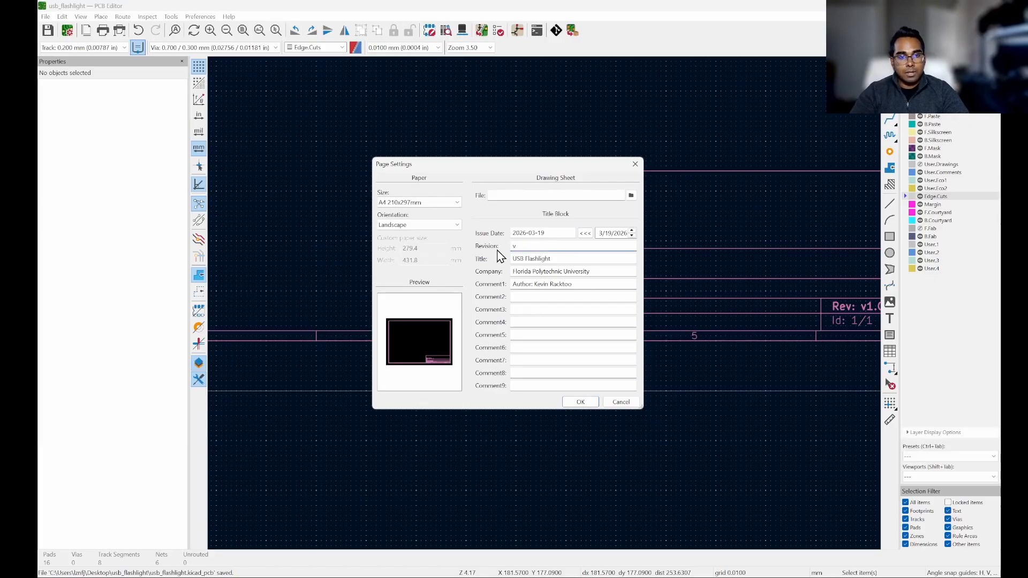
{"action": "type", "text": "2.0"}
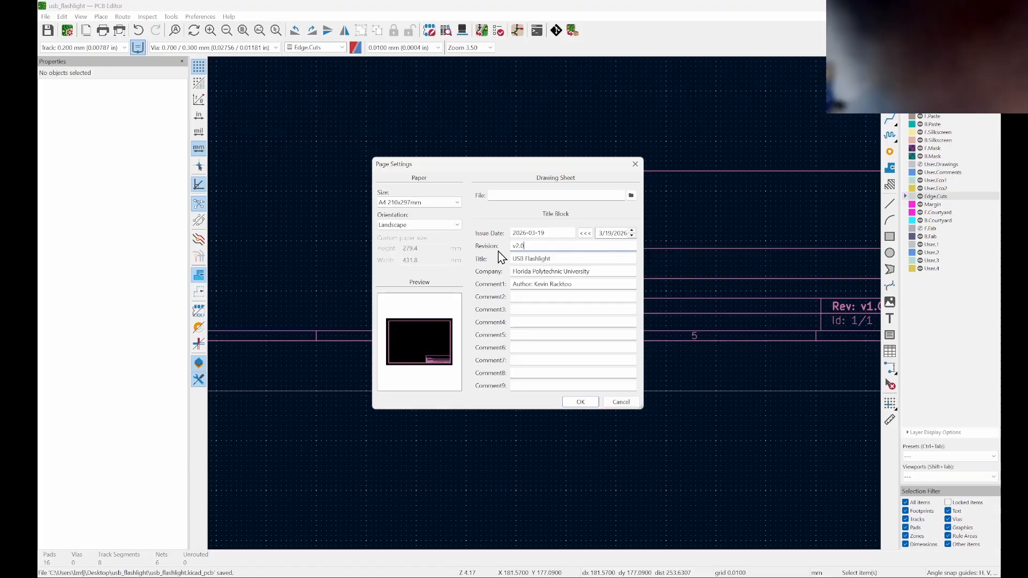
Change the PCB's title block title to "USB Flashlight with Switch", apply the page settings, and save the board
{"action": "left_click", "coordinate": [593, 257]}
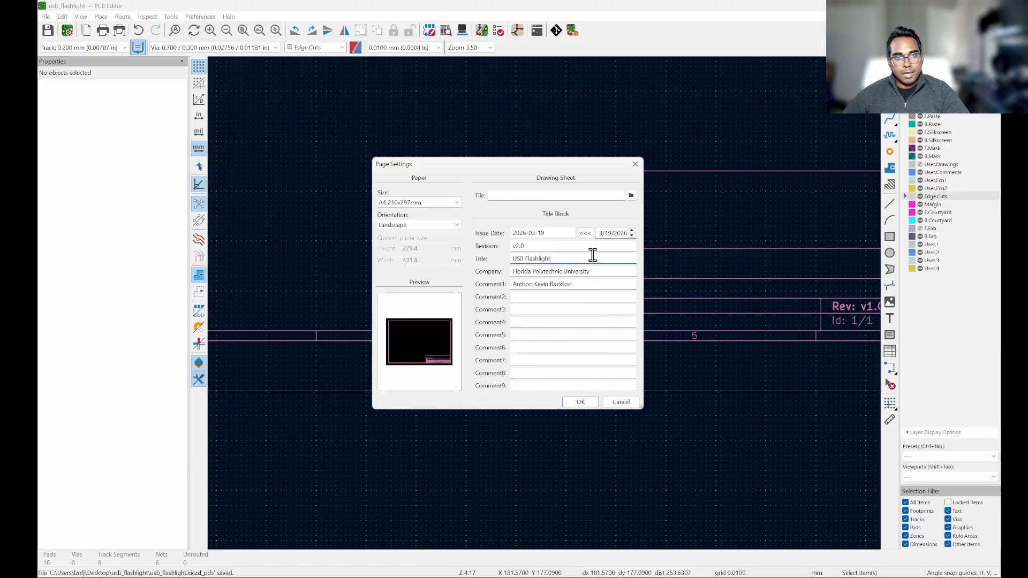
{"action": "type", "text": "with Switch"}
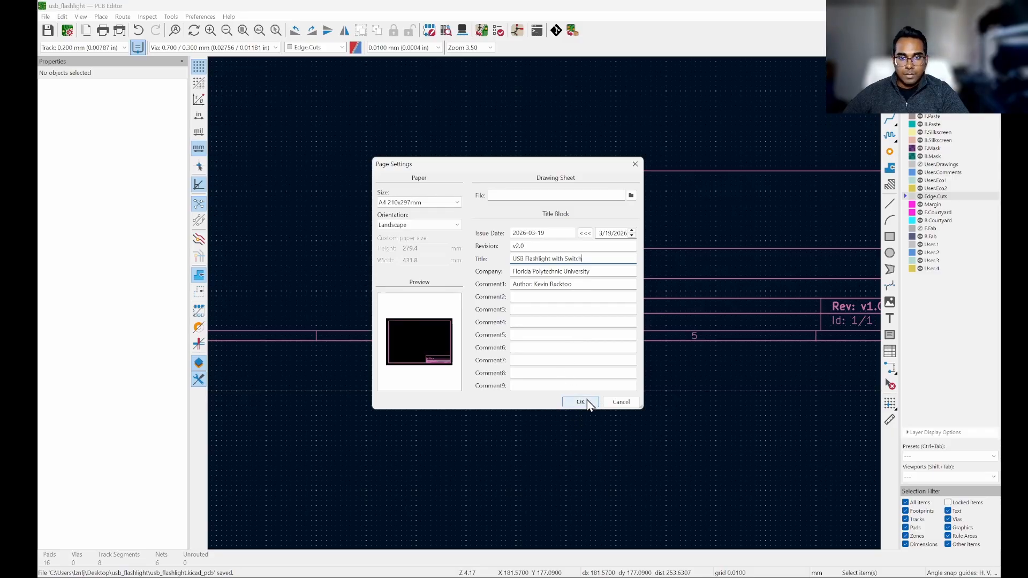
{"action": "left_click", "coordinate": [581, 401]}
{"action": "scroll", "coordinate": [638, 219], "scroll_direction": "down", "scroll_amount": 2}
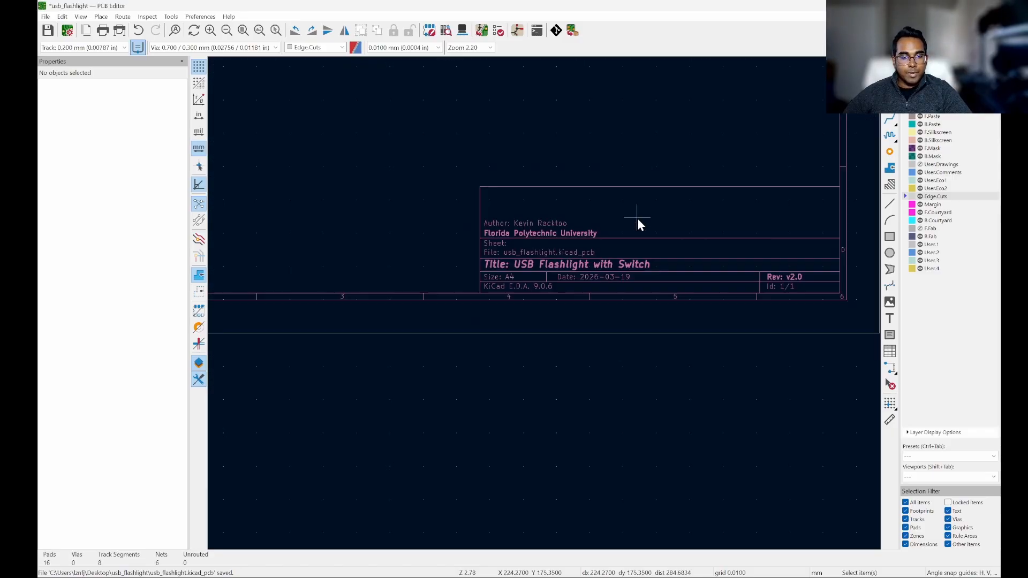
{"action": "key", "text": "ctrl+s"}
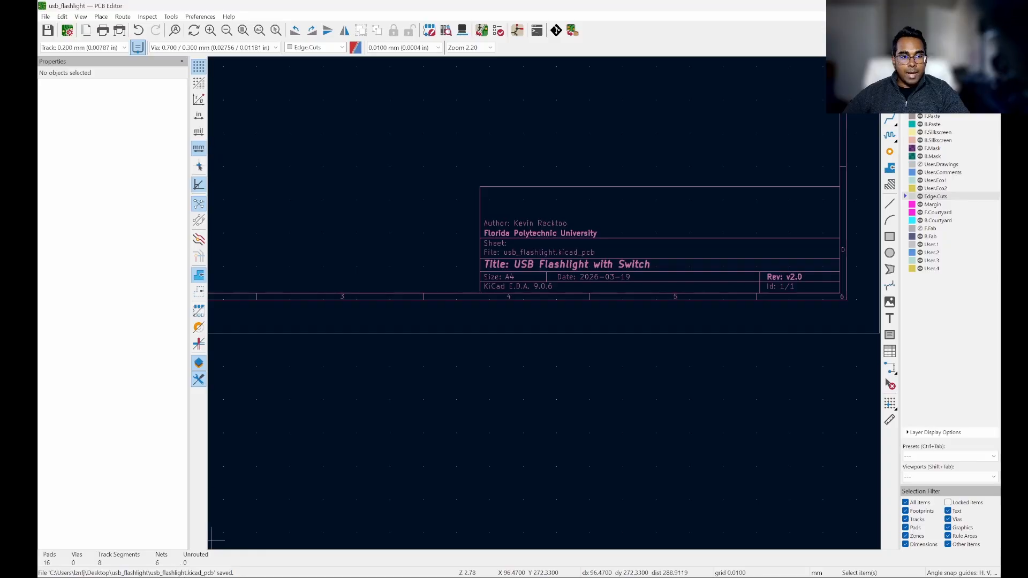
Switch to the Schematic Editor and set the revision in the schematic's title block to v2.0
{"action": "mouse_move", "coordinate": [236, 556]}
{"action": "left_click", "coordinate": [292, 549]}
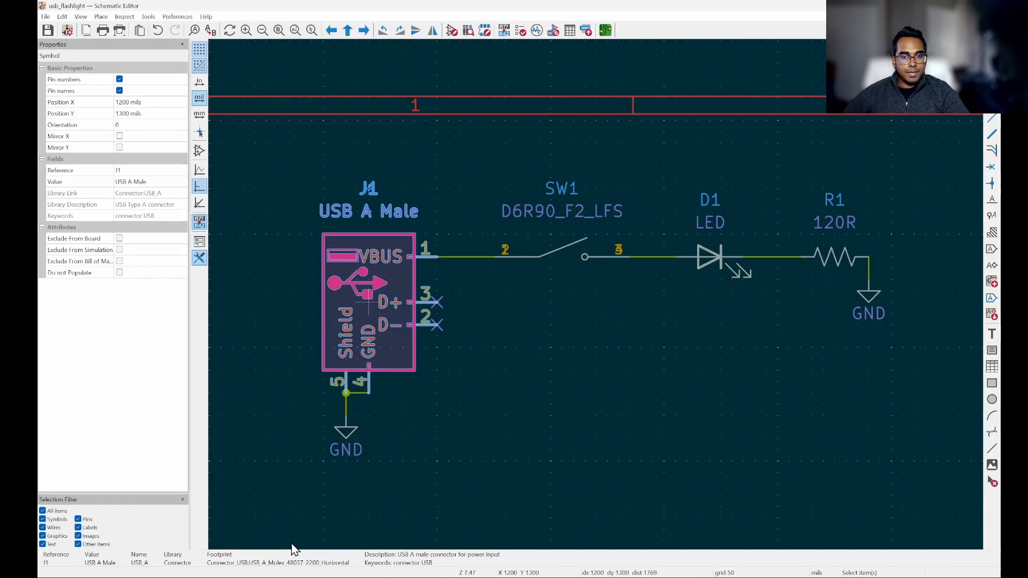
{"action": "scroll", "coordinate": [513, 348], "scroll_direction": "down", "scroll_amount": 5}
{"action": "scroll", "coordinate": [670, 519], "scroll_direction": "down", "scroll_amount": 2}
{"action": "scroll", "coordinate": [544, 388], "scroll_direction": "up", "scroll_amount": 7}
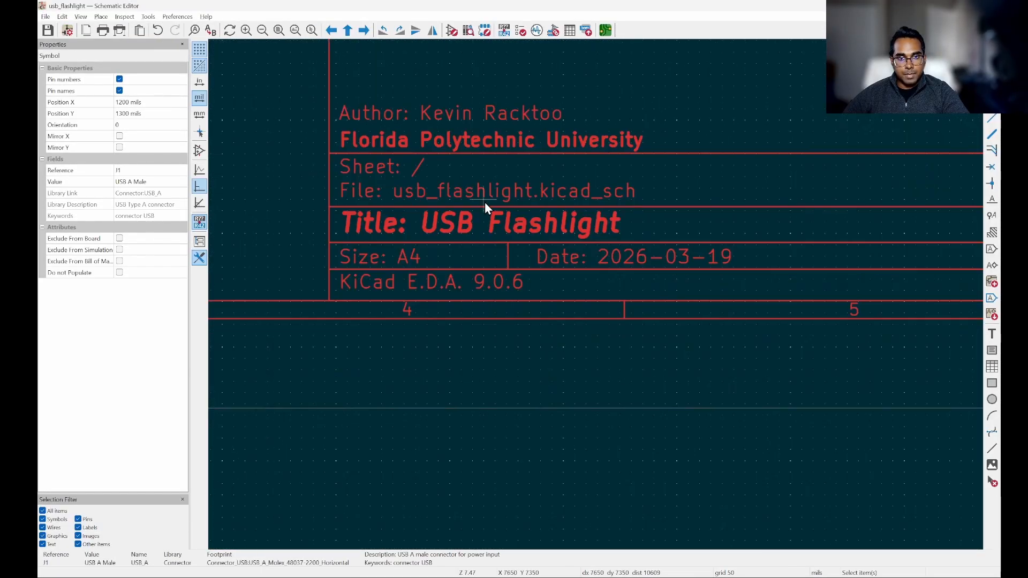
{"action": "double_click", "coordinate": [475, 220]}
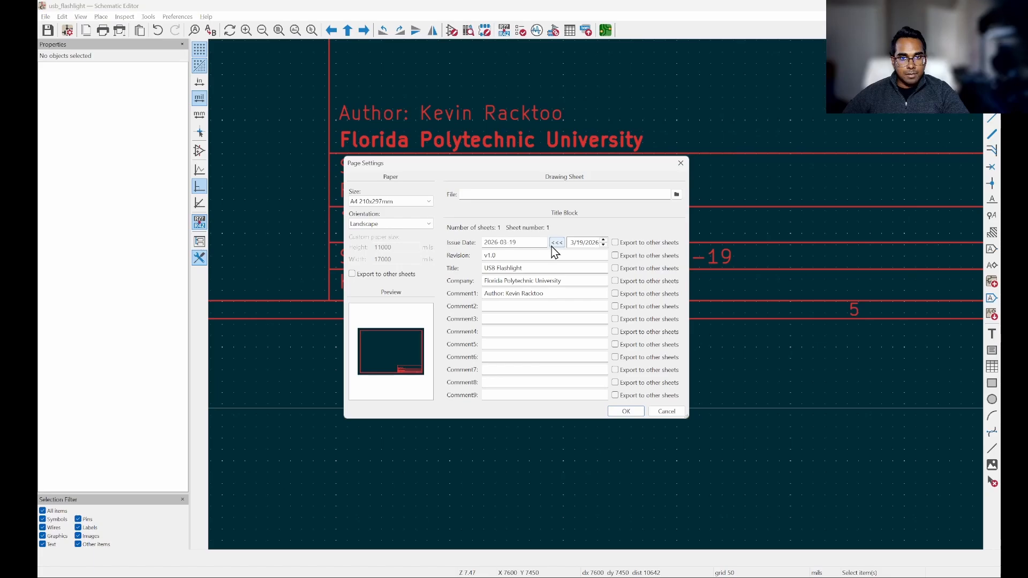
{"action": "left_click_drag", "start_coordinate": [524, 258], "coordinate": [383, 245]}
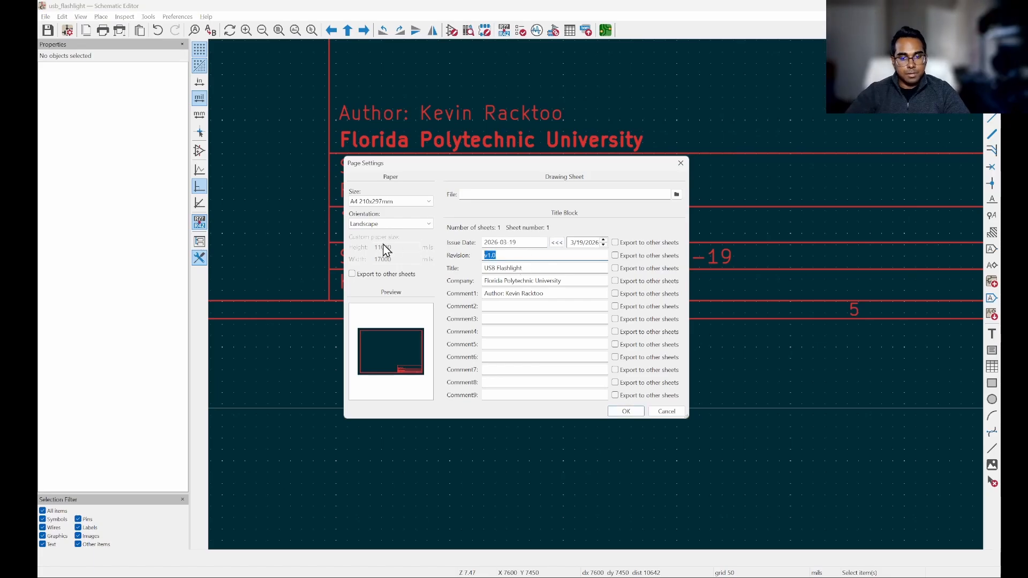
{"action": "type", "text": "v2.0"}
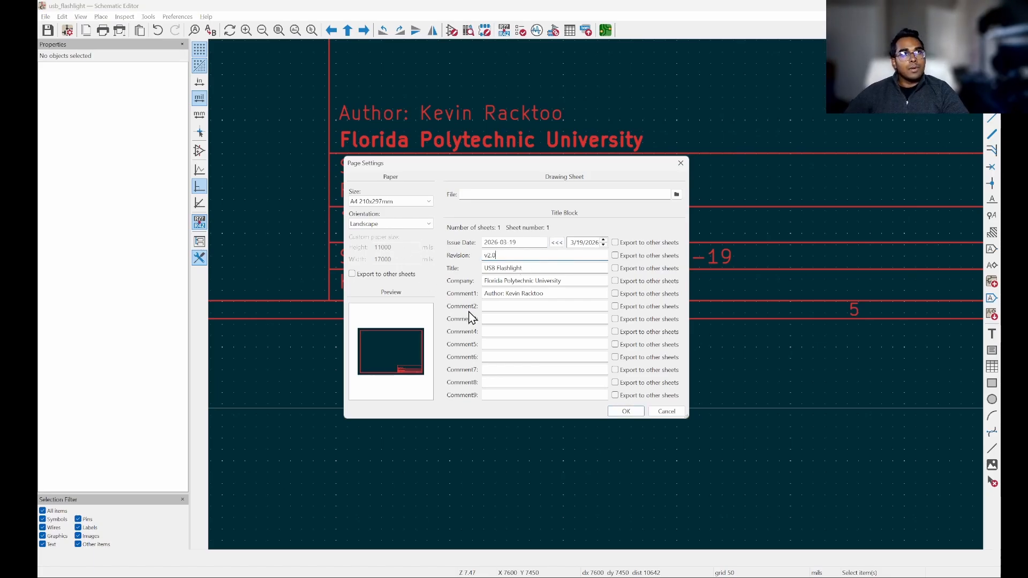
Change the schematic's title block title to "USB Flashlight with Switch" and apply the page settings
{"action": "left_click", "coordinate": [574, 266]}
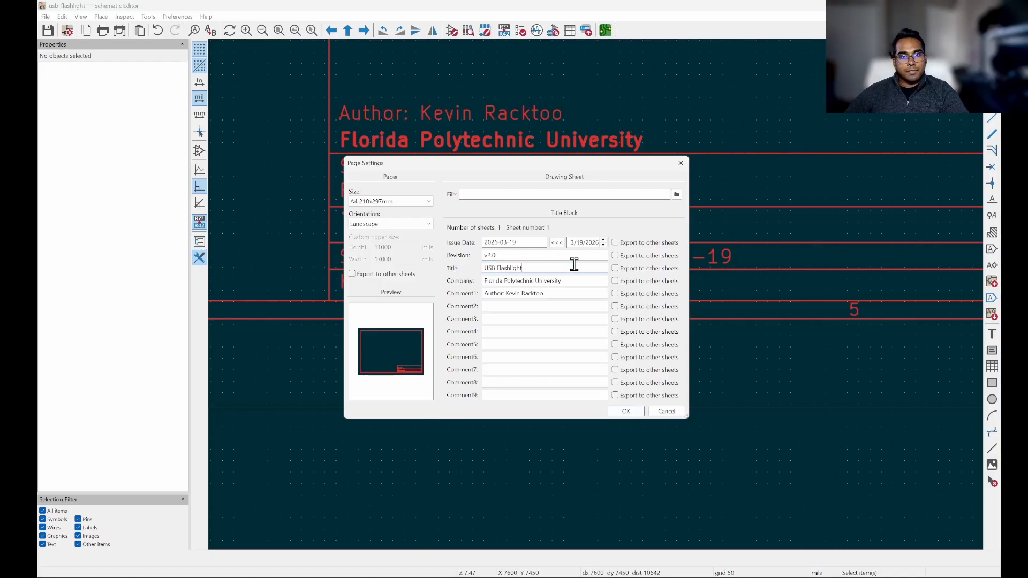
{"action": "type", "text": "with "}
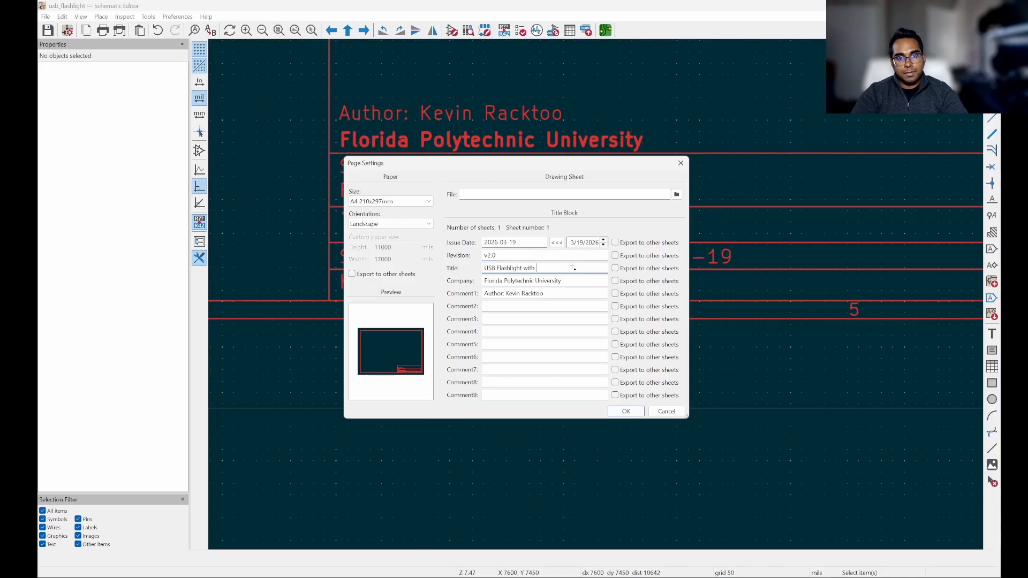
{"action": "type", "text": "Switch"}
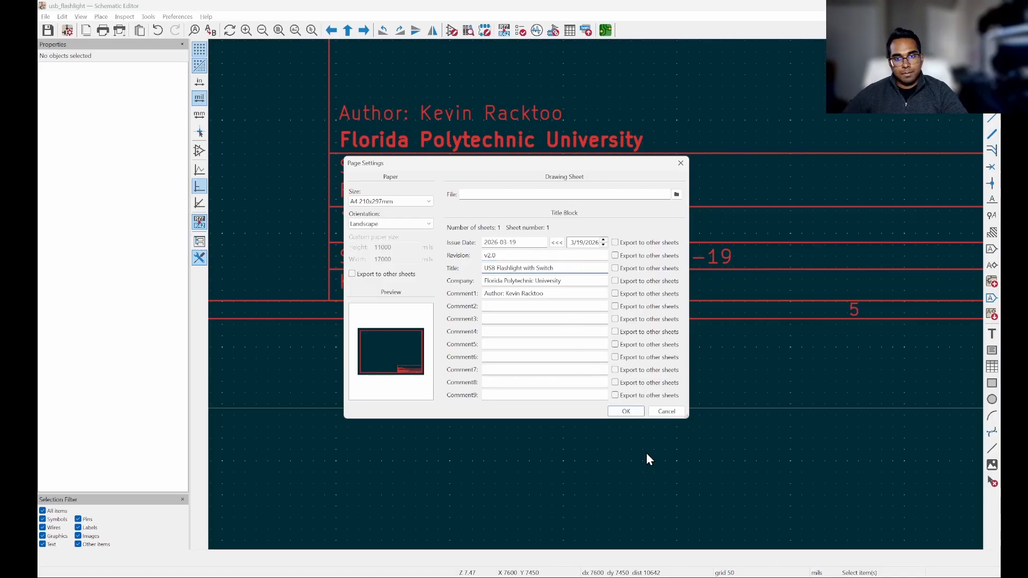
{"action": "left_click", "coordinate": [626, 411]}
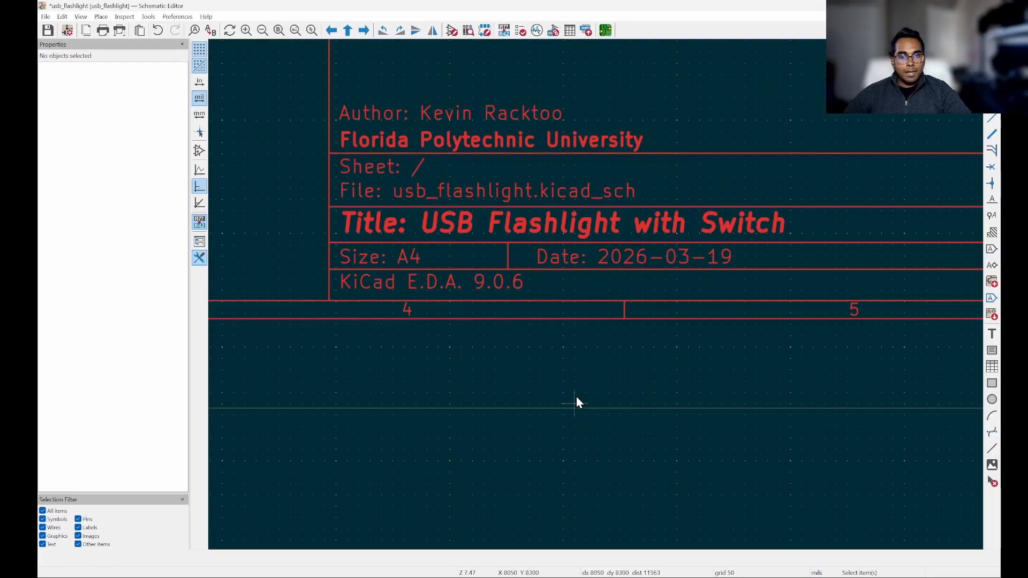
{"action": "scroll", "coordinate": [669, 327], "scroll_direction": "down", "scroll_amount": 5}
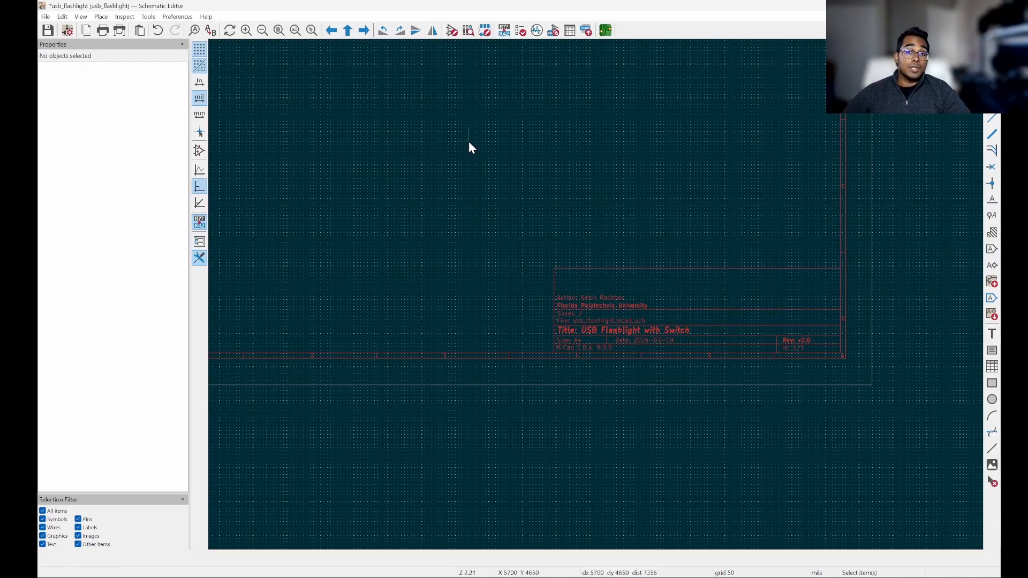